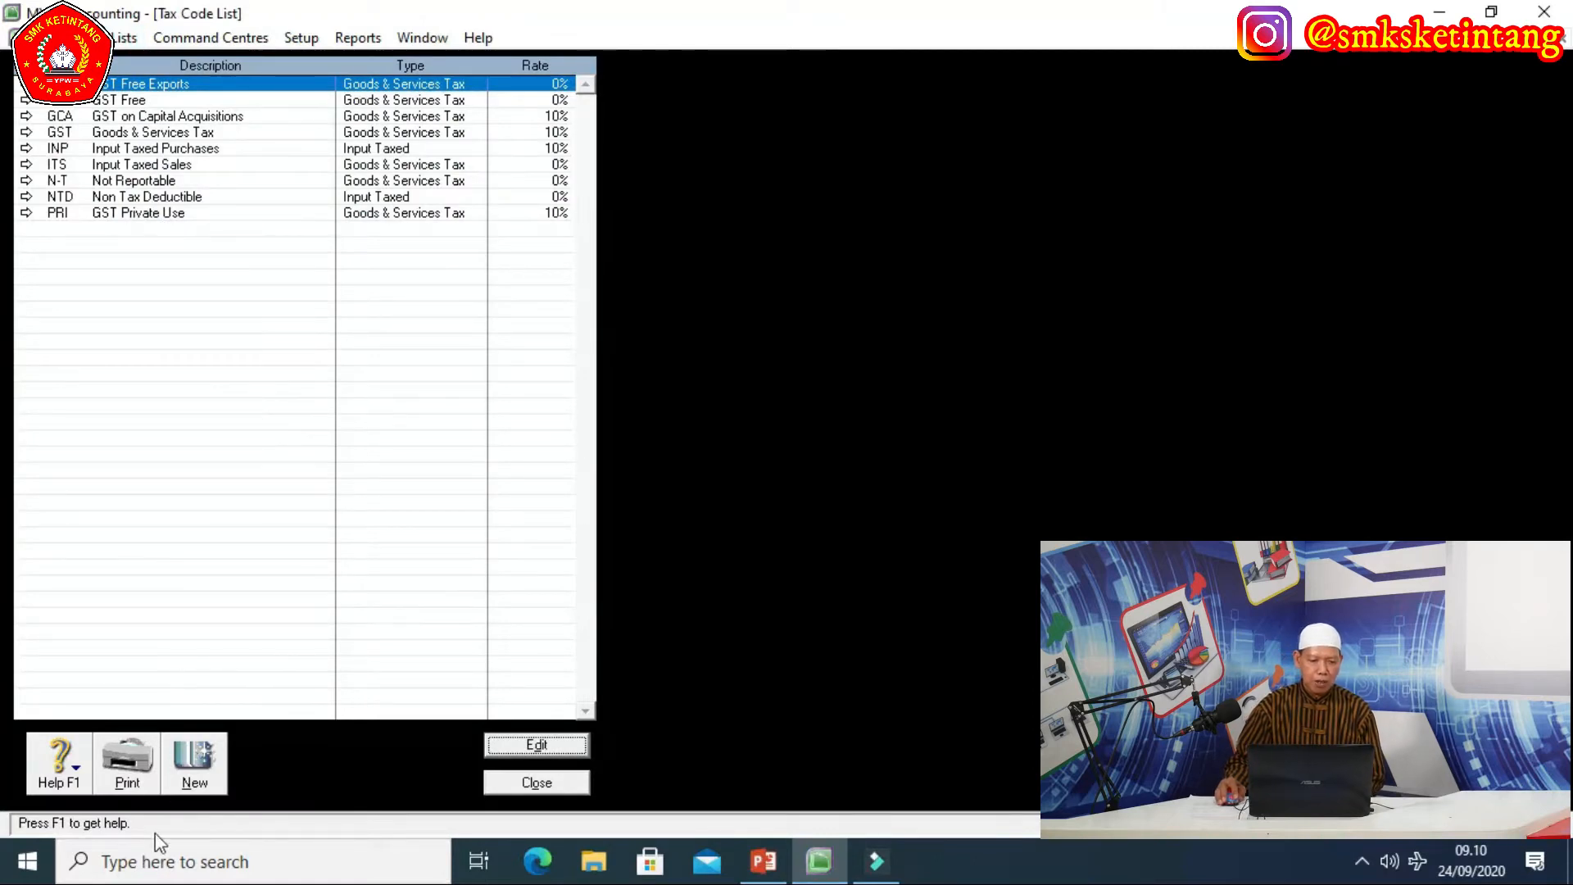
Create tax code PPN, 'PAJAK PERTAMBAHAN NILAI', as Goods & Services Tax at a 10% rate.
click(201, 758)
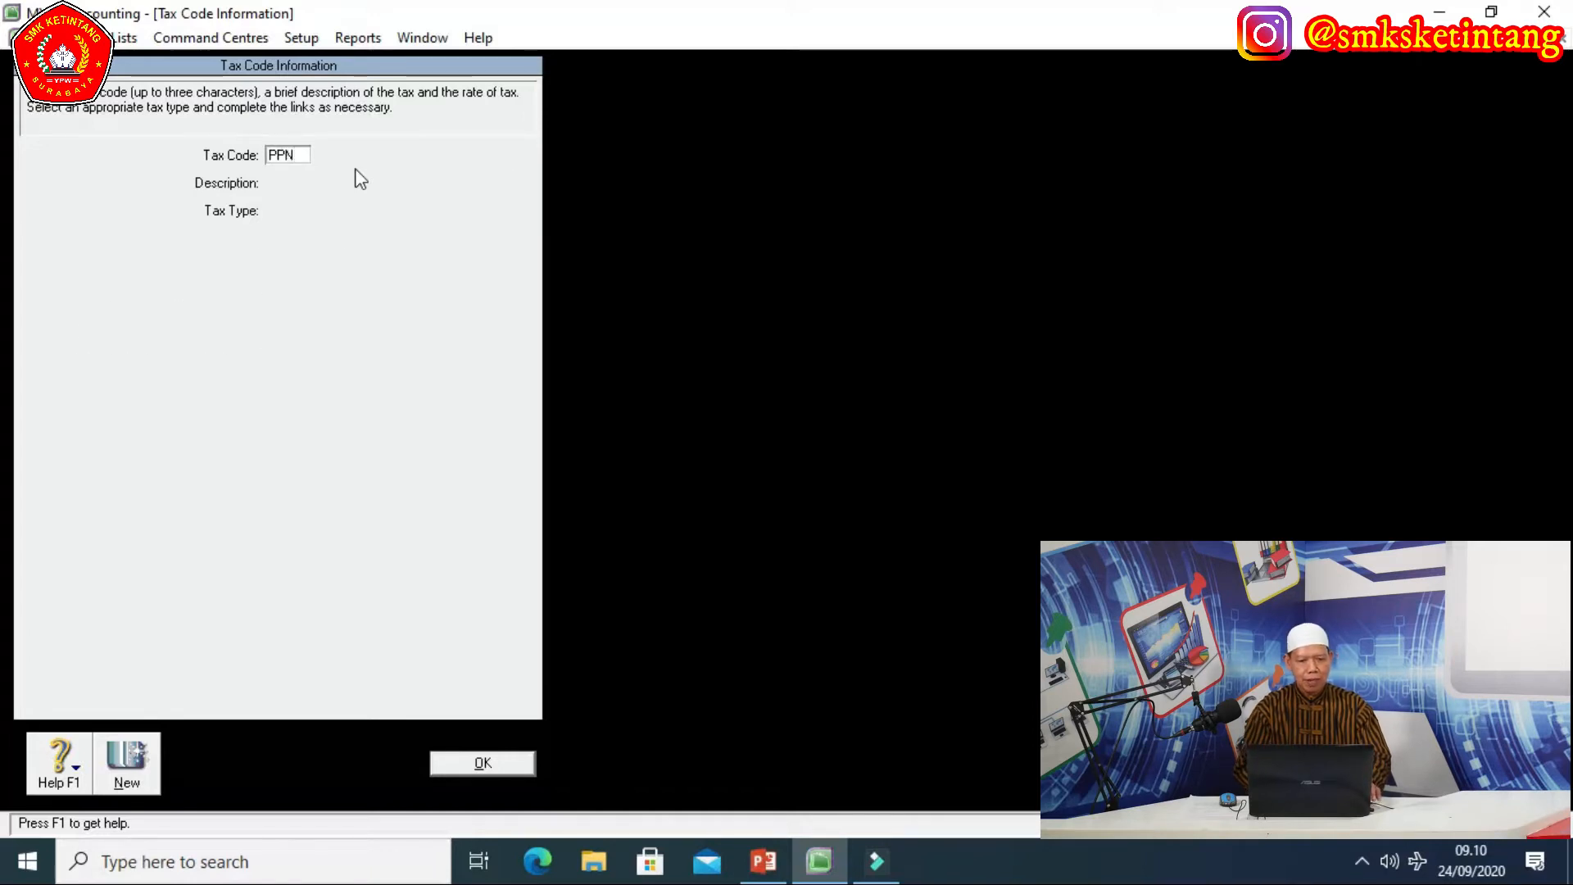
key(Tab)
text(paja)
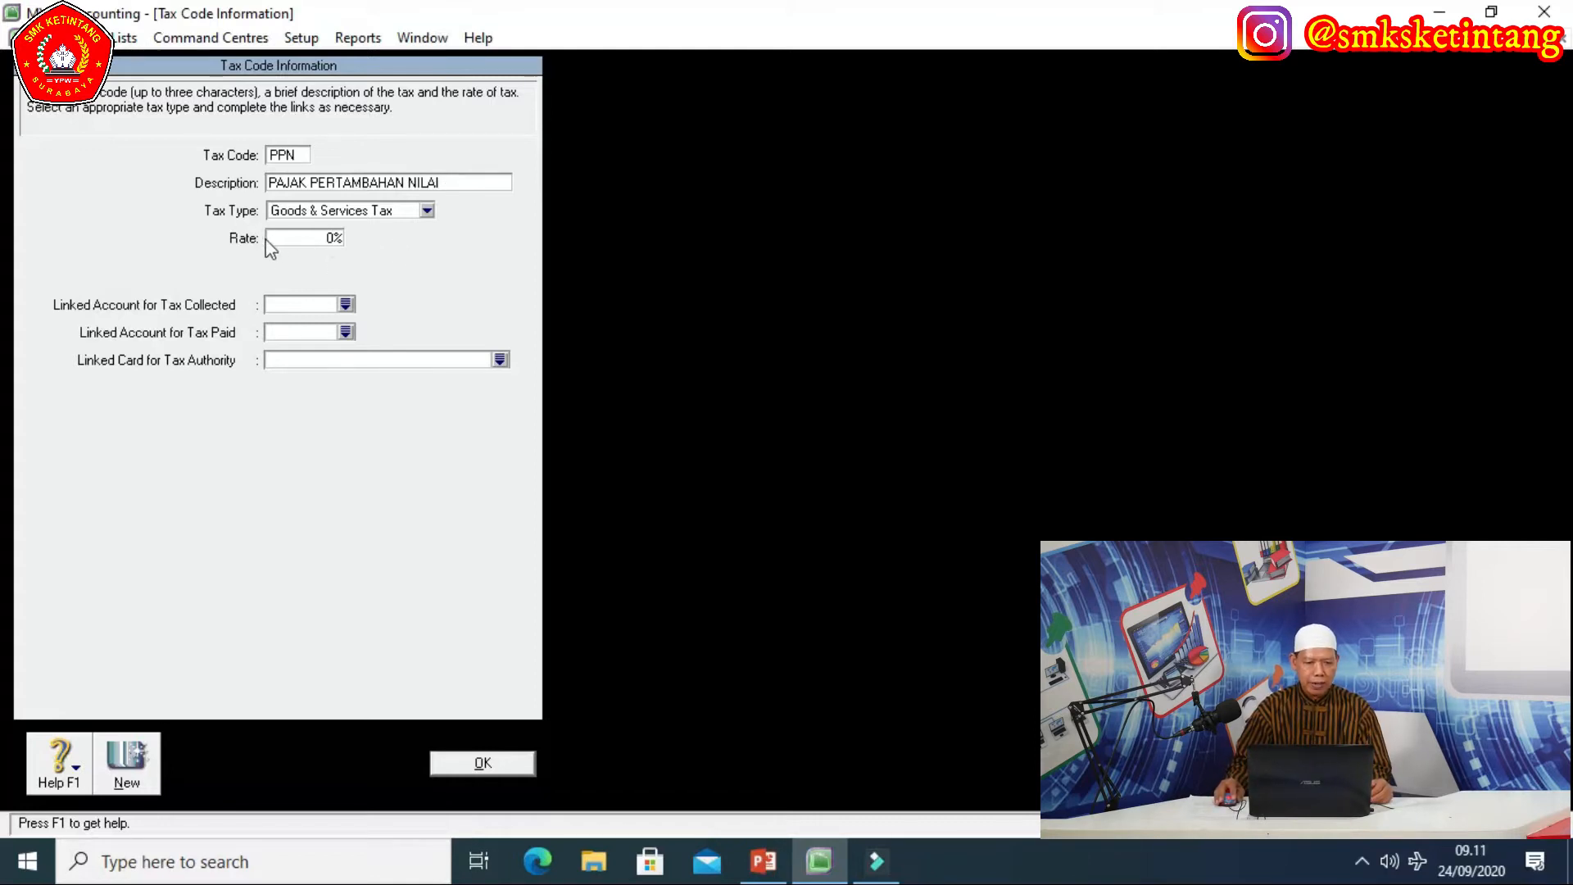
click(326, 239)
click(326, 242)
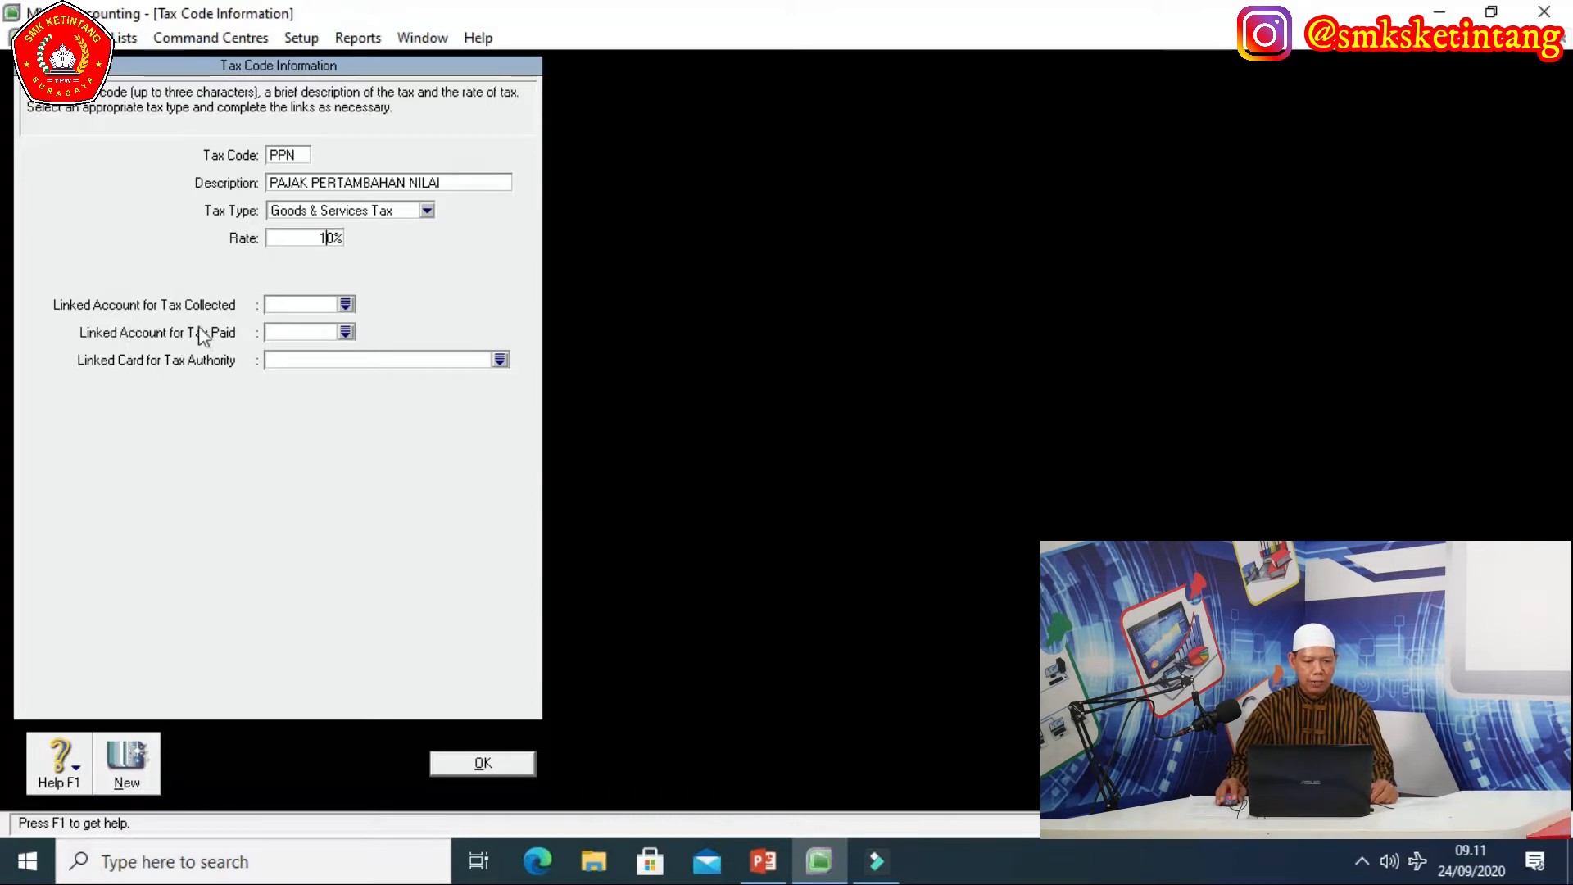
click(345, 304)
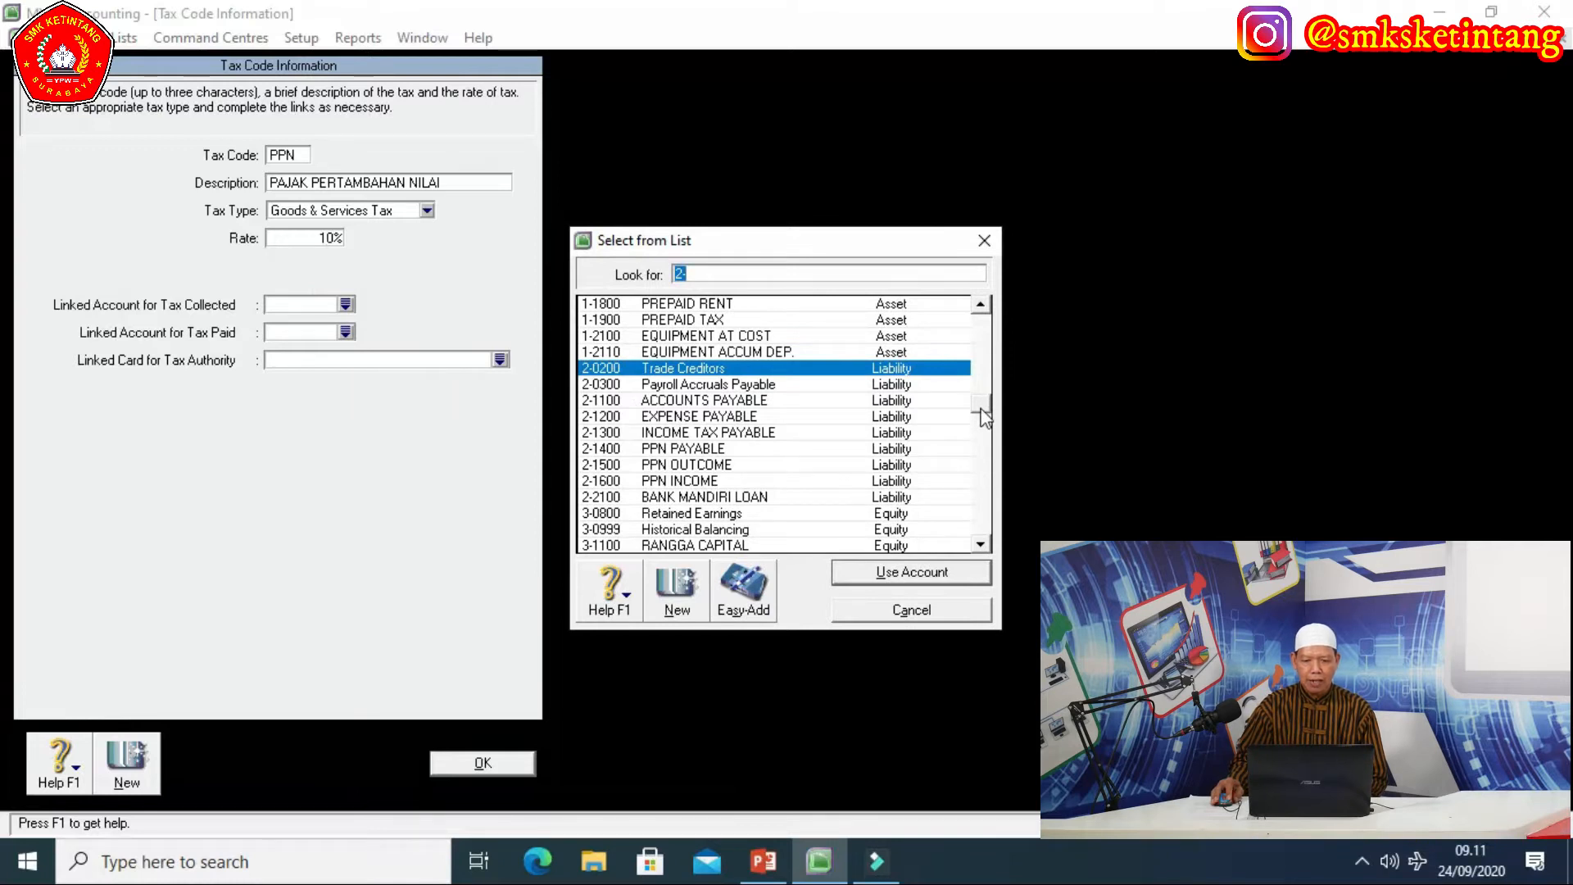
Link PPN to 2-1500 PPN OUTCOME for collected tax and 2-1600 PPN INCOME for paid tax, then save.
drag(980, 408, 980, 426)
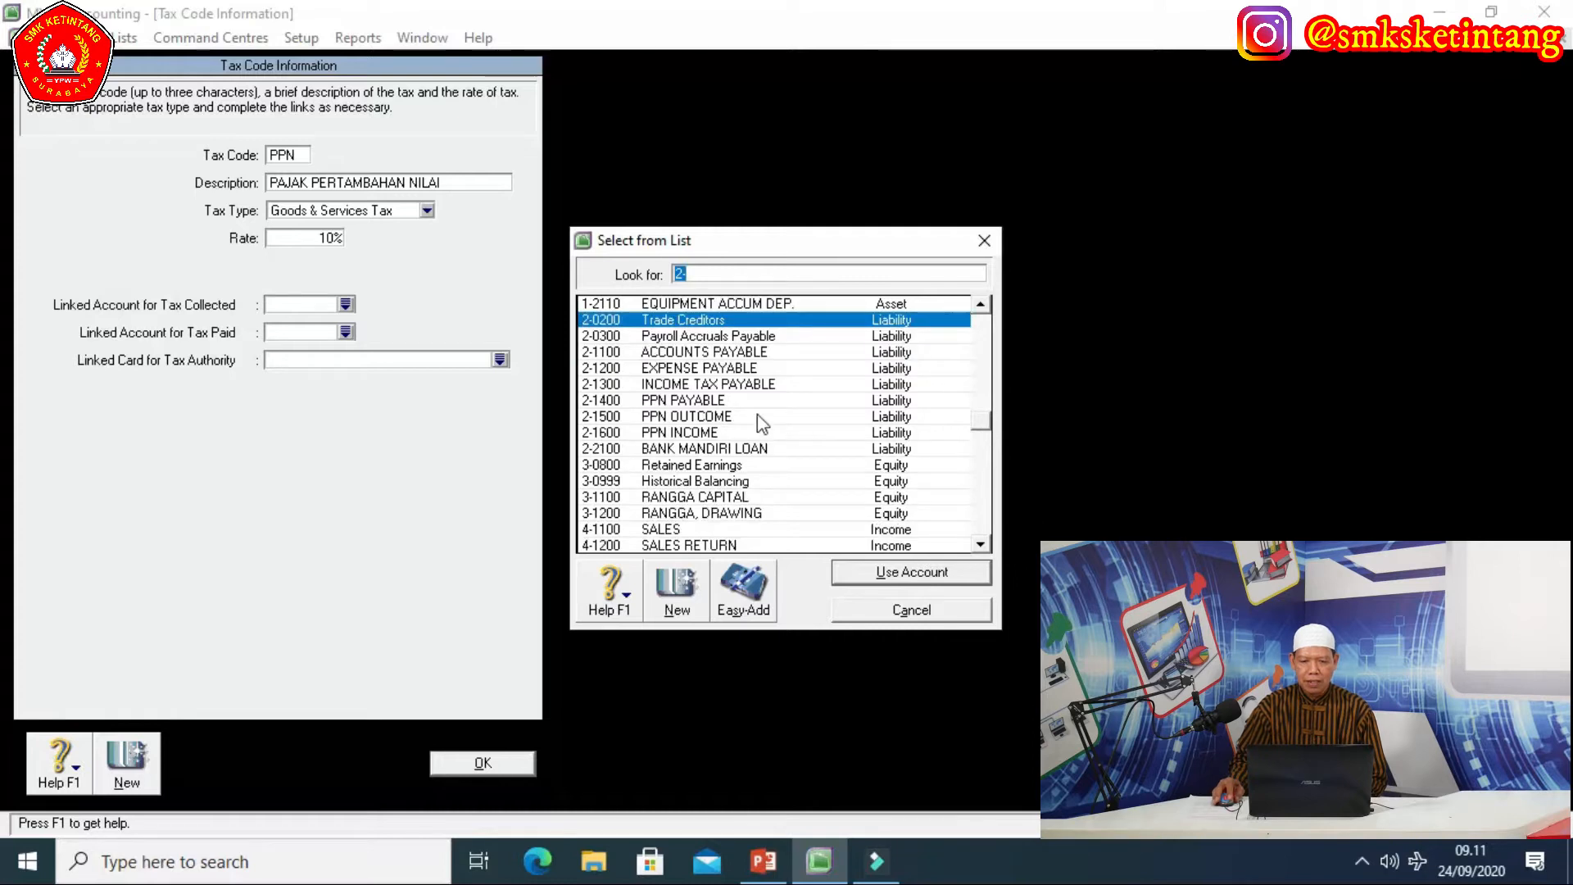
click(681, 414)
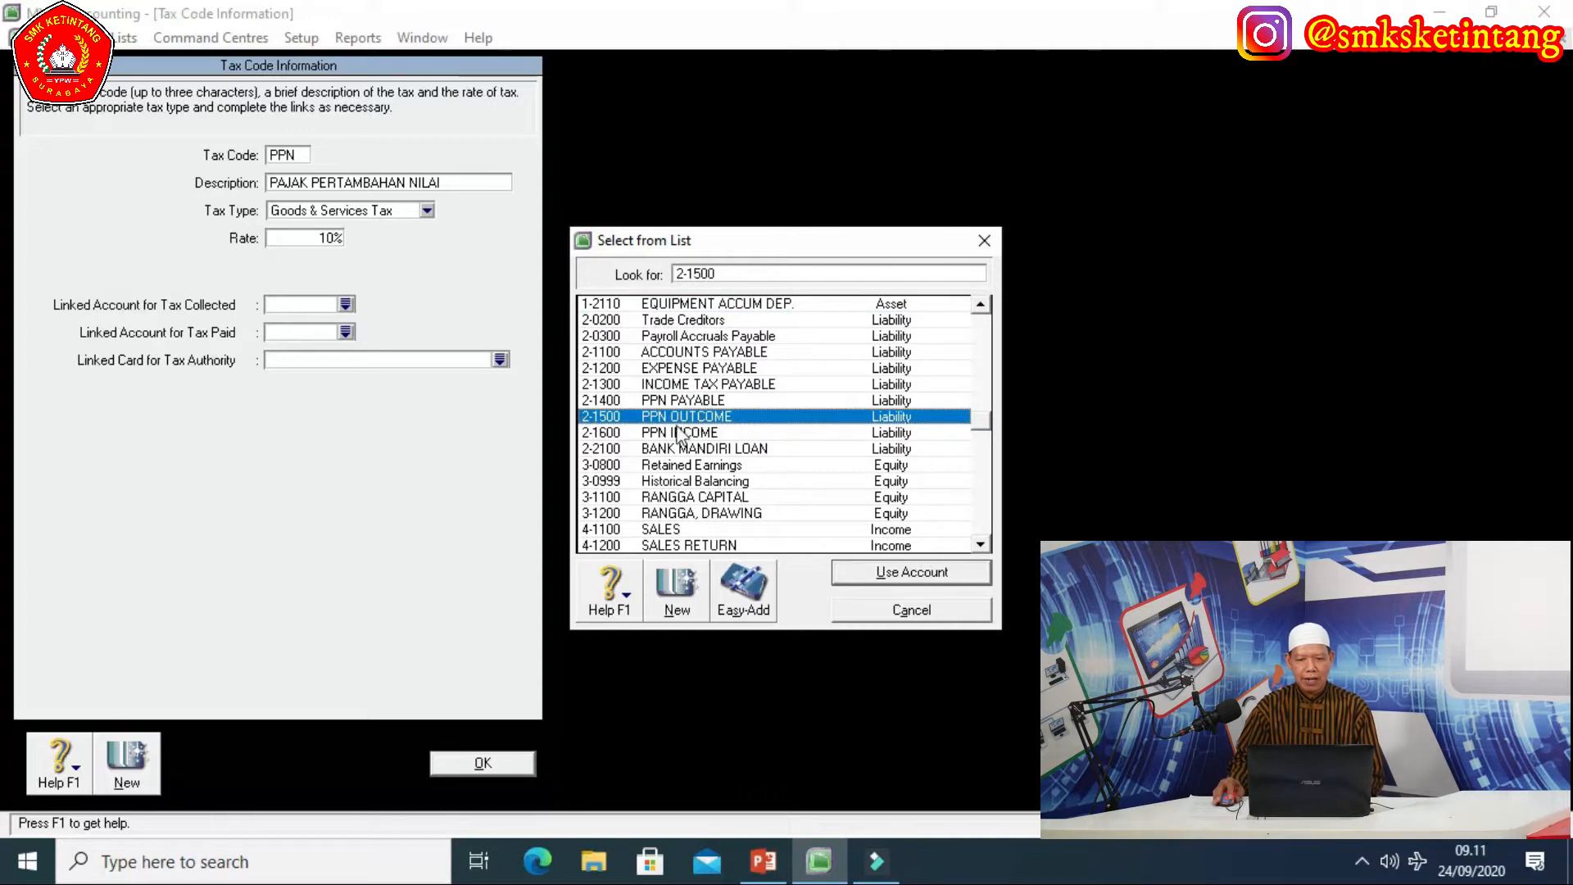
click(904, 573)
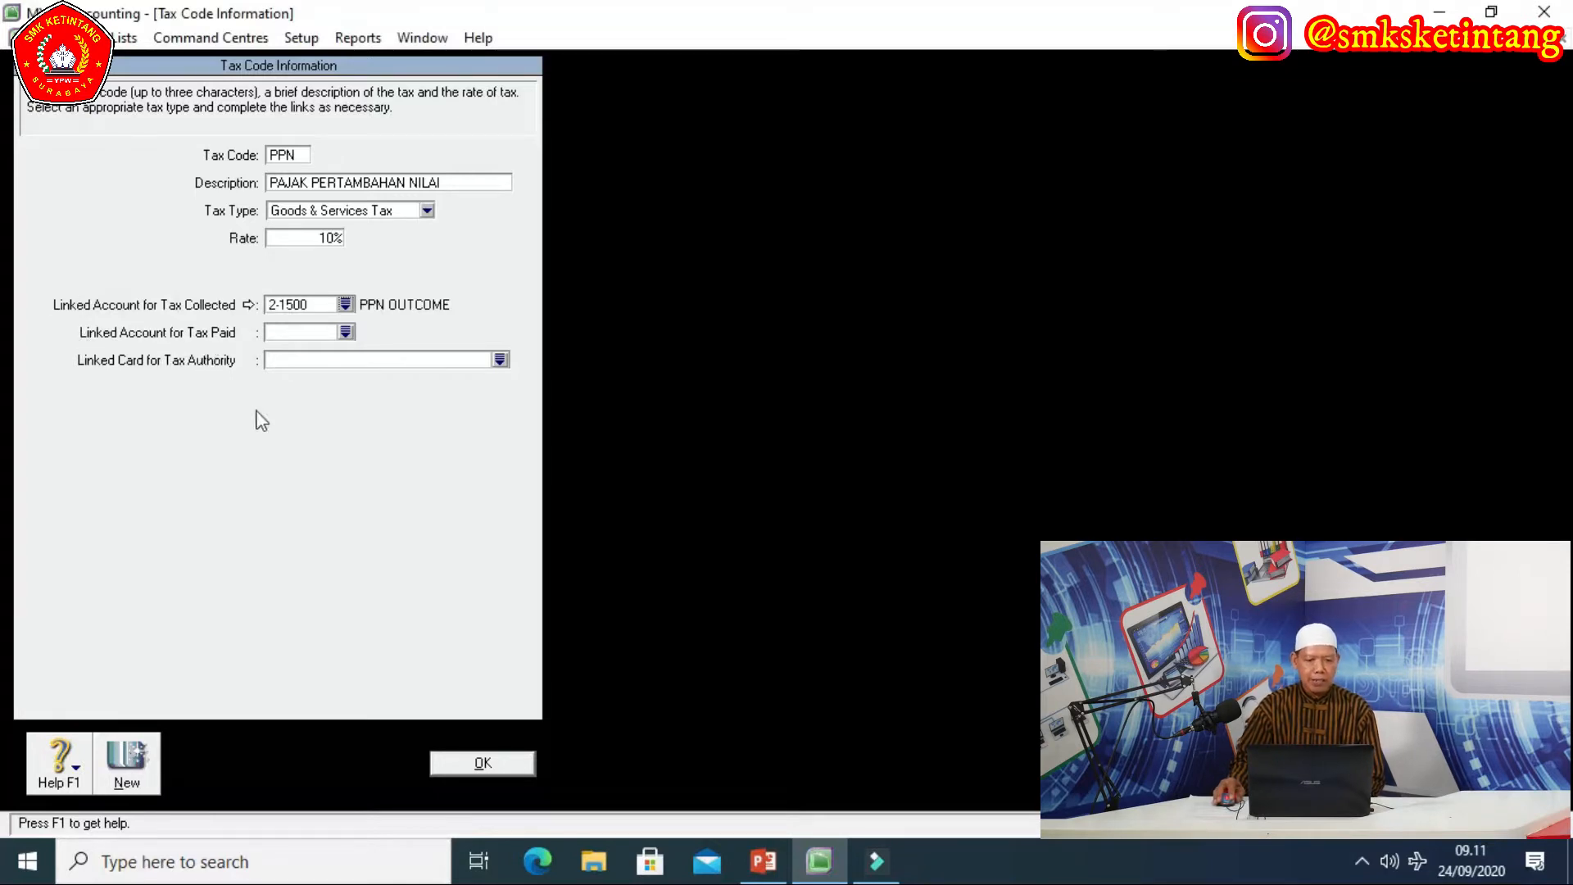
click(346, 333)
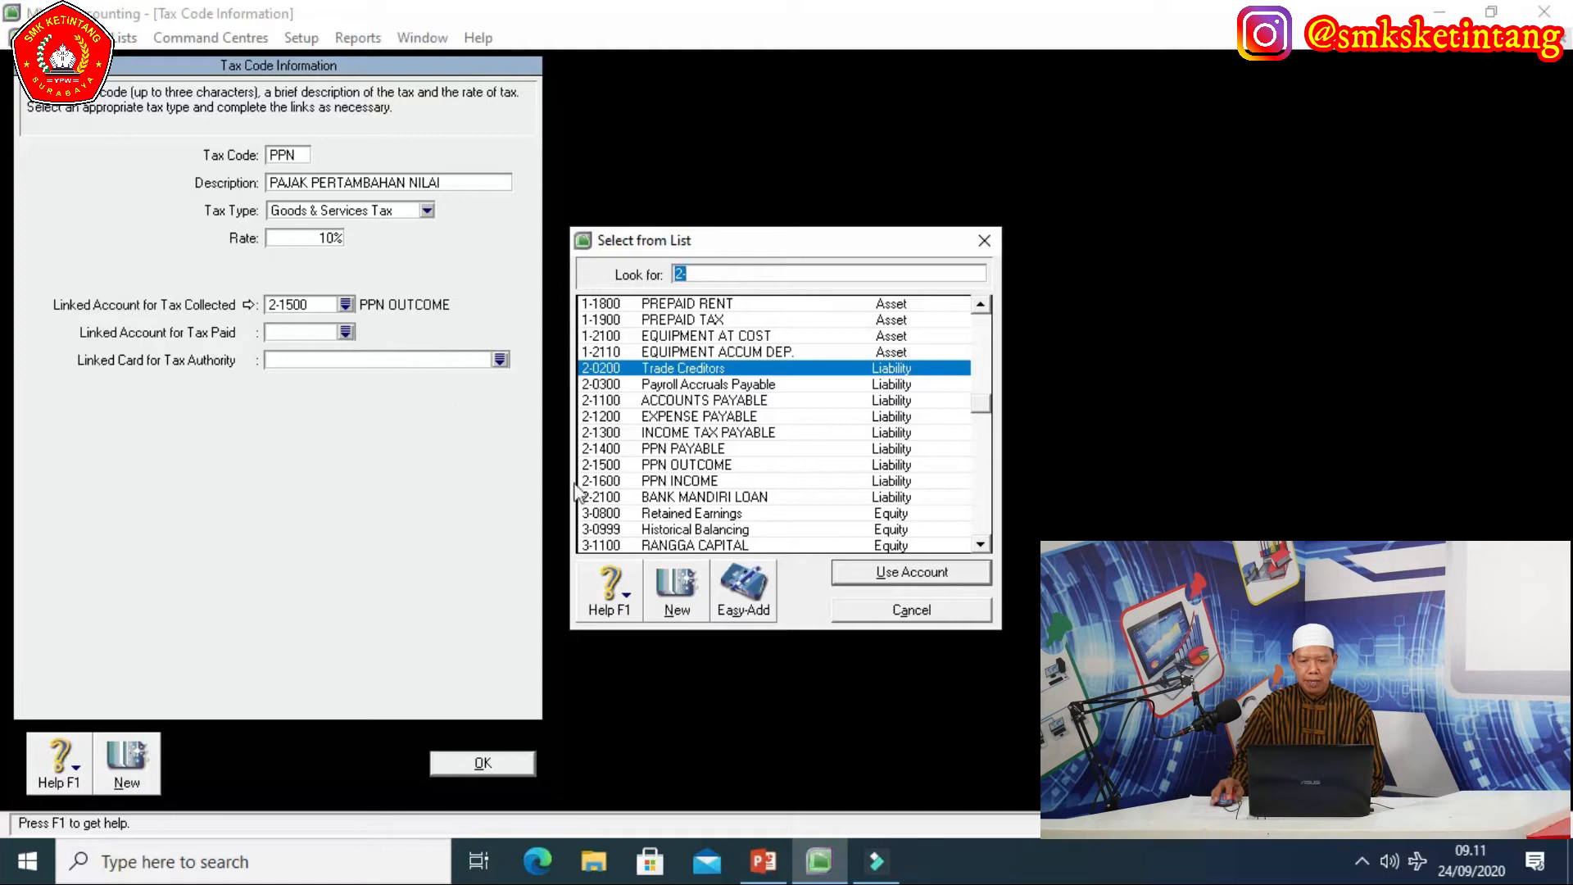
click(661, 483)
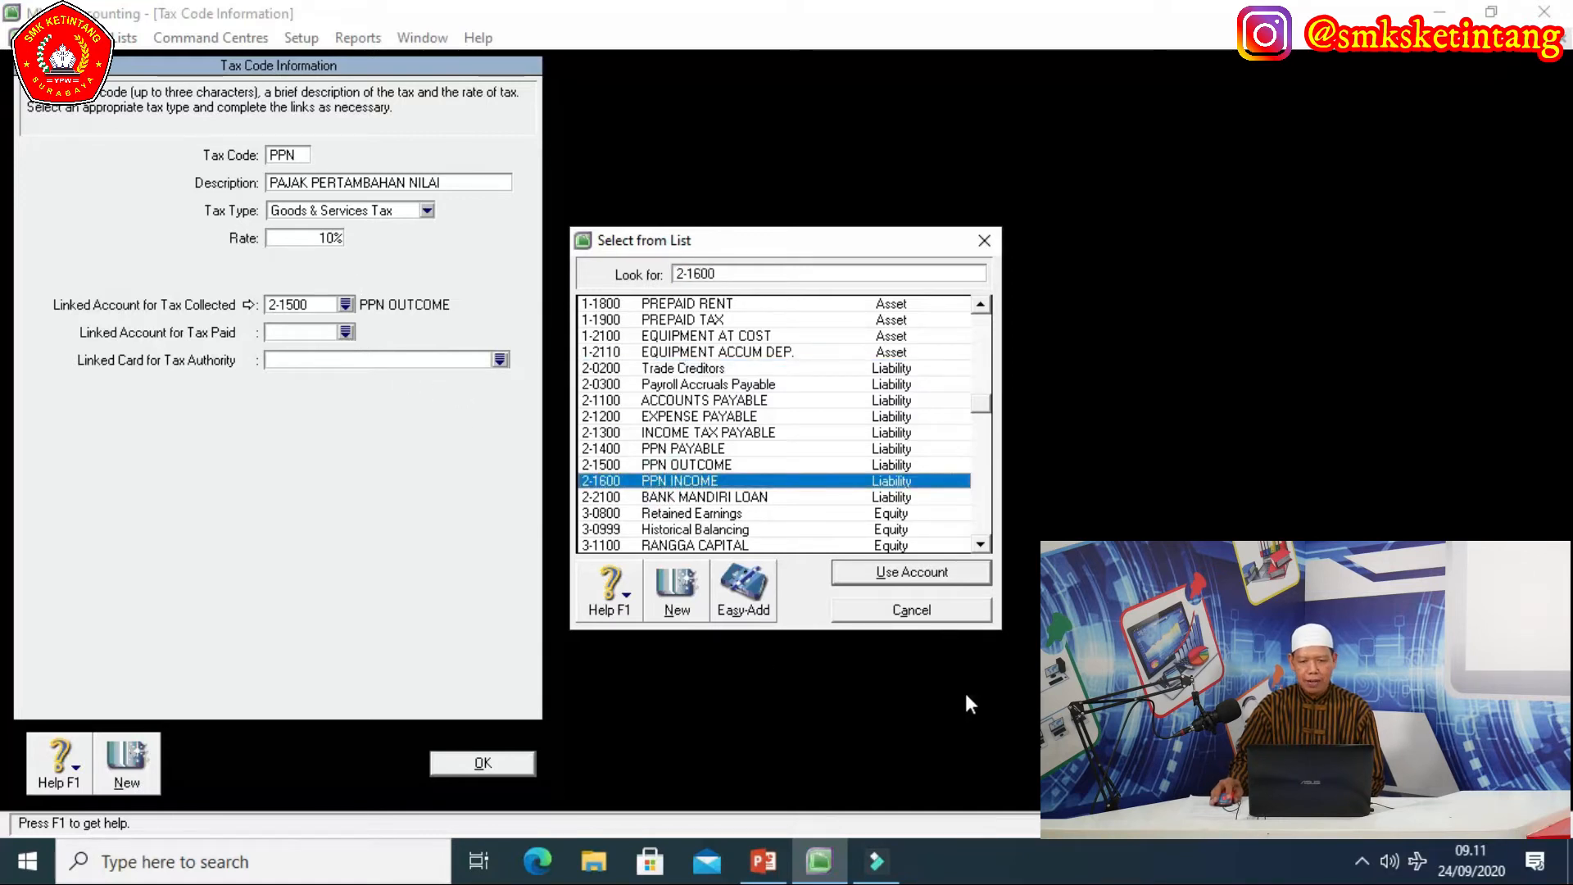
click(893, 573)
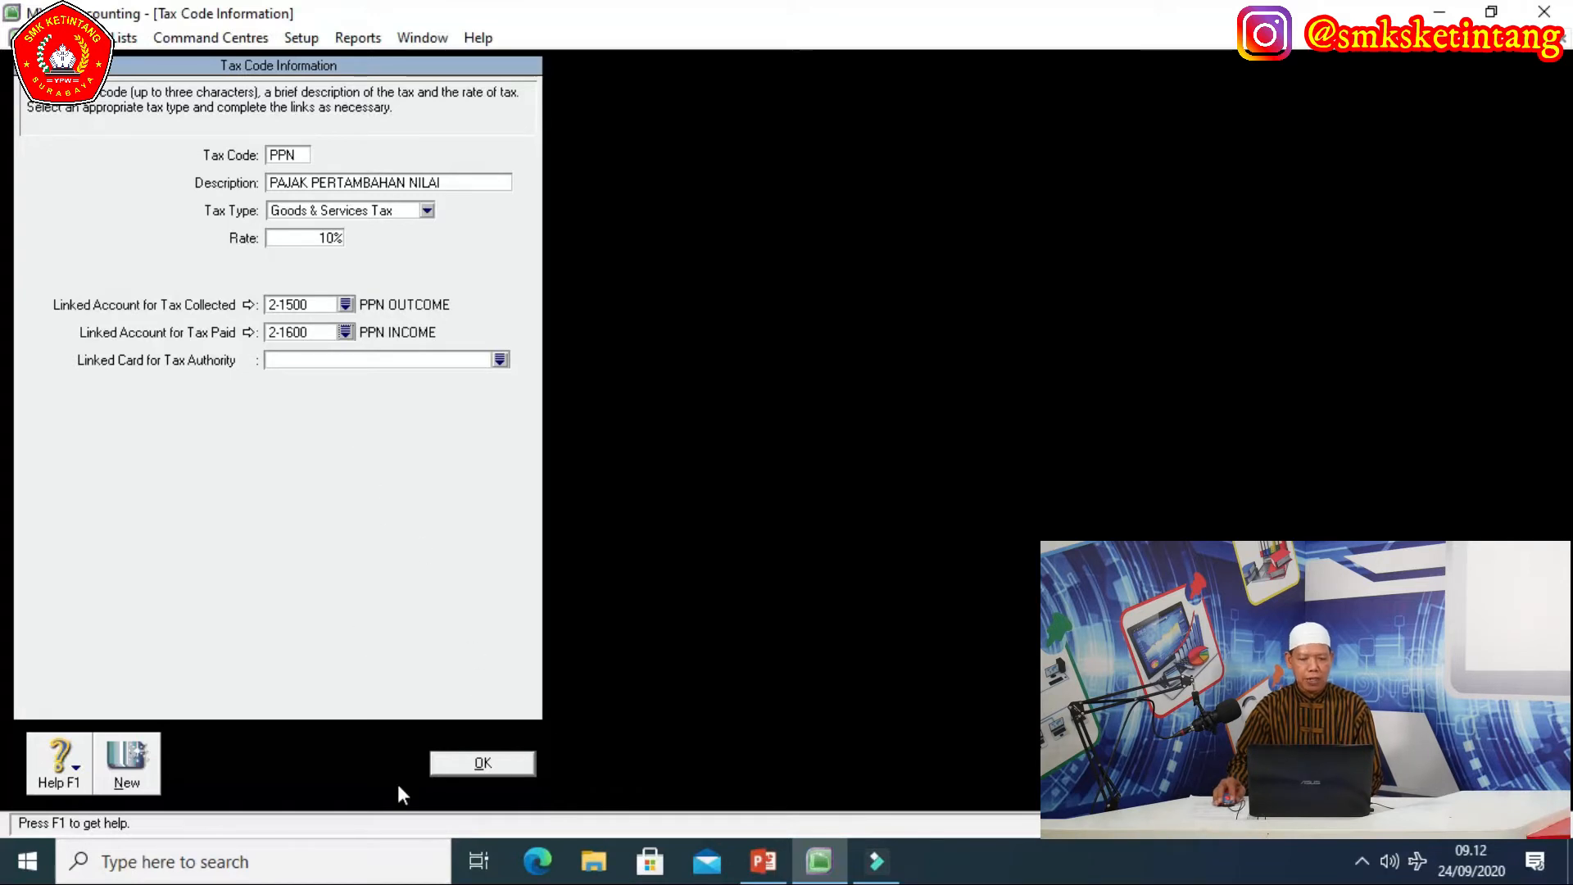
click(474, 764)
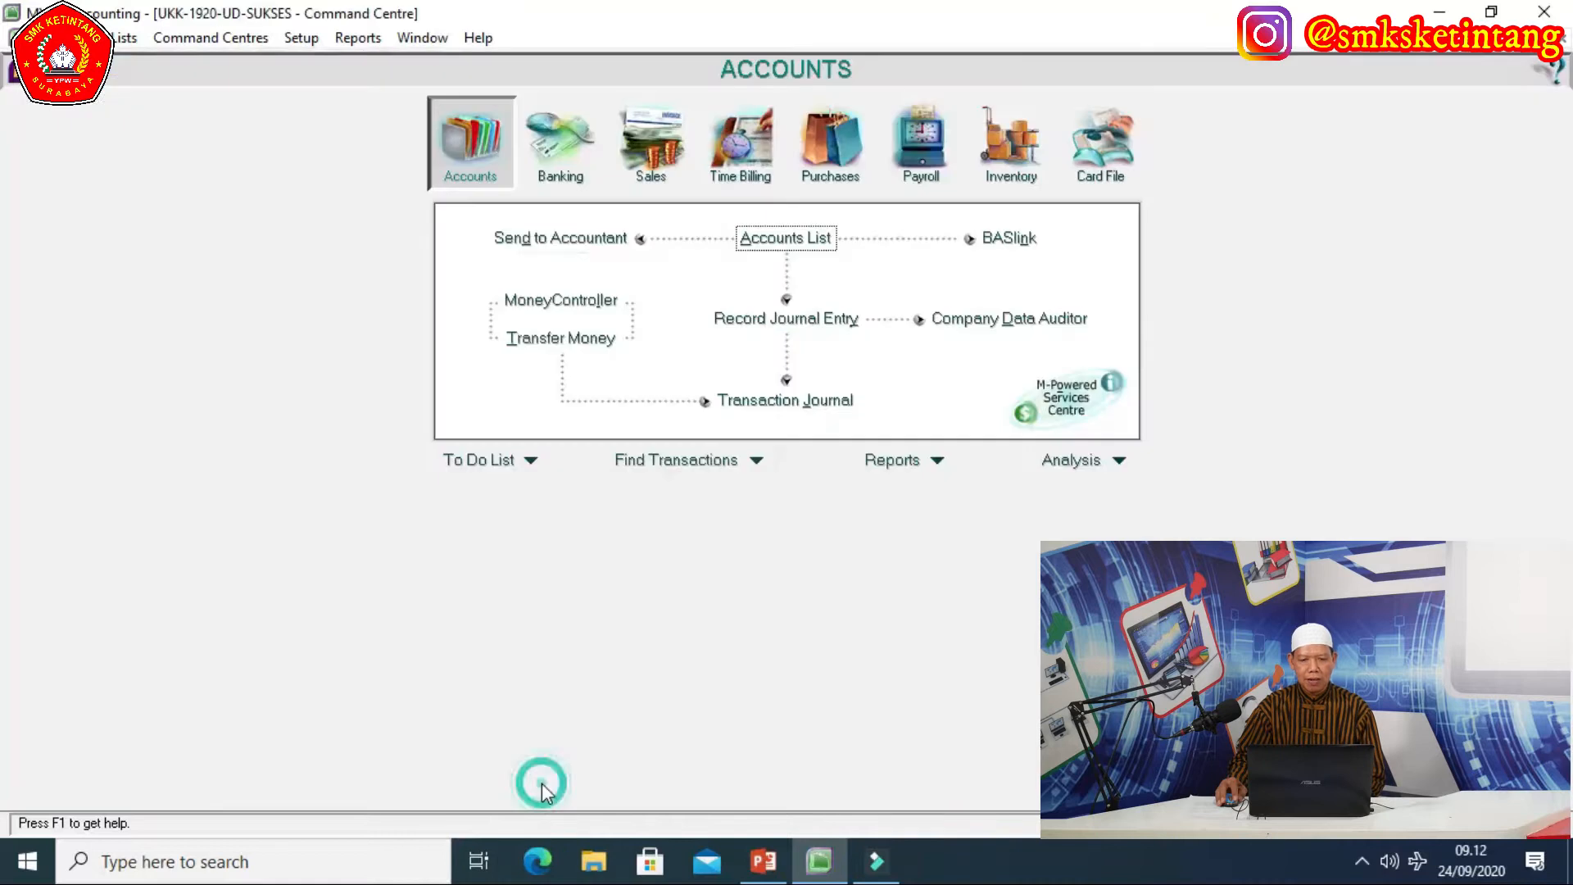
click(536, 783)
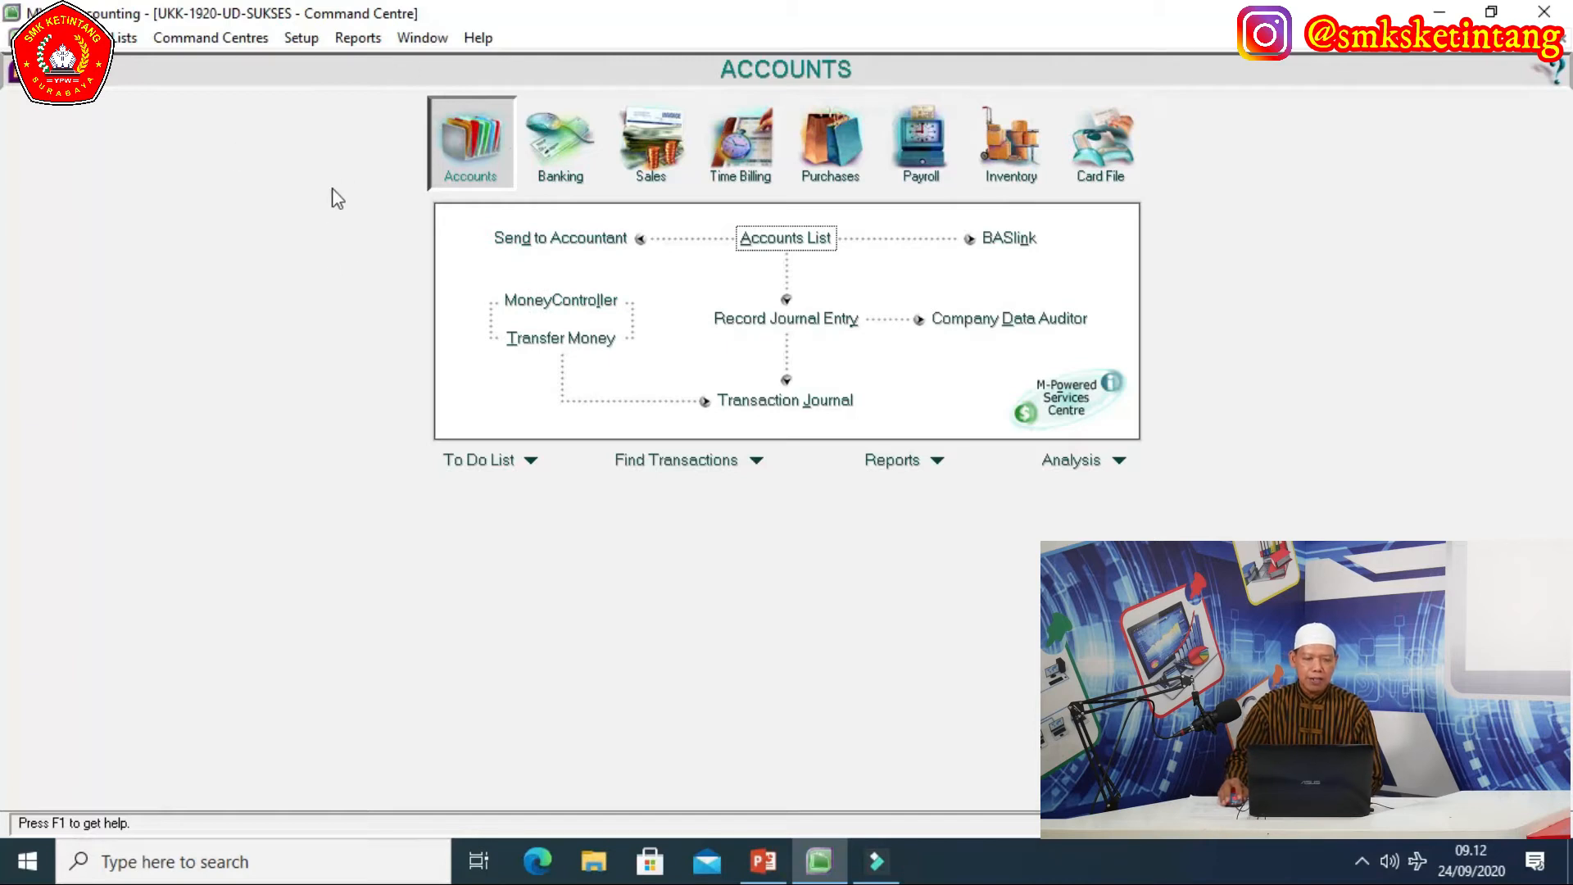
Go to Setup > Linked Accounts > Accounts & Banking Accounts.
click(302, 41)
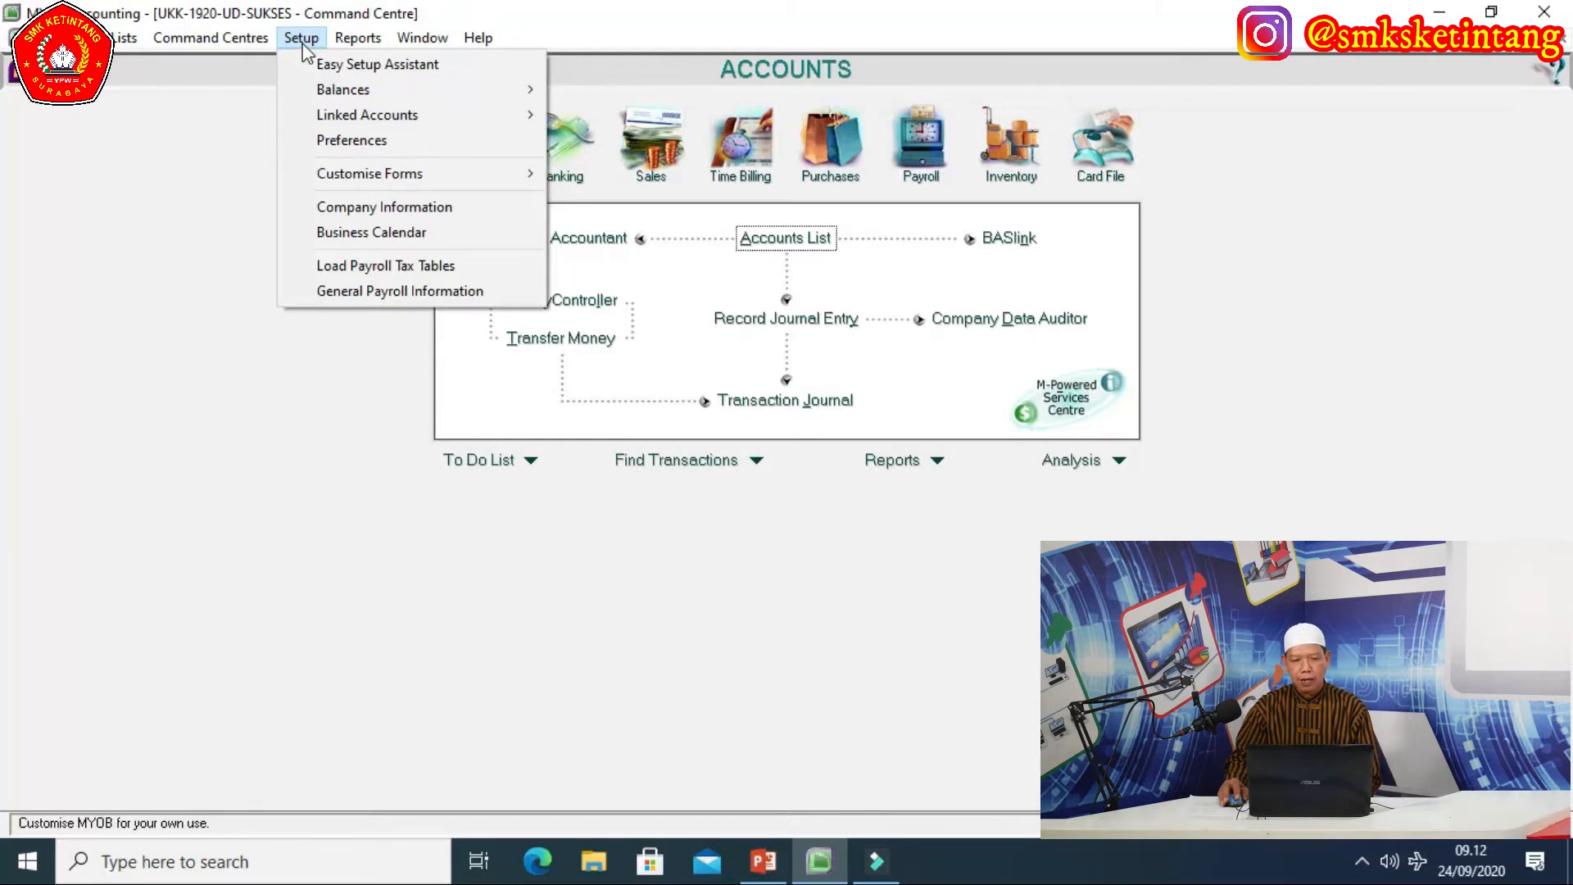
mouse_move(334, 117)
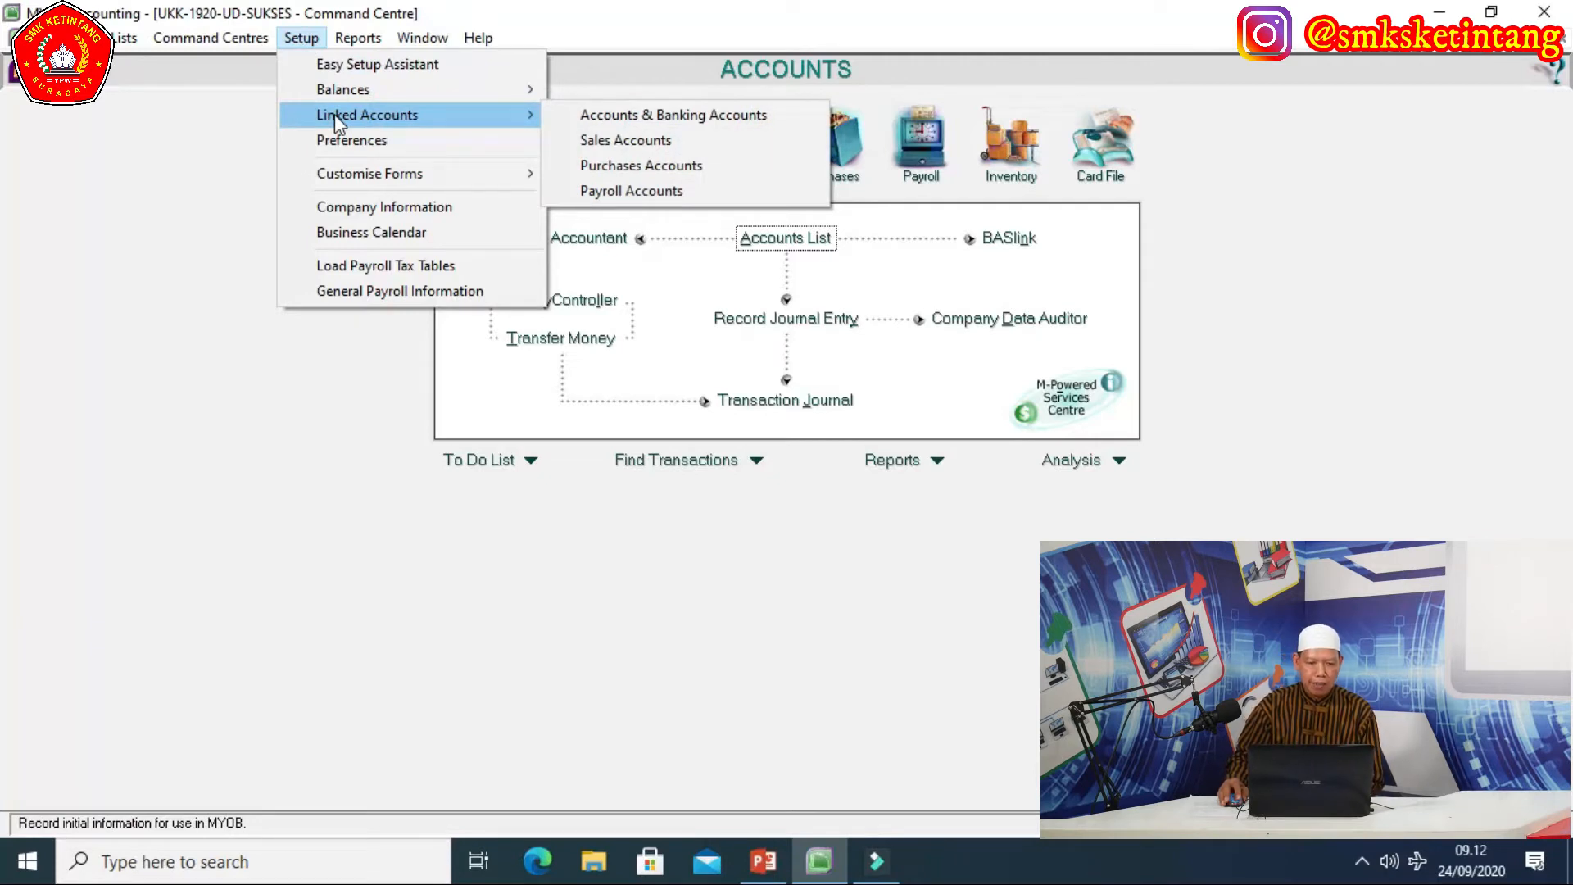
click(621, 122)
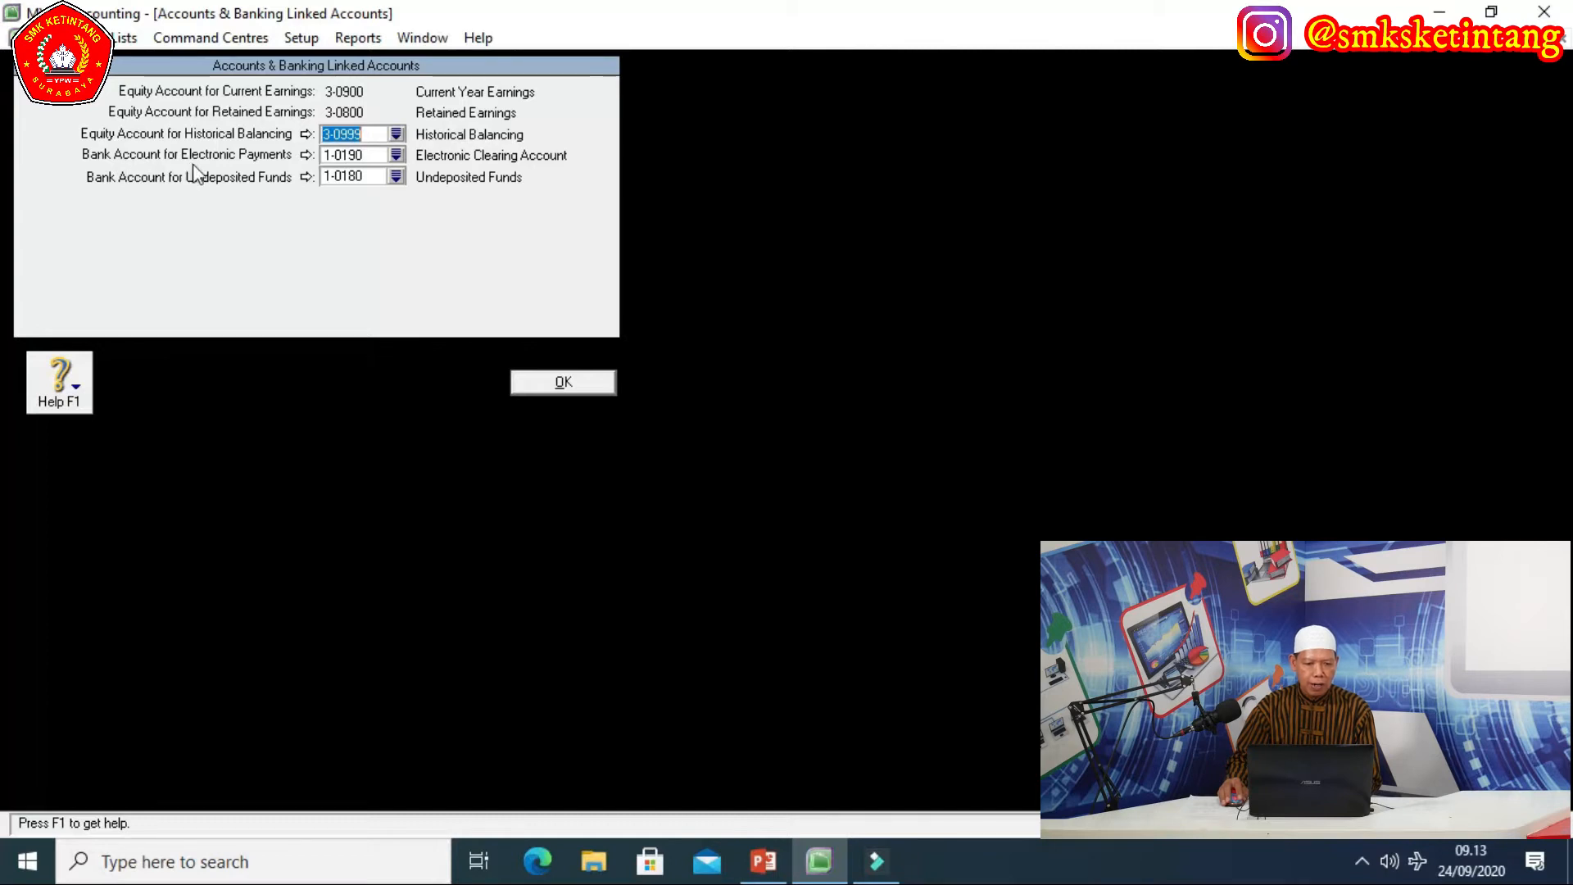
Switch the electronic payments account to 1-1100 CASH IN BANK, confirm, and save the linked accounts.
click(398, 156)
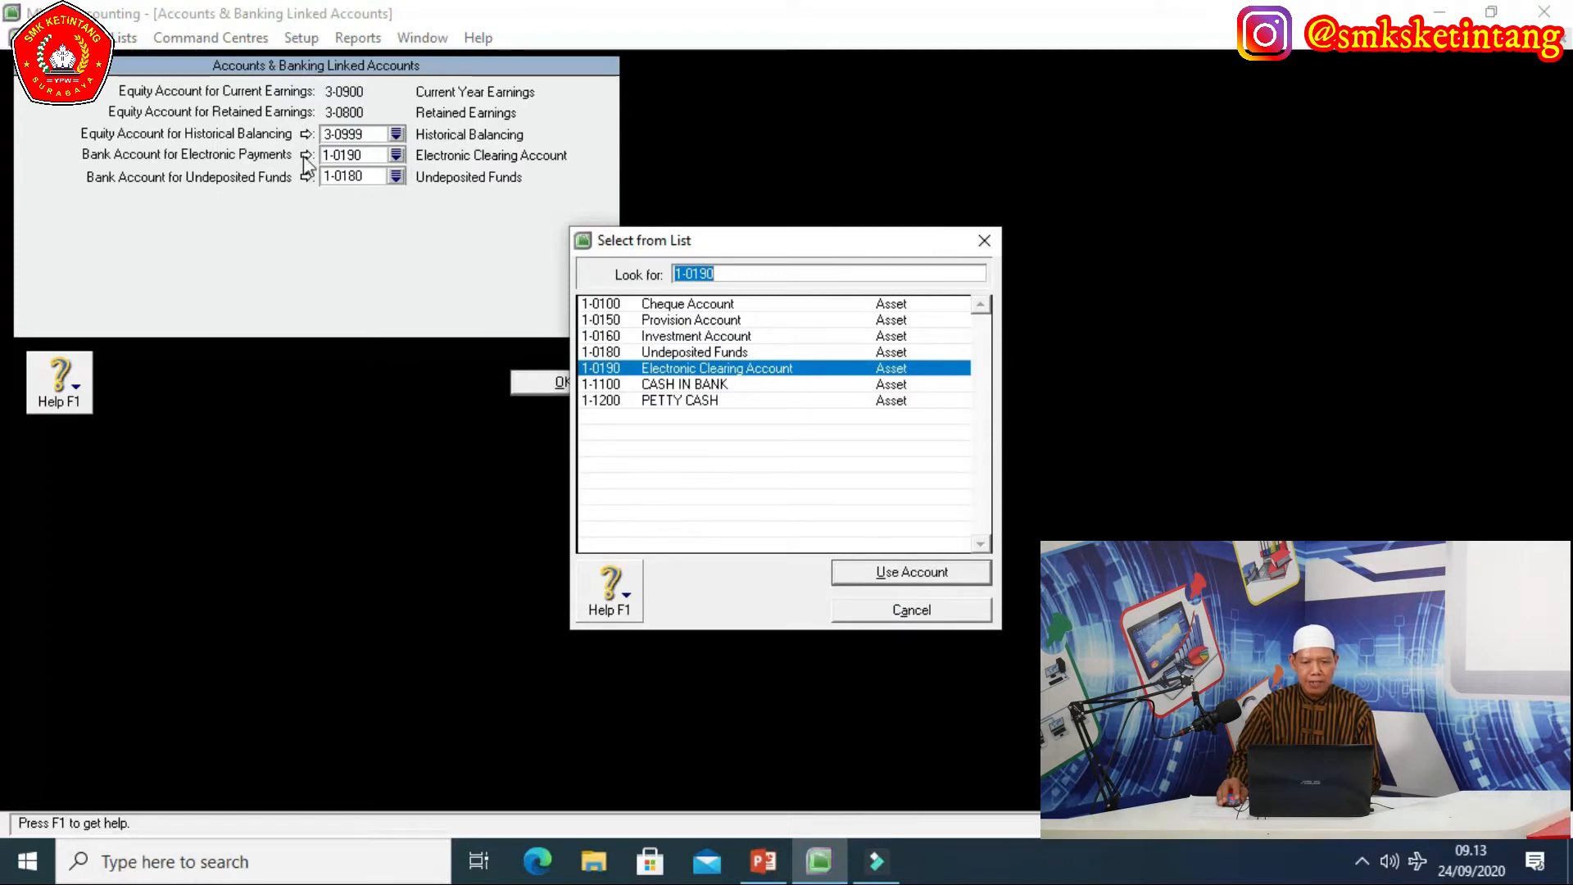
click(669, 383)
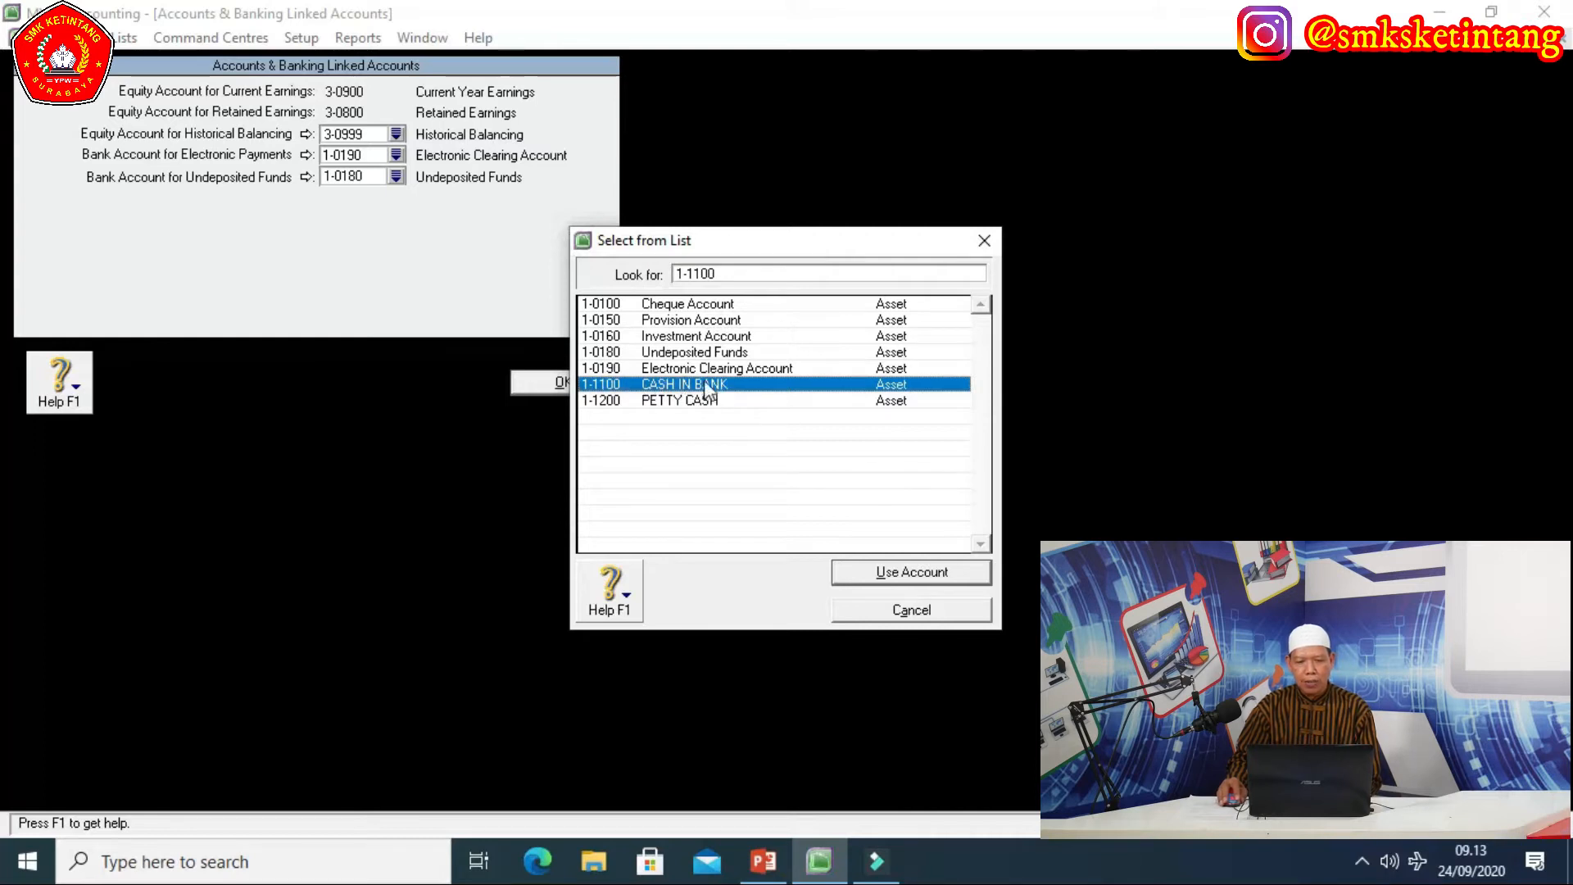
click(888, 571)
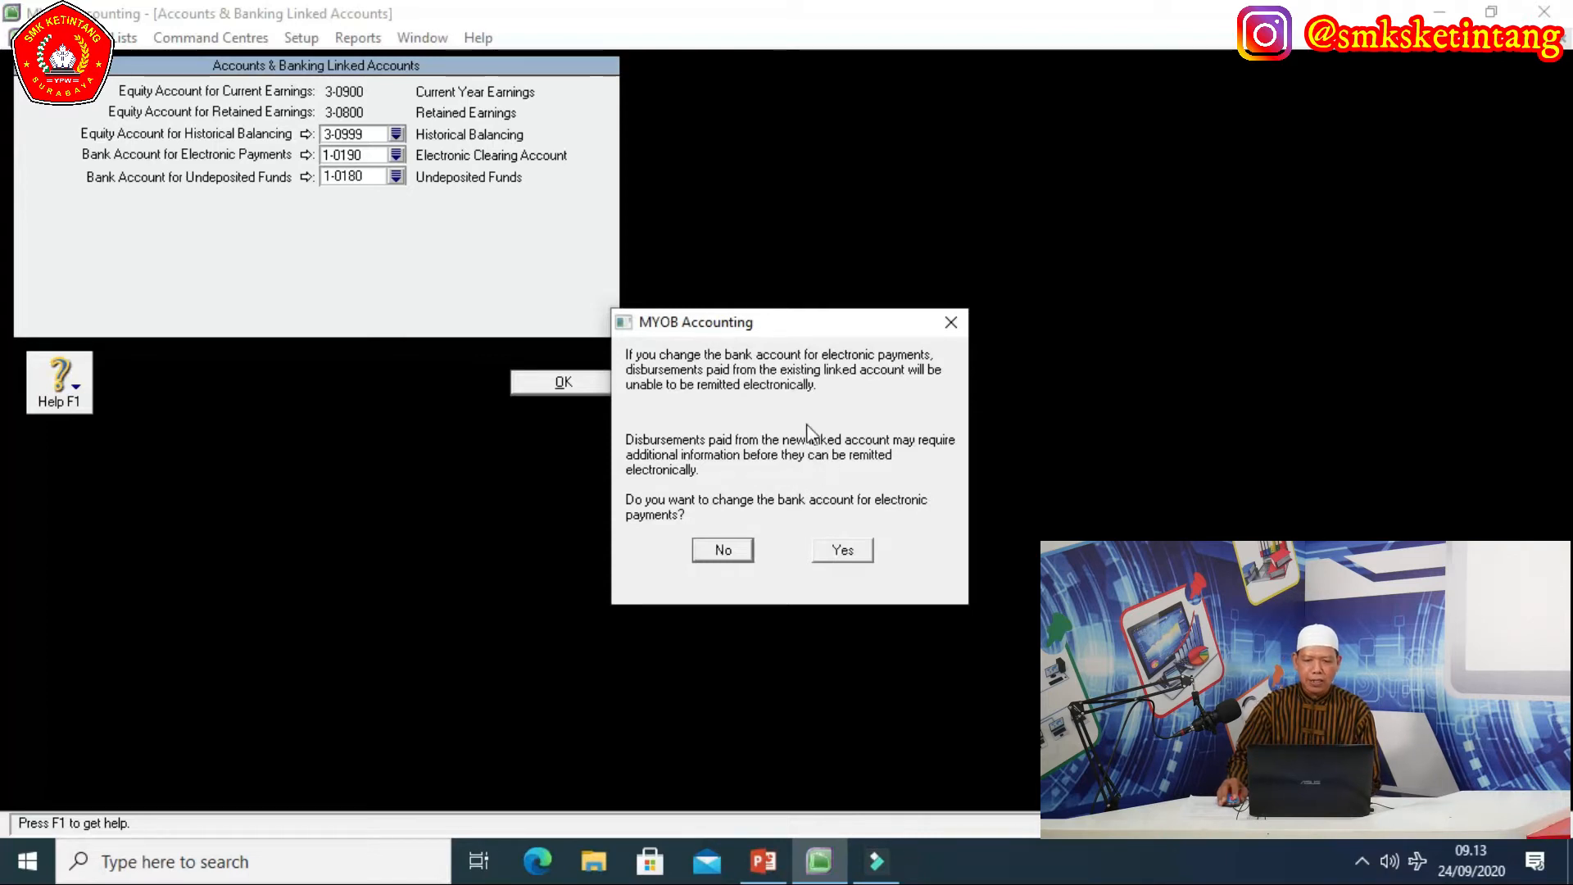
click(846, 550)
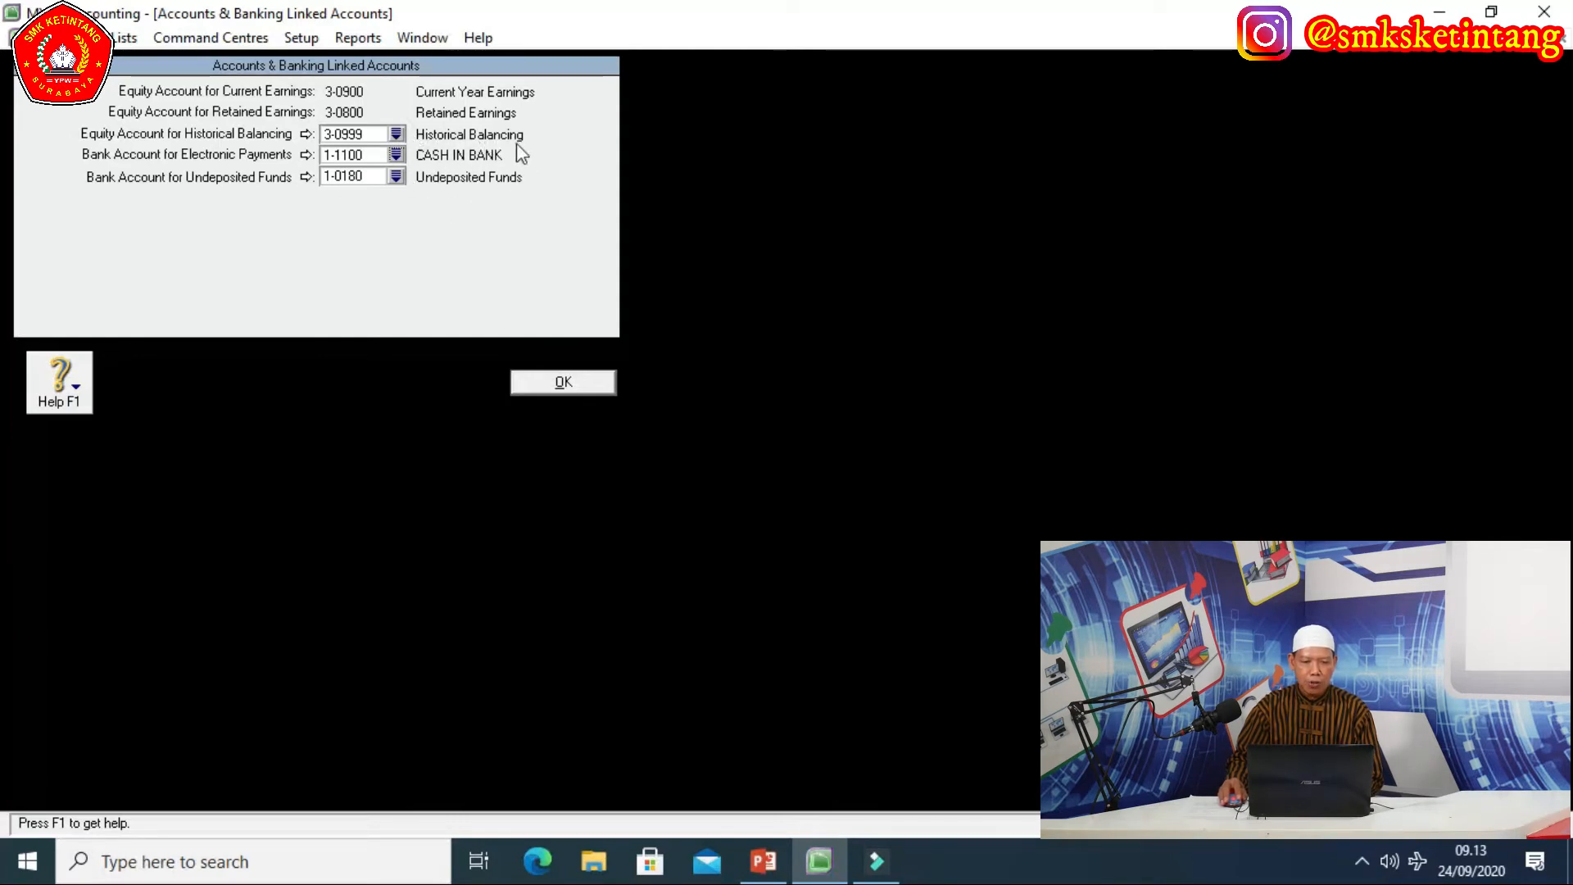
click(573, 386)
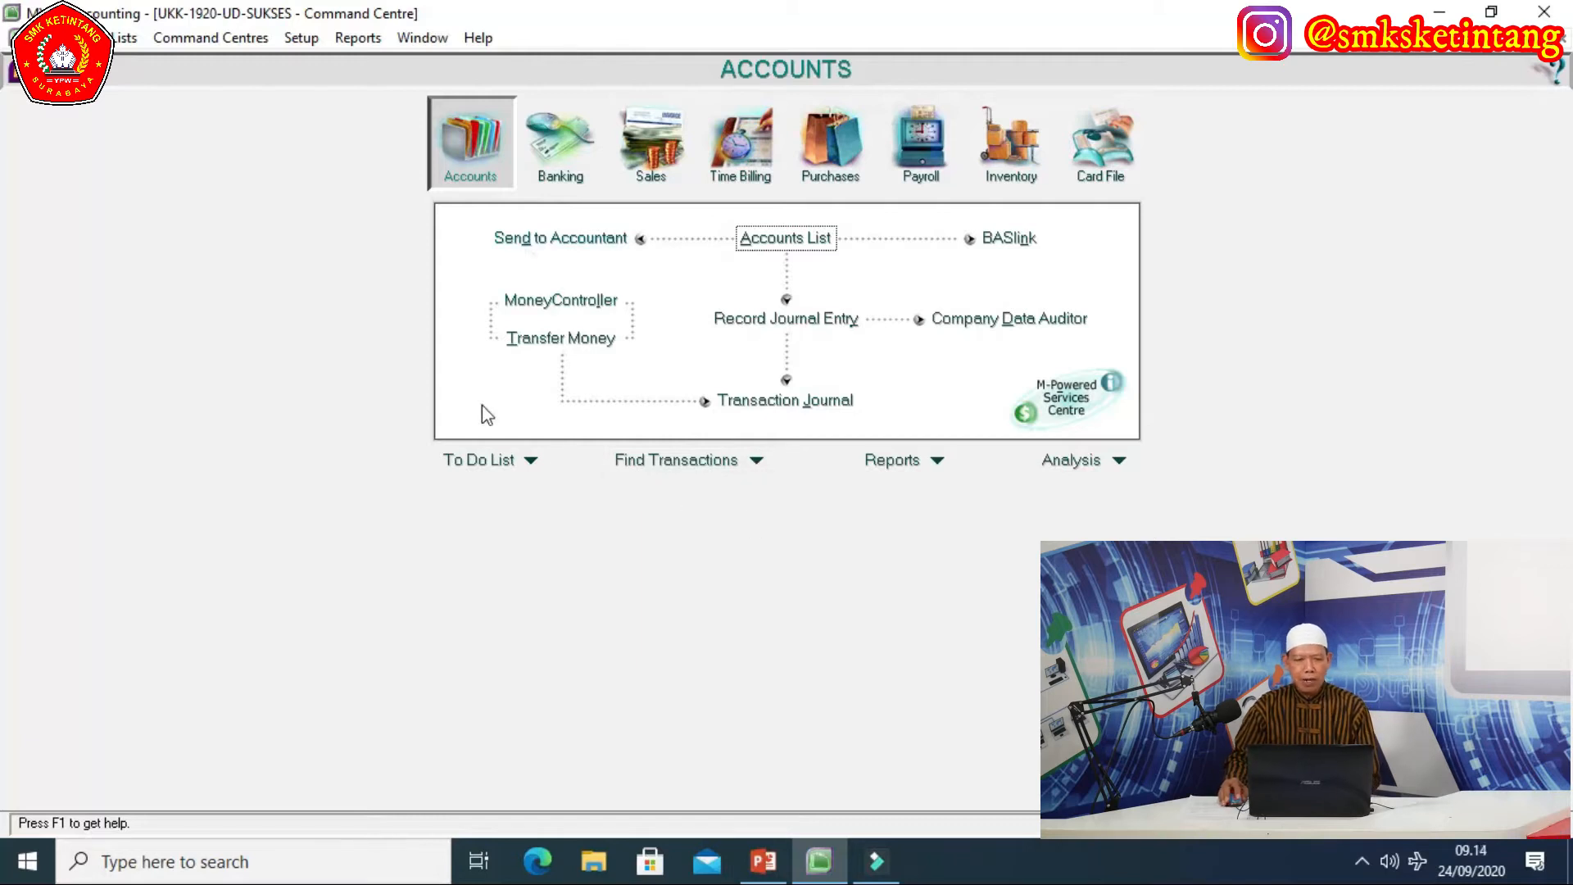
click(316, 41)
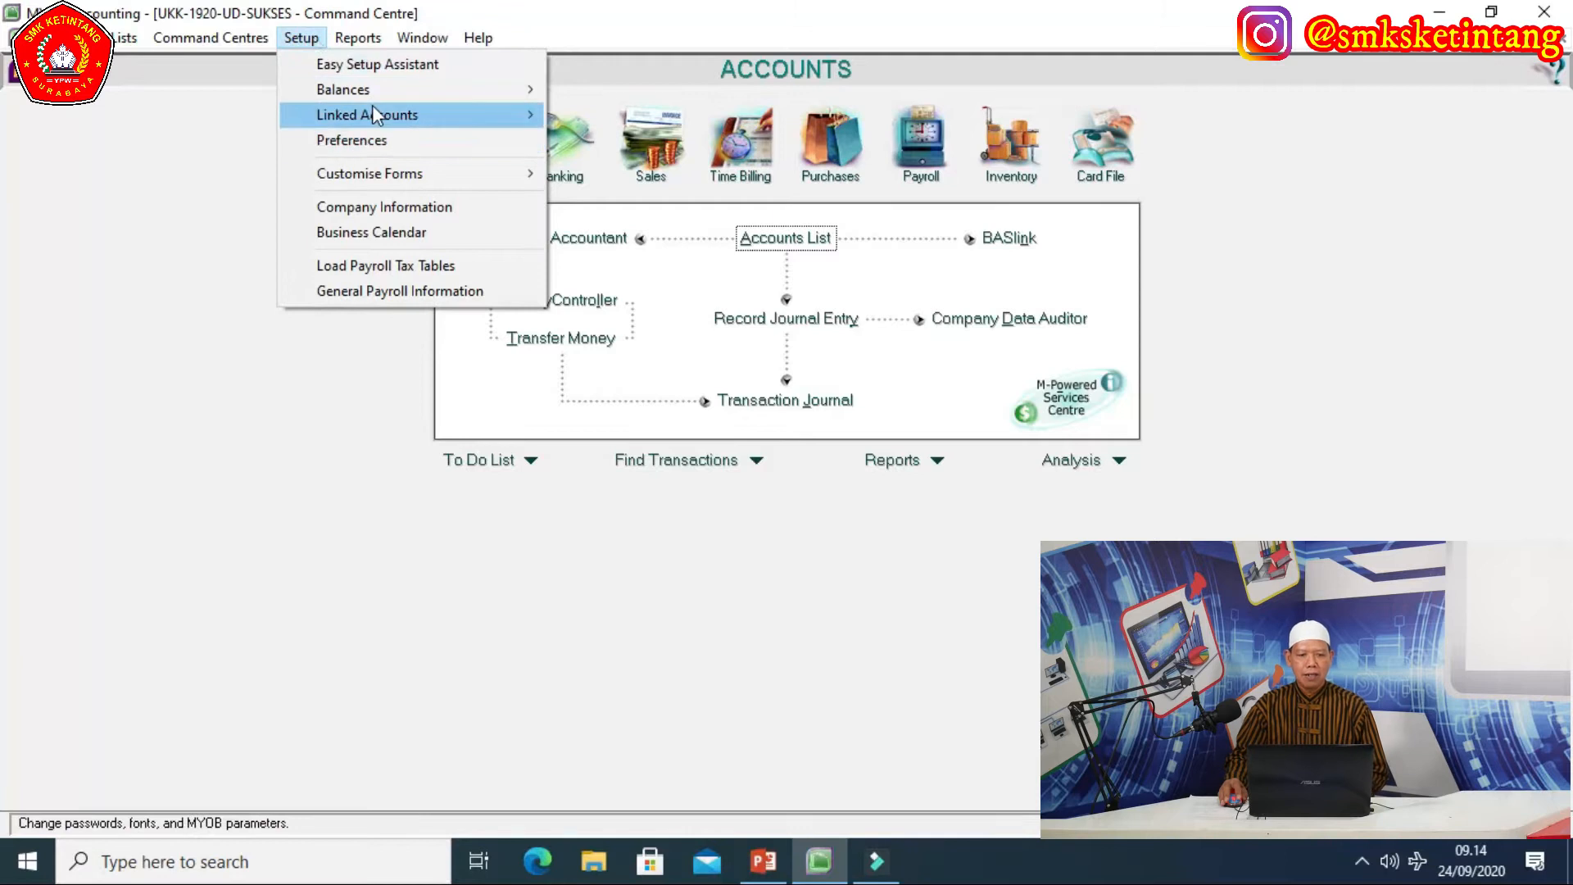
In Sales Linked Accounts, assign 1-1300 ACCOUNT RECEIVABLE for receivables and 1-1100 CASH IN BANK for receipts.
mouse_move(373, 115)
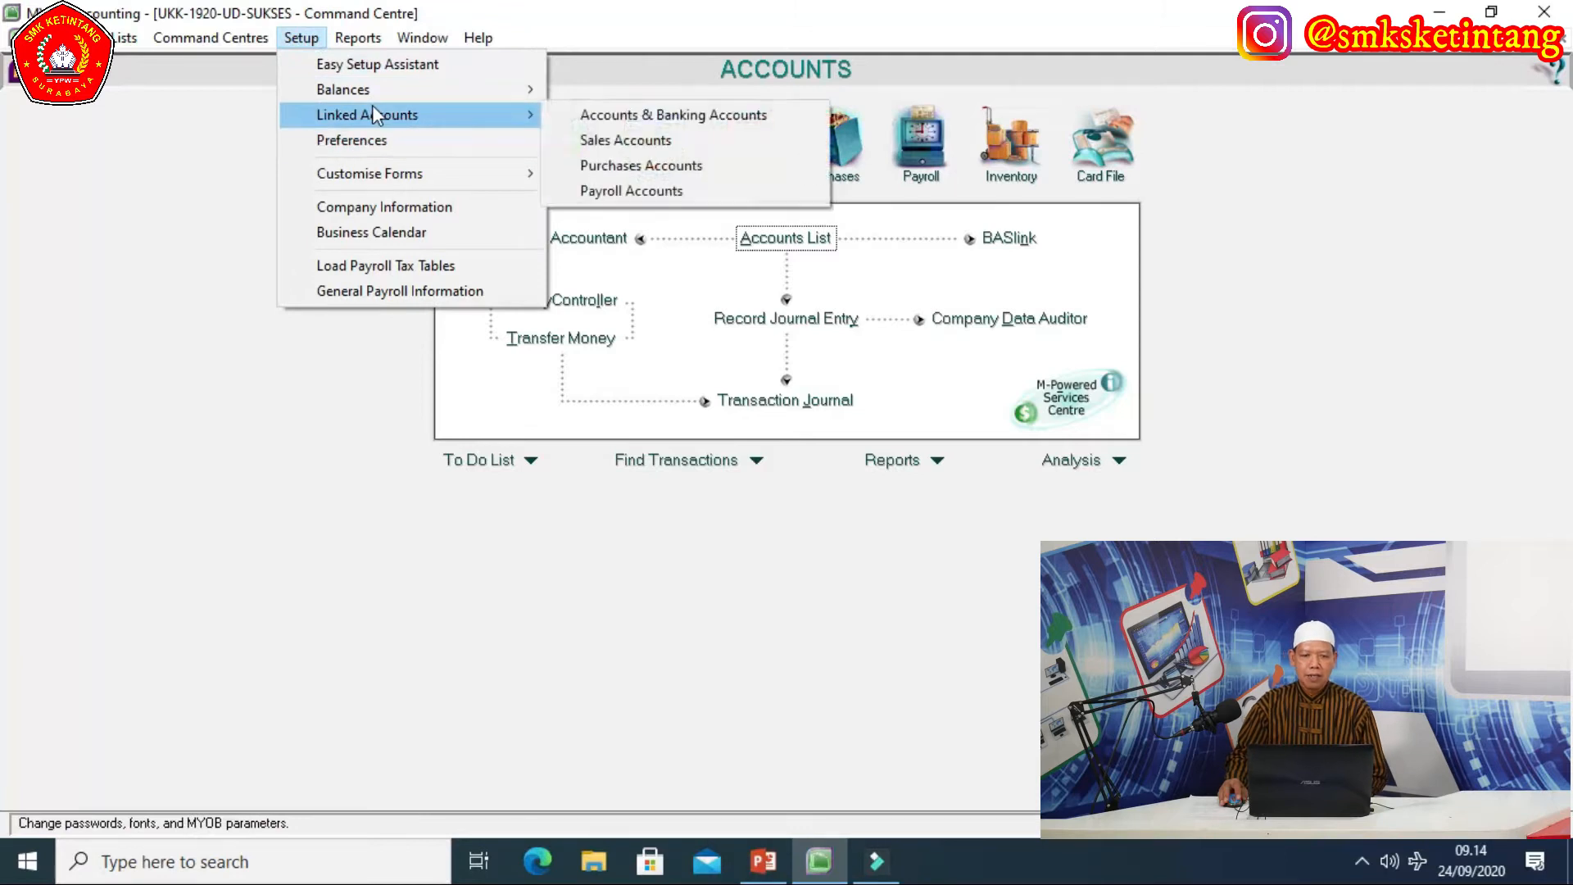
click(641, 139)
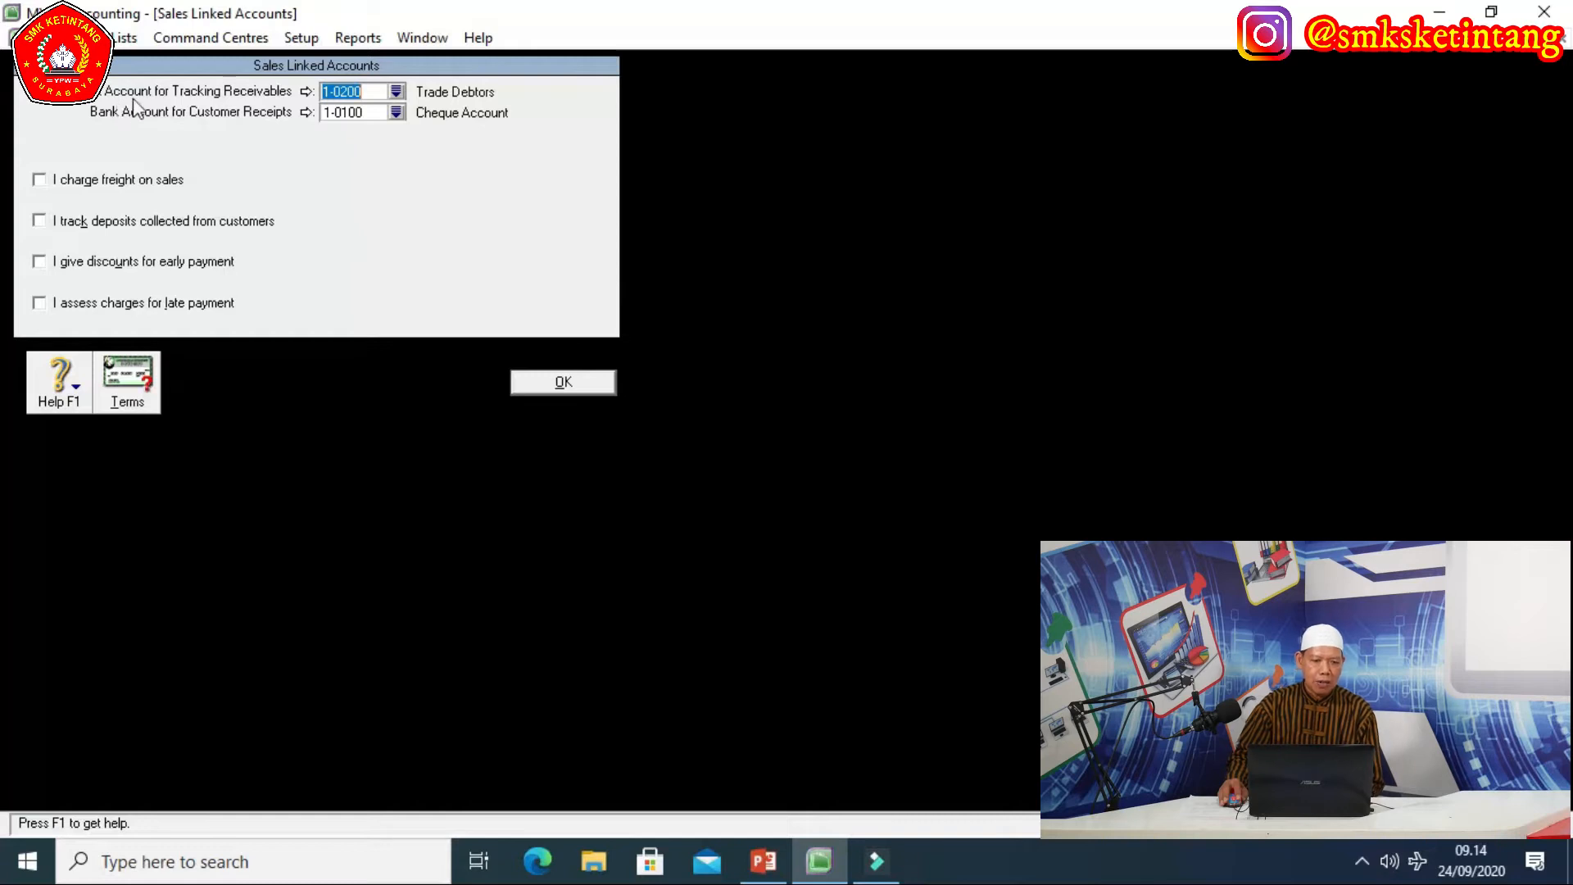
click(396, 91)
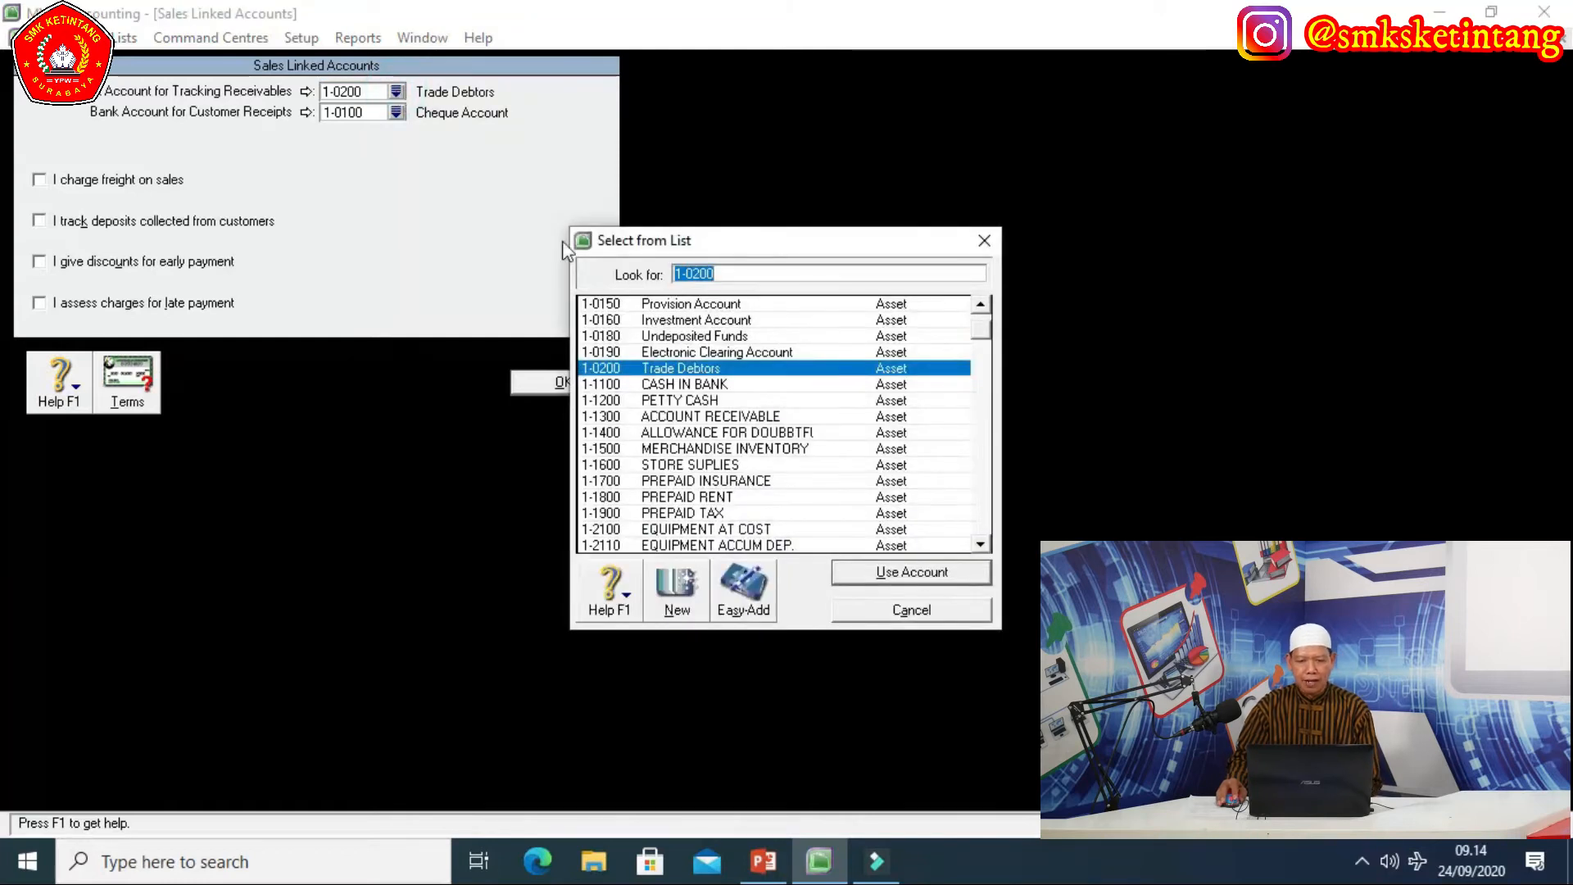
click(719, 417)
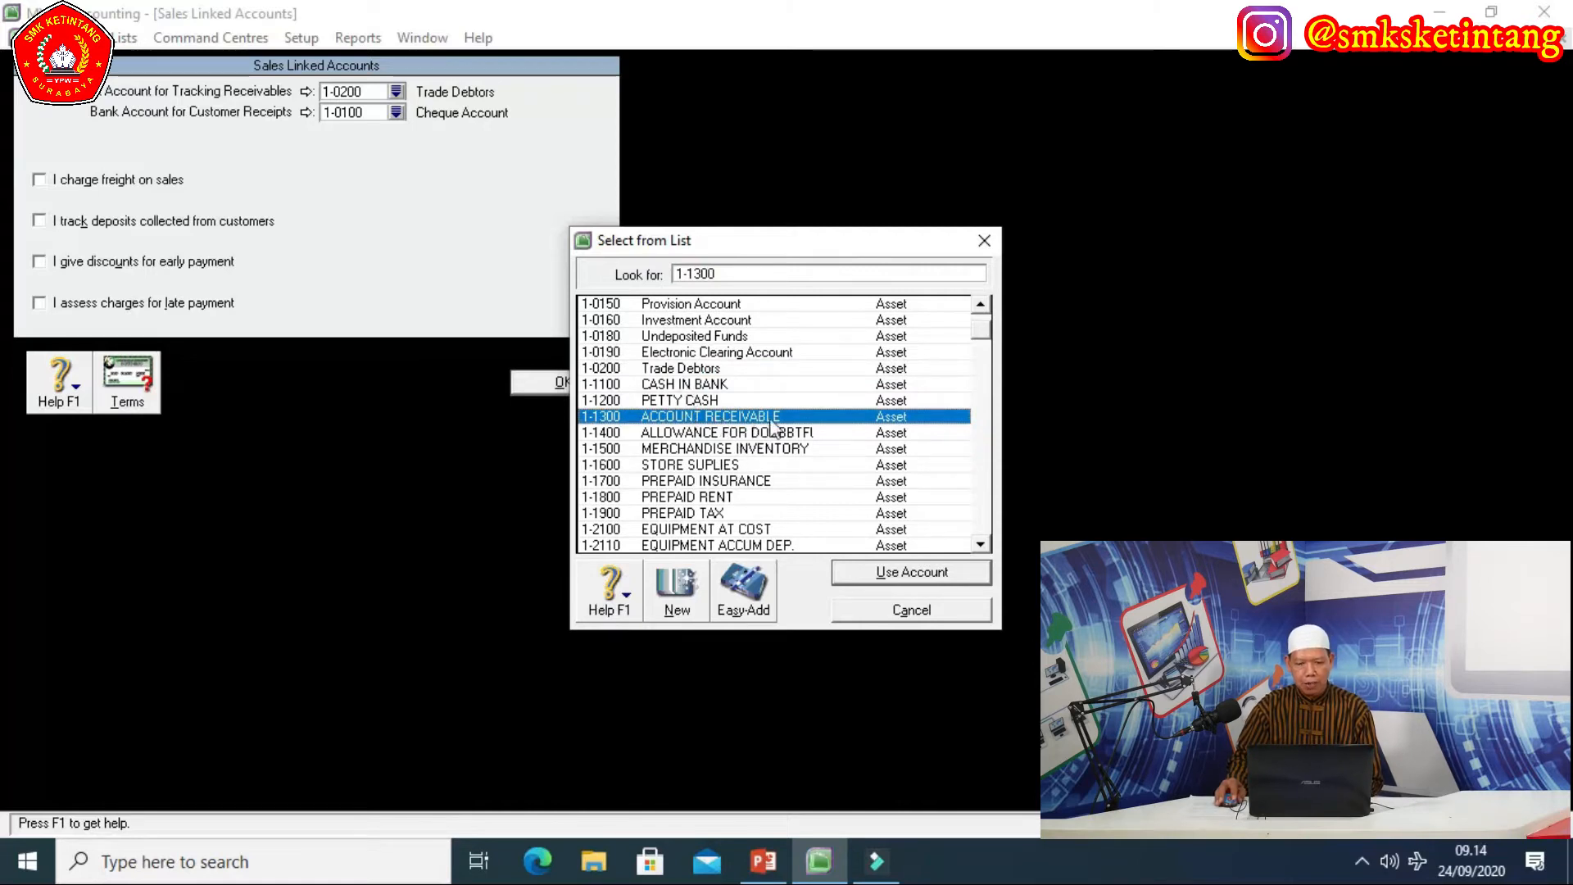
click(883, 574)
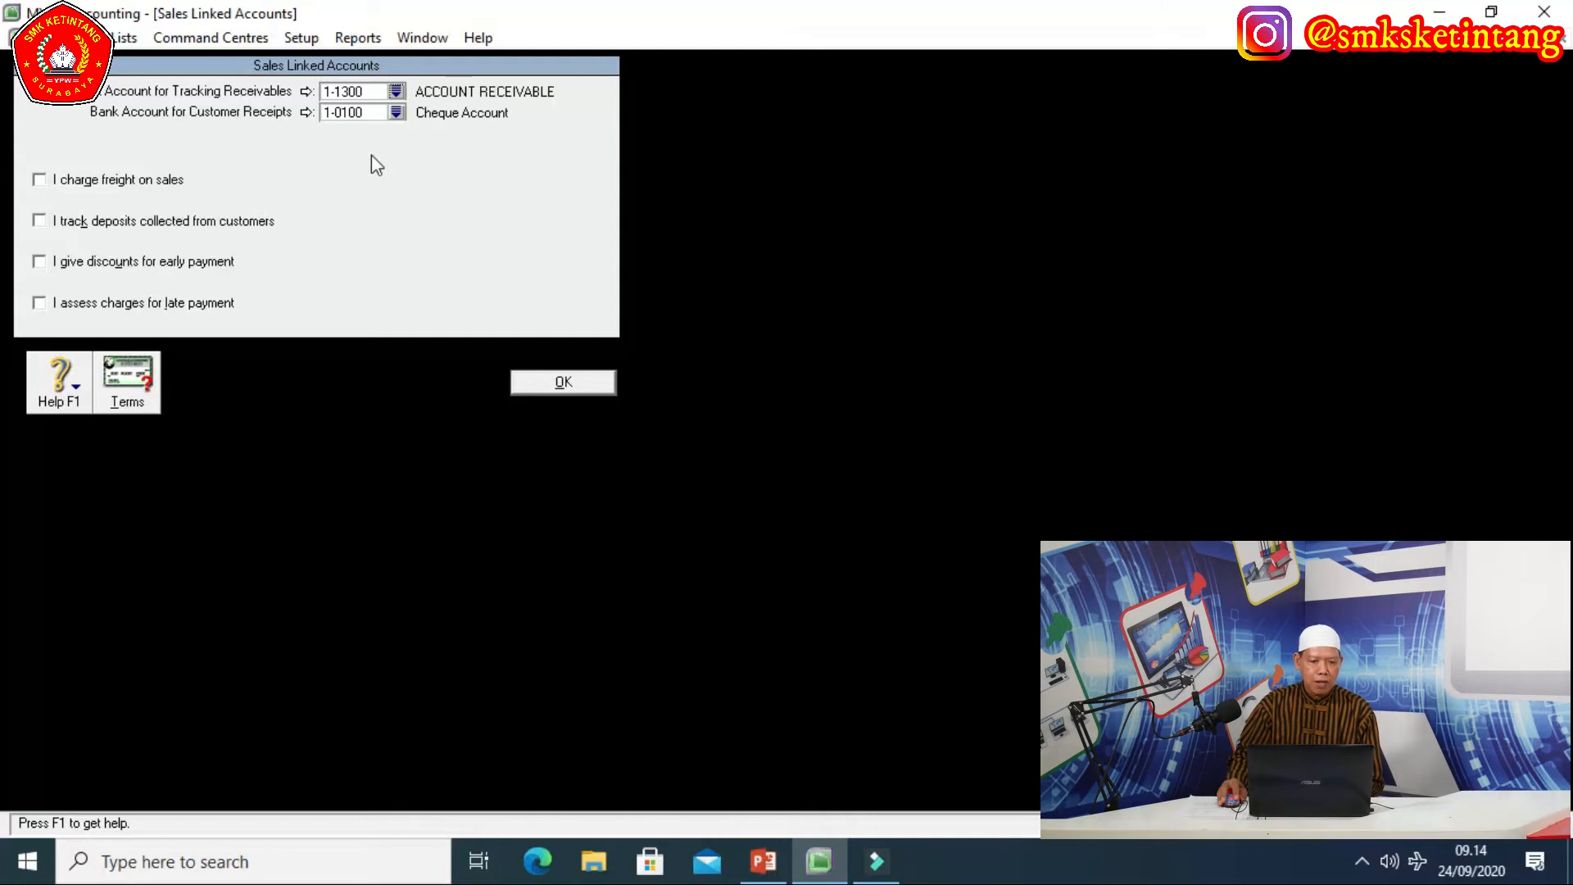
click(396, 114)
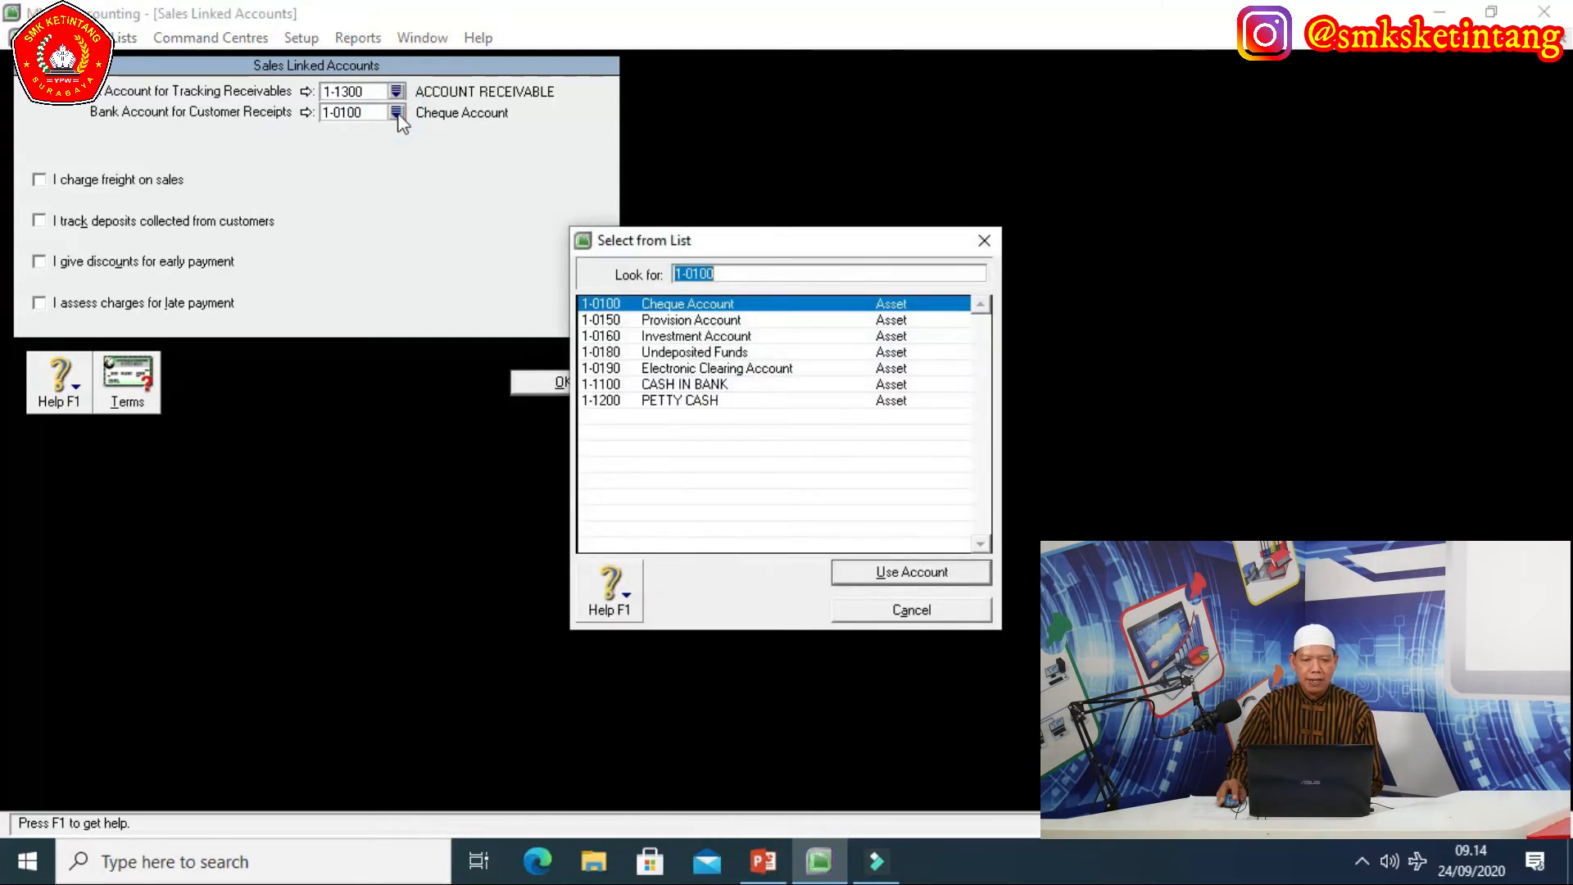
click(695, 385)
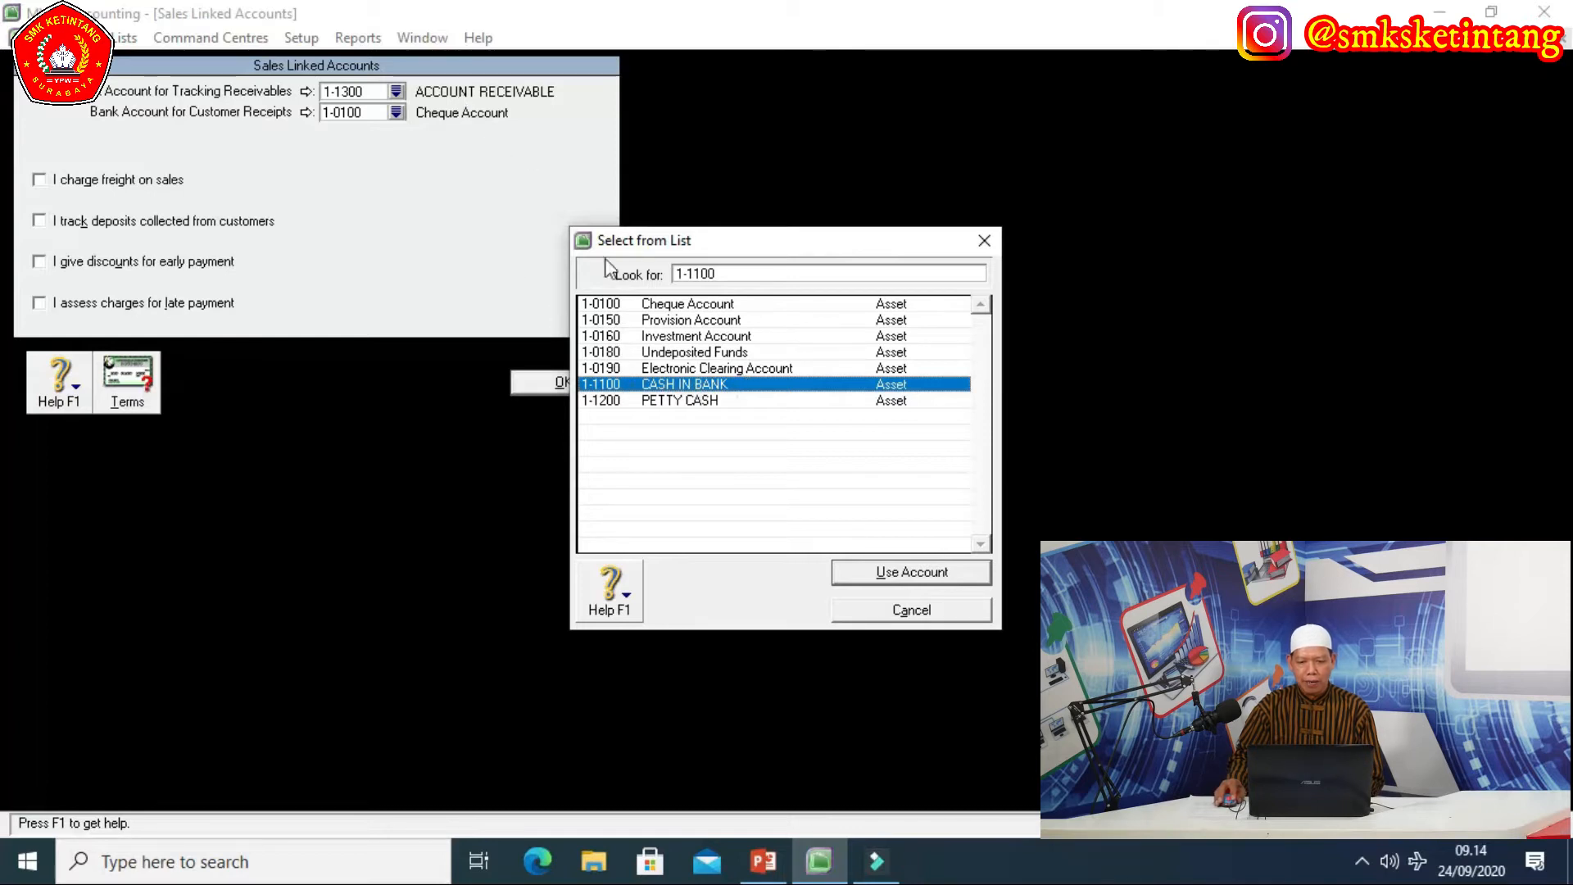
click(894, 571)
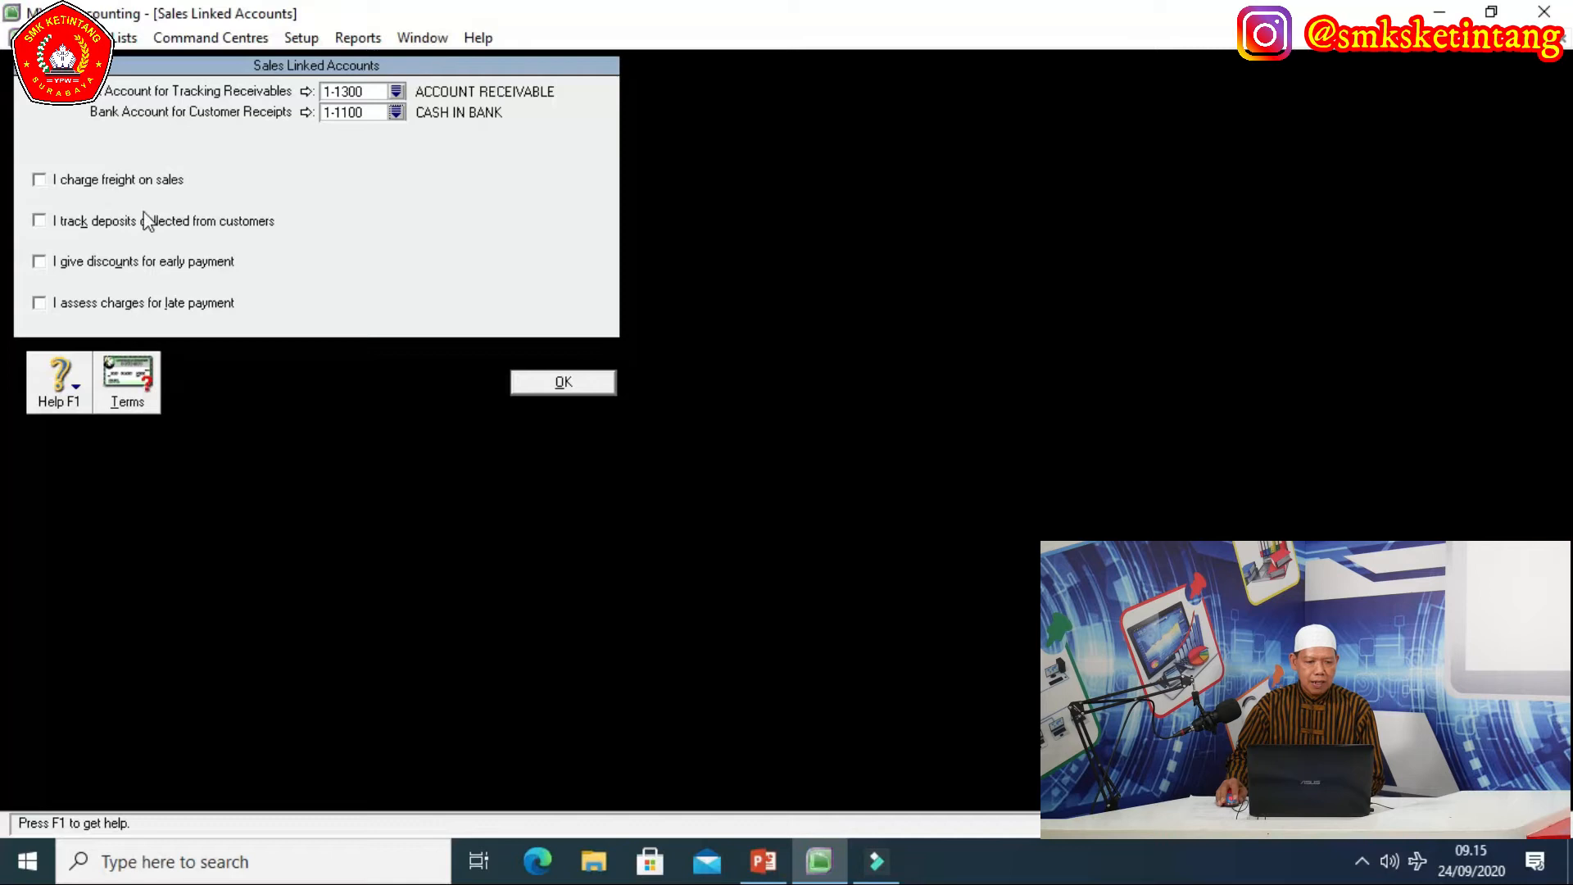
Leave the freight, early-payment discount and late-payment charge boxes unchecked, then save.
click(39, 179)
click(39, 261)
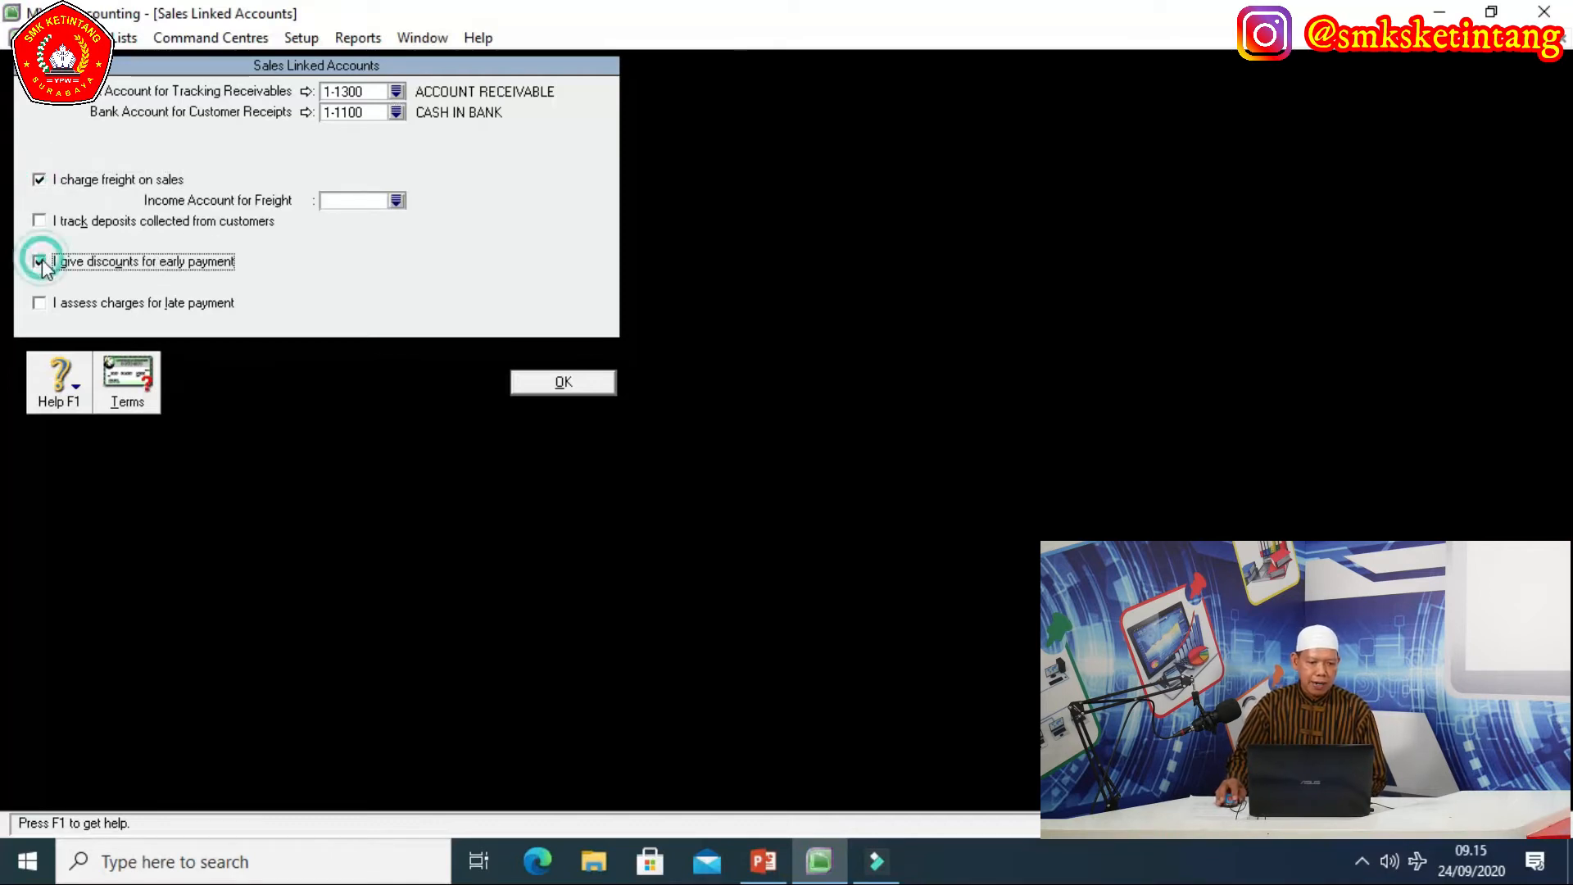
click(40, 303)
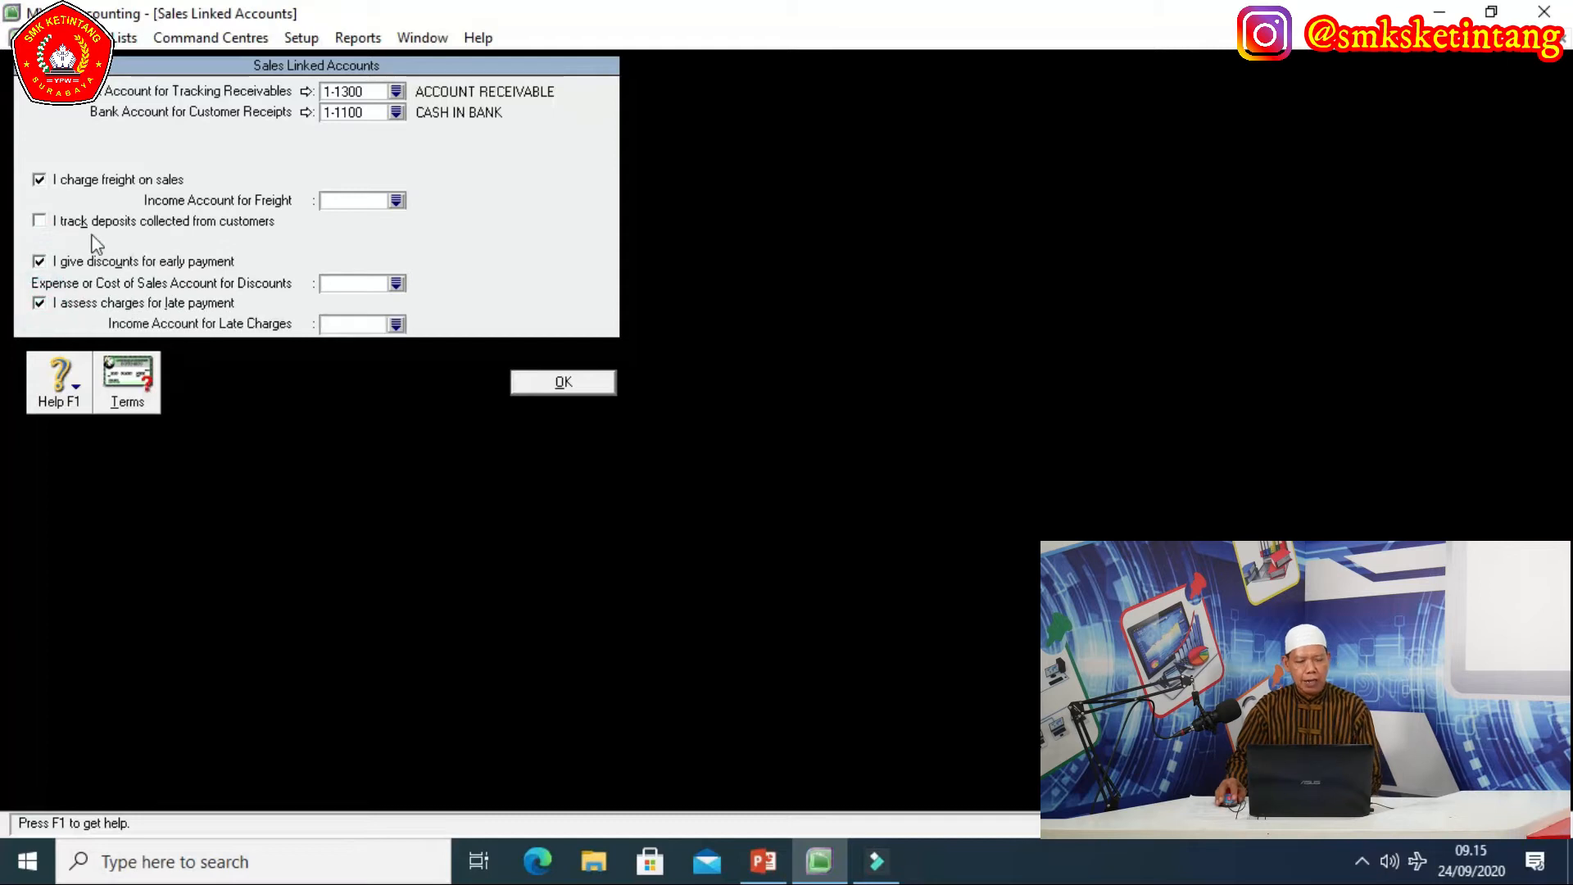
click(44, 183)
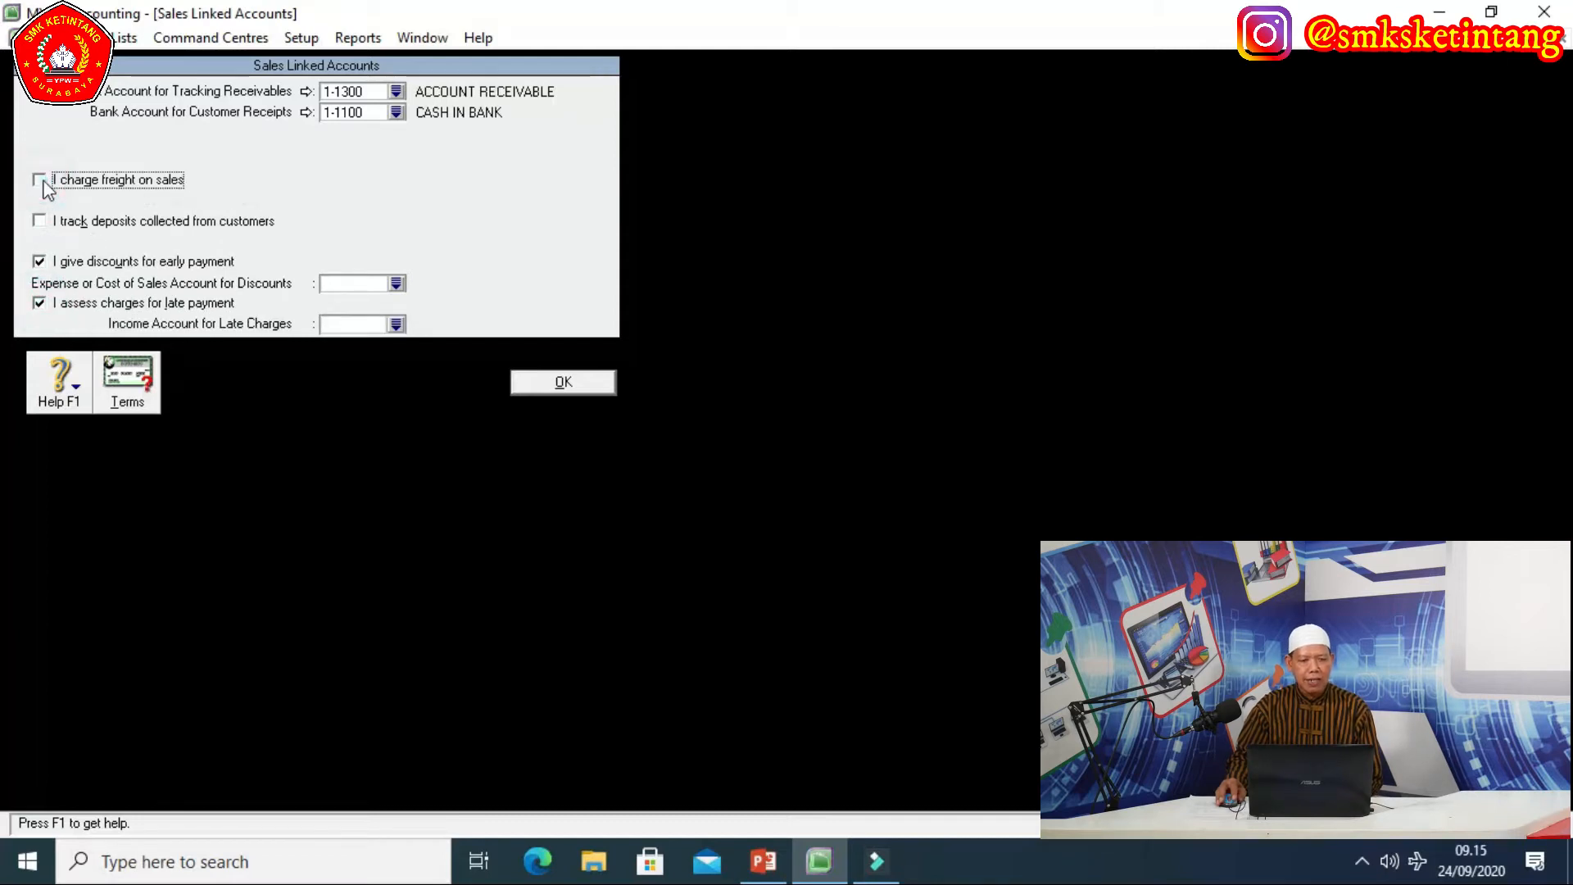
click(39, 262)
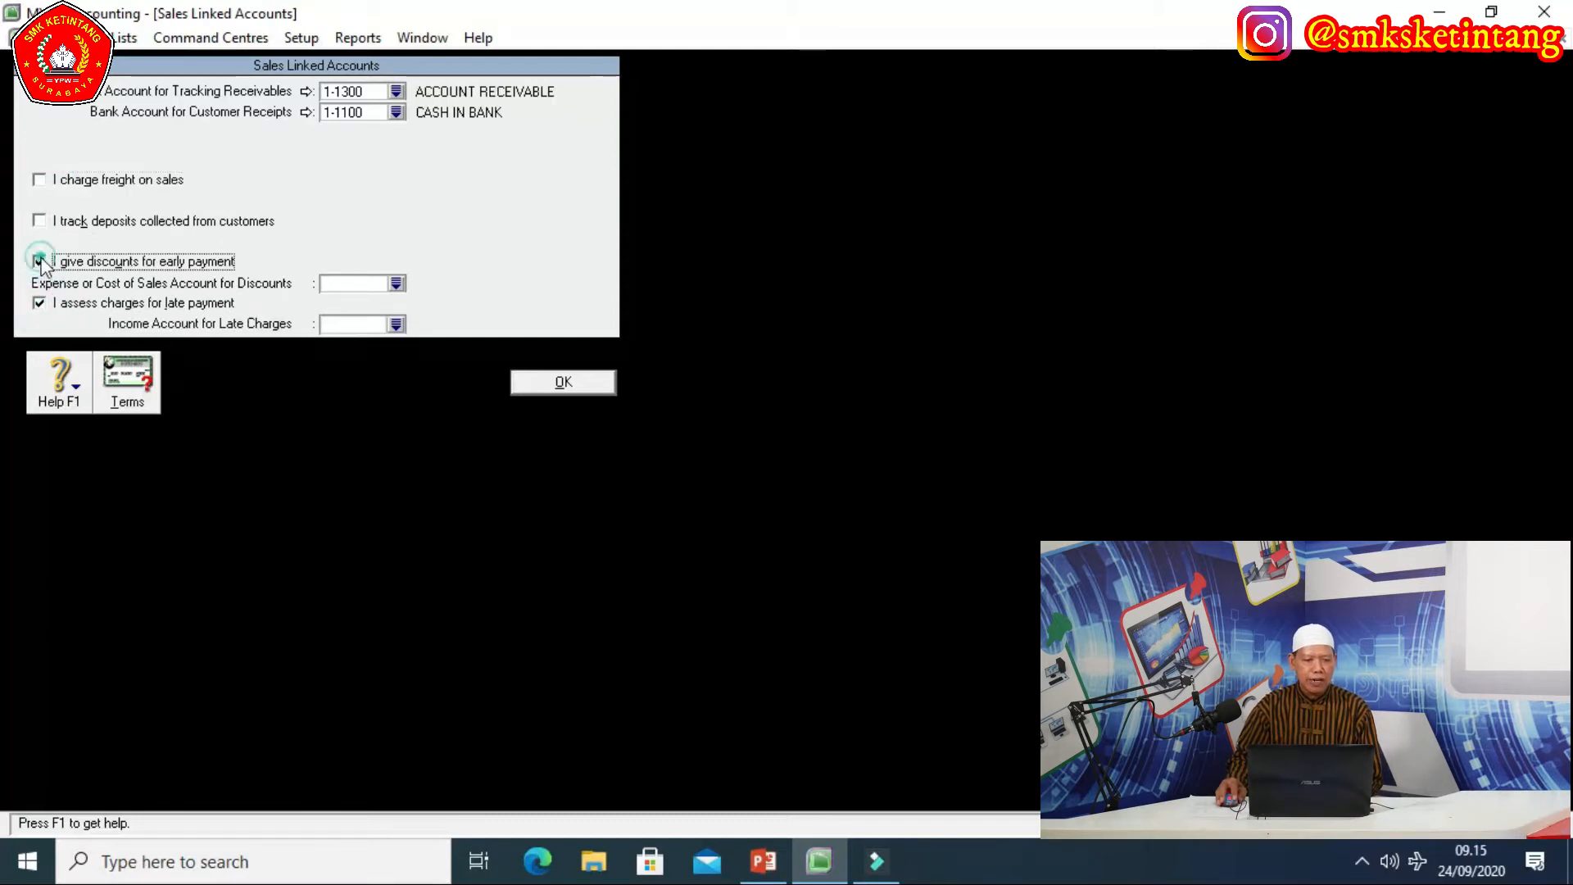
click(39, 302)
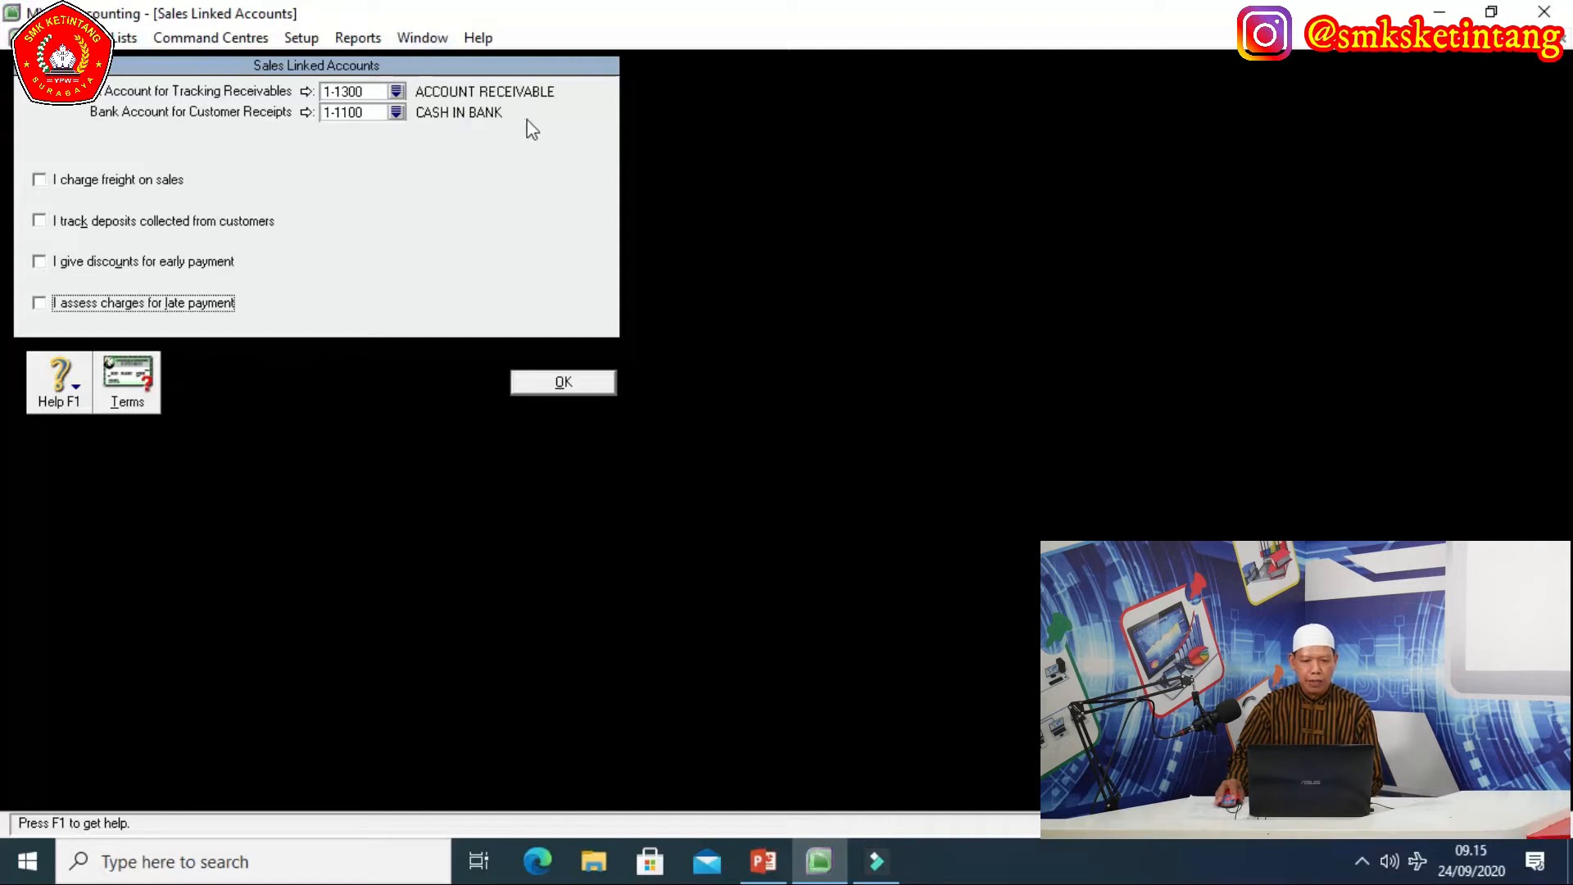
click(564, 382)
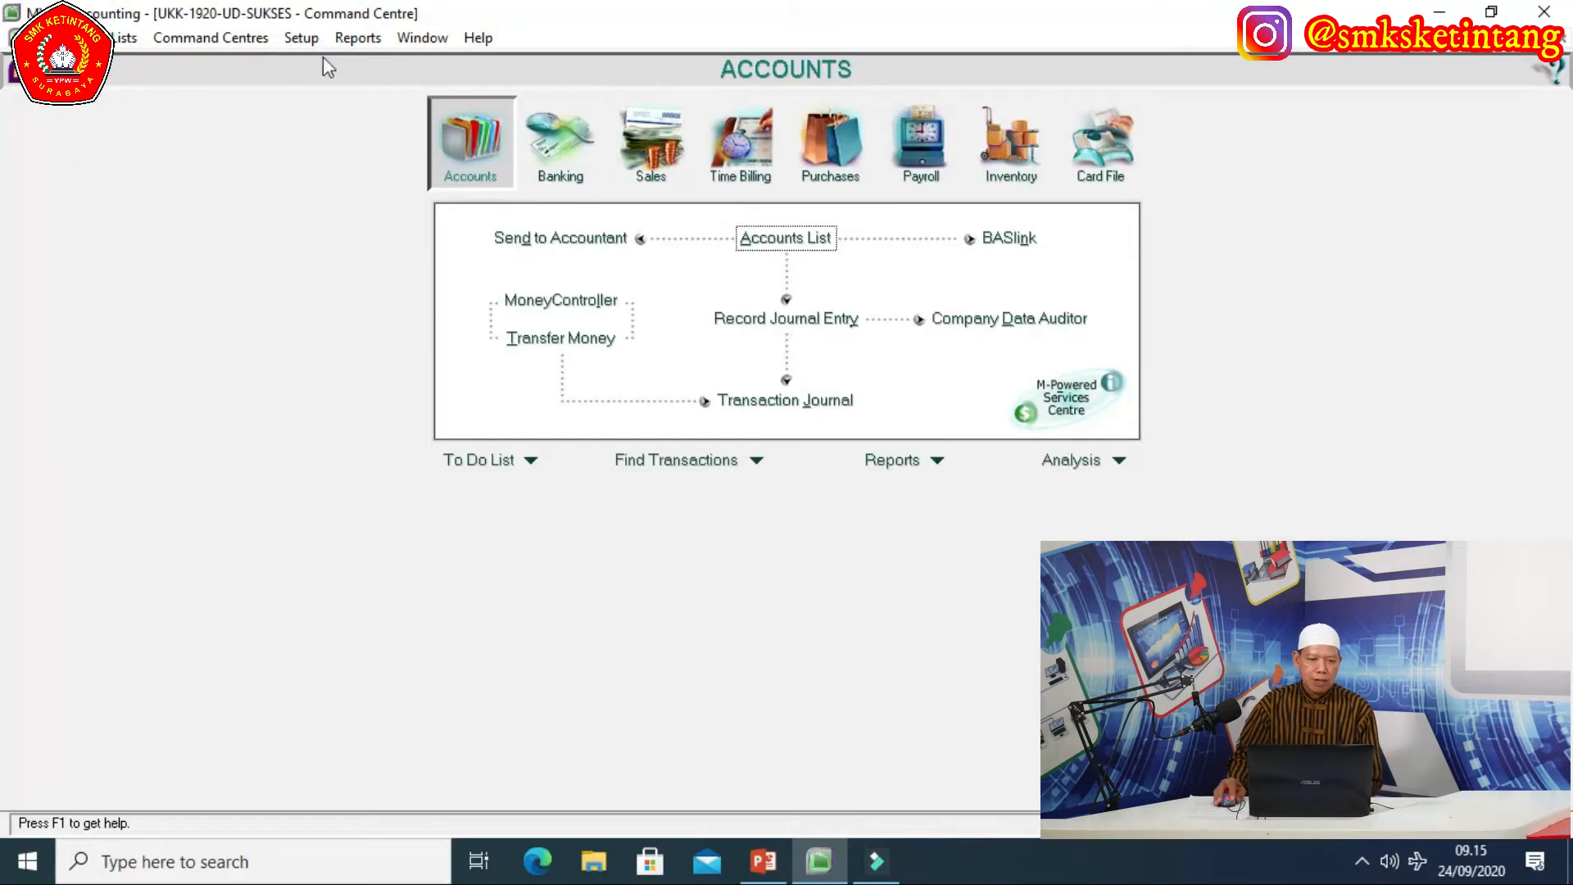
In Purchases Linked Accounts, assign 2-1100 ACCOUNTS PAYABLE for payables and 1-1100 CASH IN BANK for bills.
click(302, 38)
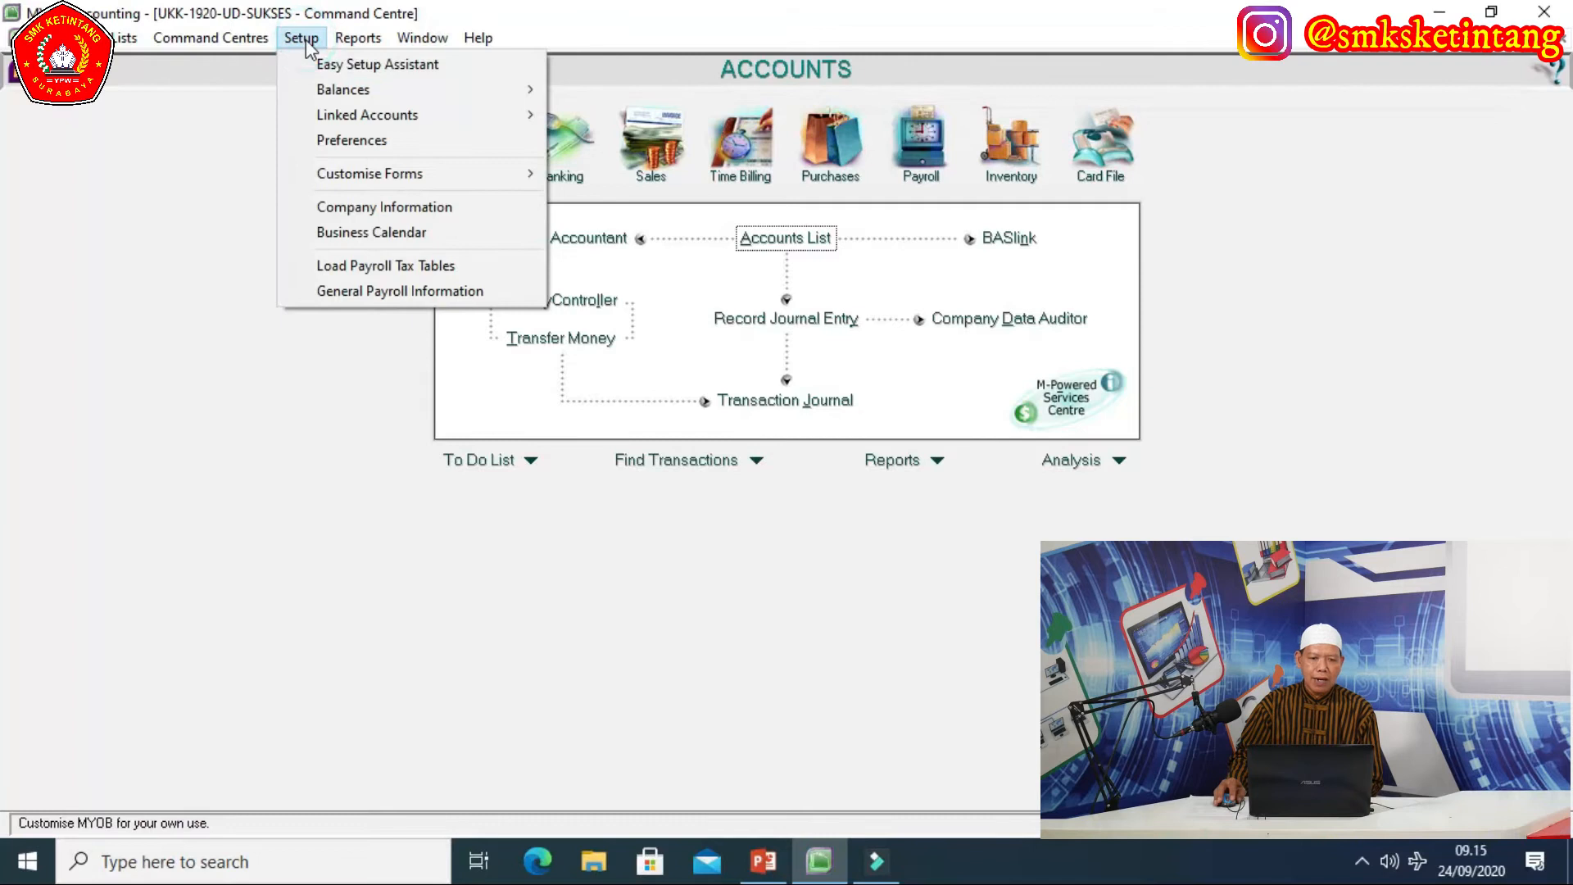
mouse_move(365, 122)
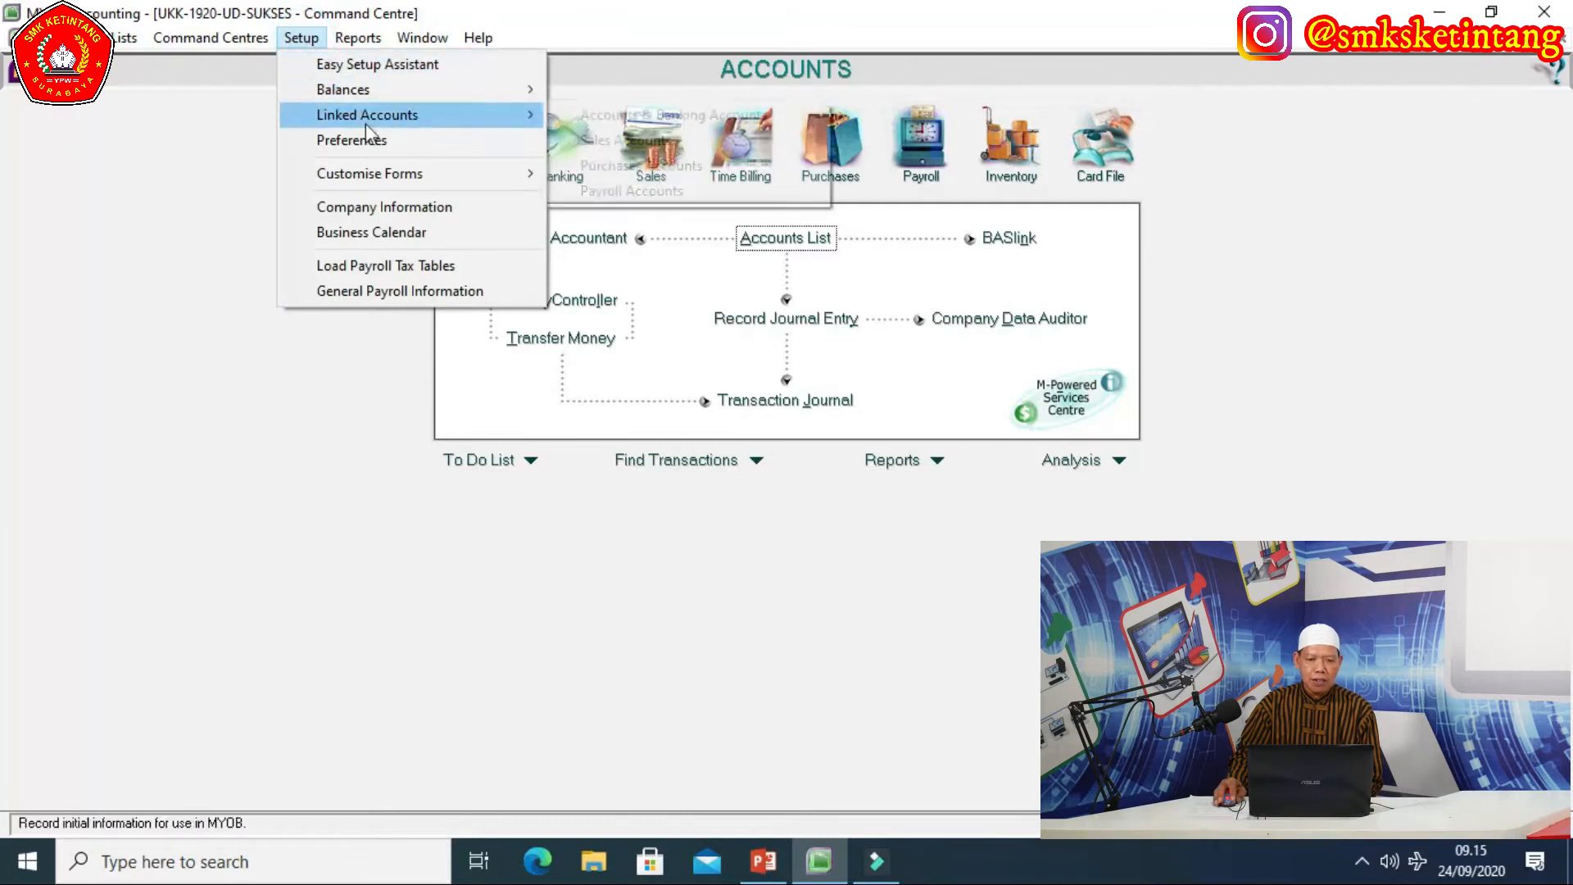
click(626, 170)
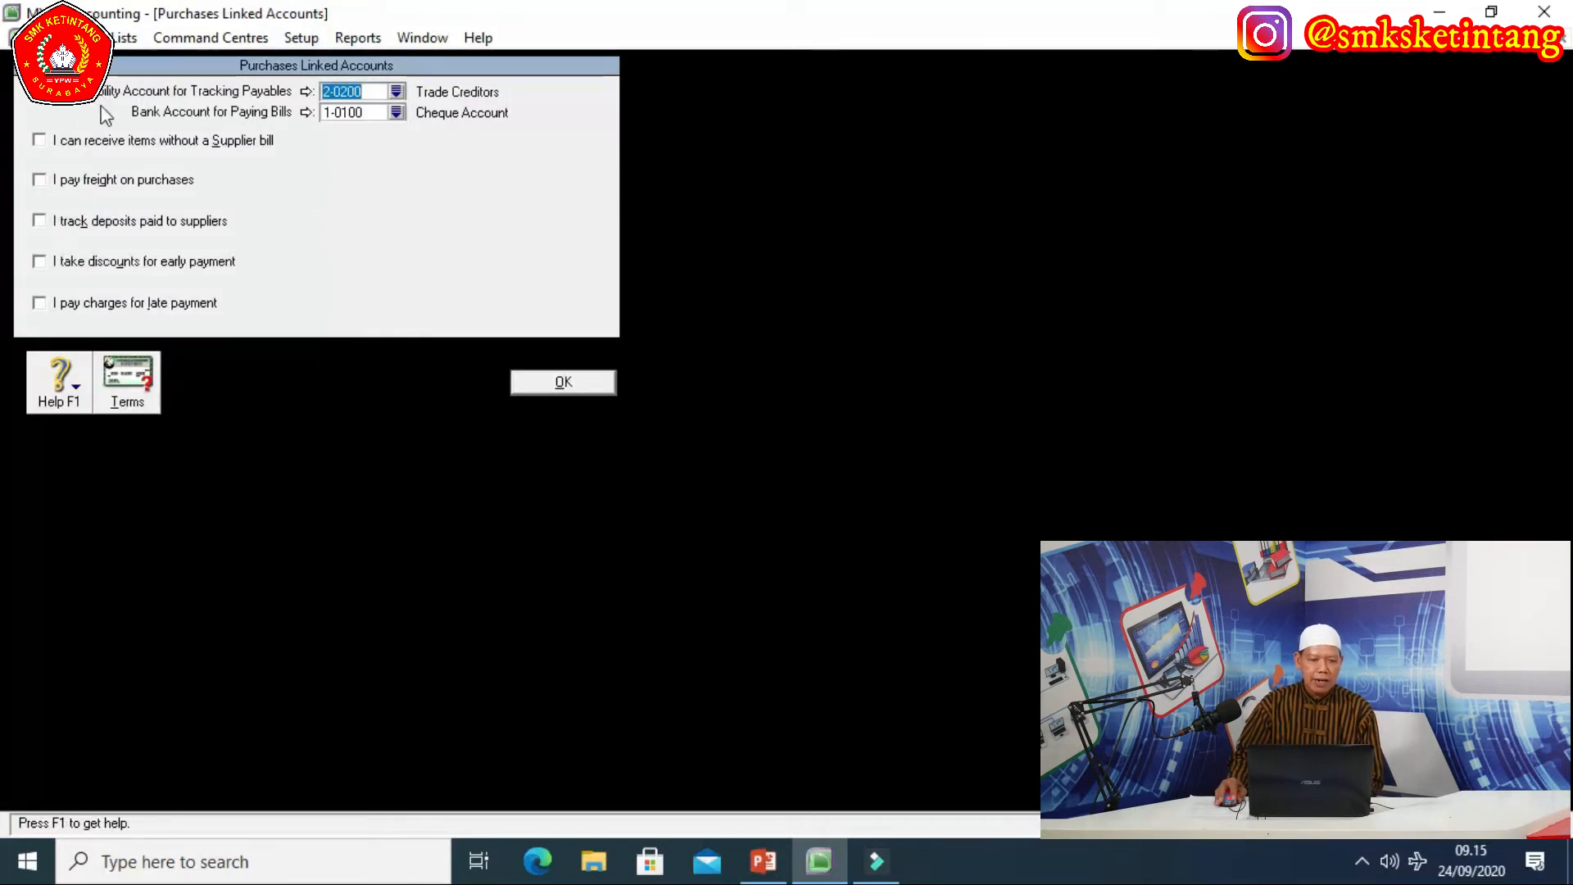
click(395, 91)
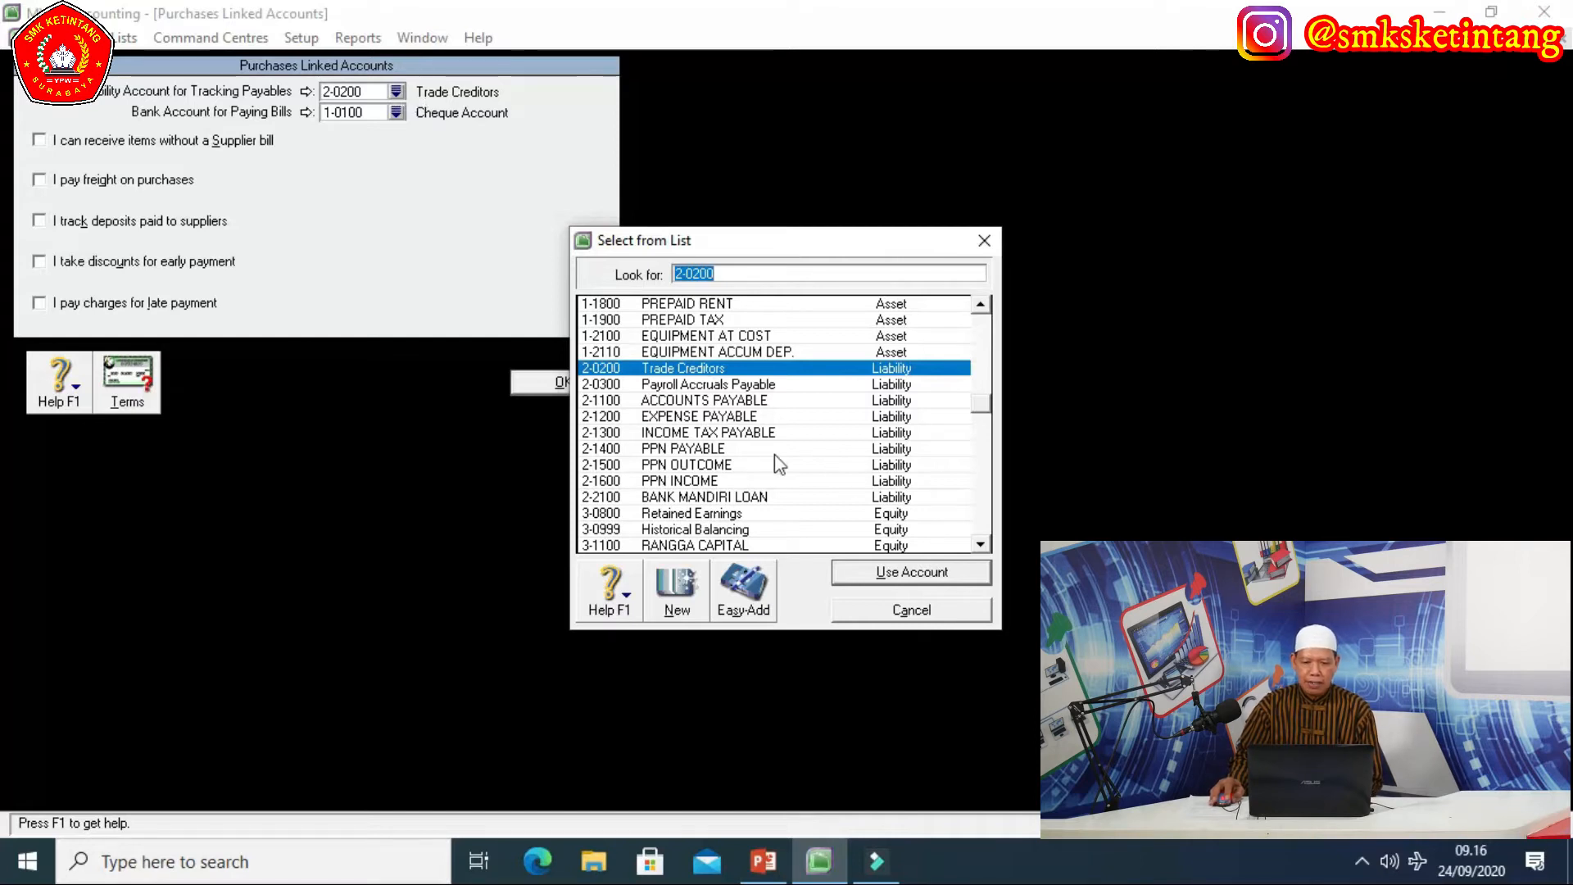
click(706, 402)
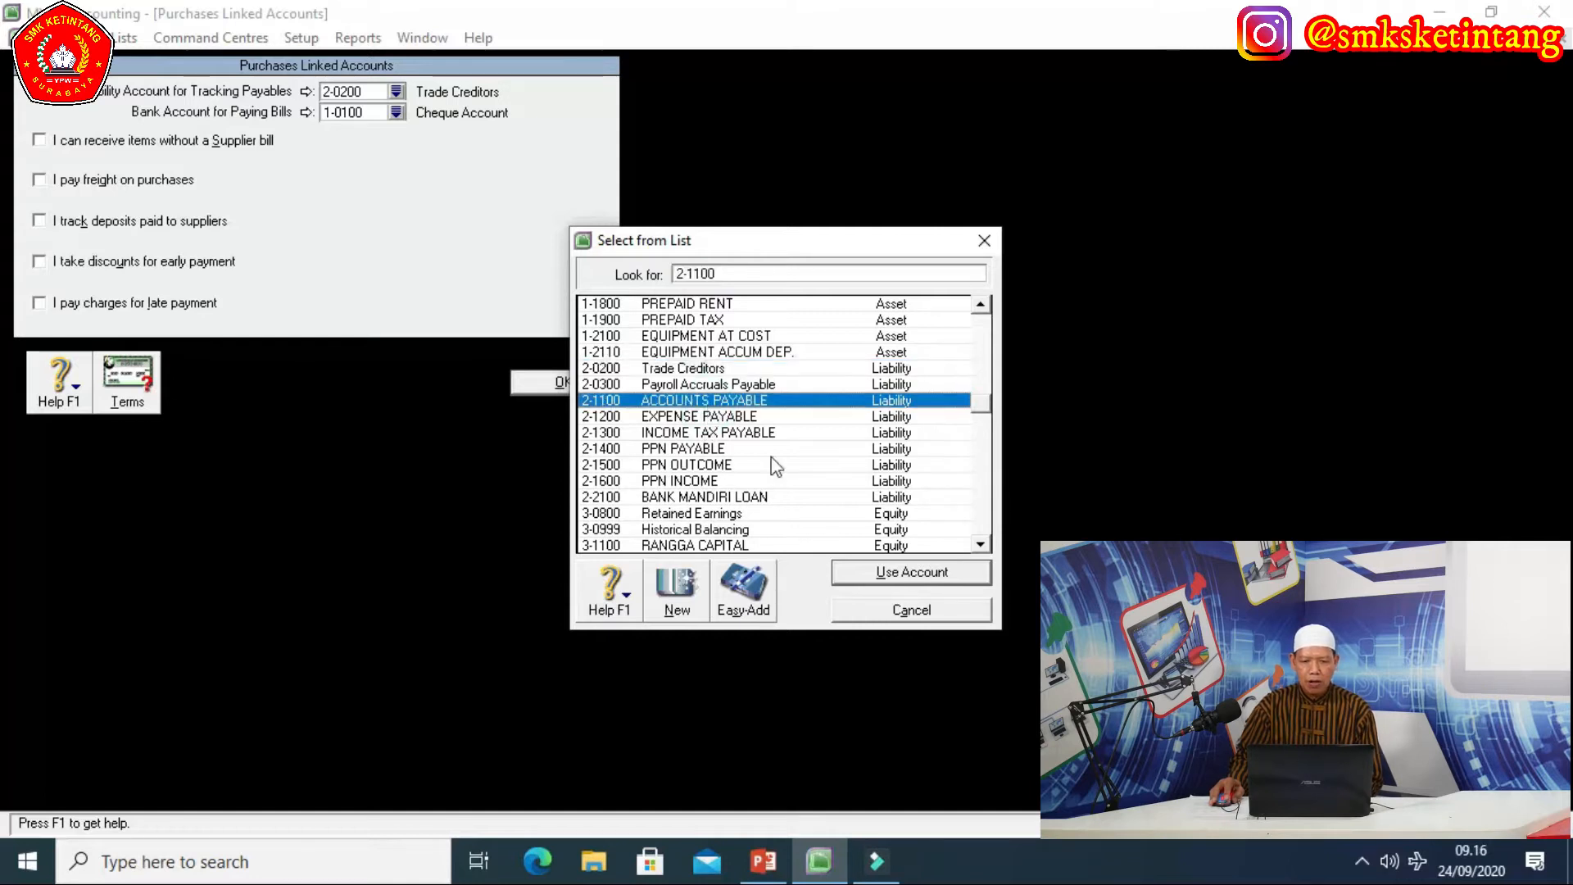
click(901, 572)
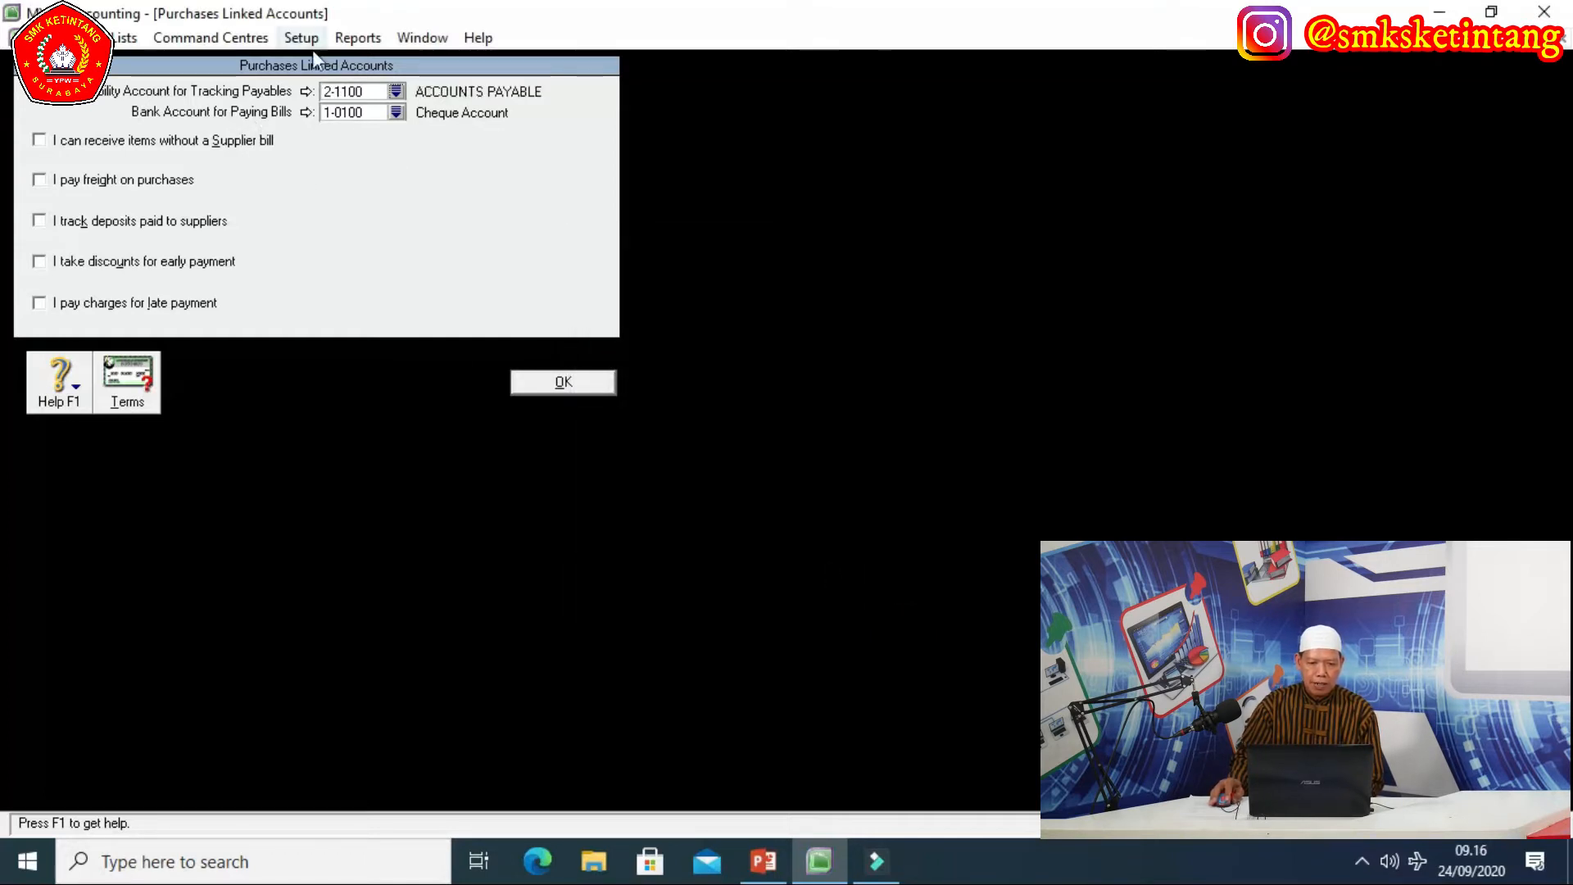
click(396, 113)
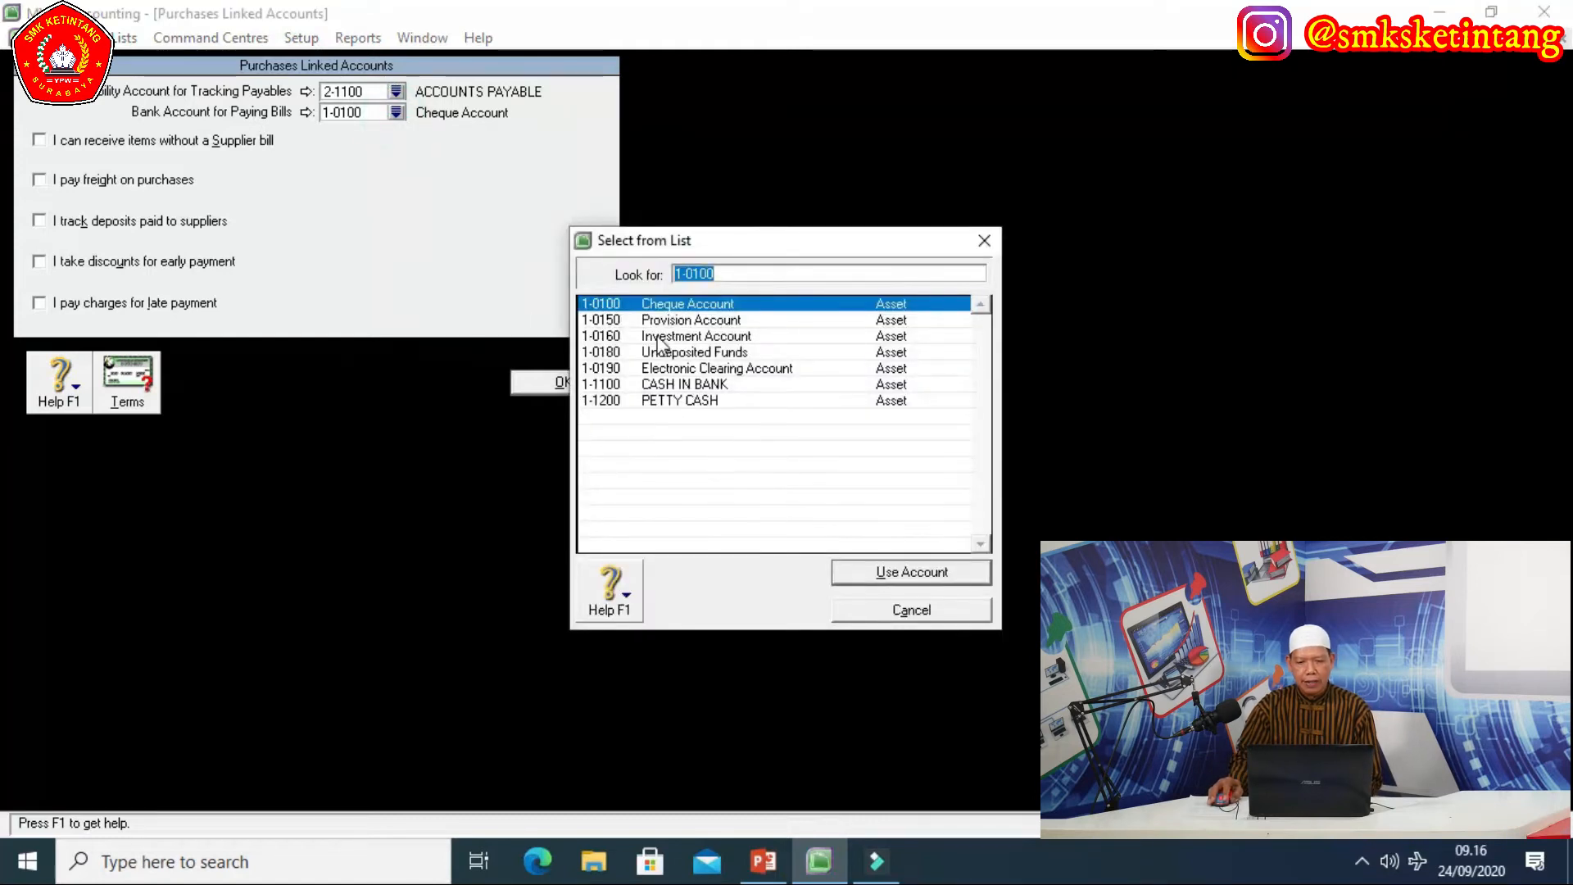
click(684, 384)
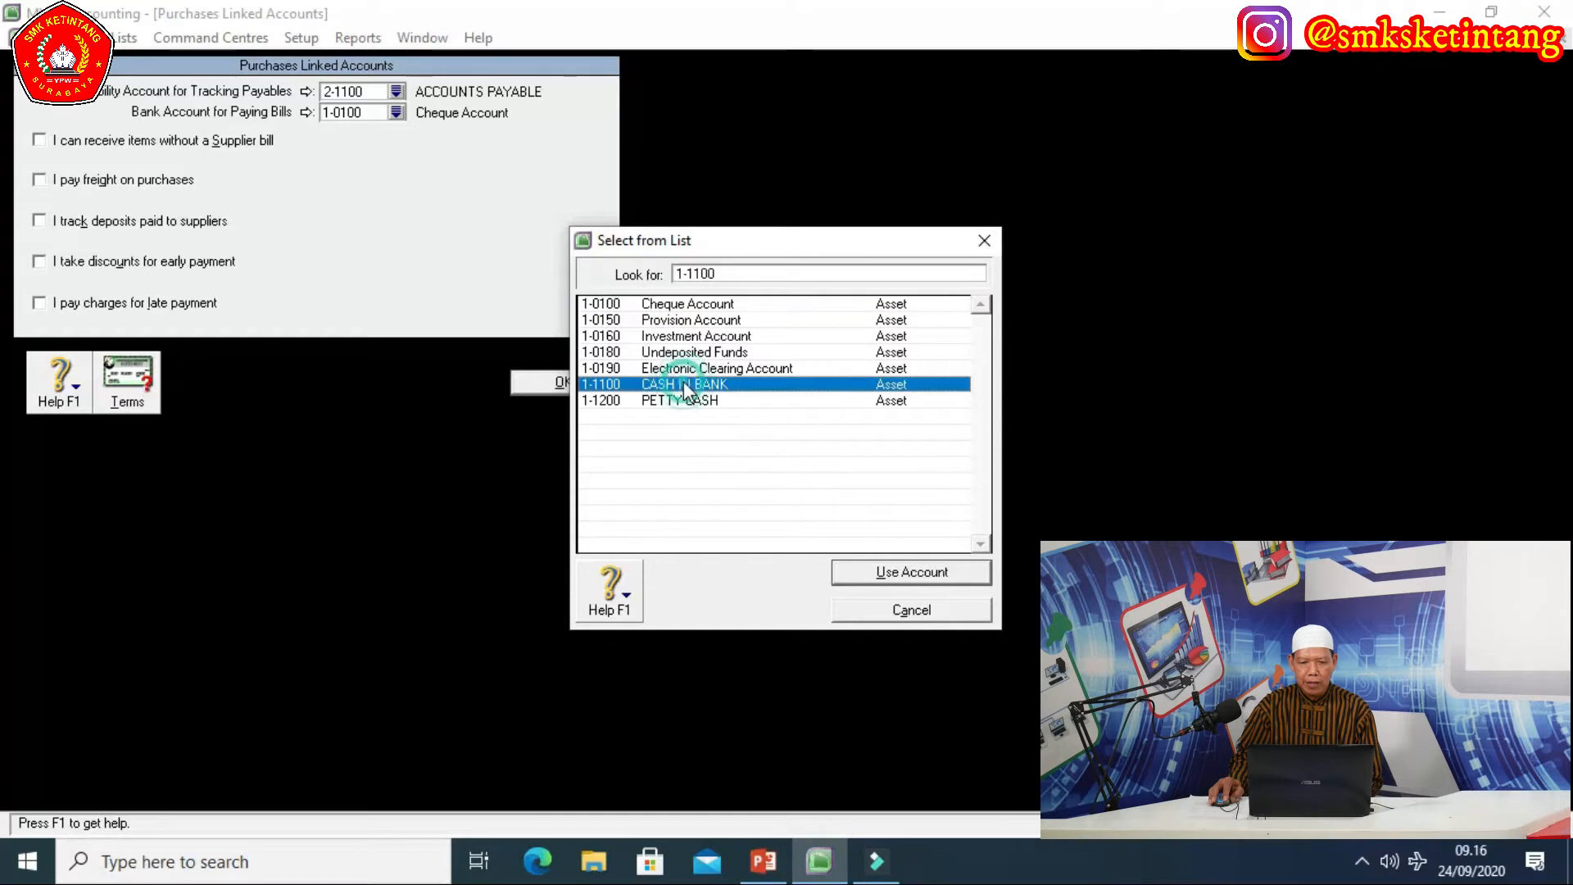
click(905, 574)
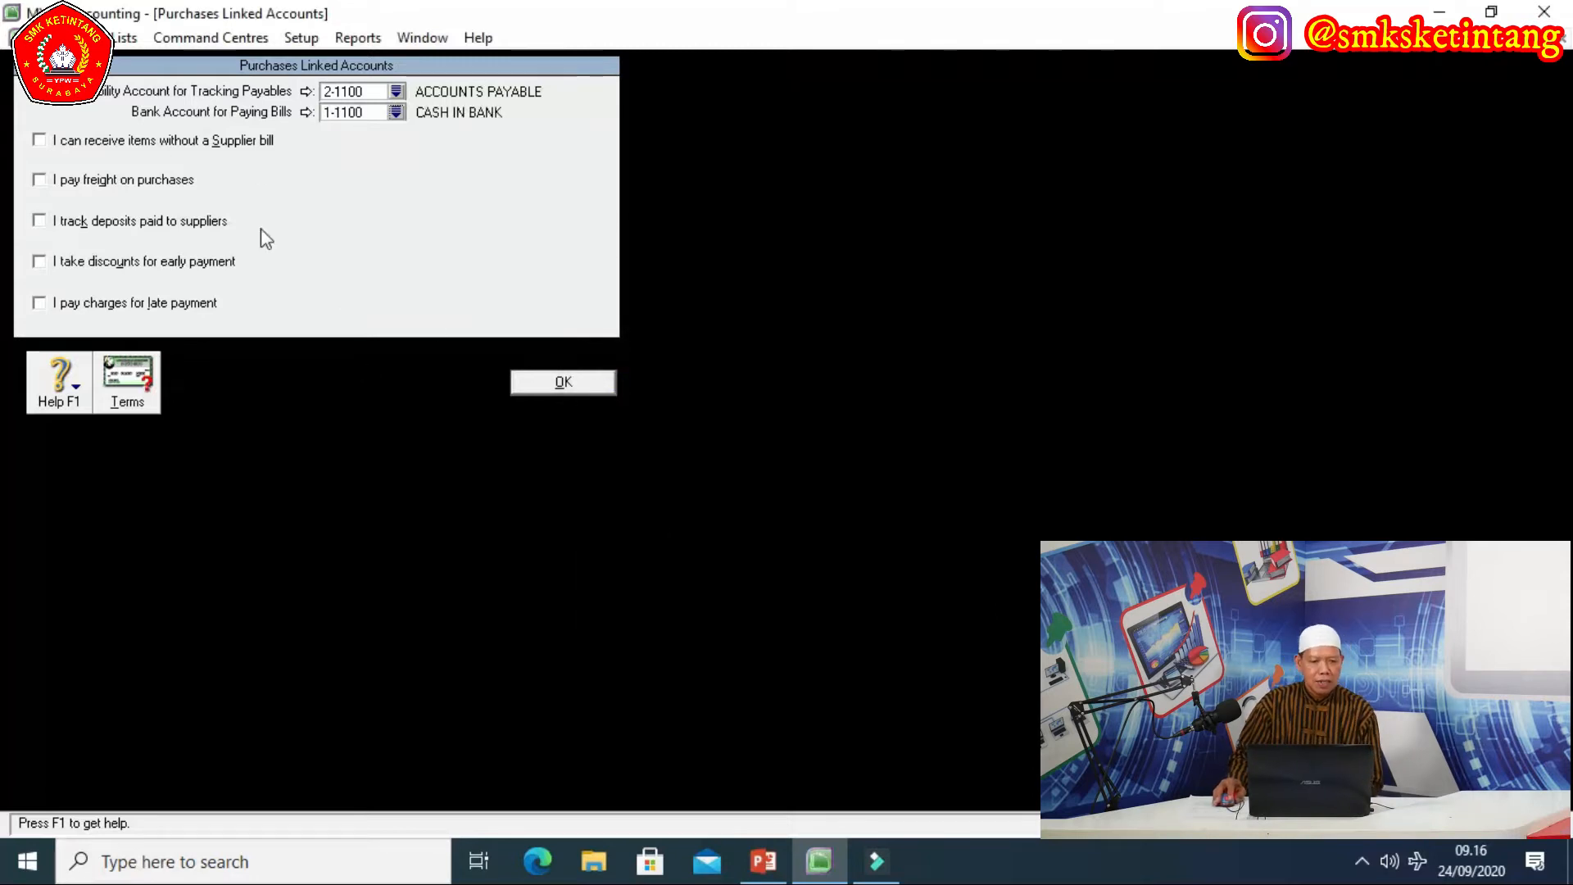
Enable paying freight on purchases with account 5-1200 FREIGHT PAID and save the settings.
click(42, 181)
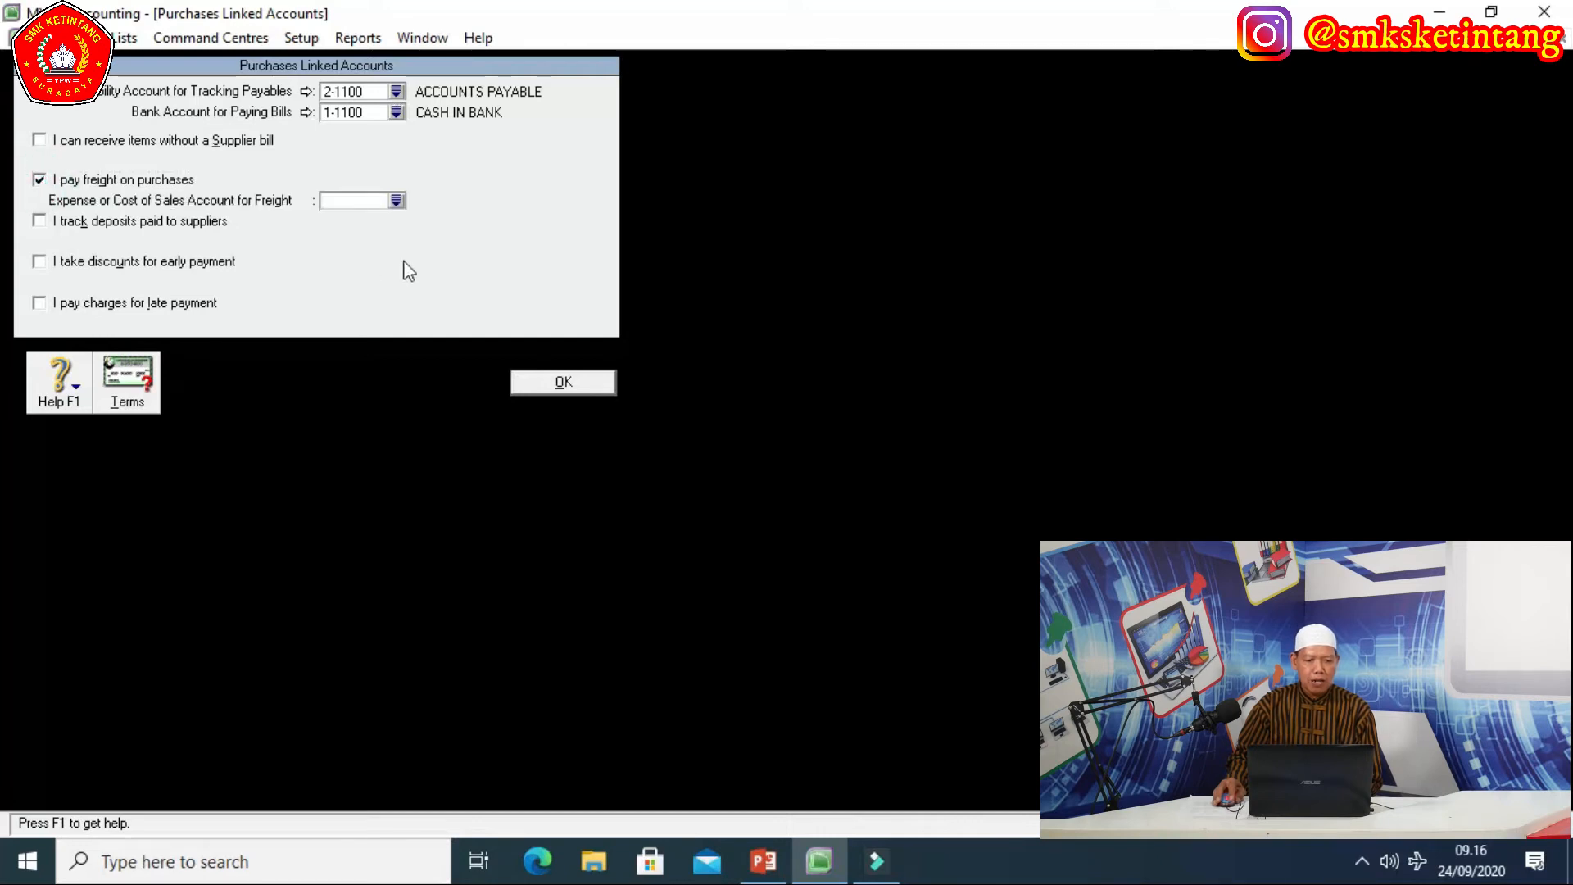
click(398, 199)
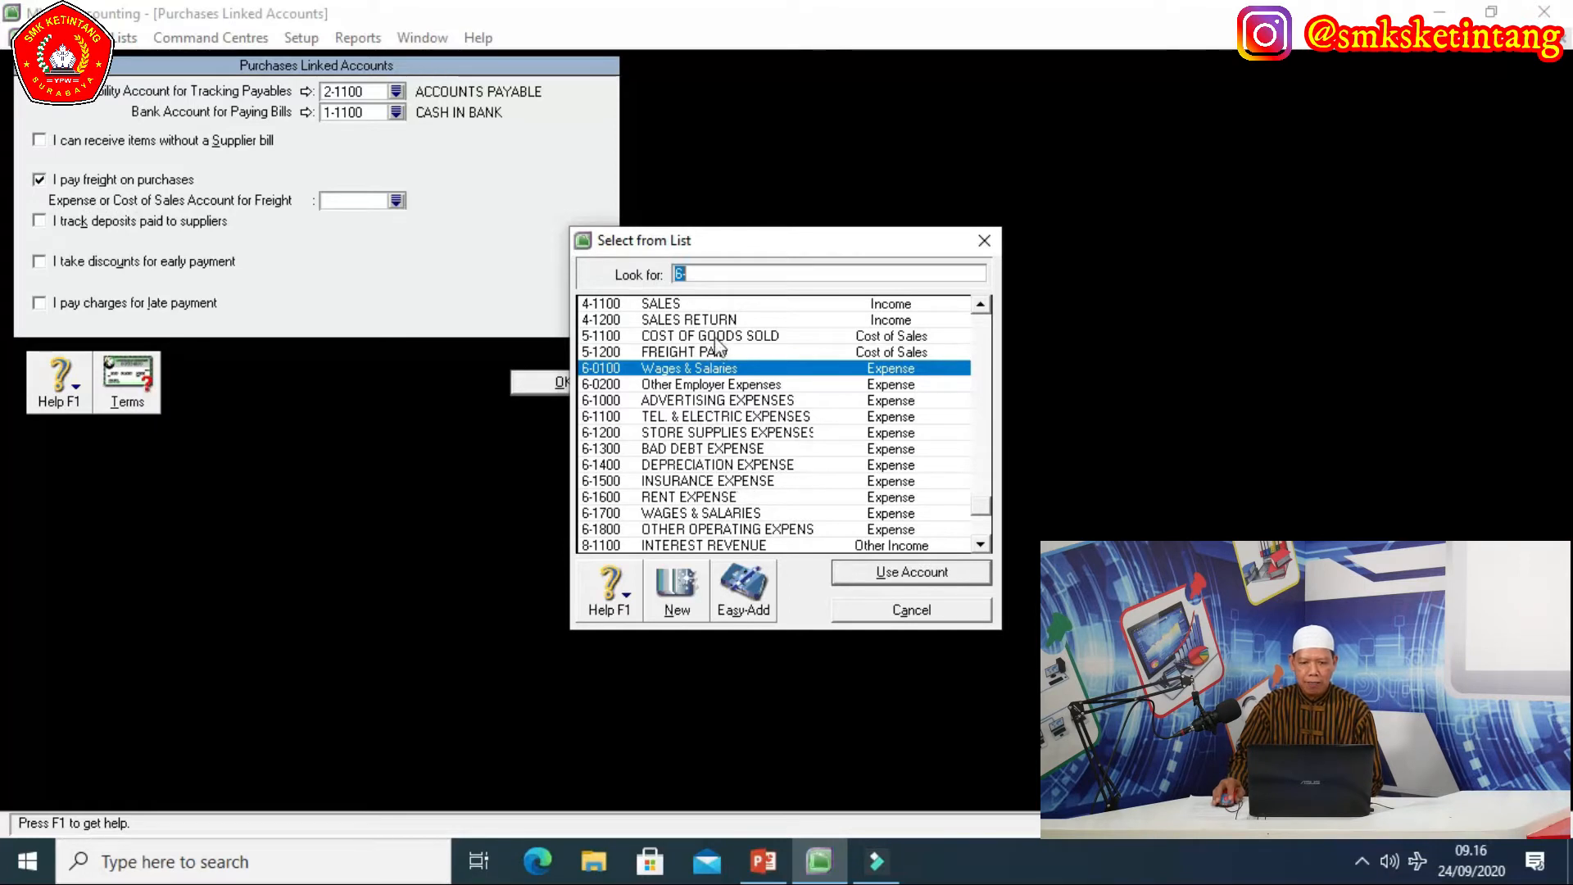
click(709, 353)
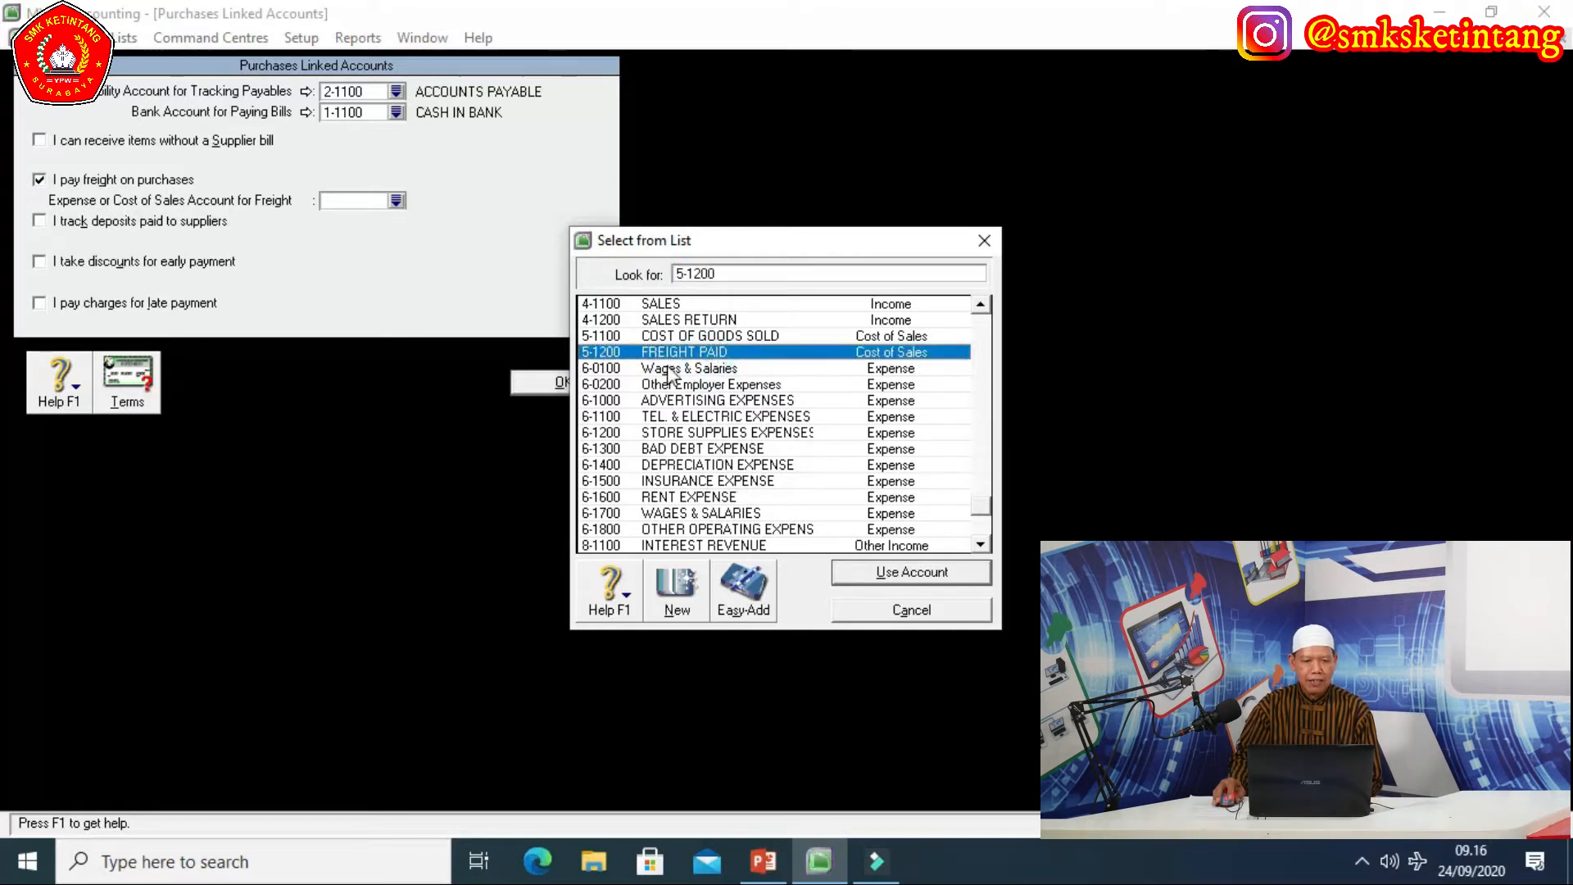
click(870, 572)
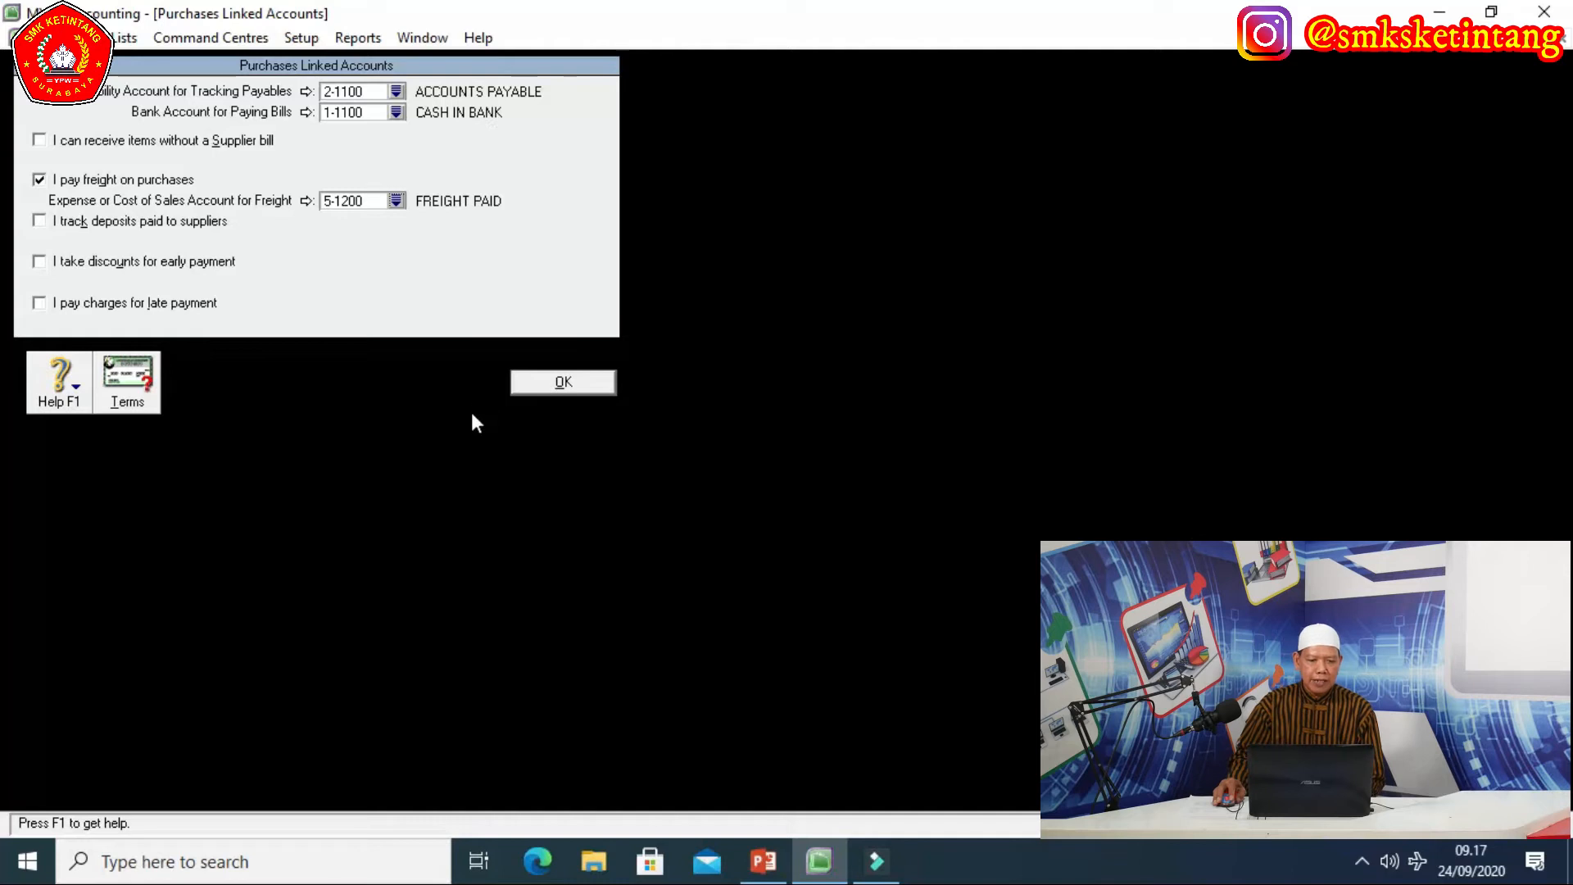
click(563, 382)
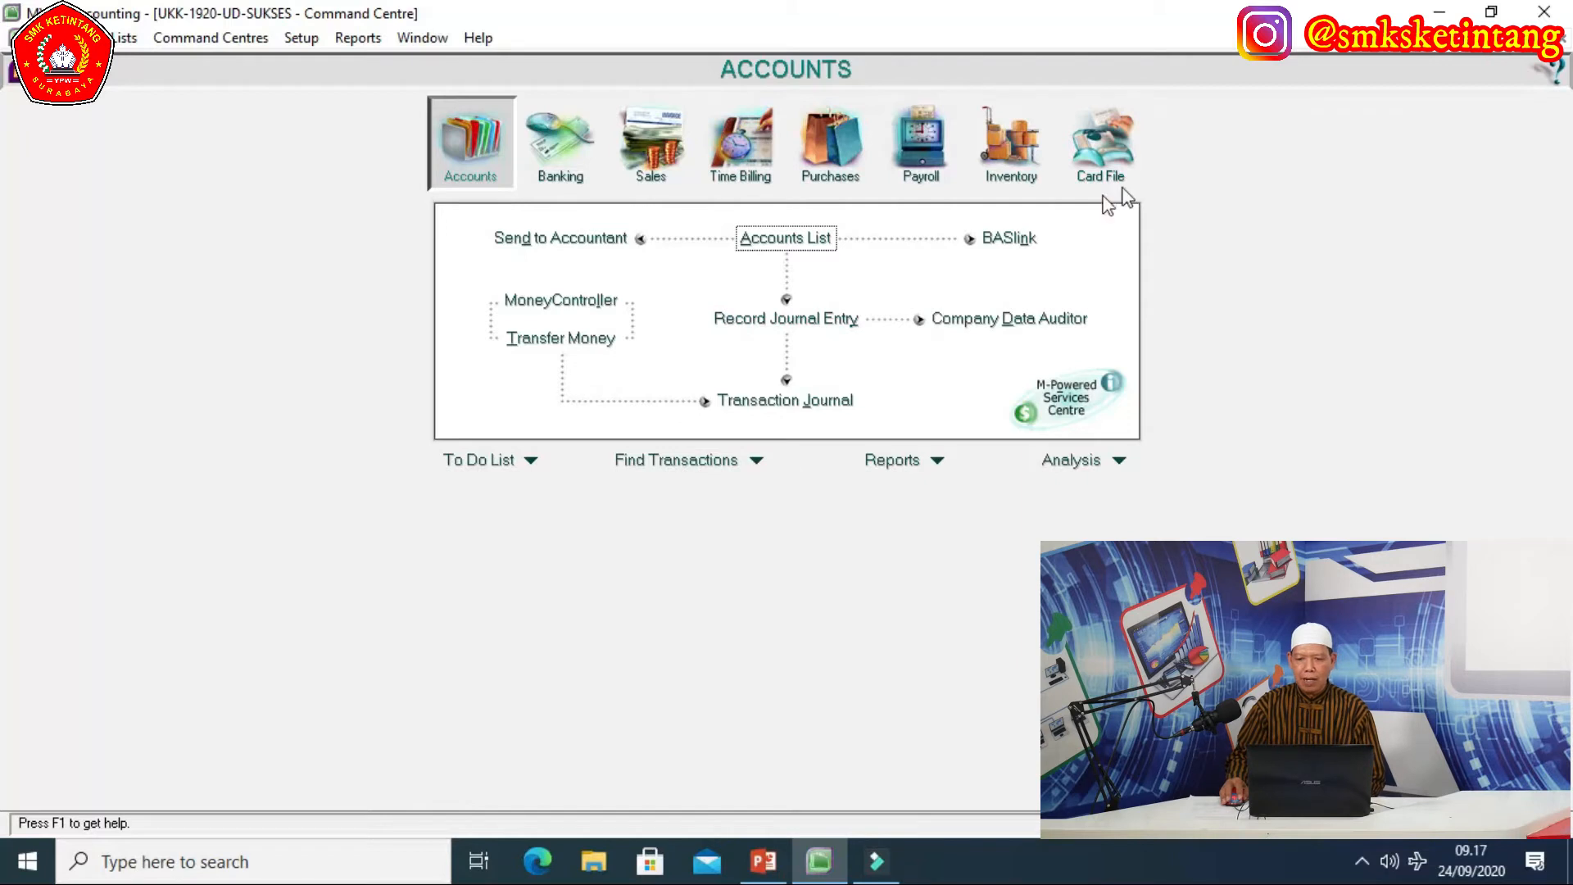
Switch to the Card File Command Centre and open the Cards List.
click(1137, 150)
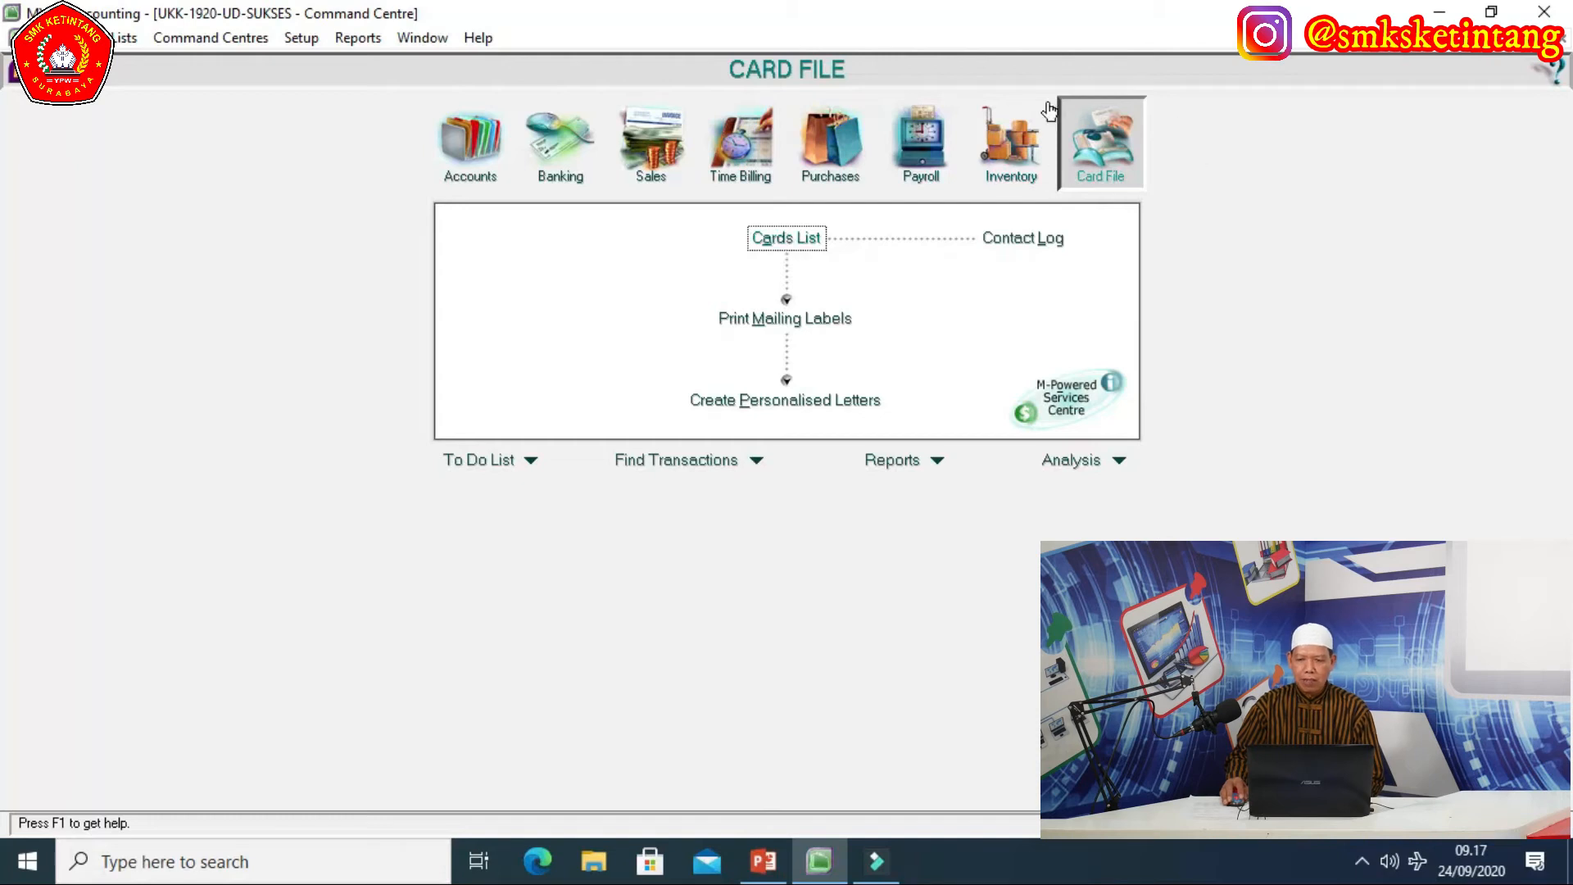
click(788, 239)
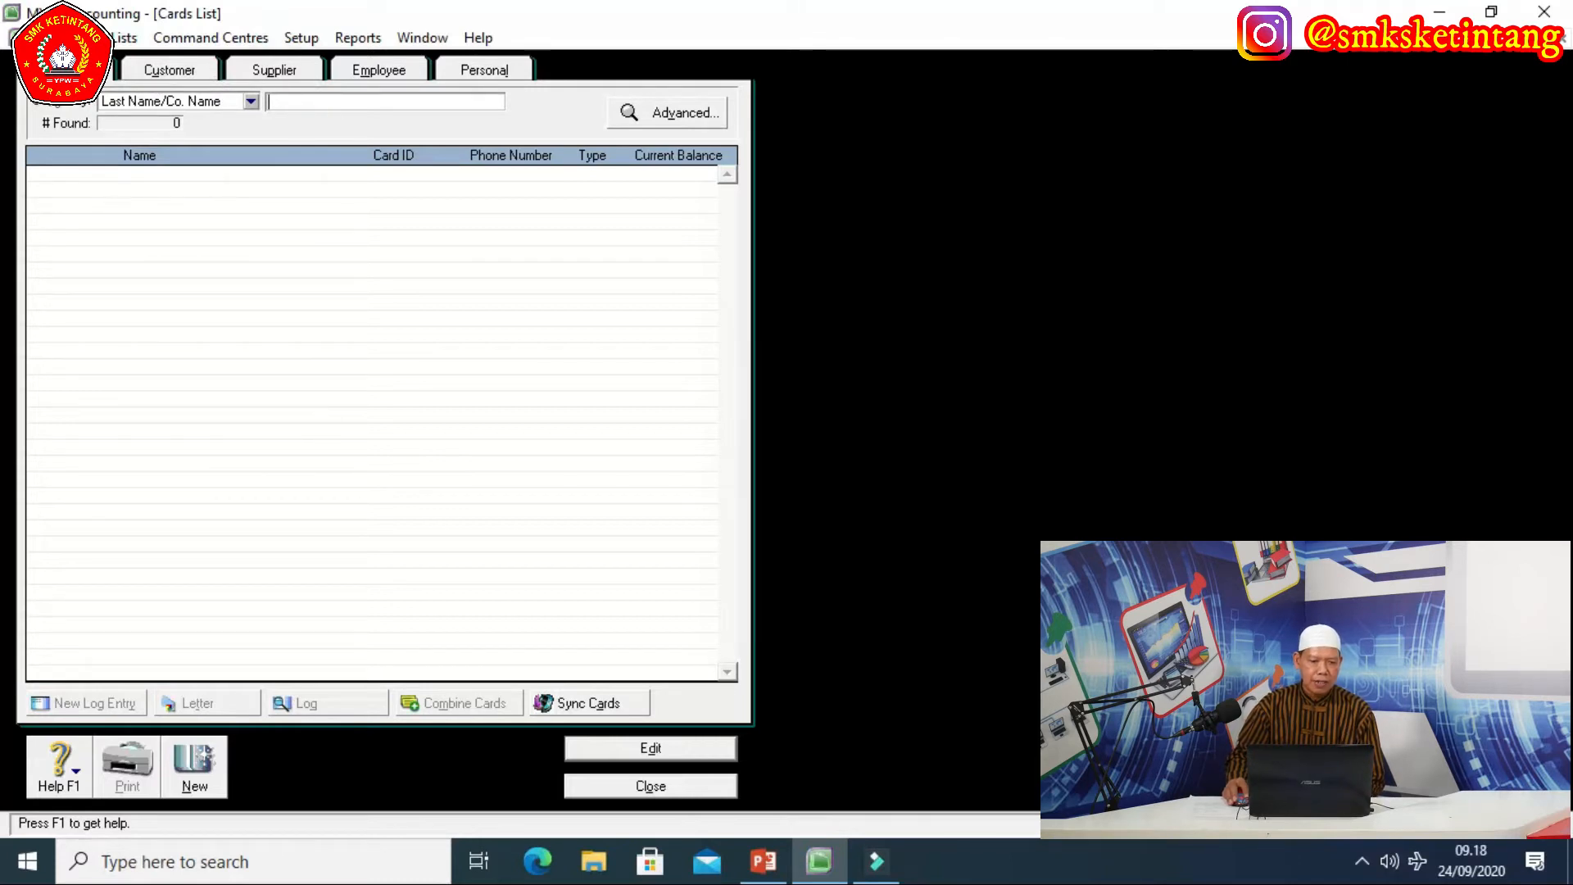
Filter the Cards List to customers and create a new customer card.
click(179, 72)
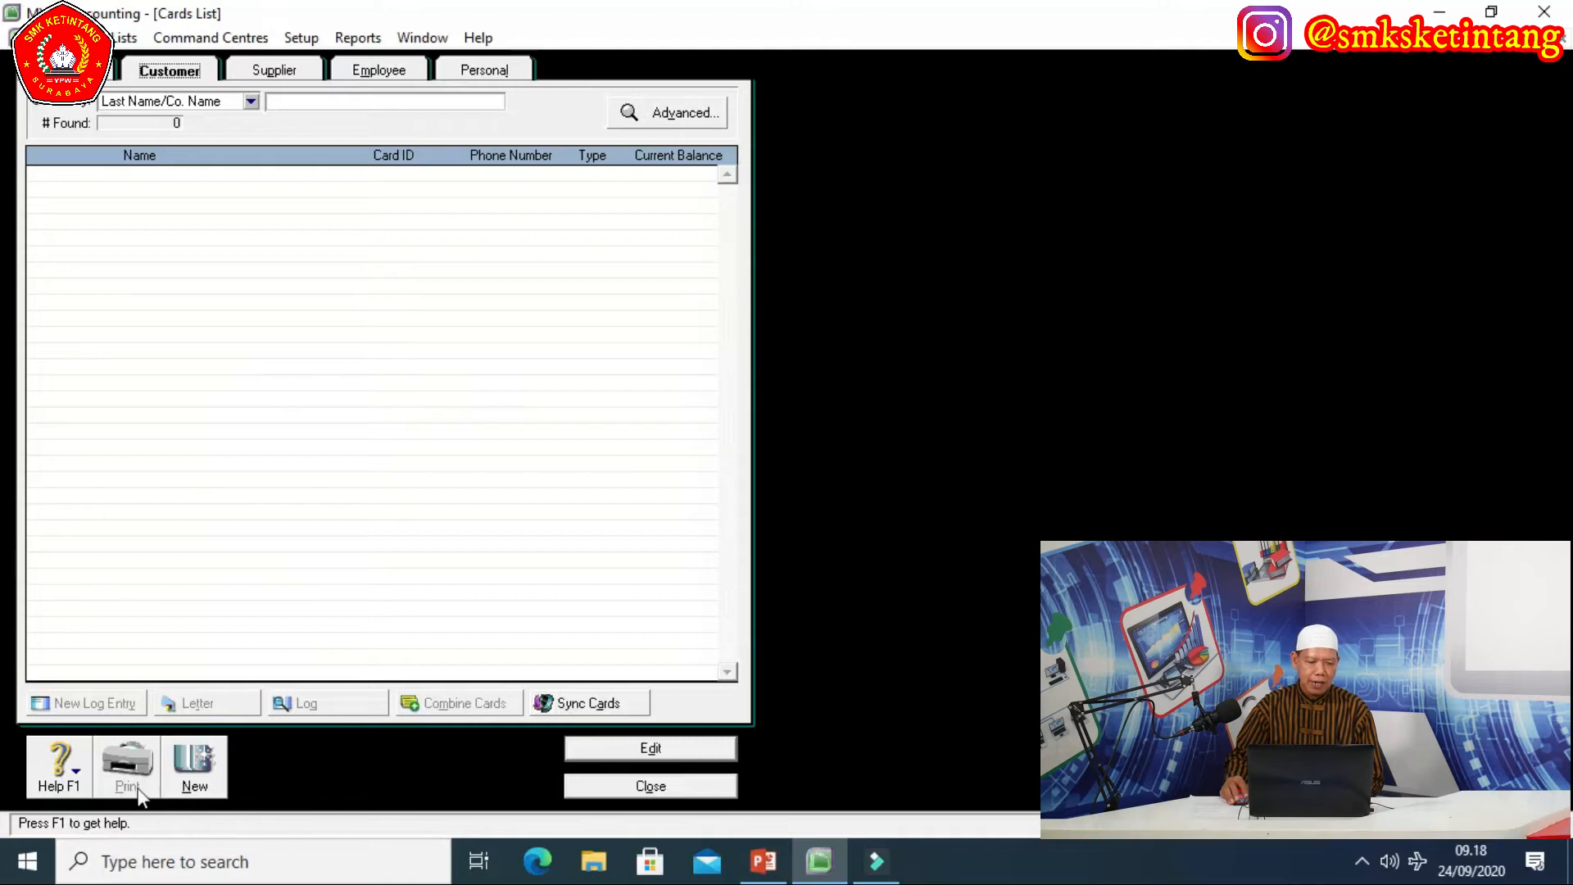
click(195, 768)
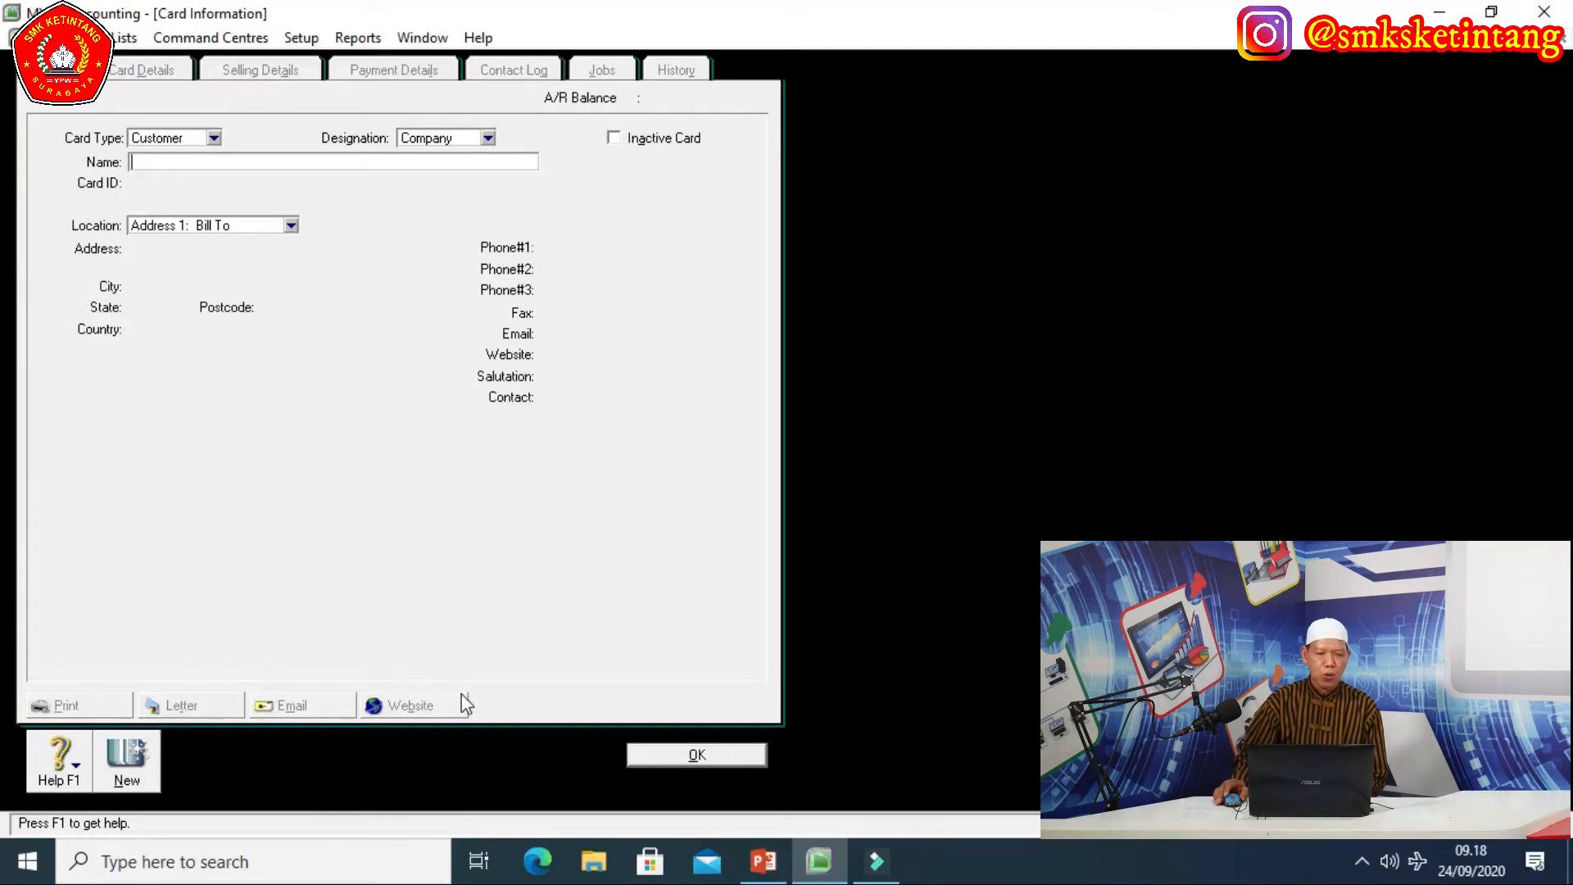
Enter TOKO GARUDA as the customer name and C-001 as its card ID.
text(TOKO GARUDA)
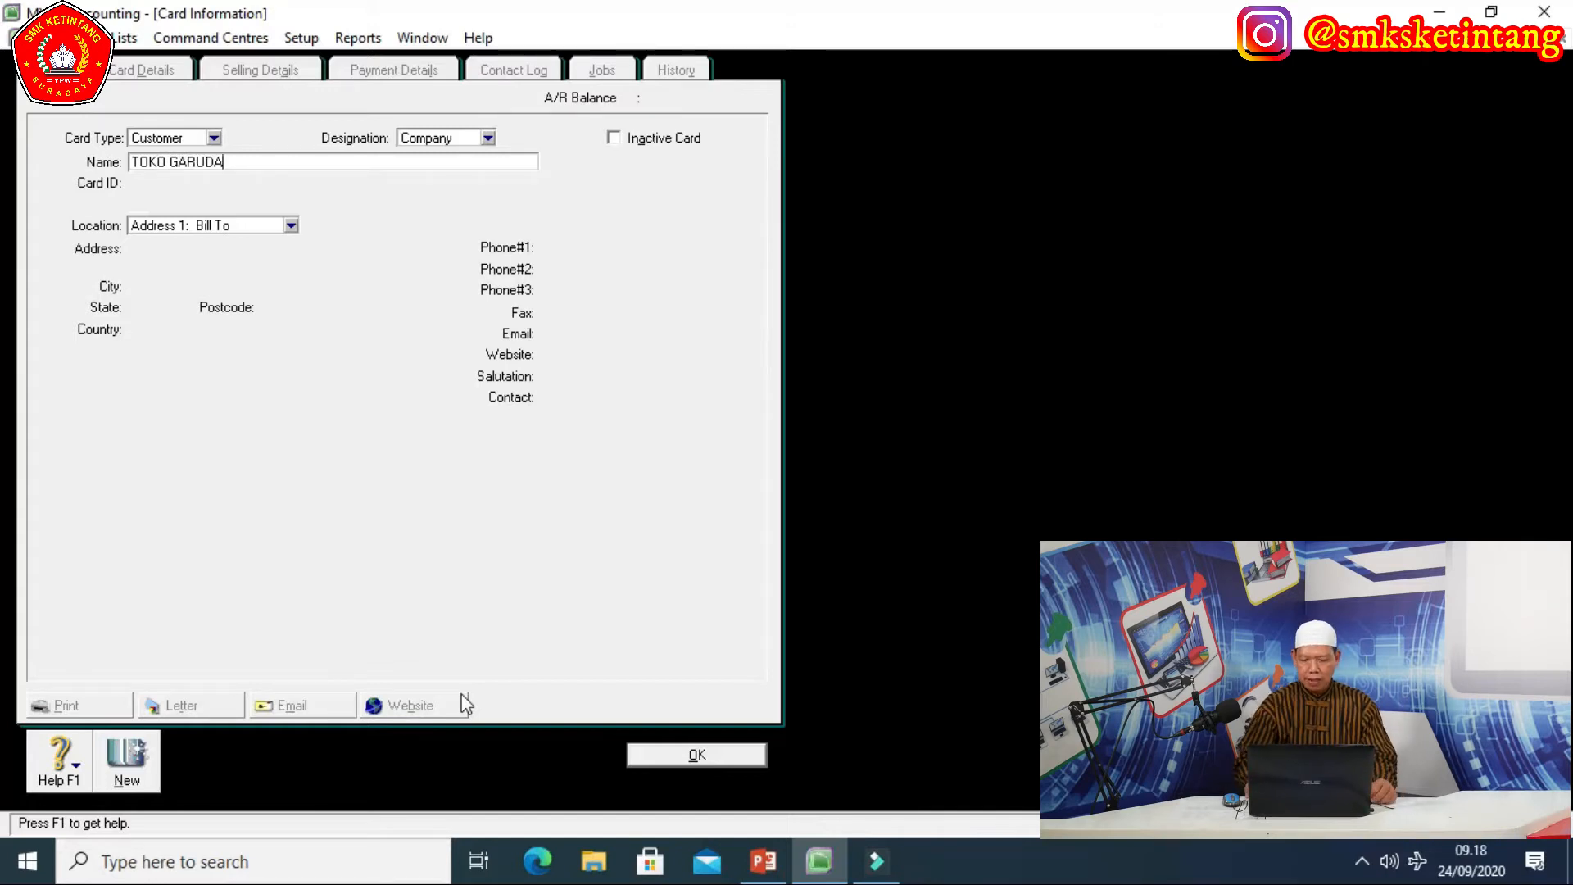
key(Tab)
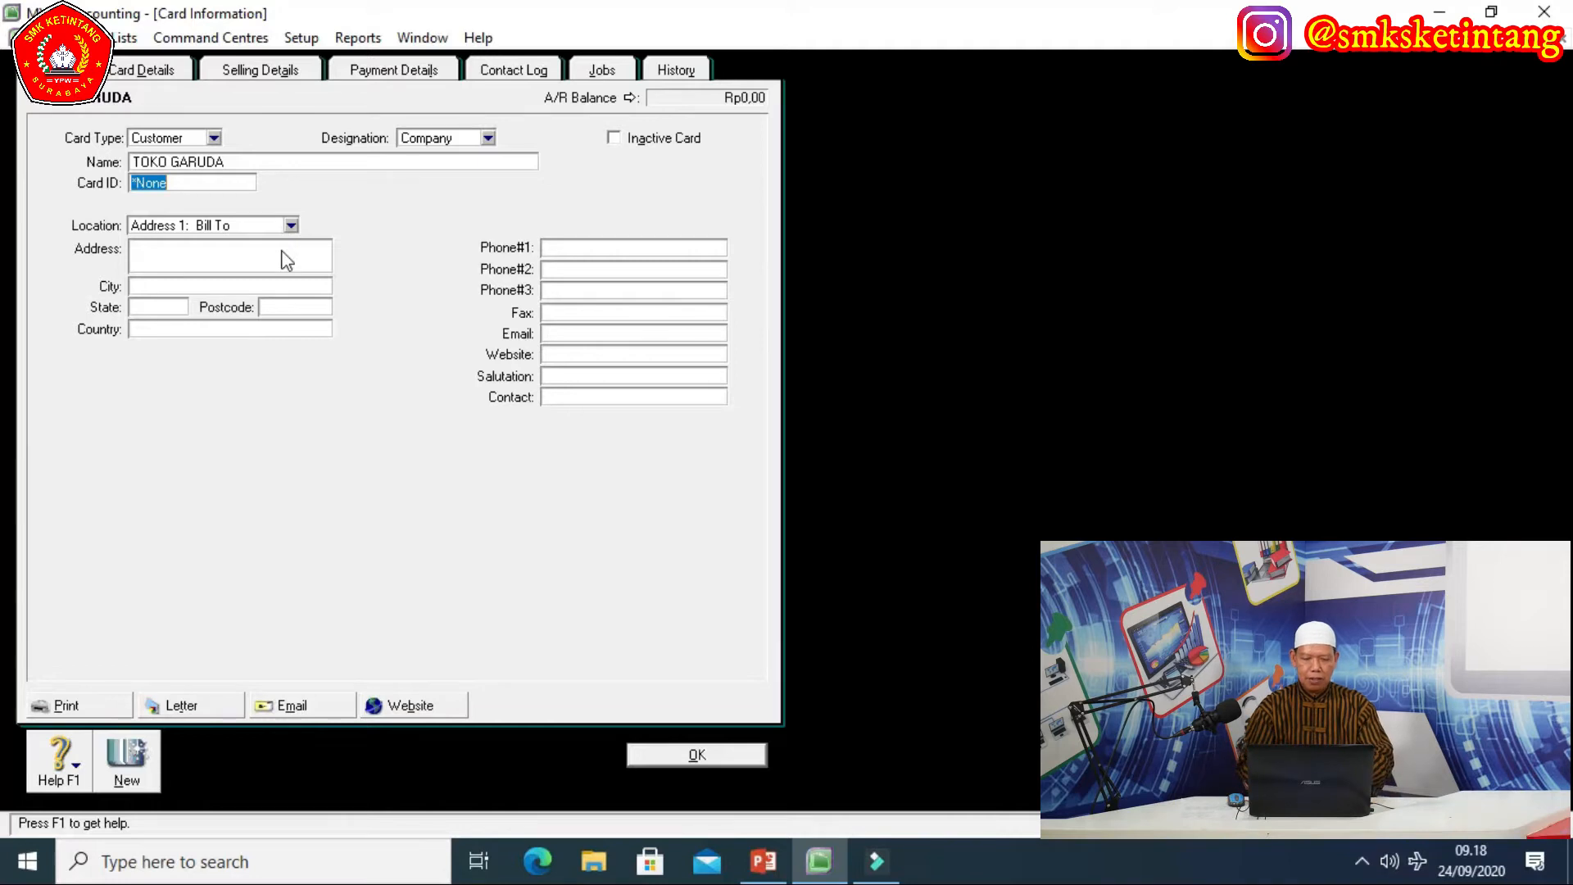
text(C)
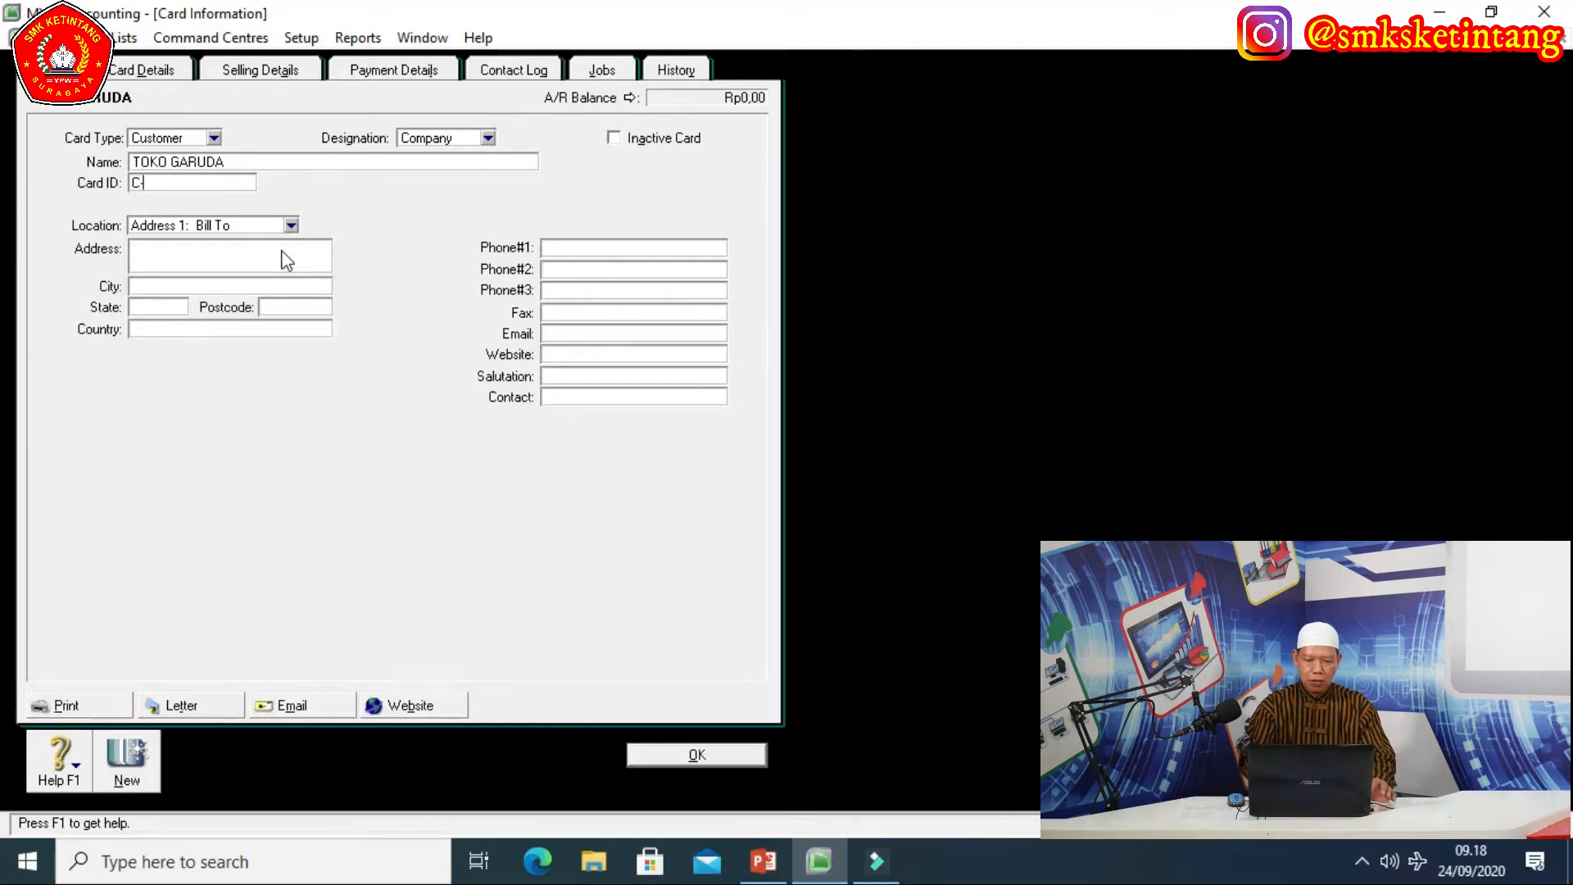
text(-001)
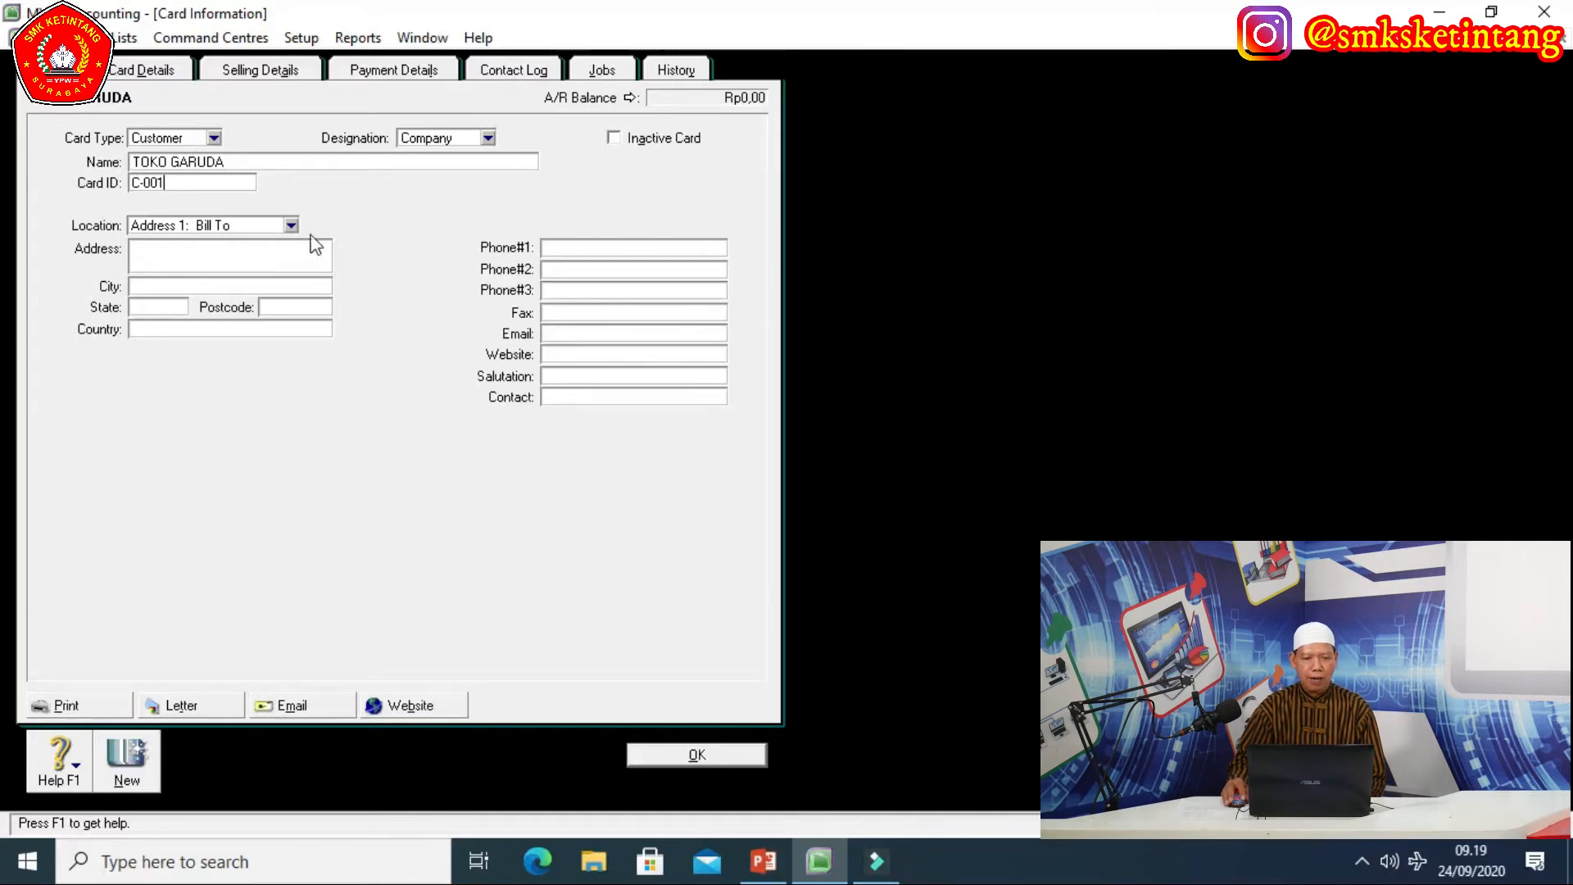
click(153, 245)
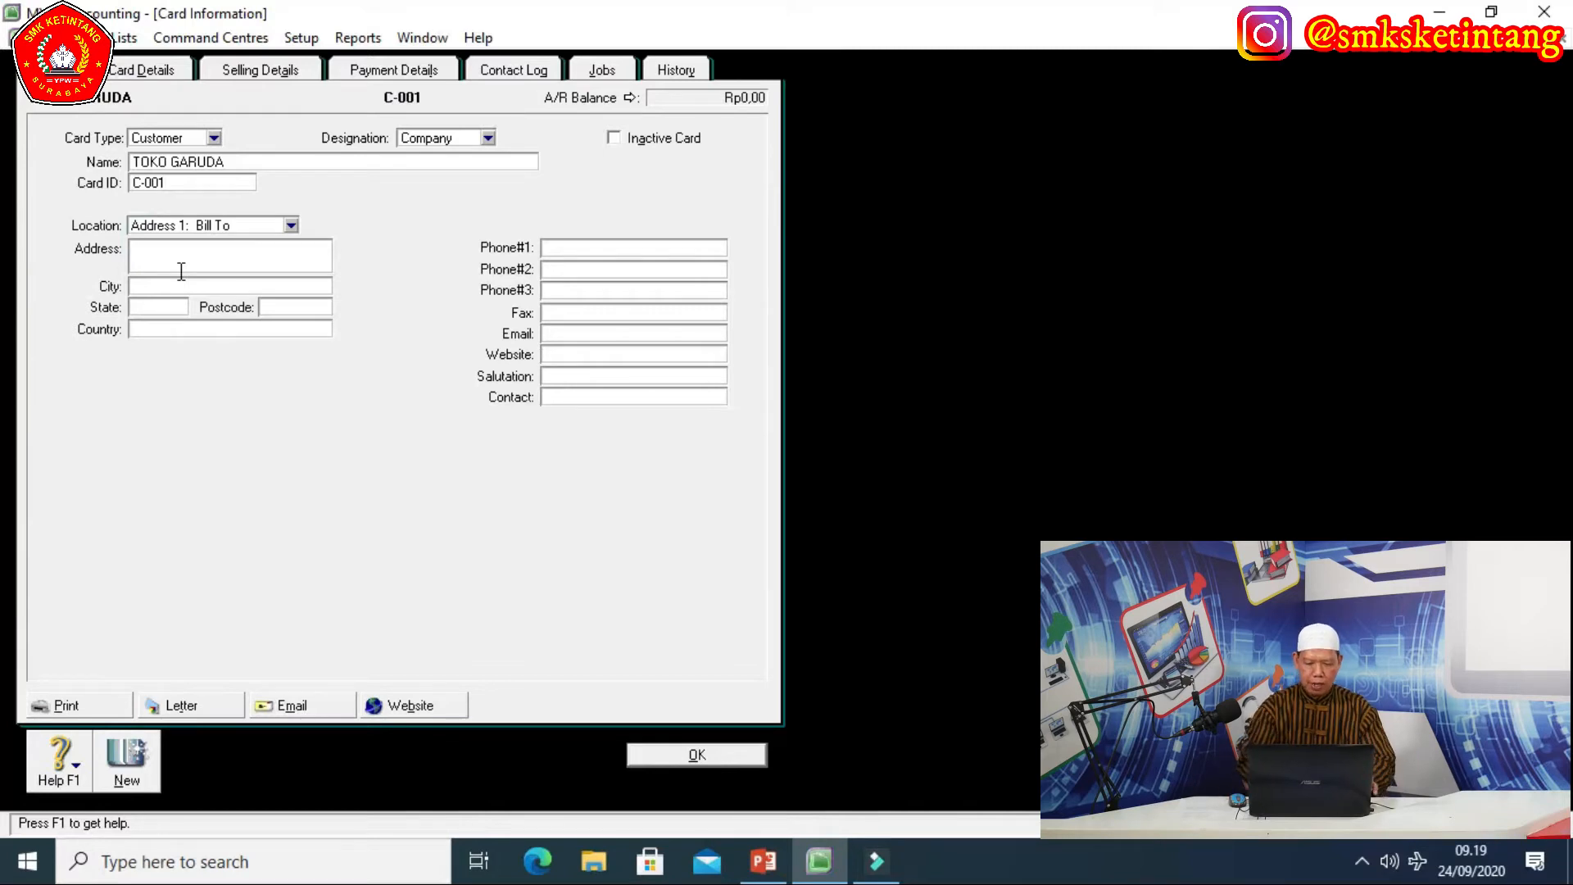
Add the street address, city and Phone#1 number to TOKO GARUDA's card, then save it.
text(JL MENTENG)
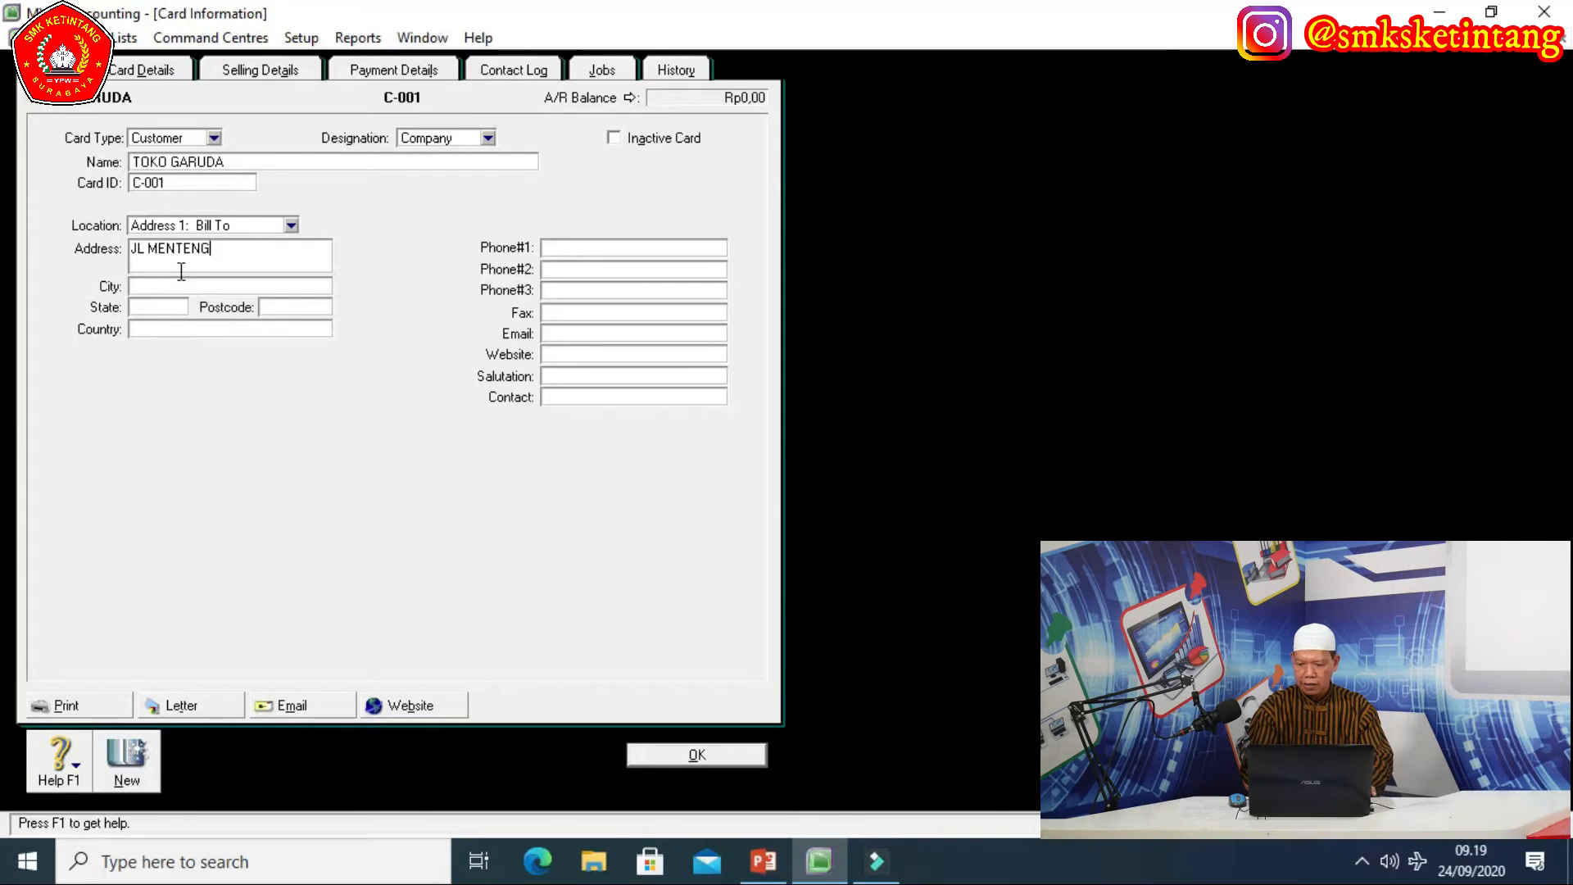
text( NO)
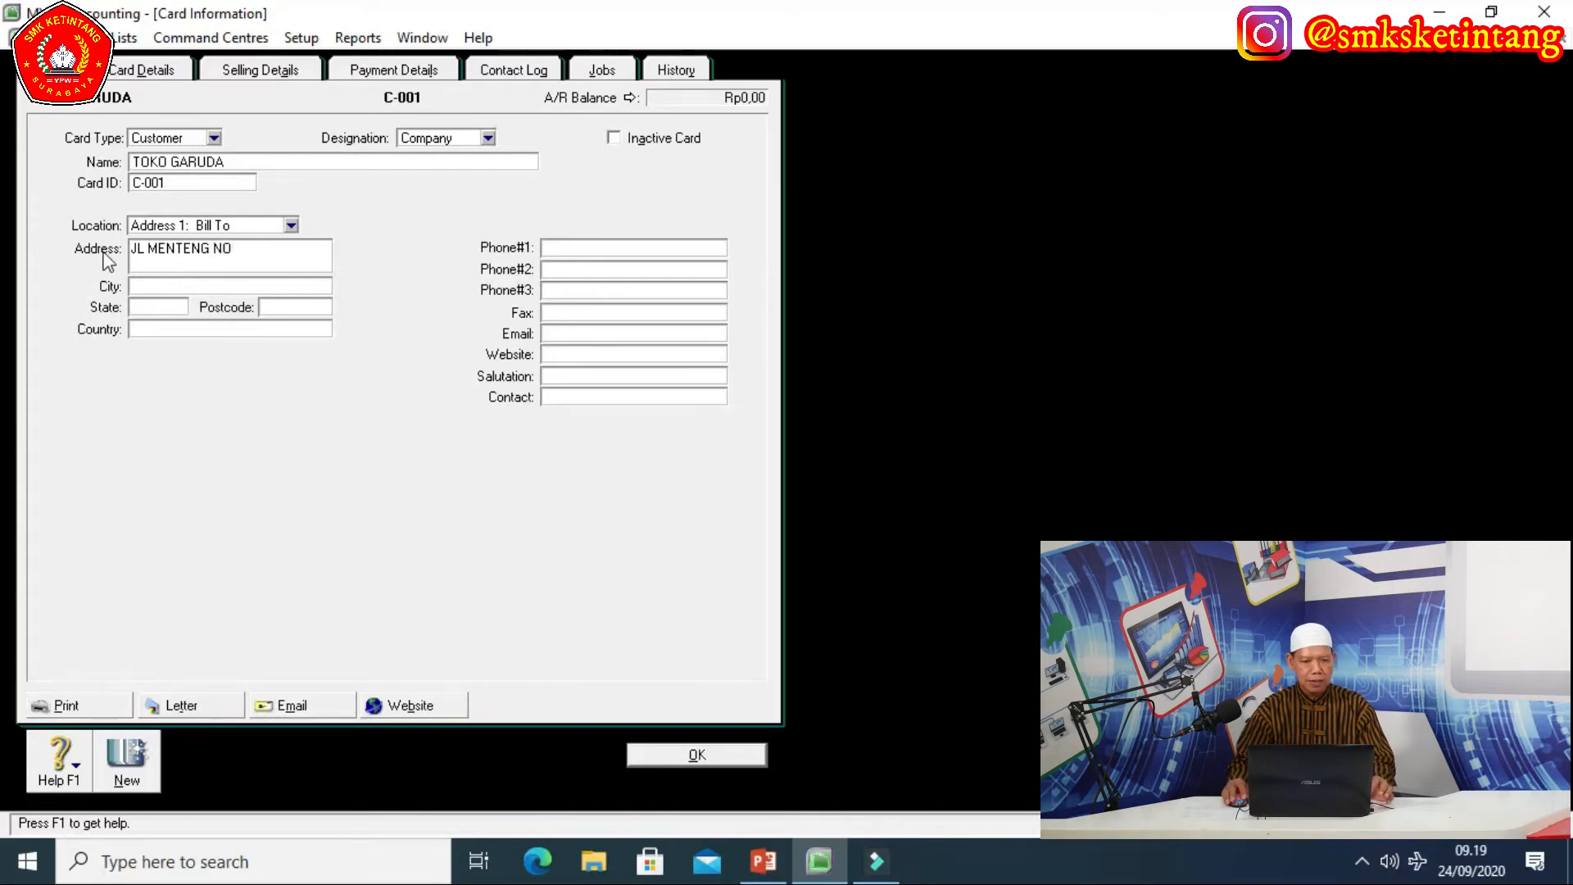
click(173, 284)
text(JAKARTA)
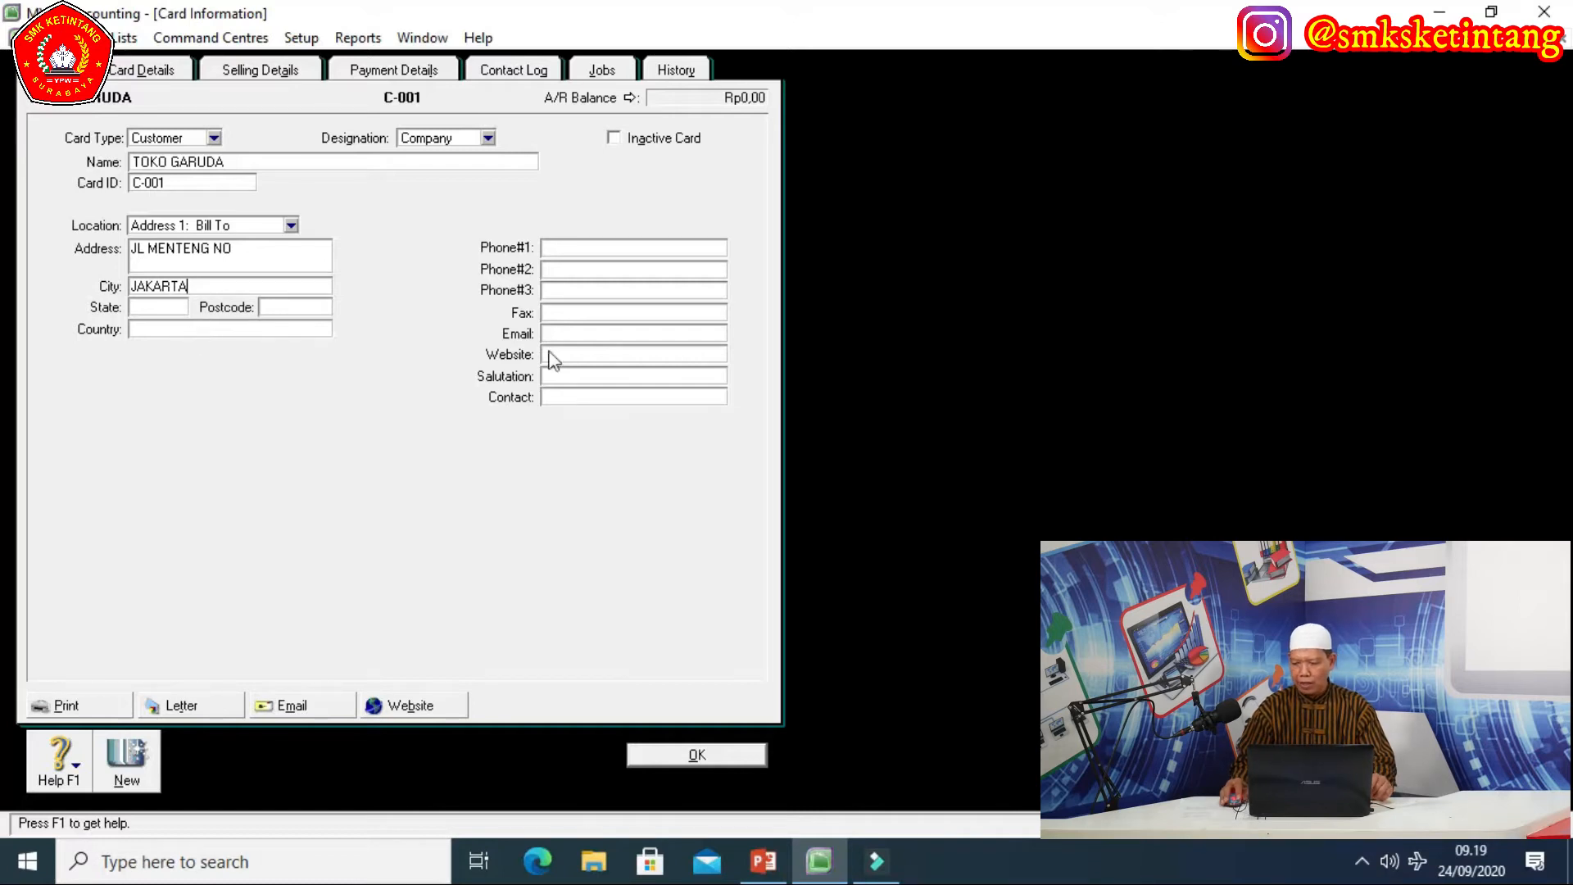
click(589, 248)
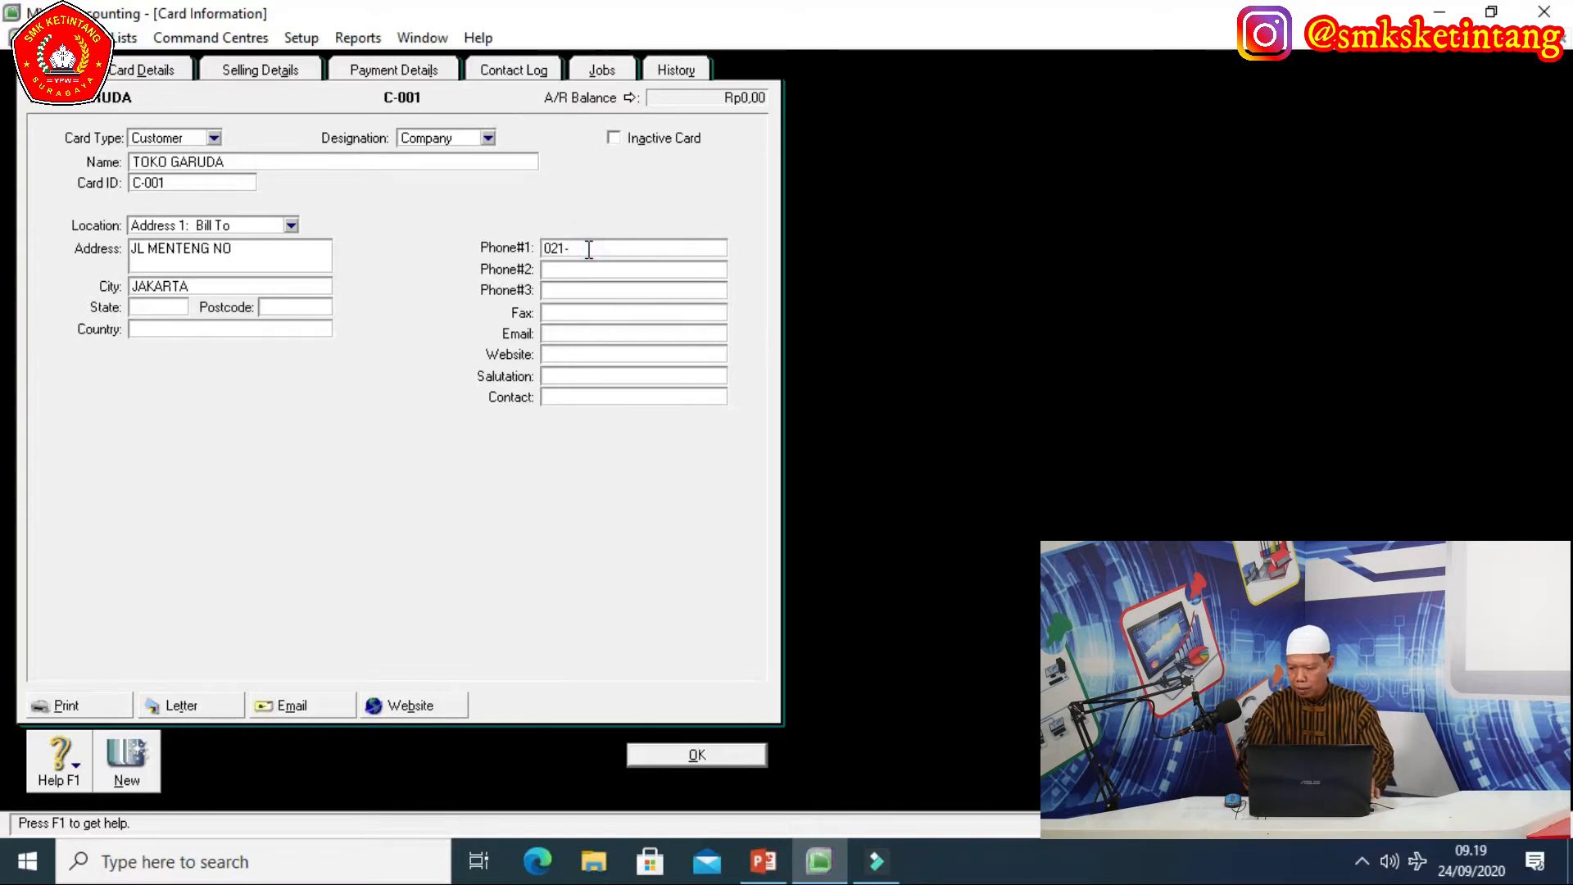
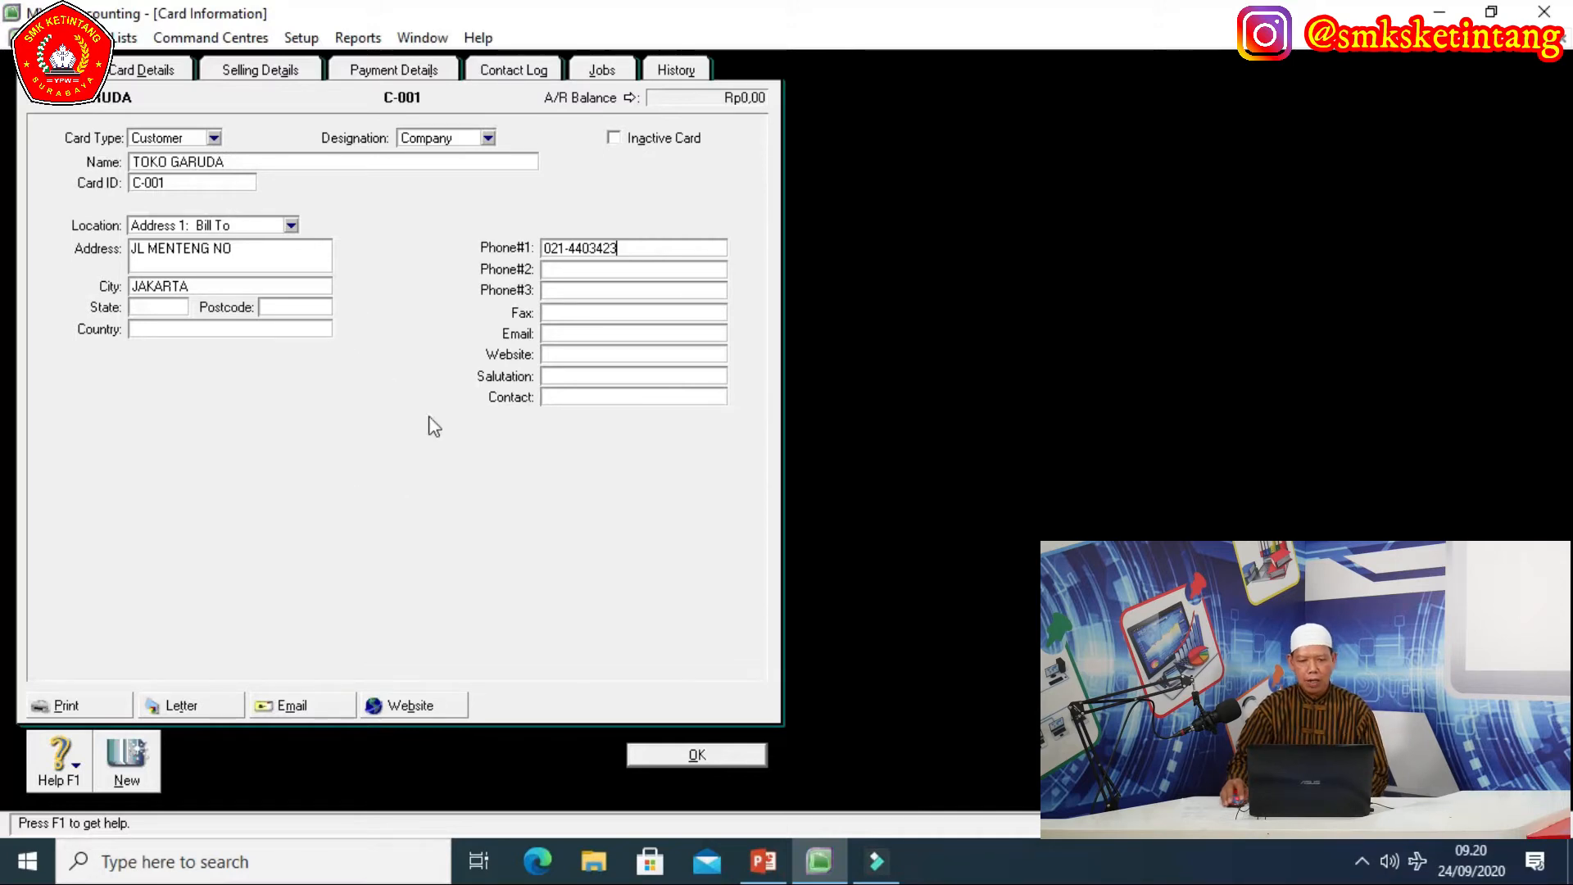
click(690, 755)
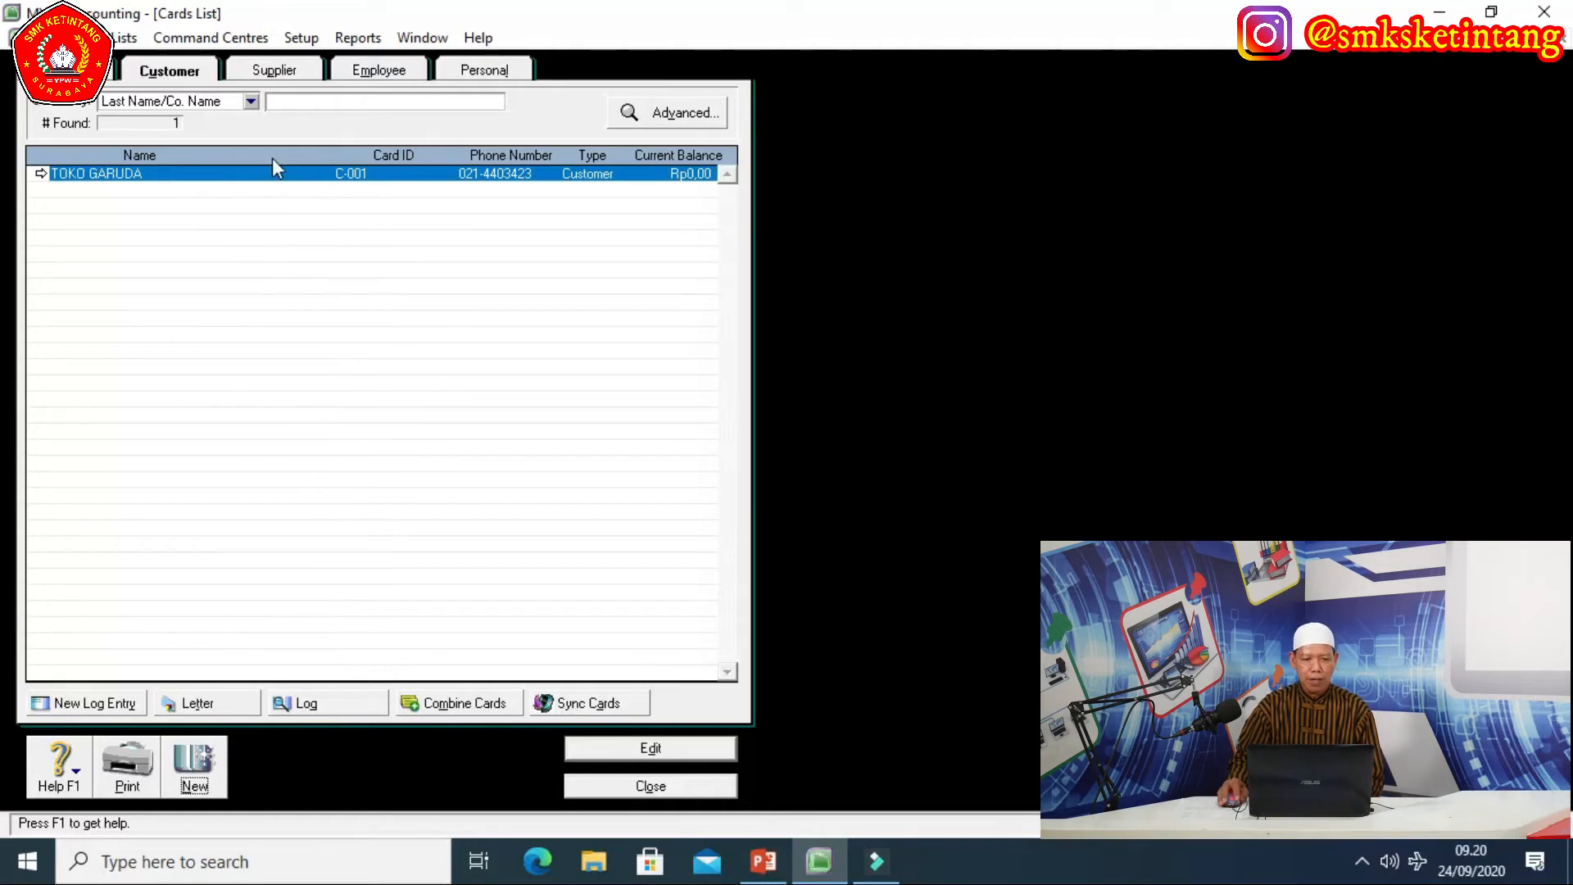
Show the supplier cards in the Cards List and start a new supplier card.
click(280, 71)
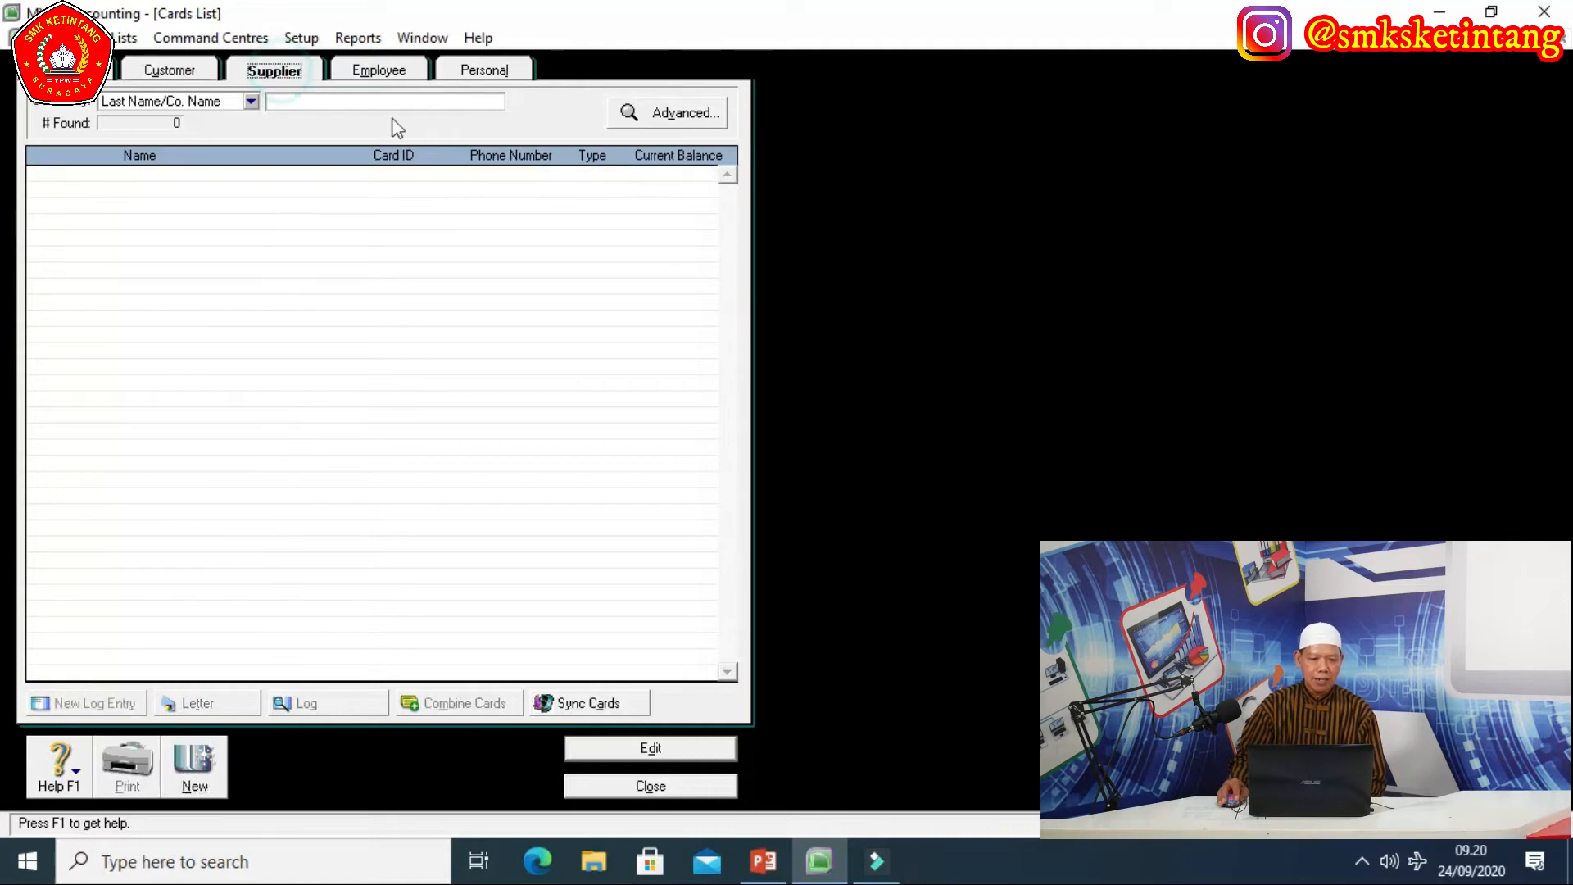
click(164, 72)
click(276, 71)
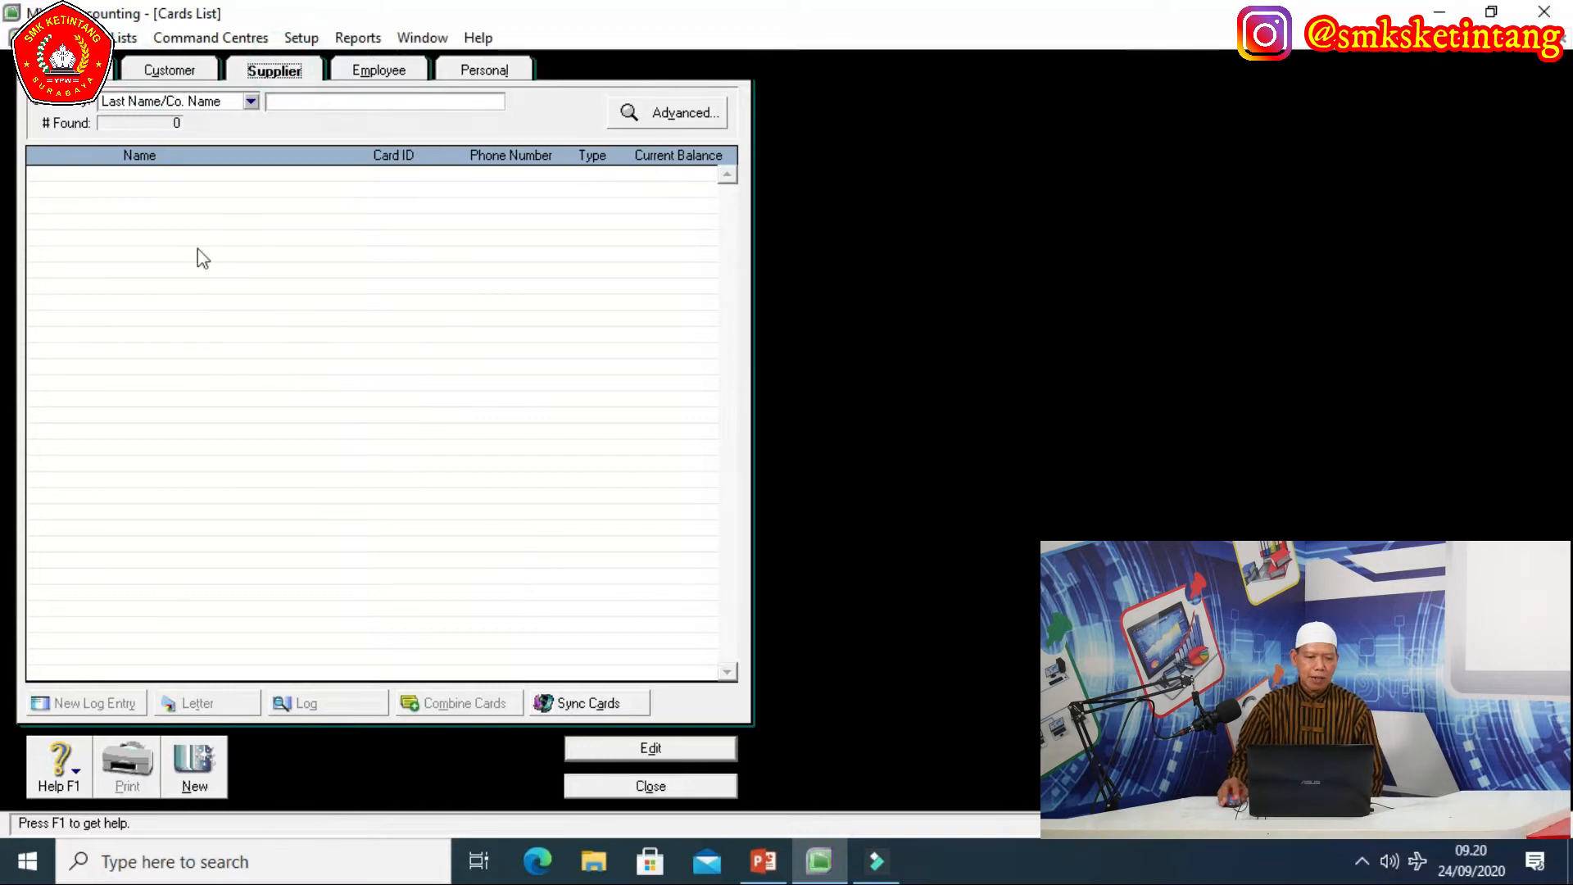
click(202, 773)
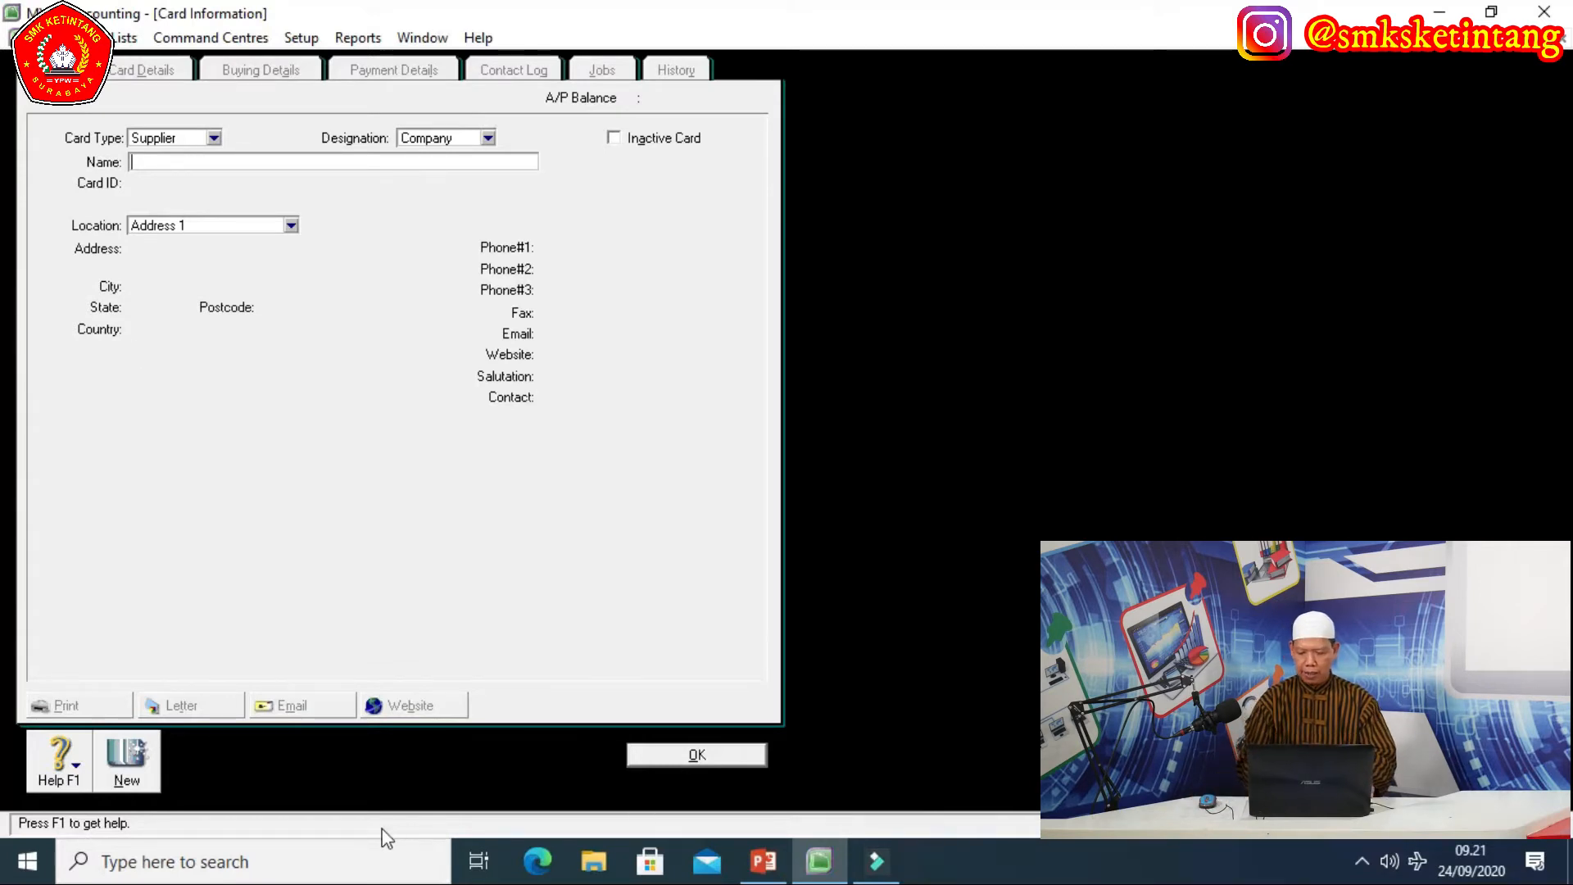
Name the supplier card PT SANSEKERTA with card ID S-001.
text(PT S)
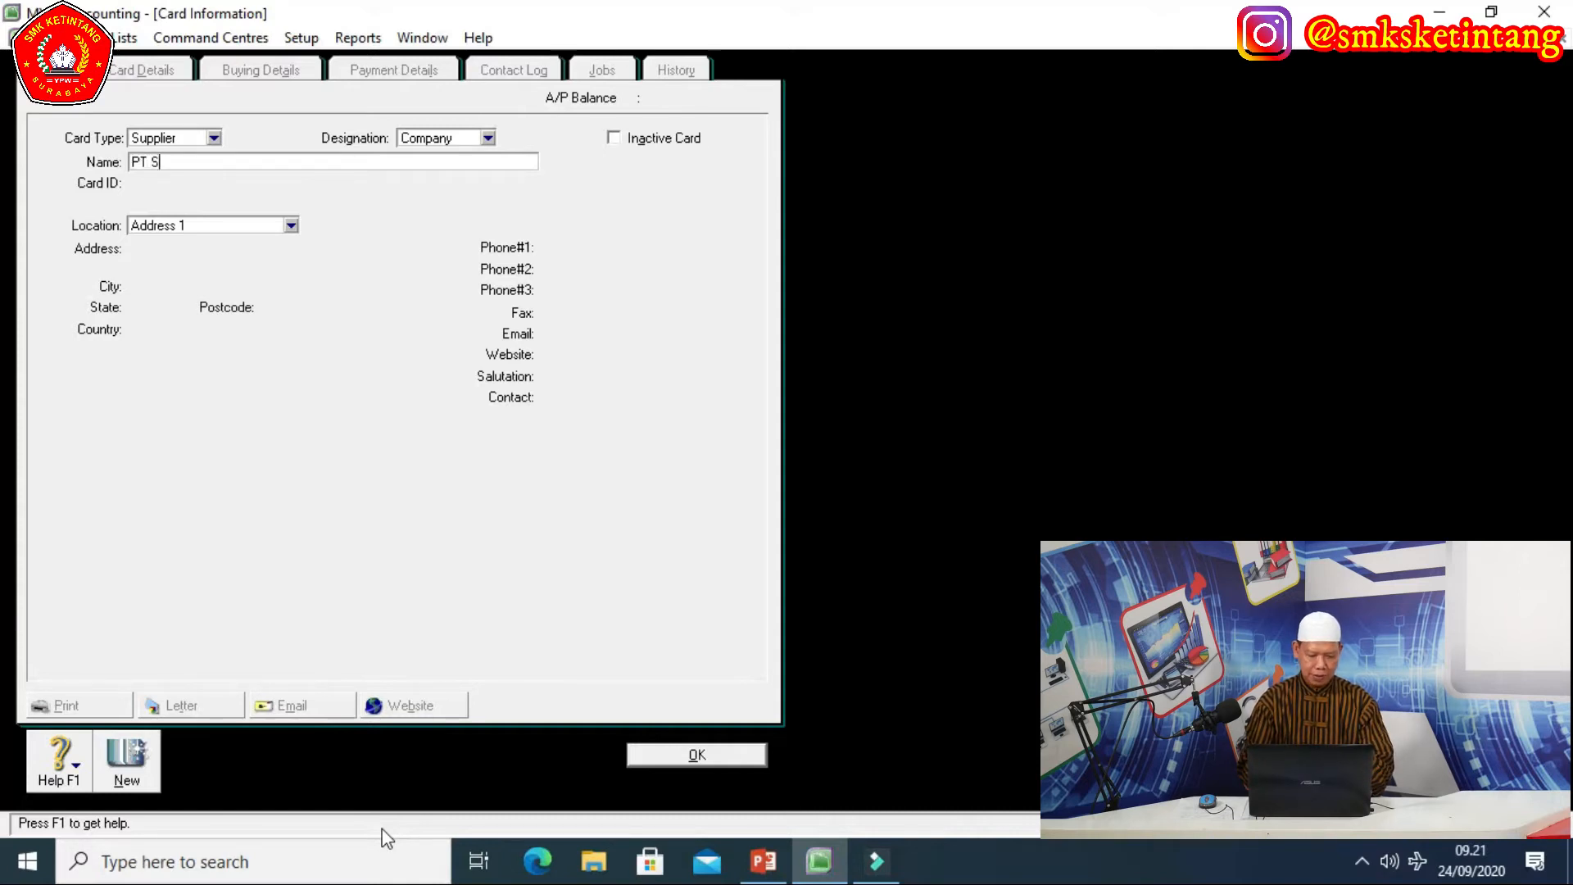
text(ANSEKERTA)
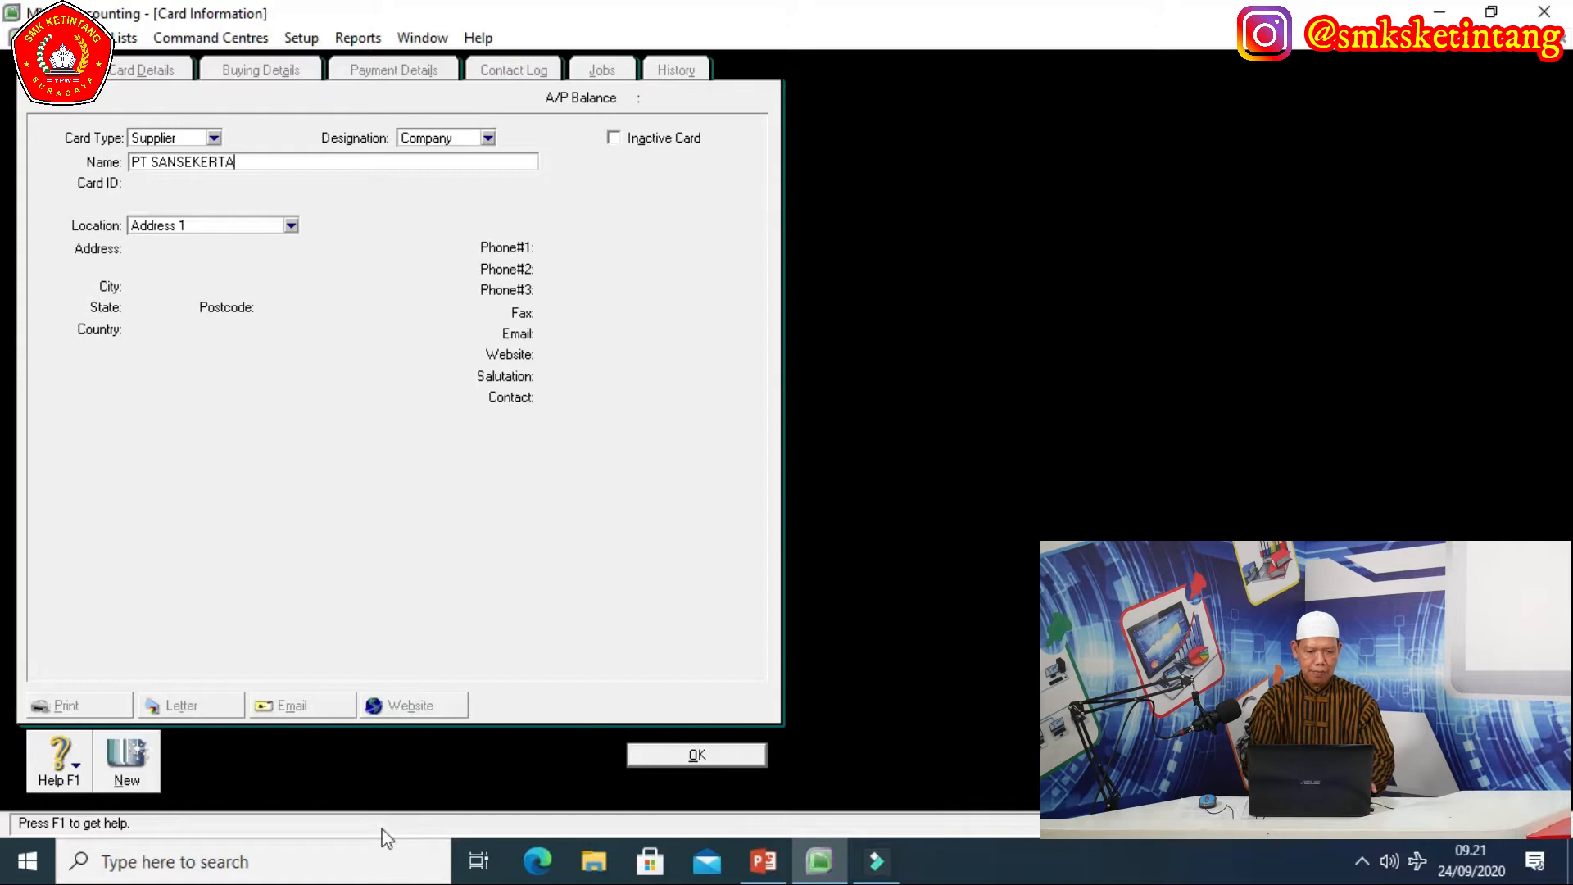
key(Tab)
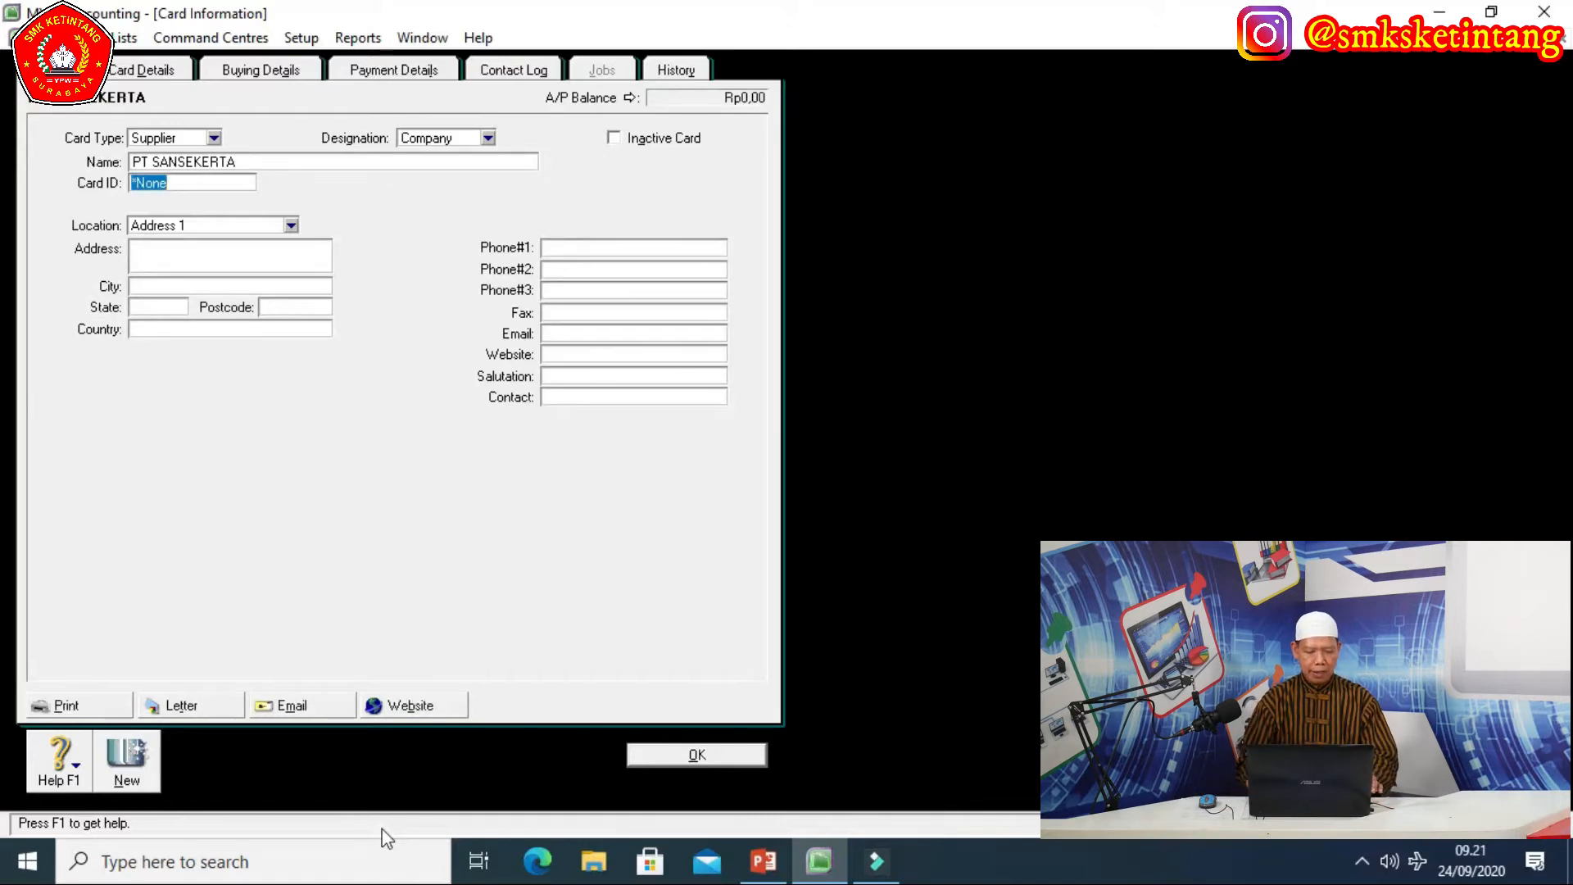
text(S-001)
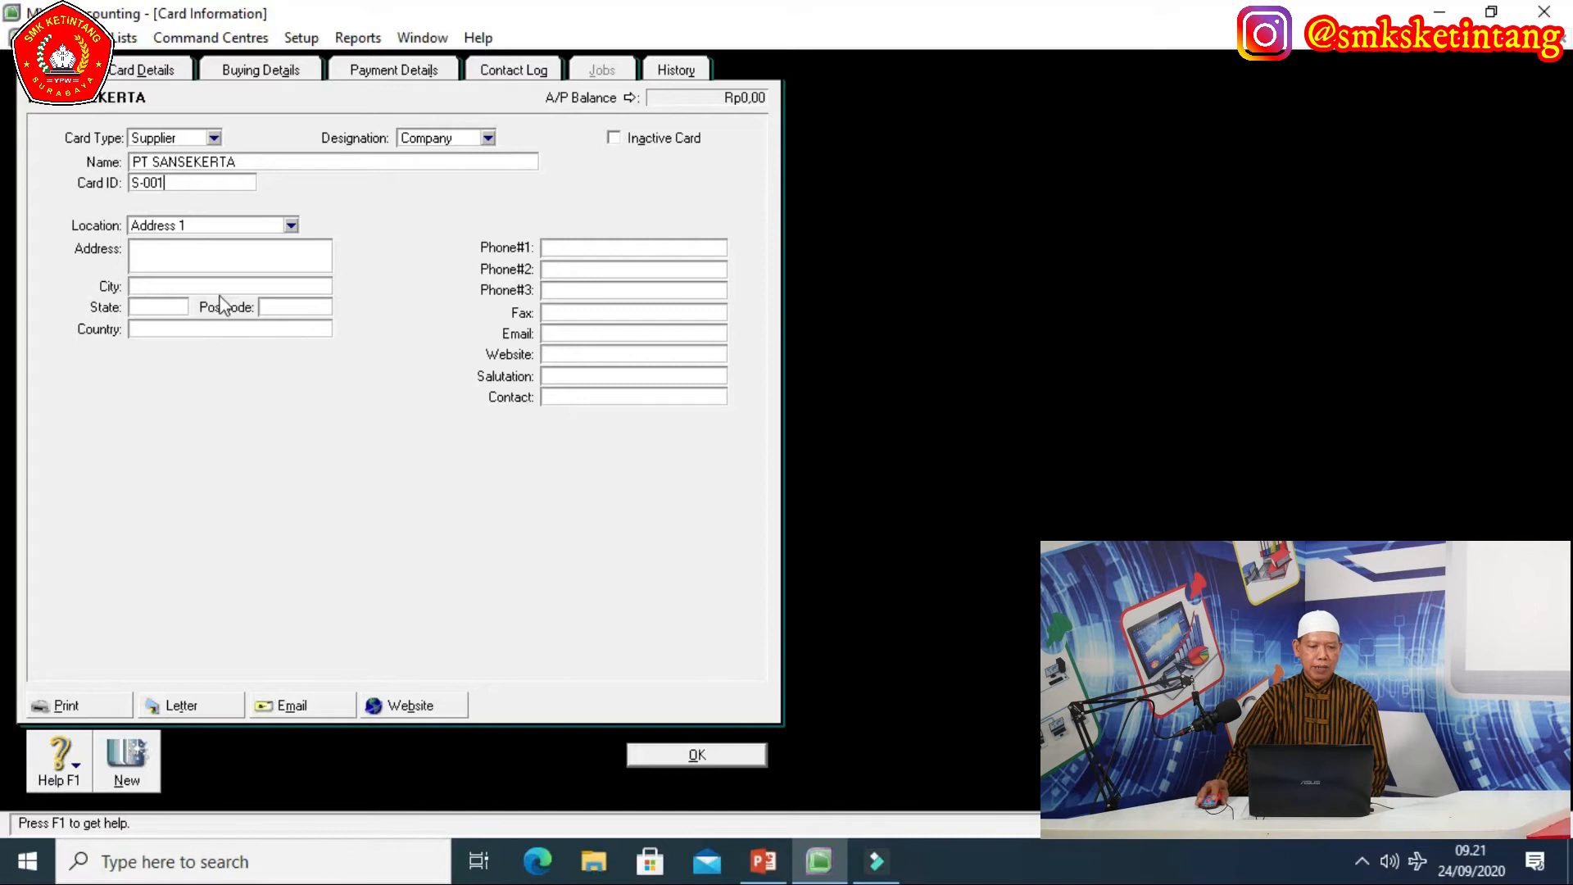
Enter the supplier's street address, city JAKARTA and Phone#1 number.
click(140, 251)
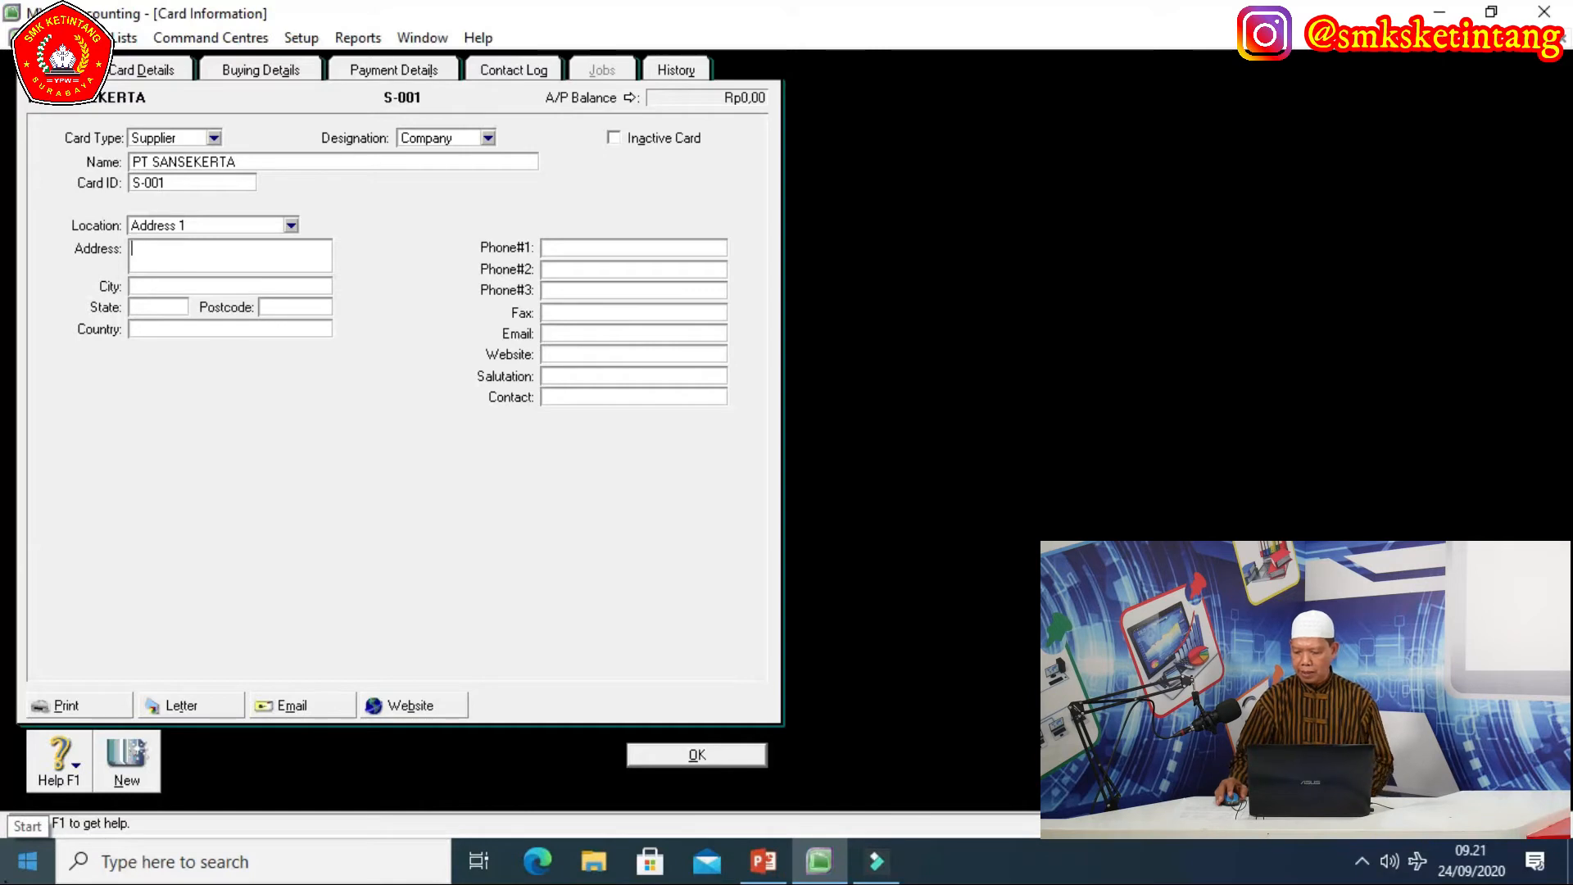
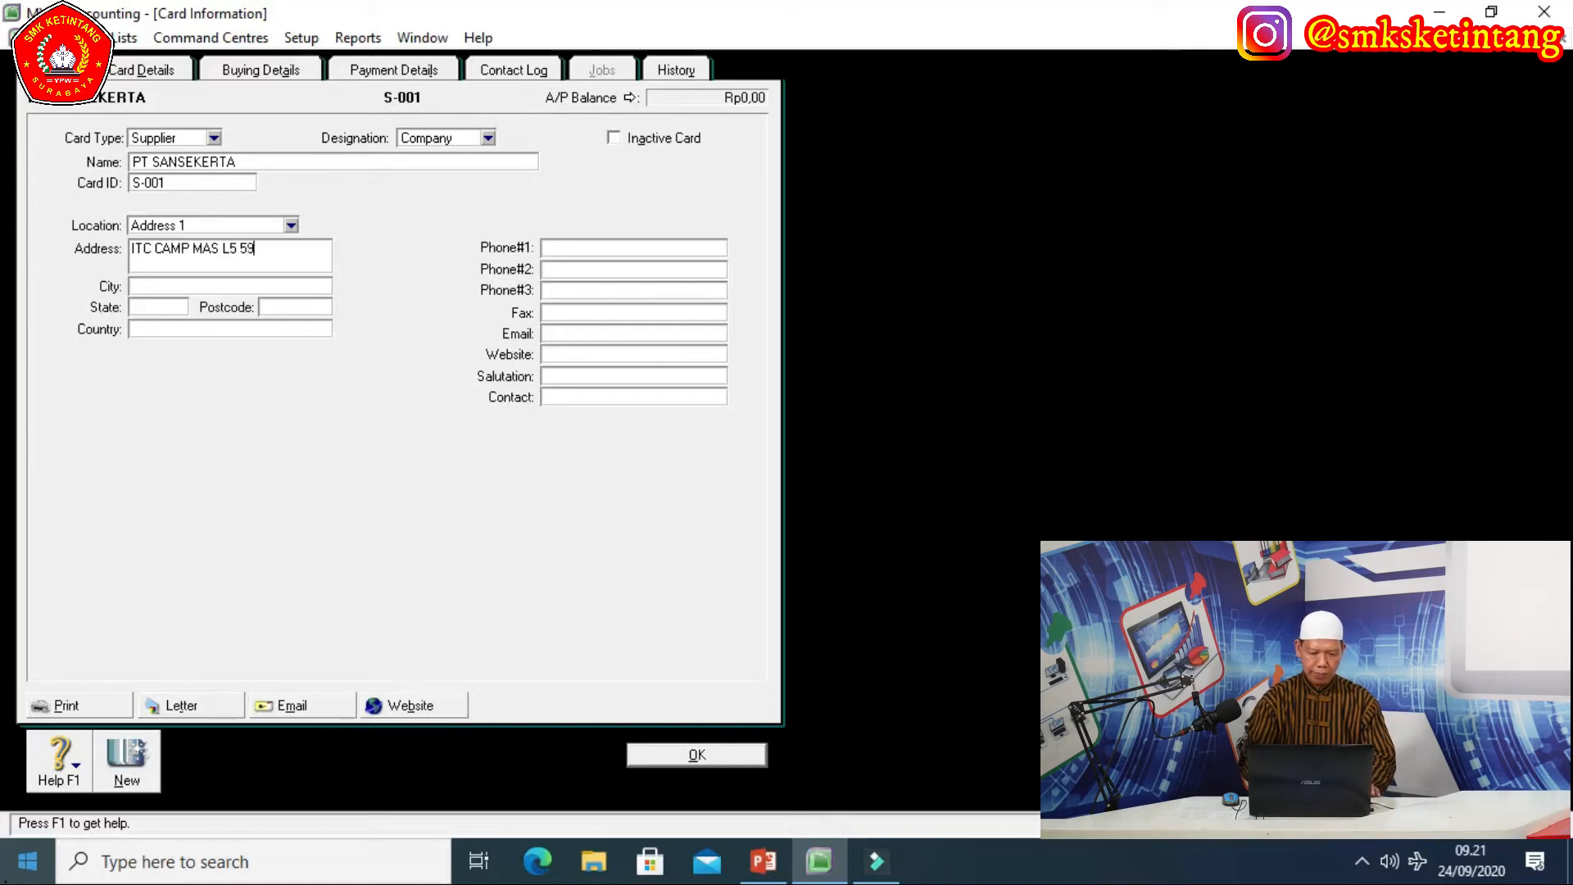
click(162, 281)
text(JAKARTA)
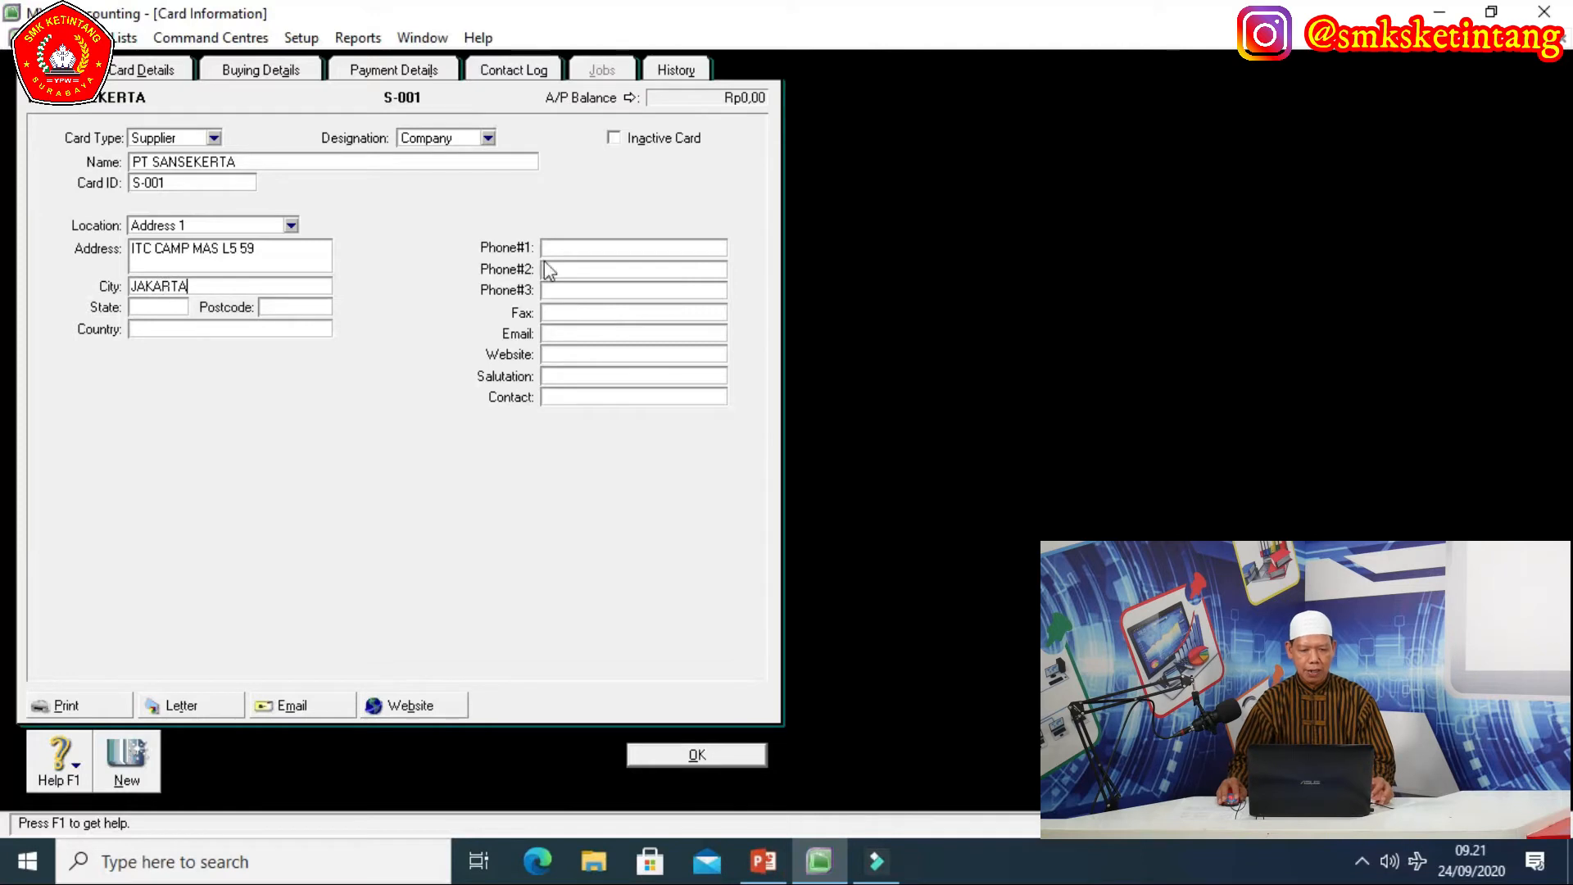
click(572, 249)
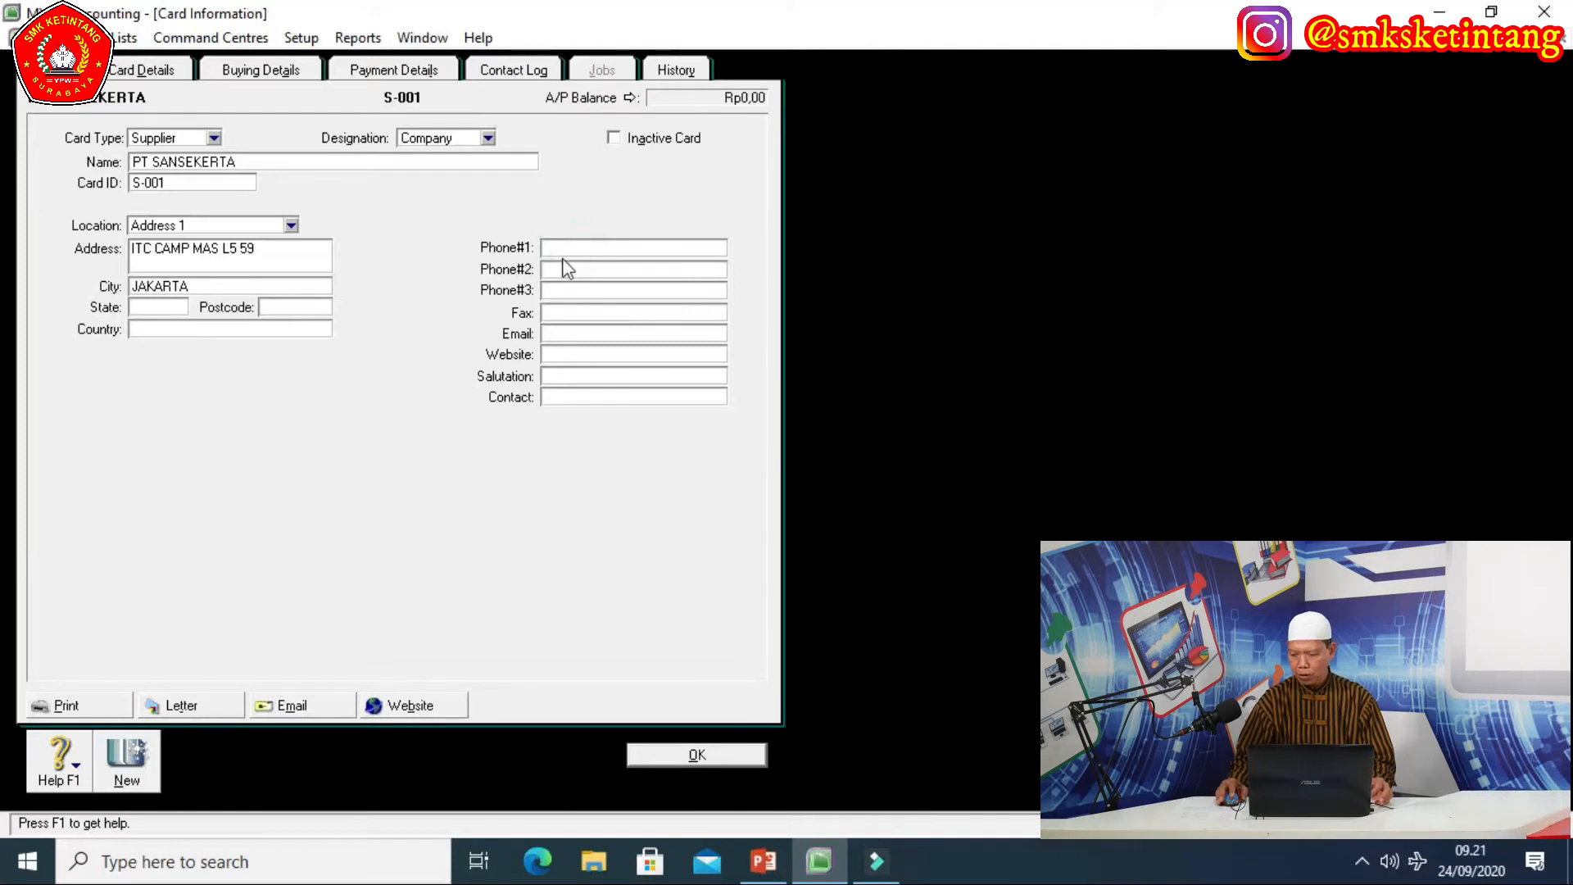
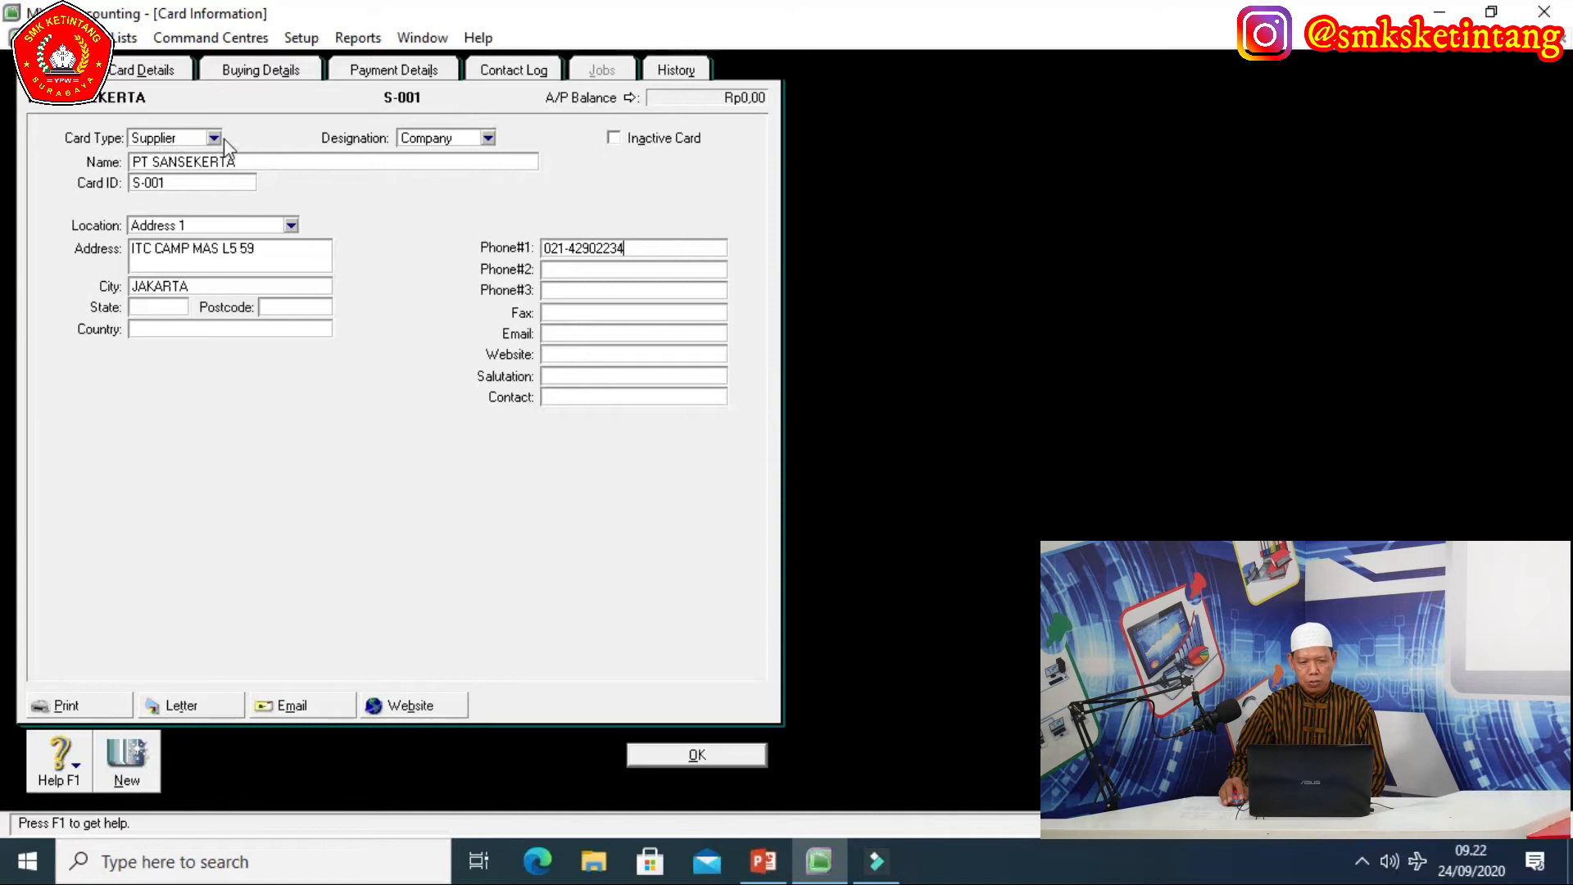
Save PT SANSEKERTA's card, check the Customer, Supplier and All Cards lists, then close.
click(691, 755)
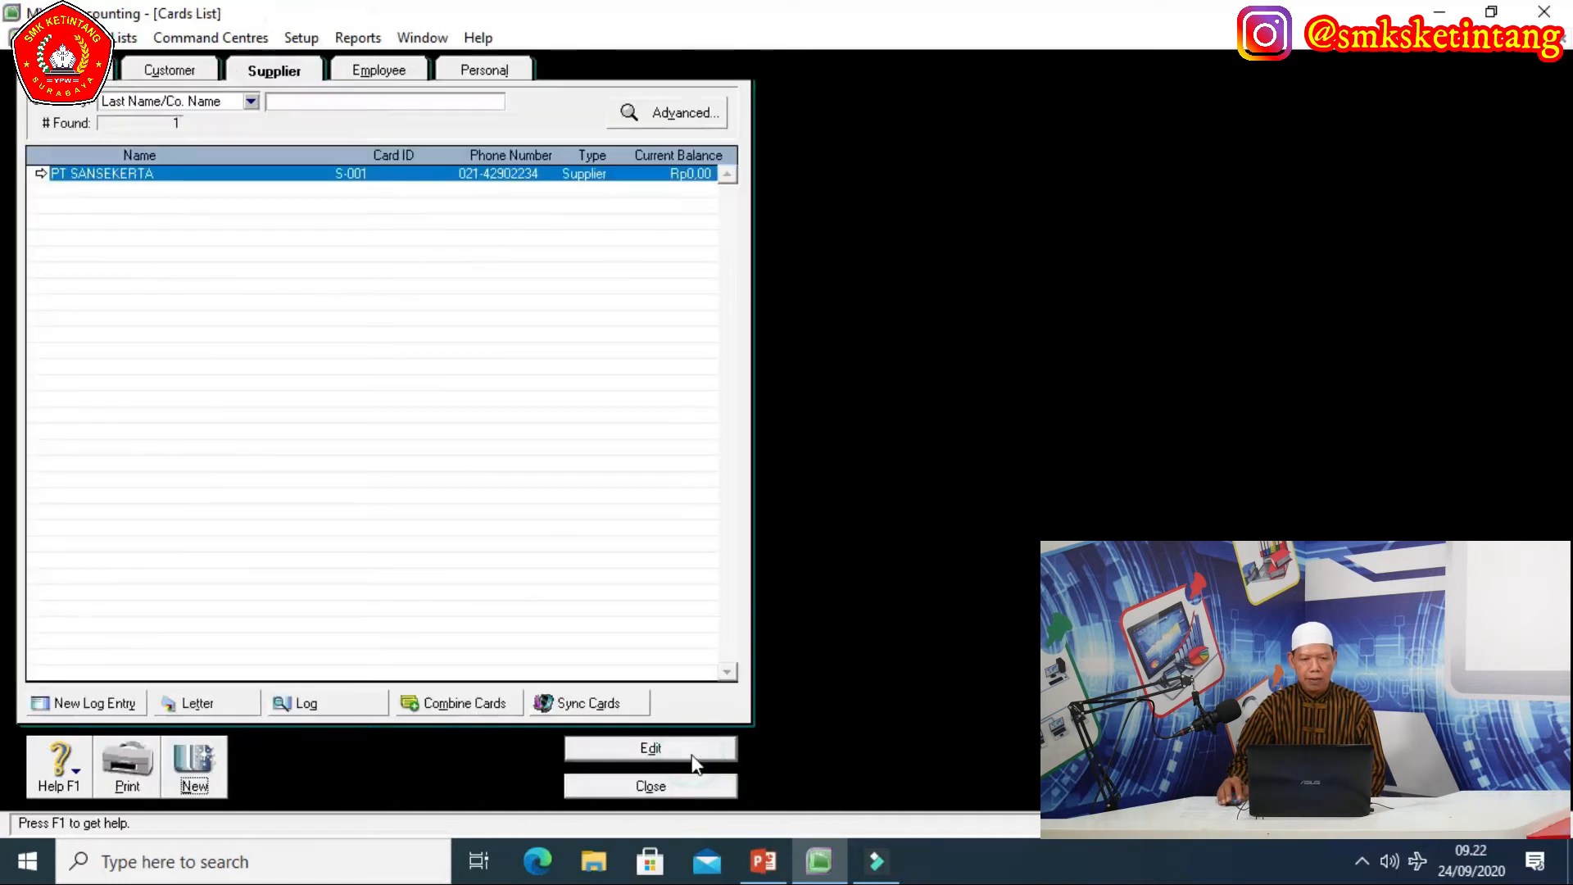
click(179, 67)
click(283, 71)
click(155, 75)
click(287, 72)
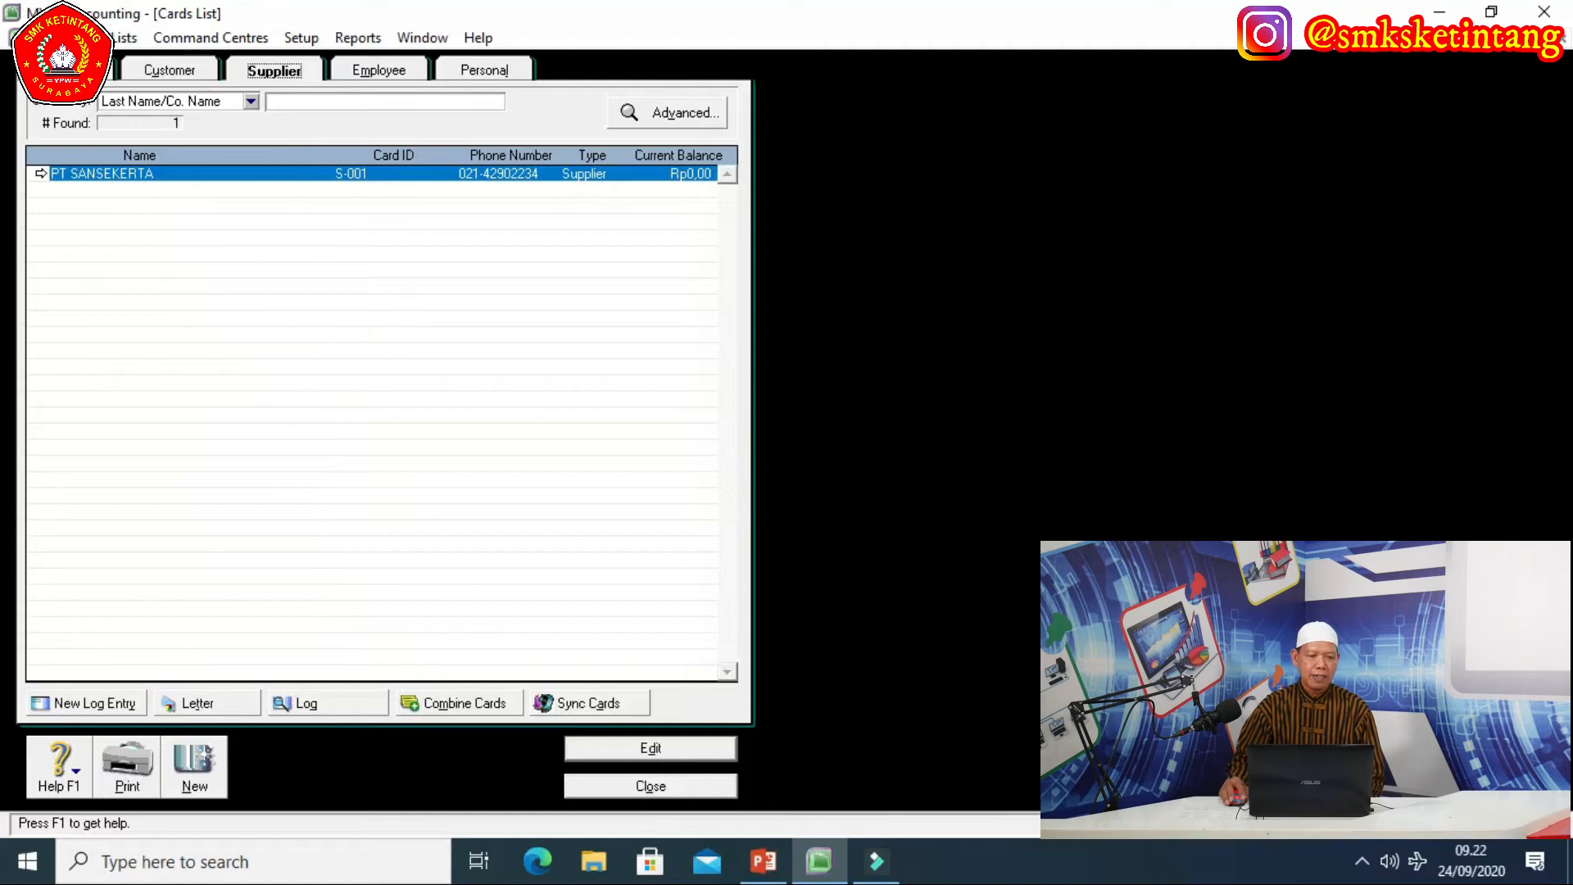
click(69, 70)
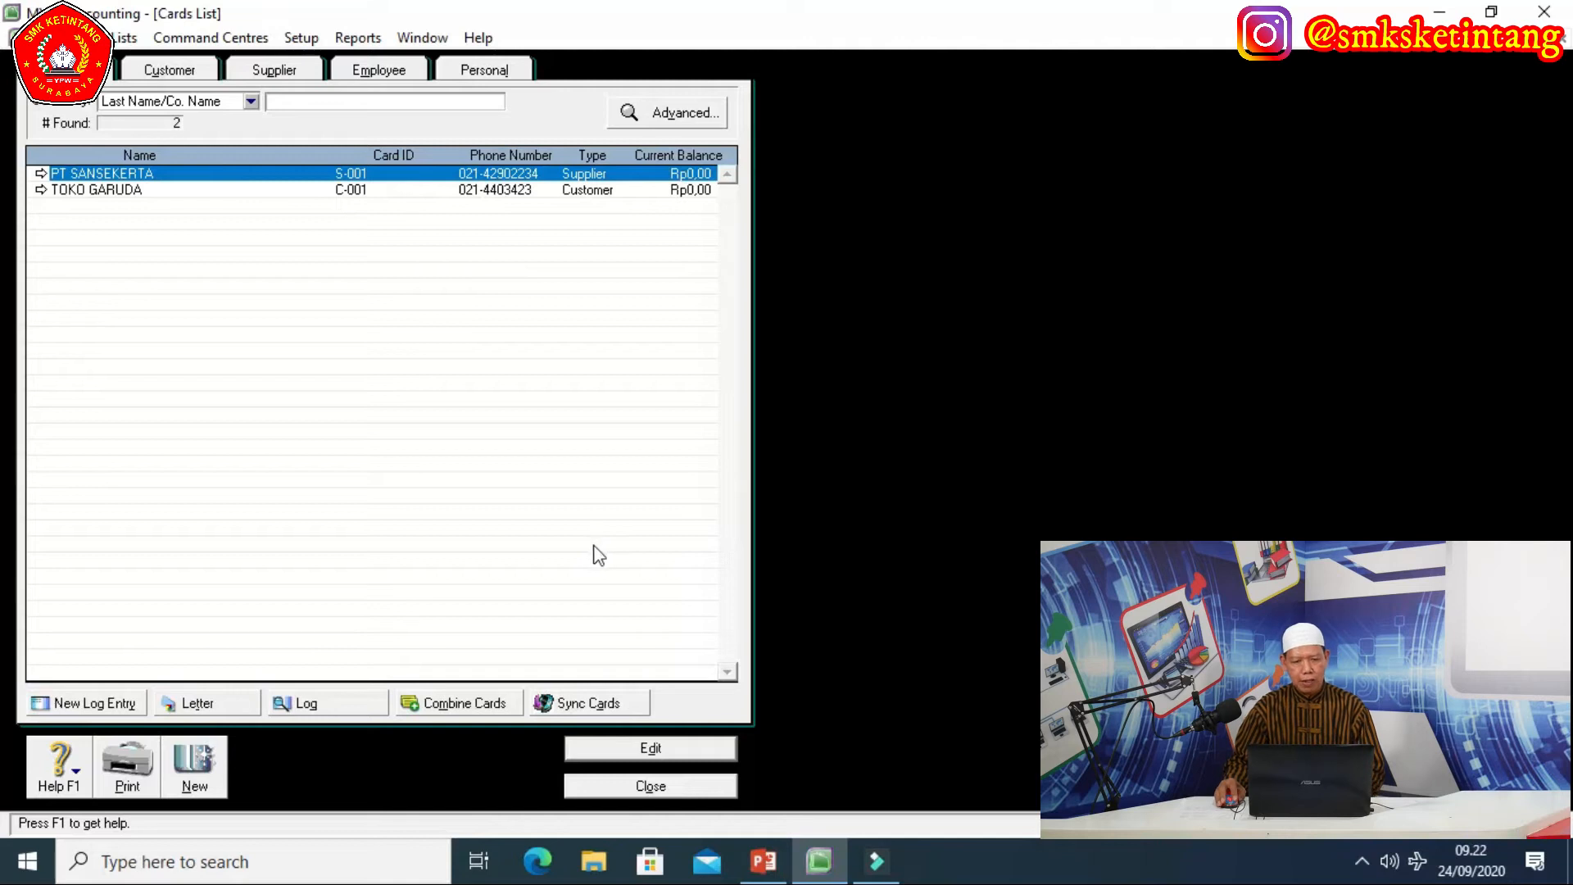
click(652, 786)
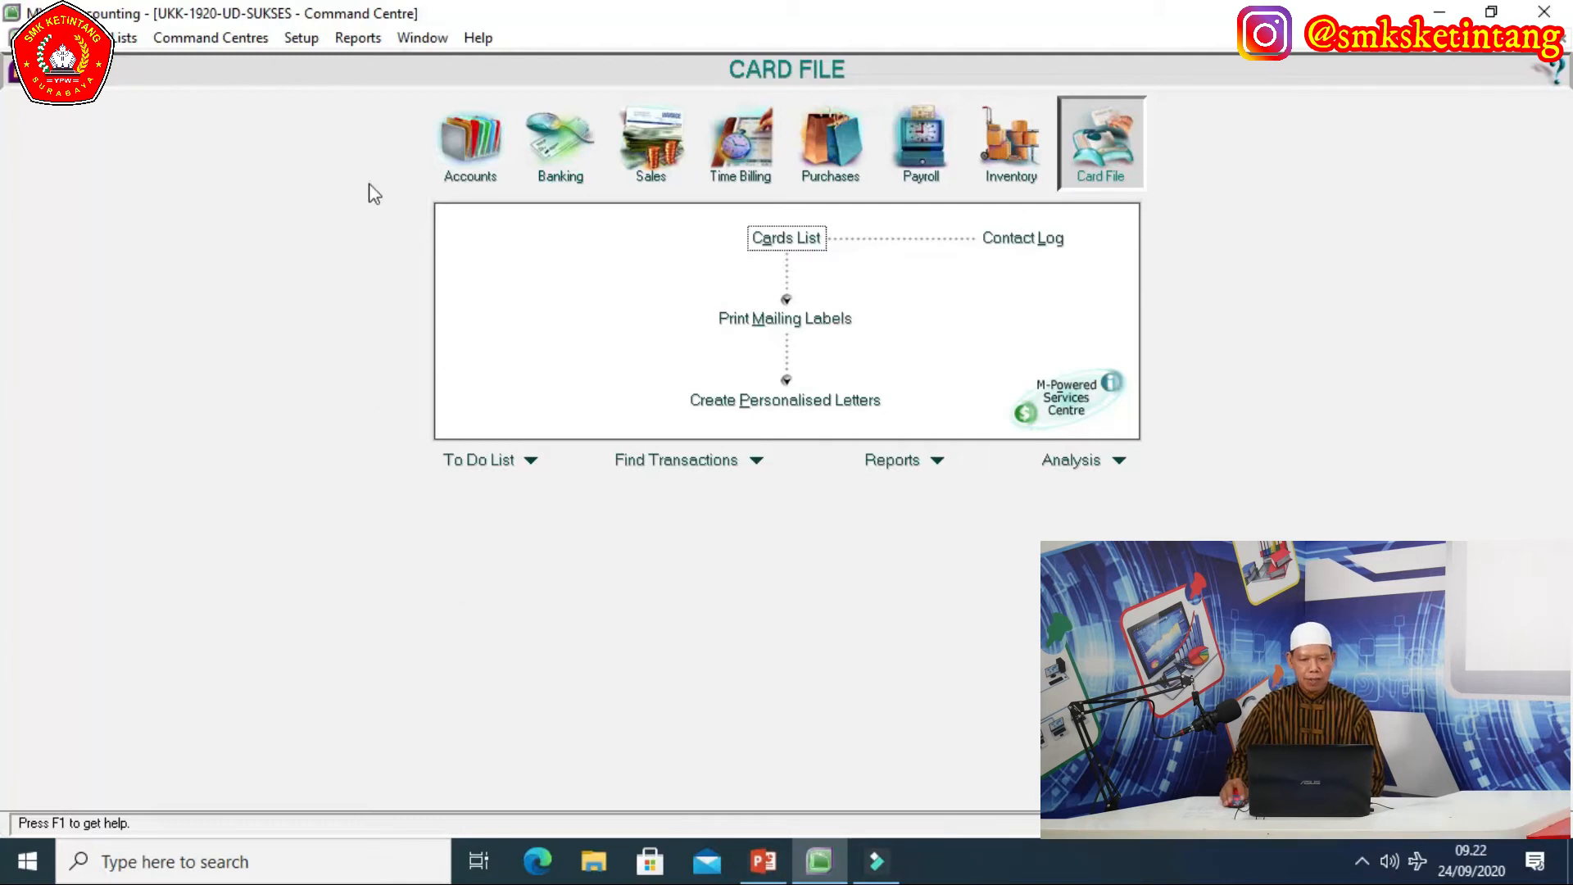
Open Customer Balances from Setup > Balances and add a new historical sale.
click(300, 41)
mouse_move(330, 90)
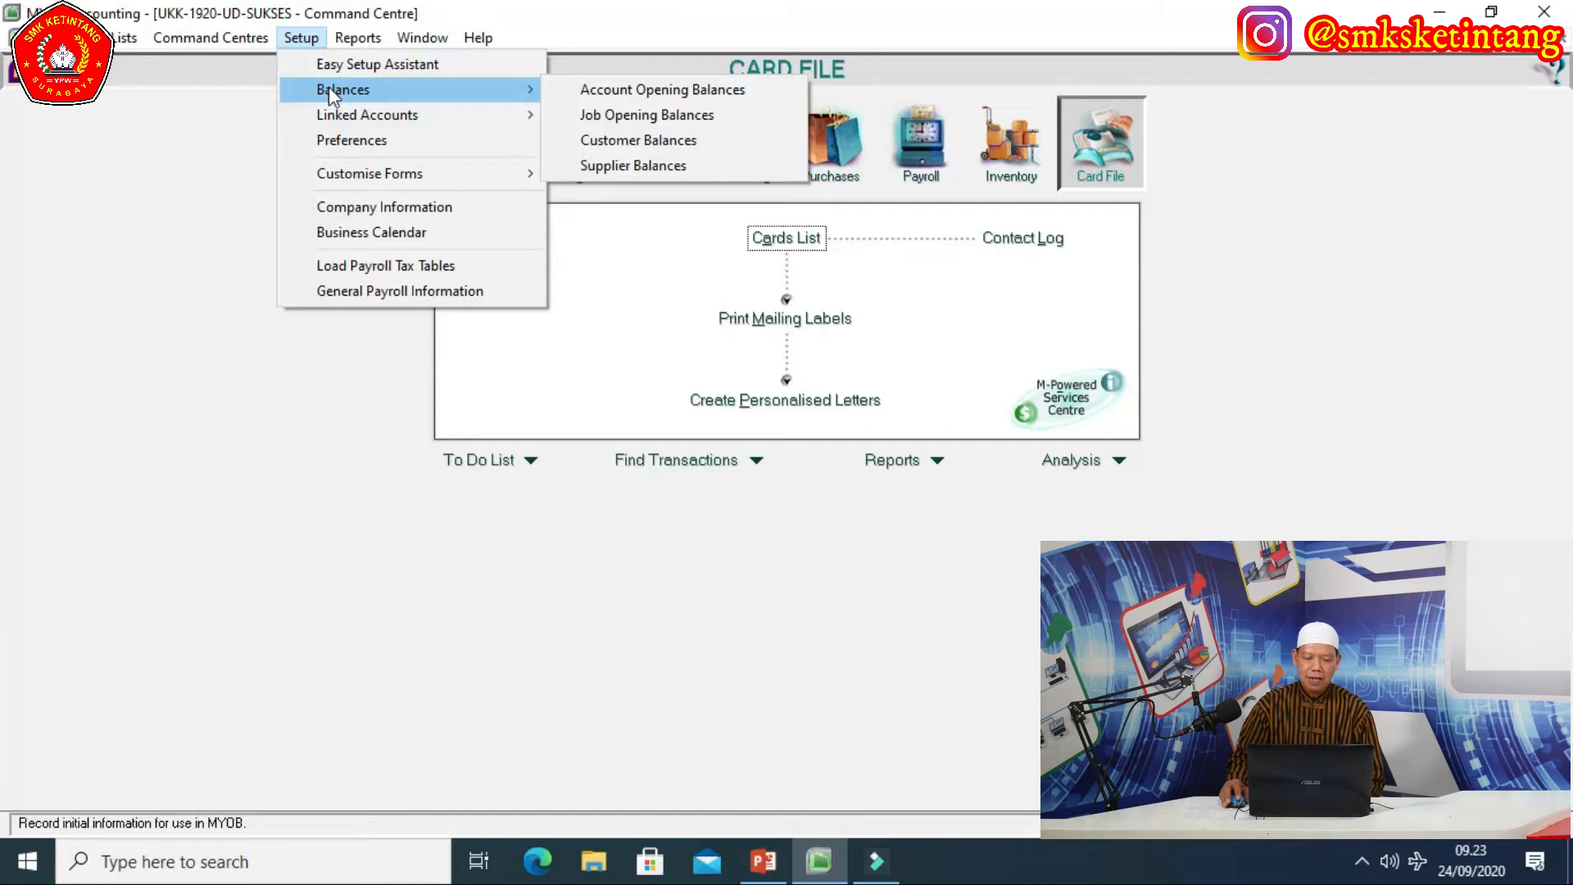
click(627, 141)
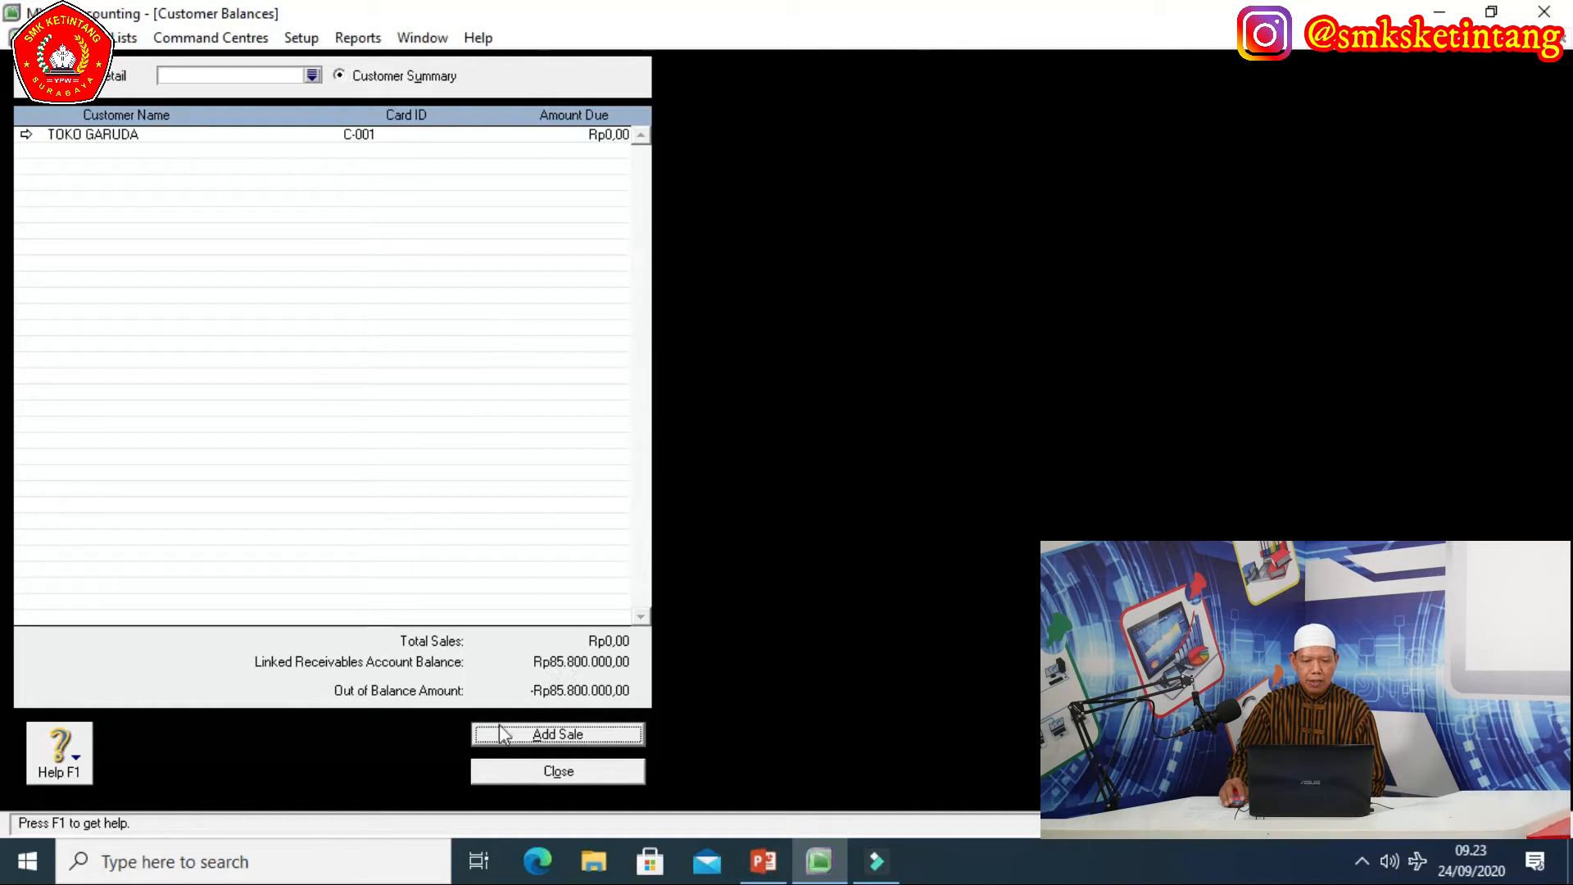
click(573, 736)
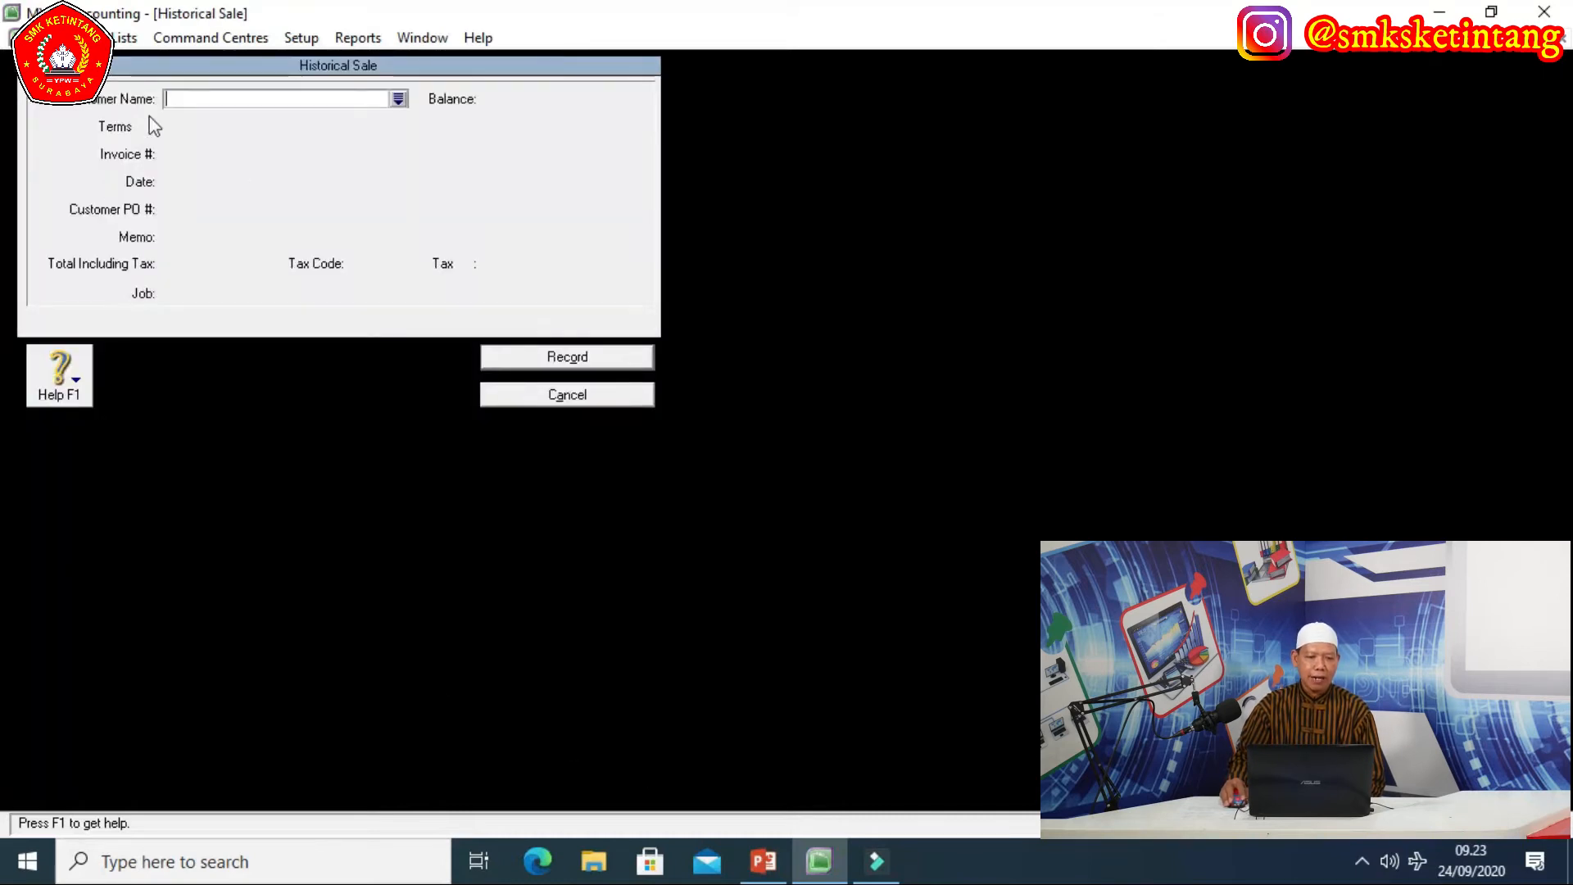
Choose TOKO GARUDA as the historical sale's customer and date it 25/11/2018.
click(398, 98)
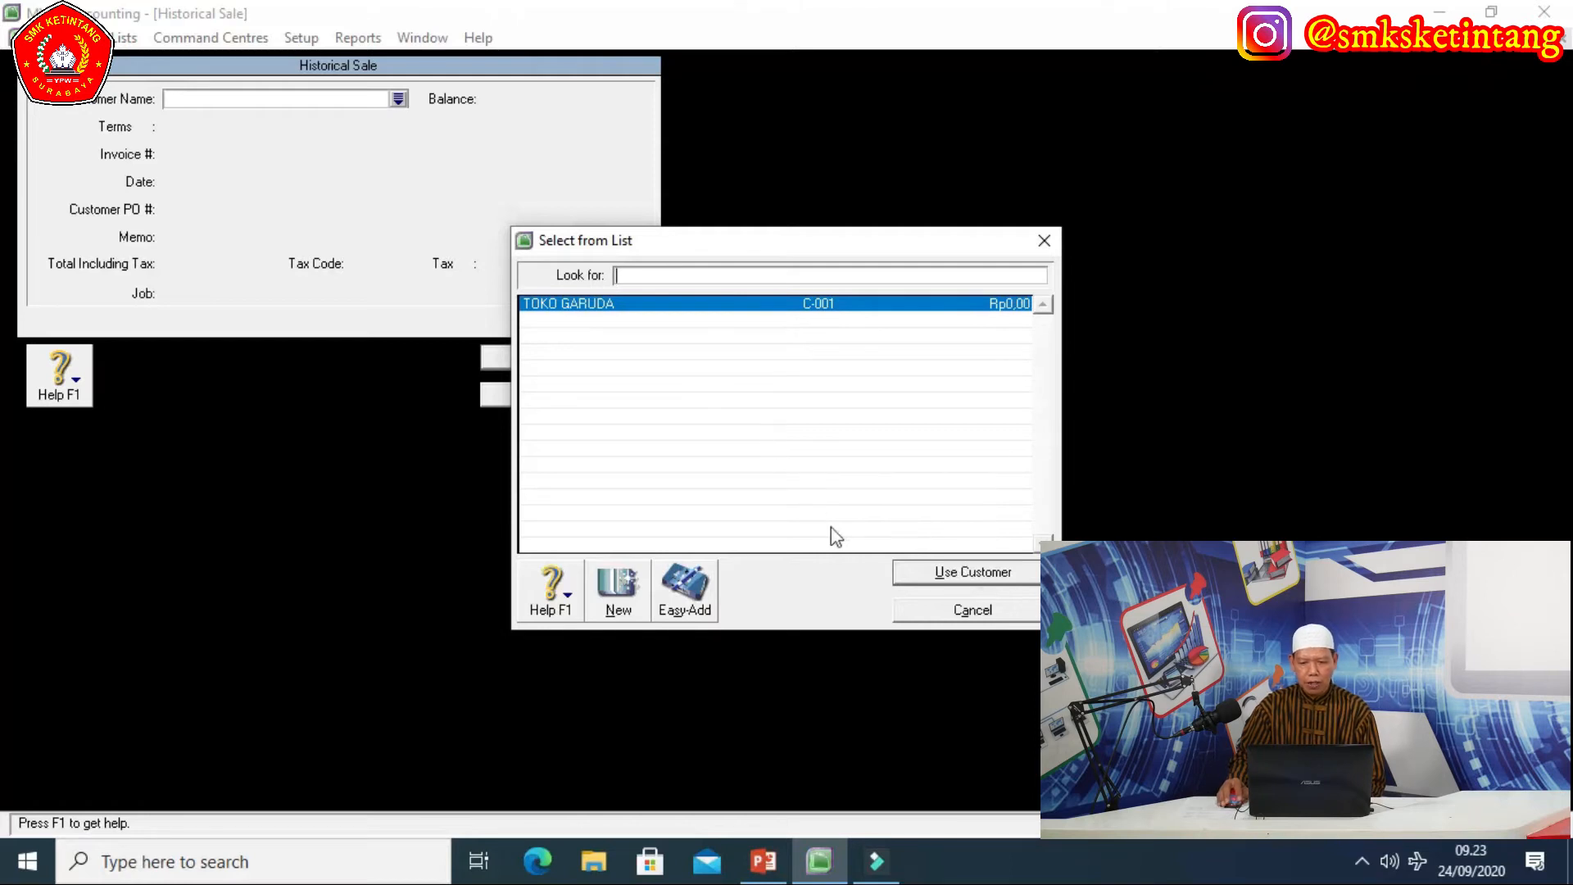
click(936, 576)
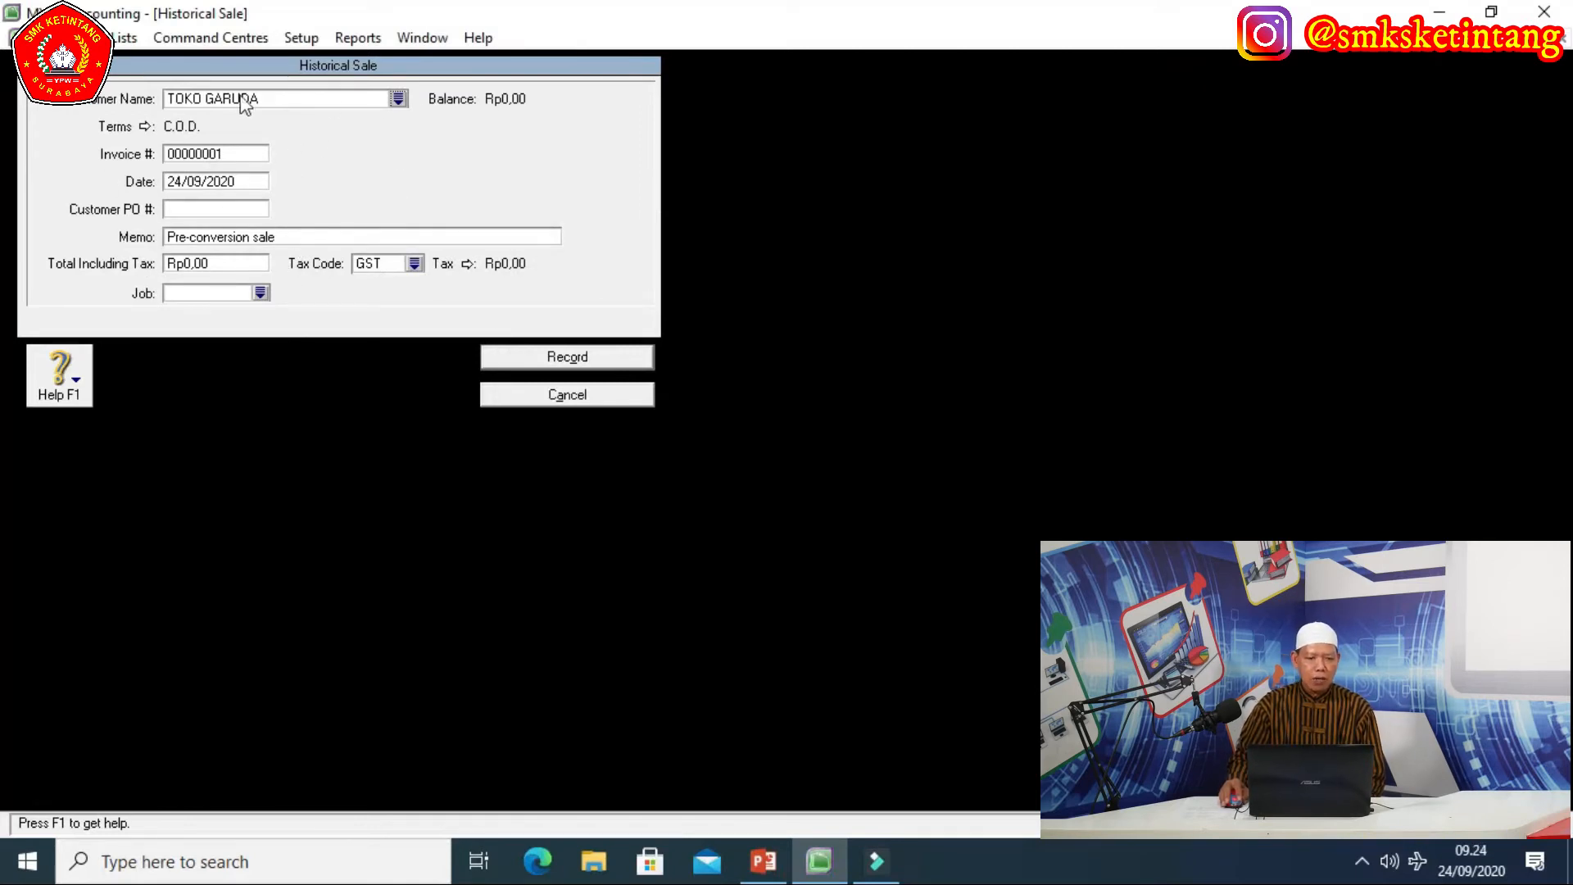
click(297, 237)
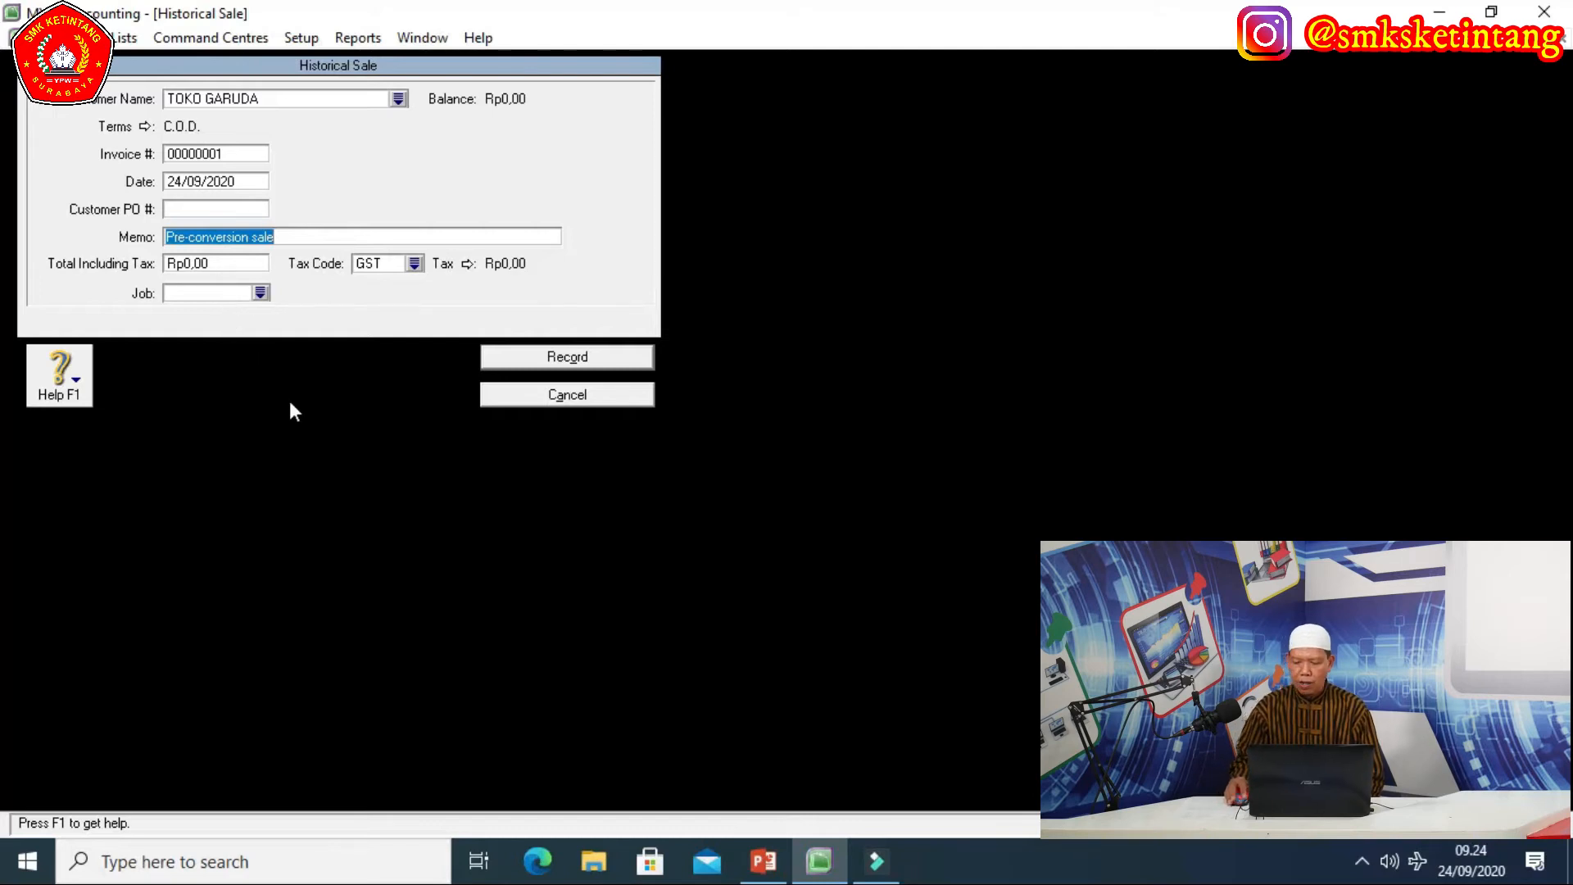
click(245, 188)
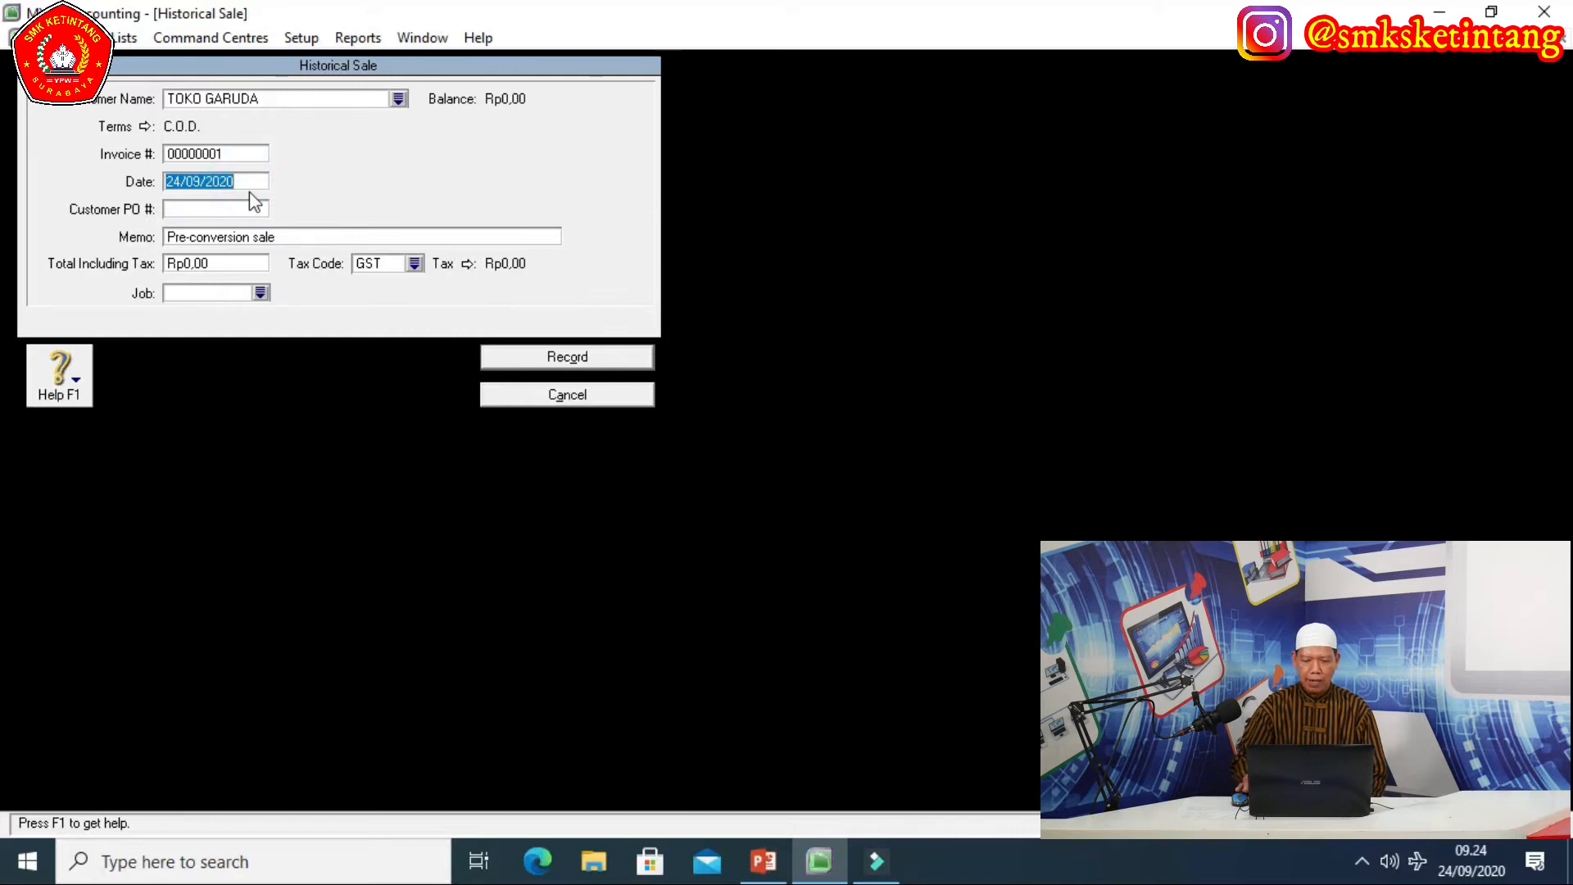
click(250, 191)
key(BackSpace)
key(BackSpace)
key(BackSpace)
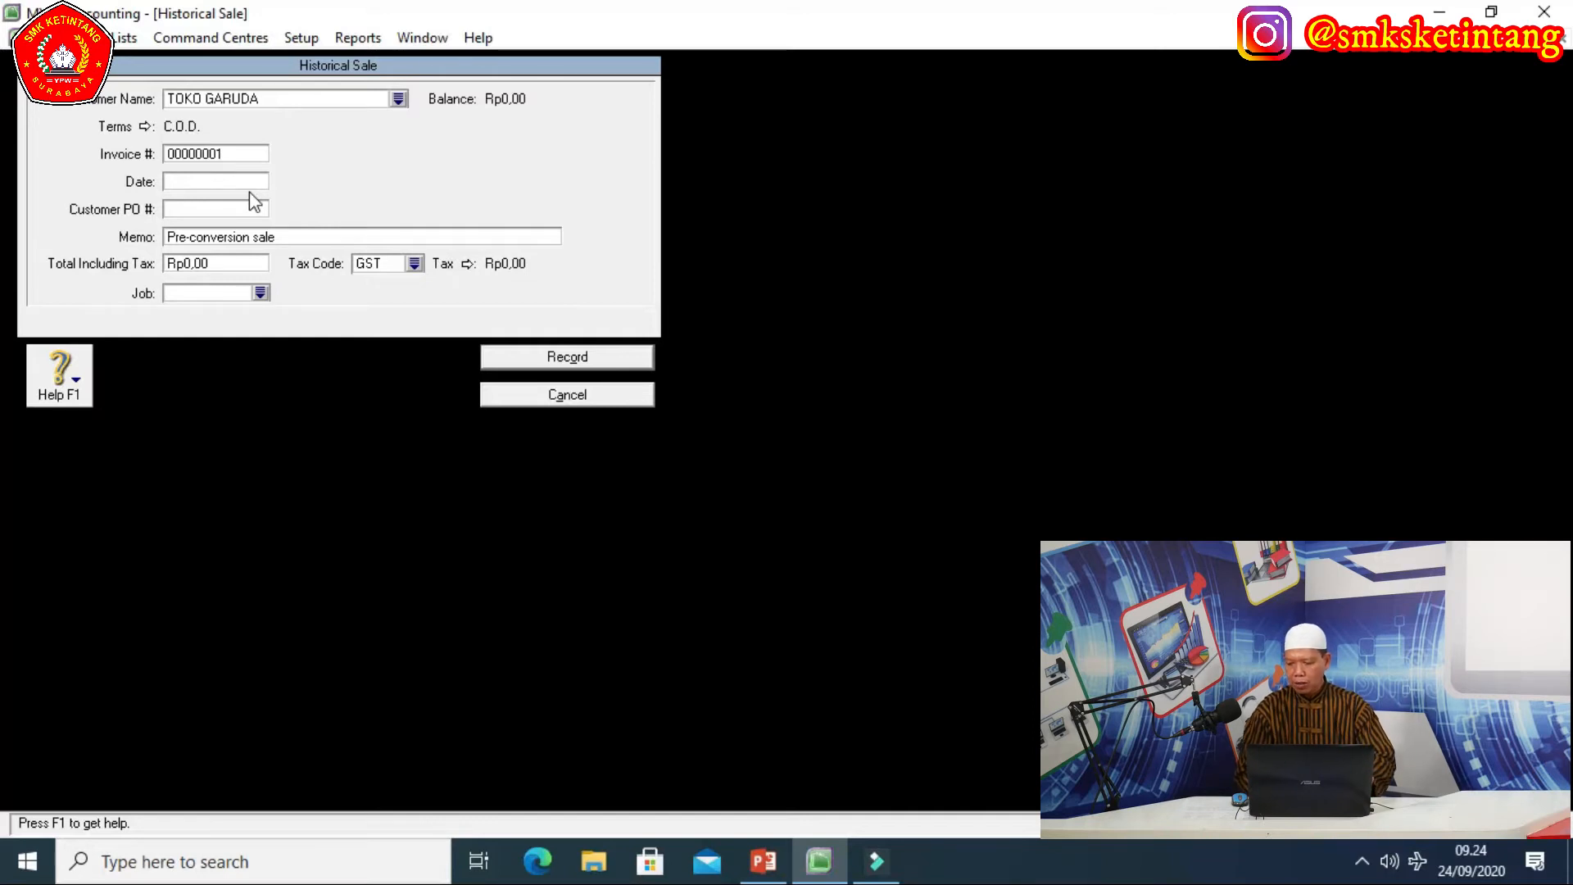
text(5)
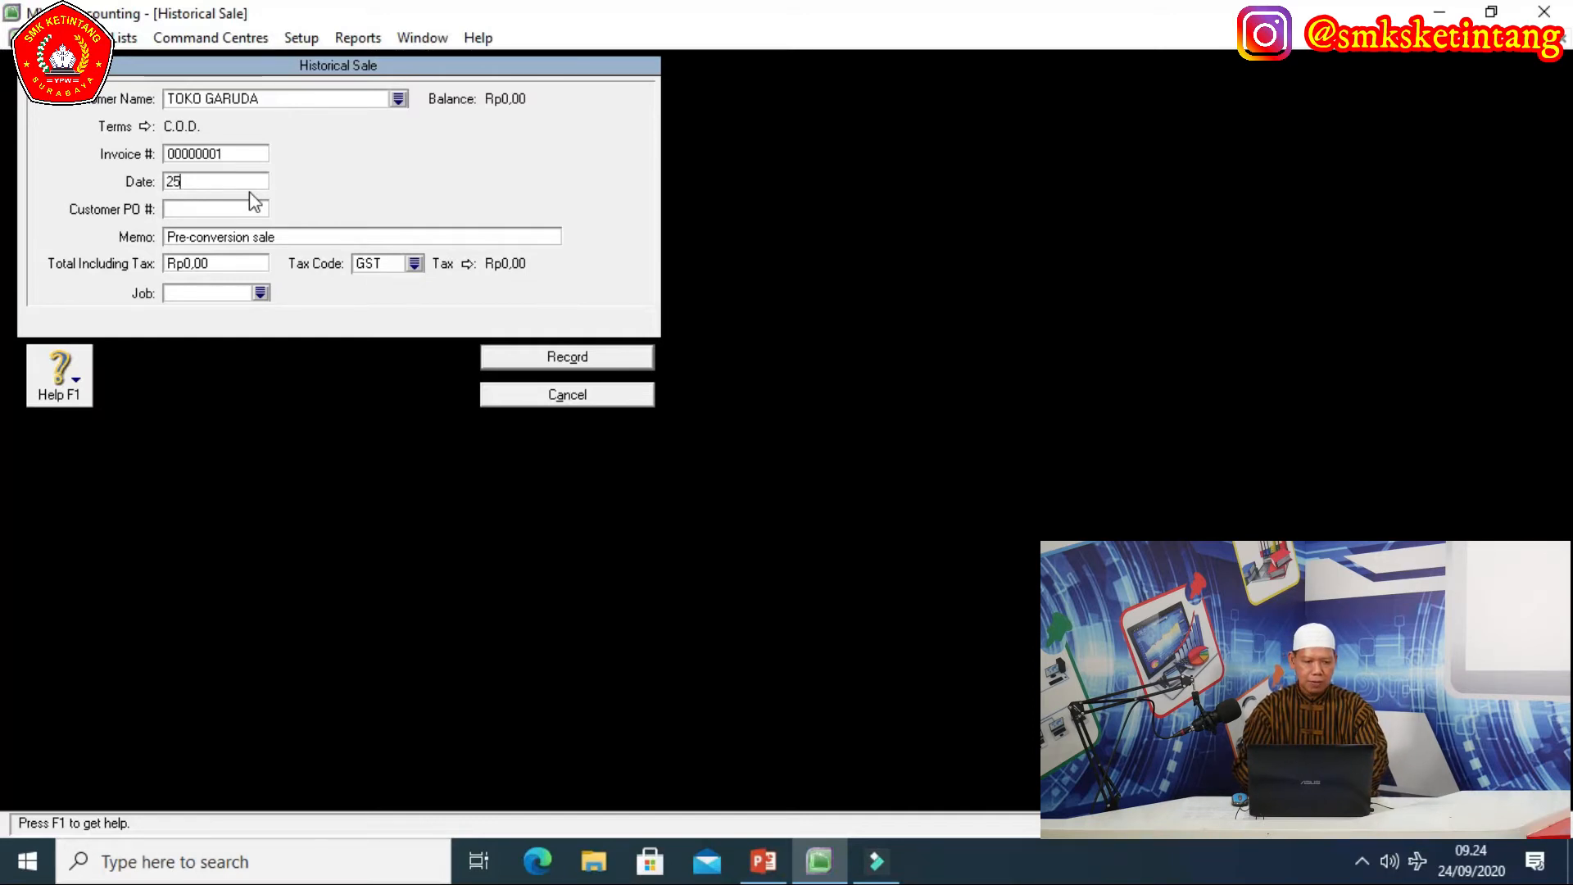
text(/11/2018)
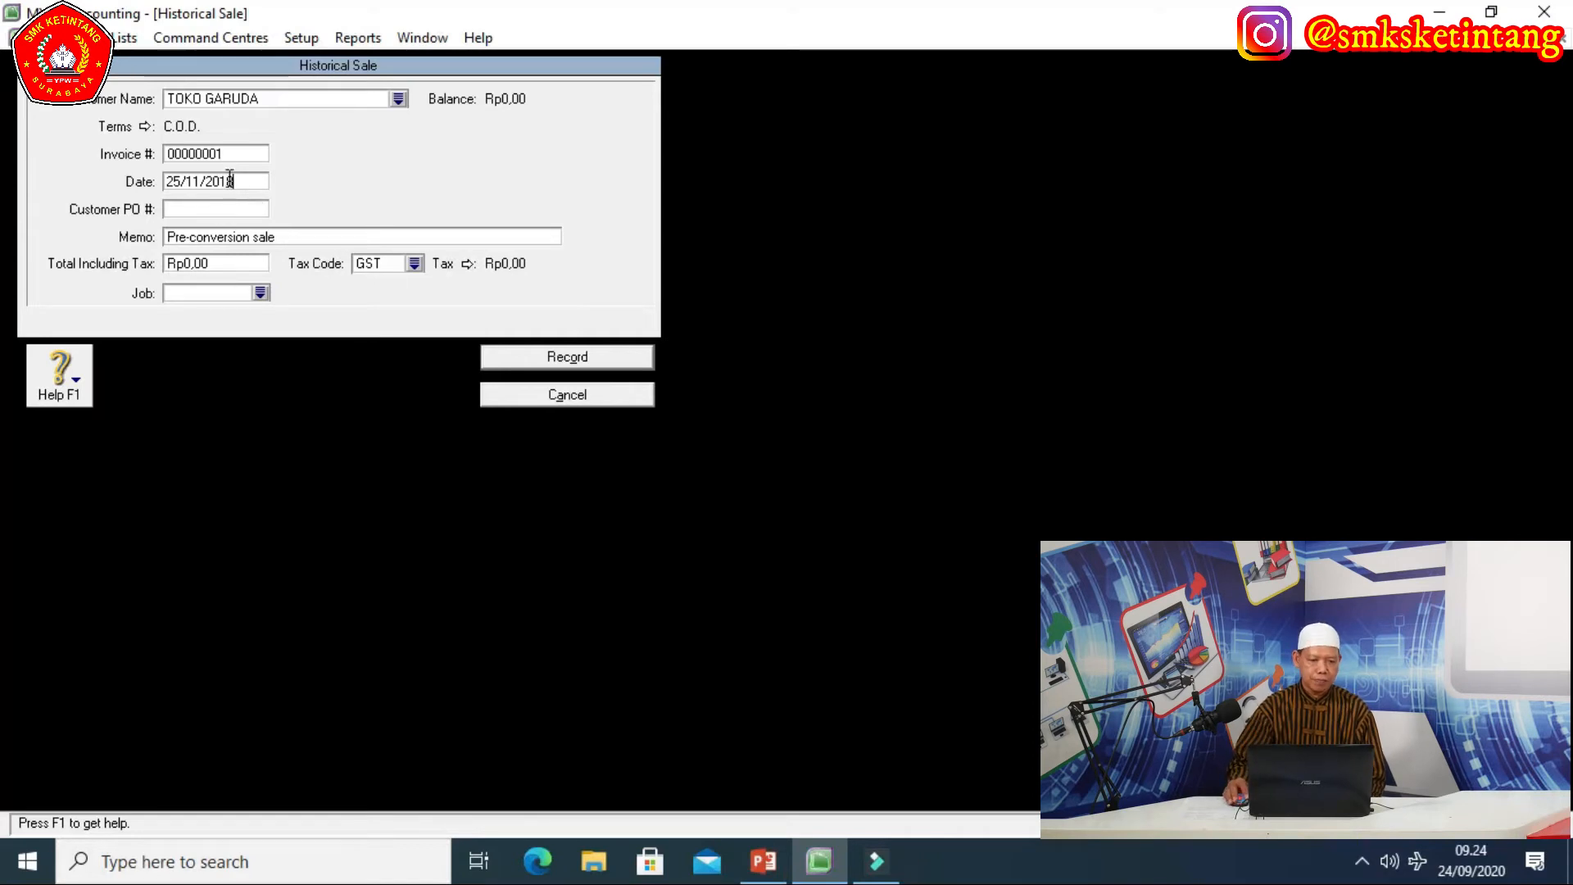
Set memo SALDO AWAL PIUTANG DAGANG and total including tax 34.100.000.
click(299, 240)
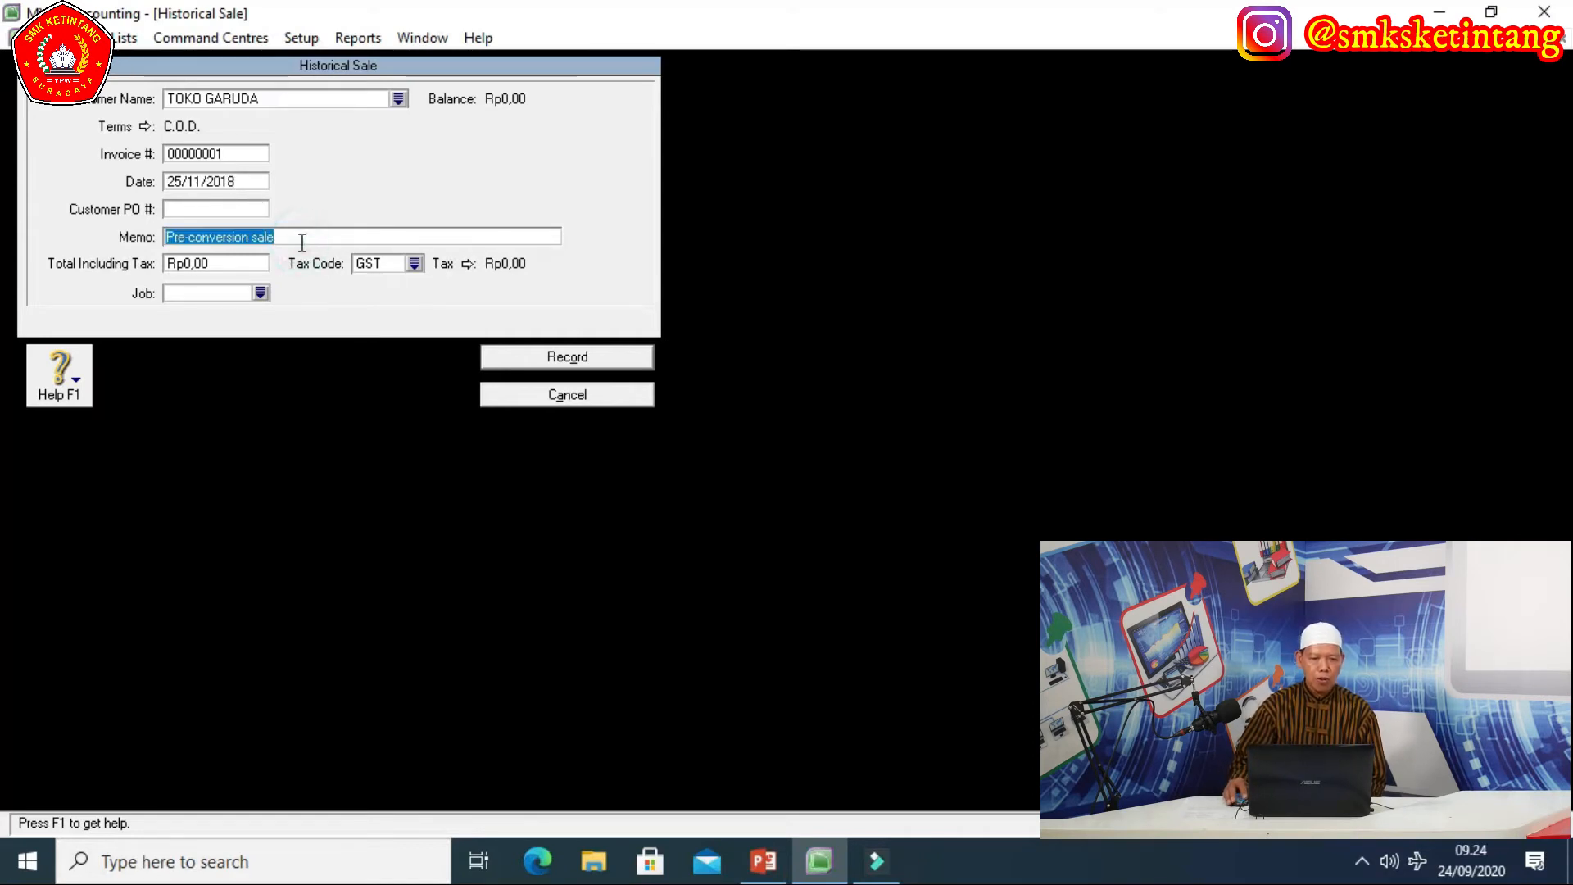
text(S)
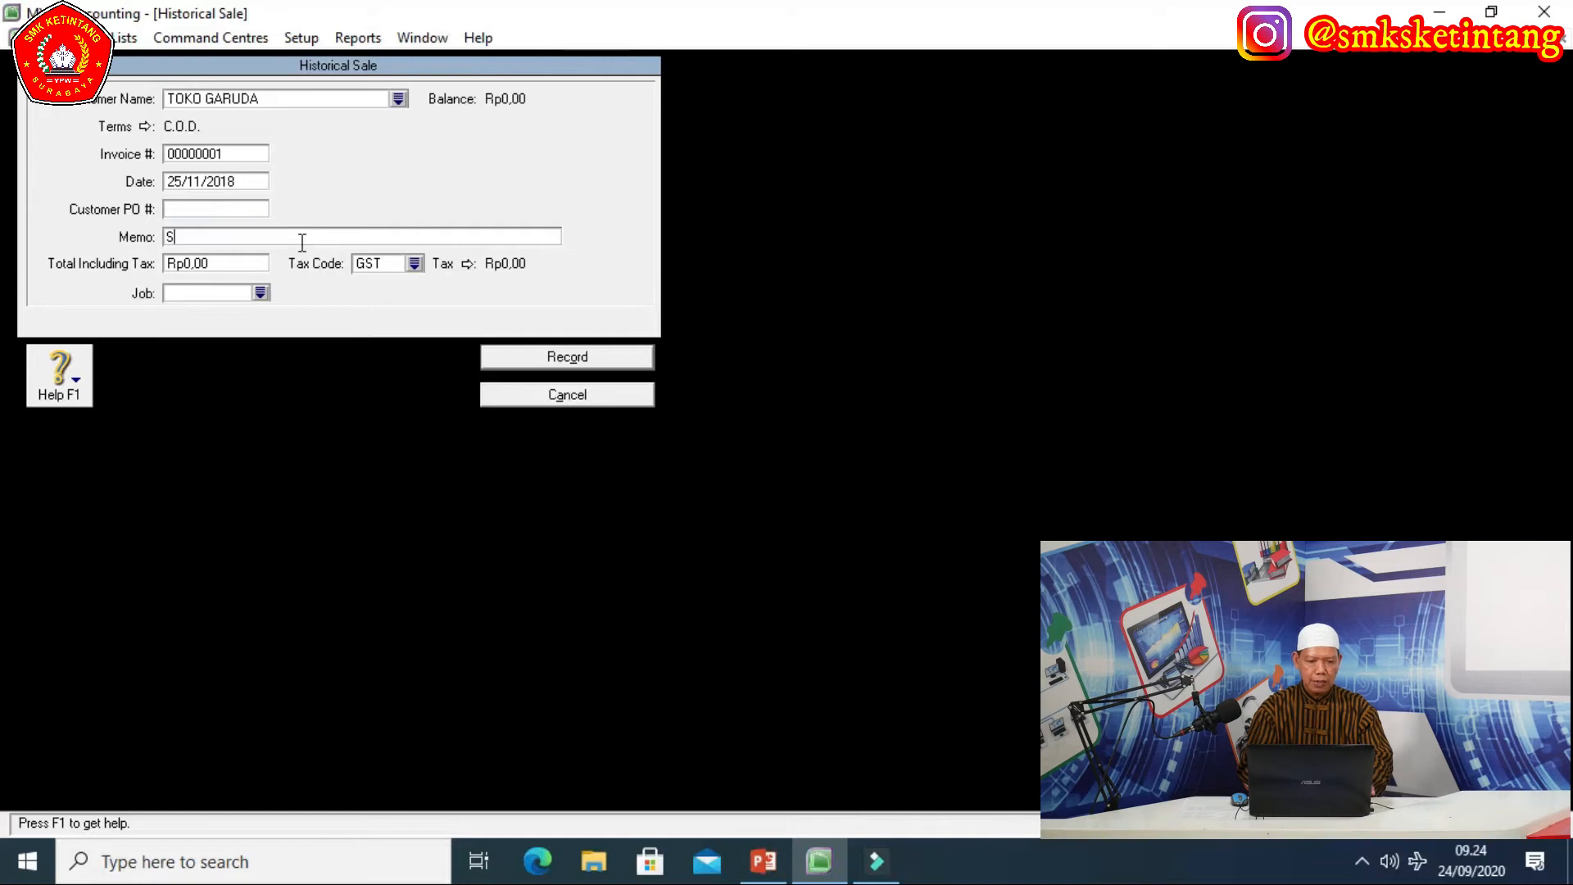
text(ALDO AWAL PIUTANG DAGANG)
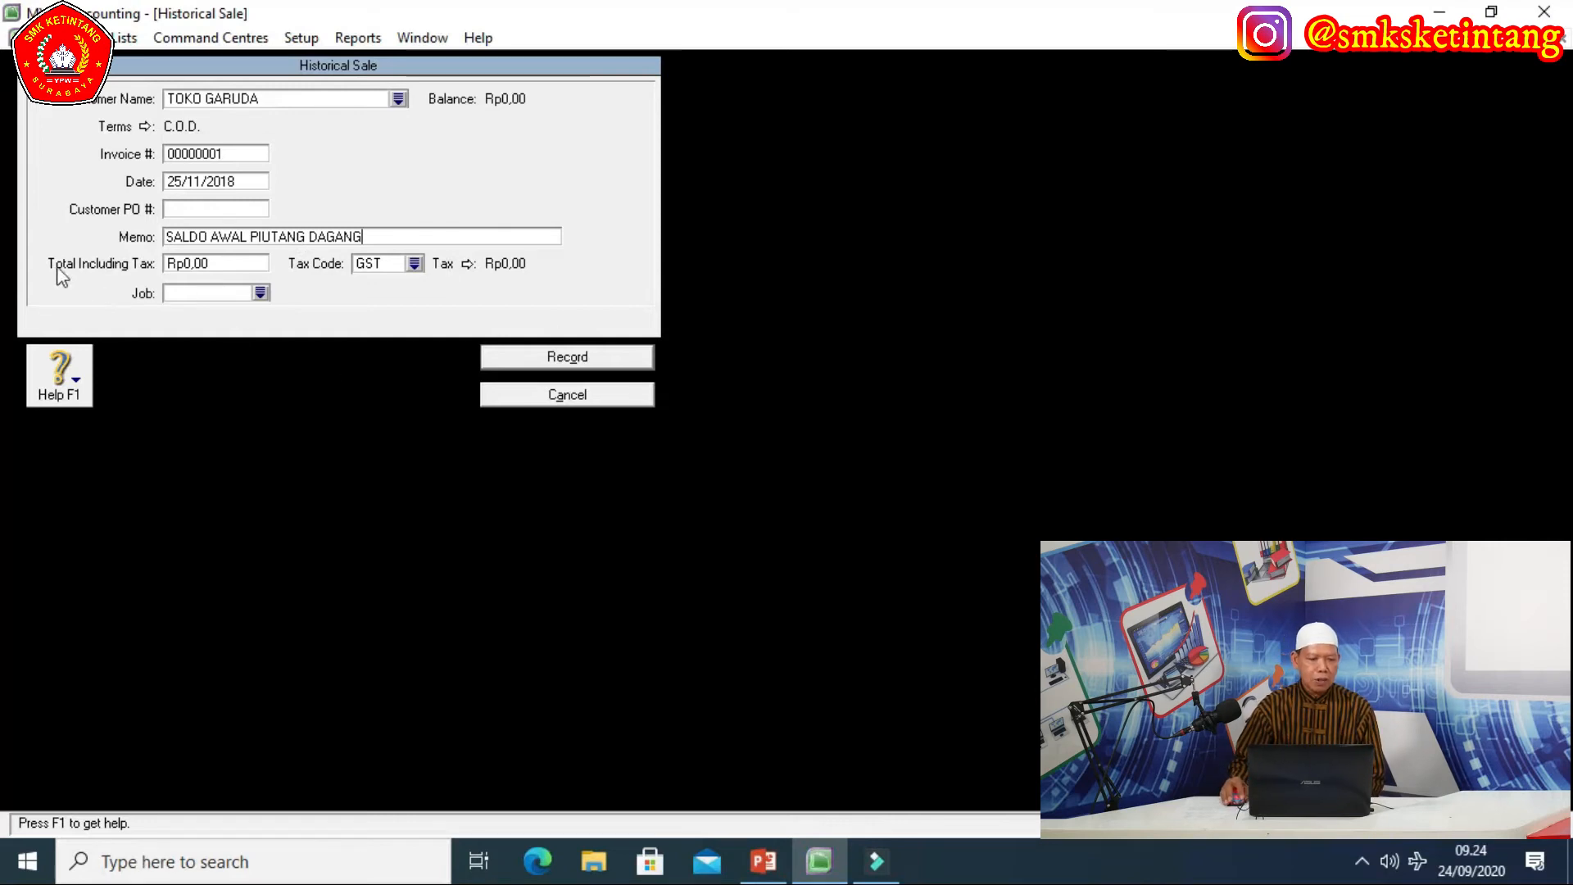
click(223, 268)
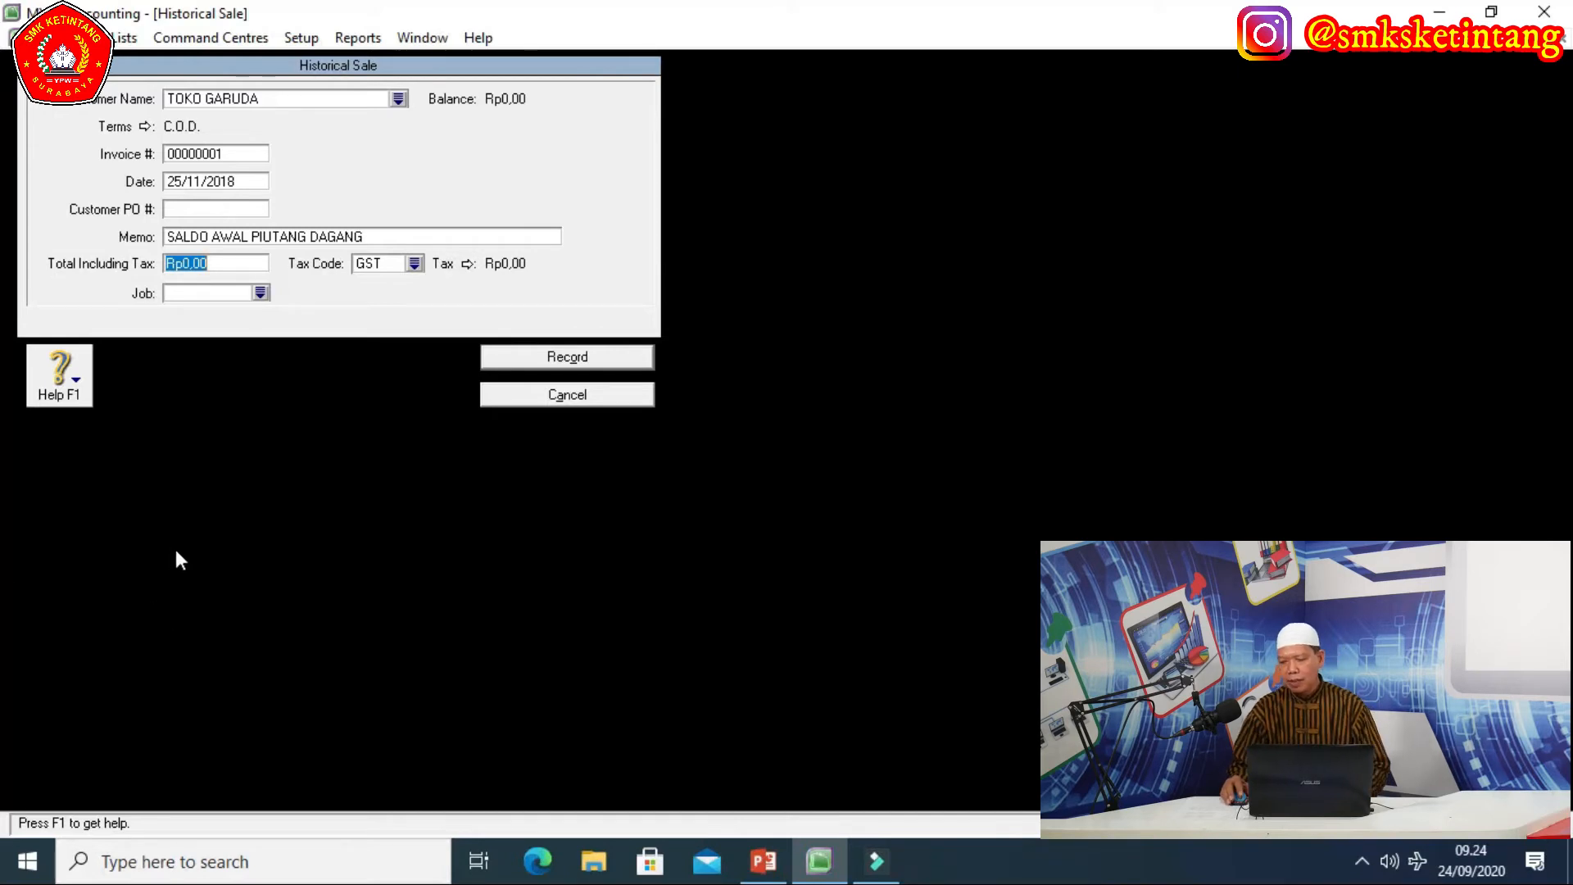
text(34)
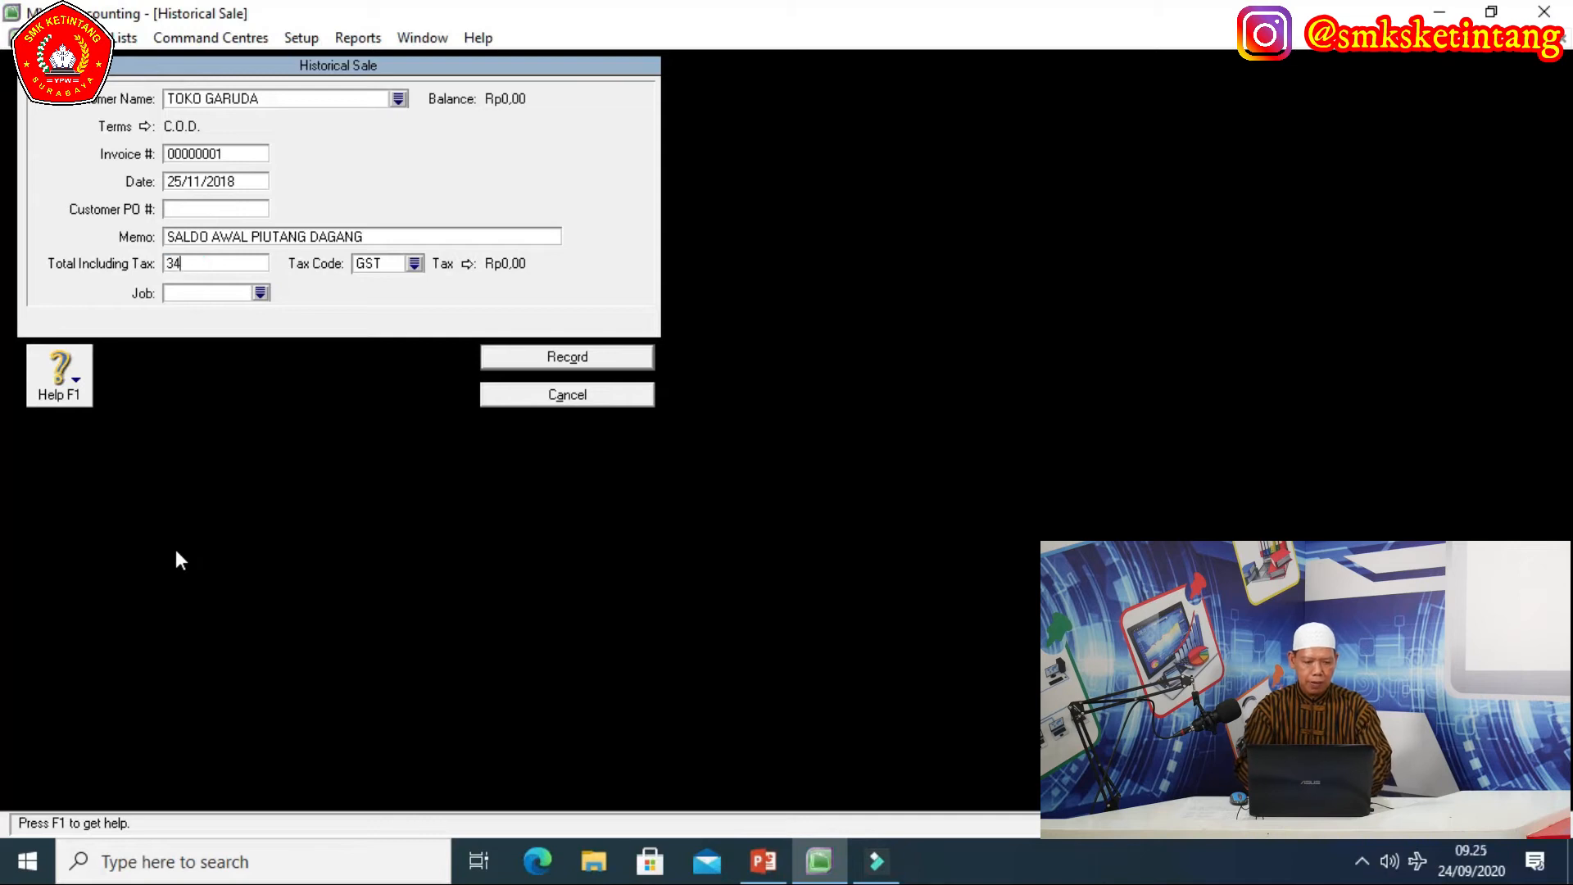
text(.100.)
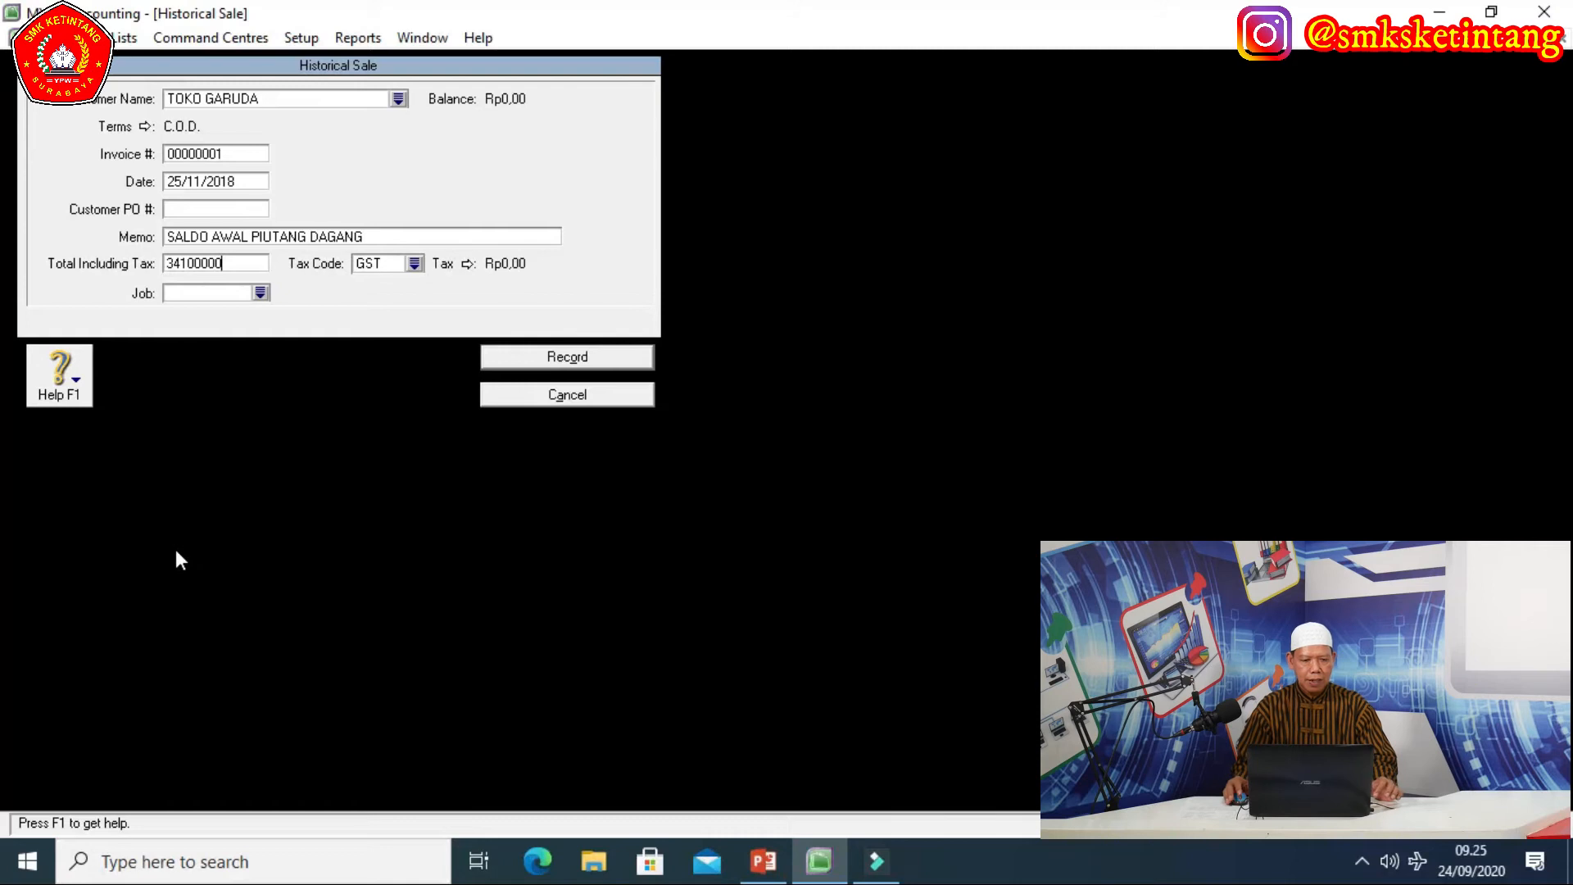
text(000)
key(Tab)
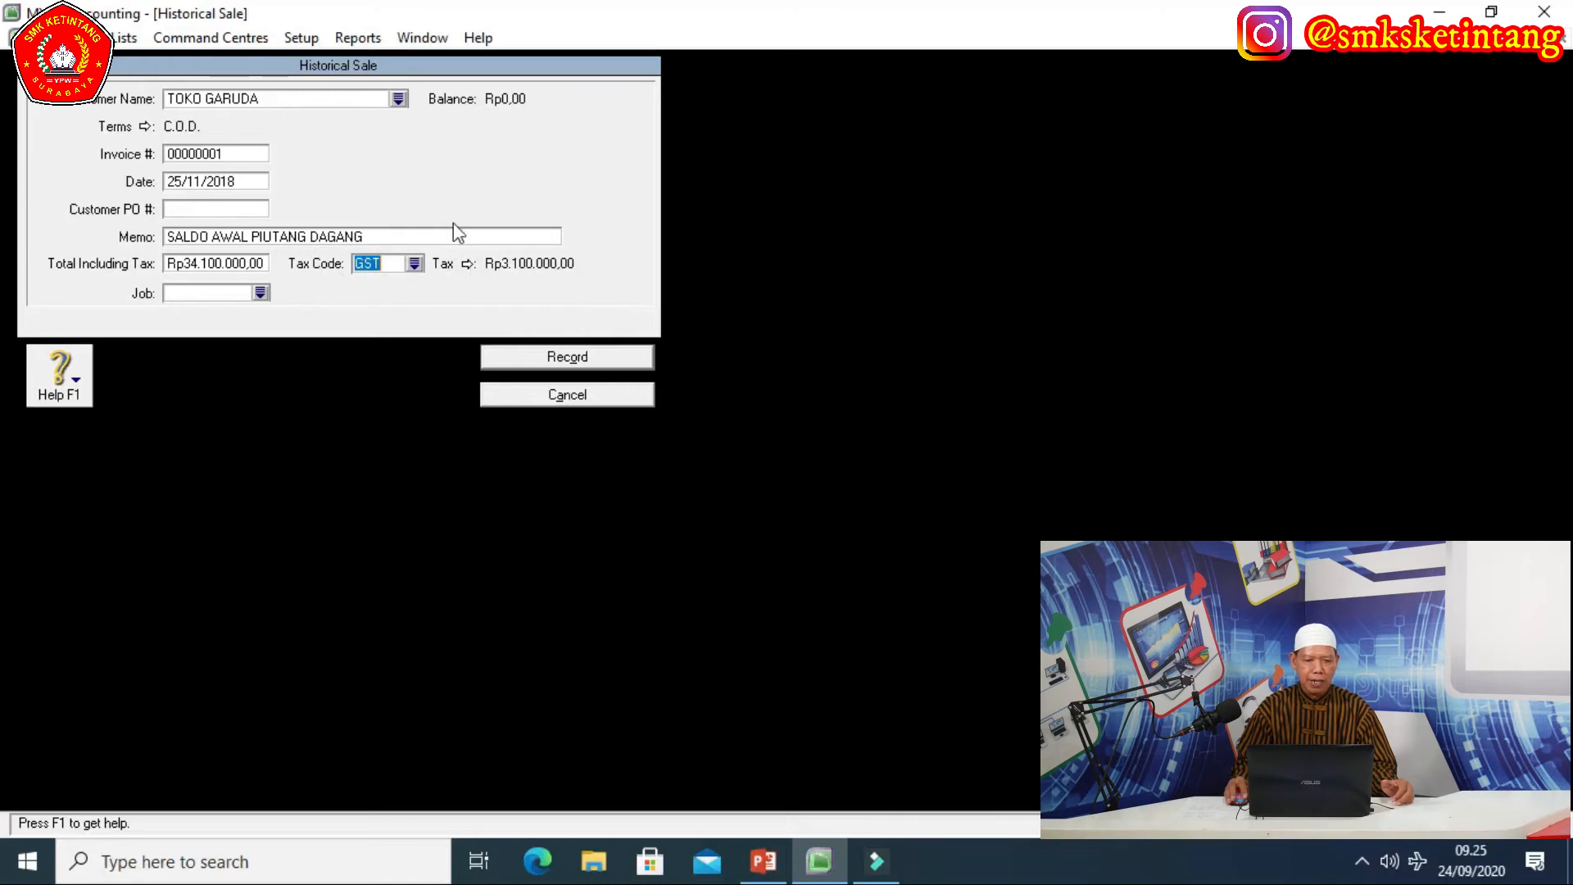
Apply tax code PPN to TOKO GARUDA's historical sale and record it.
click(413, 264)
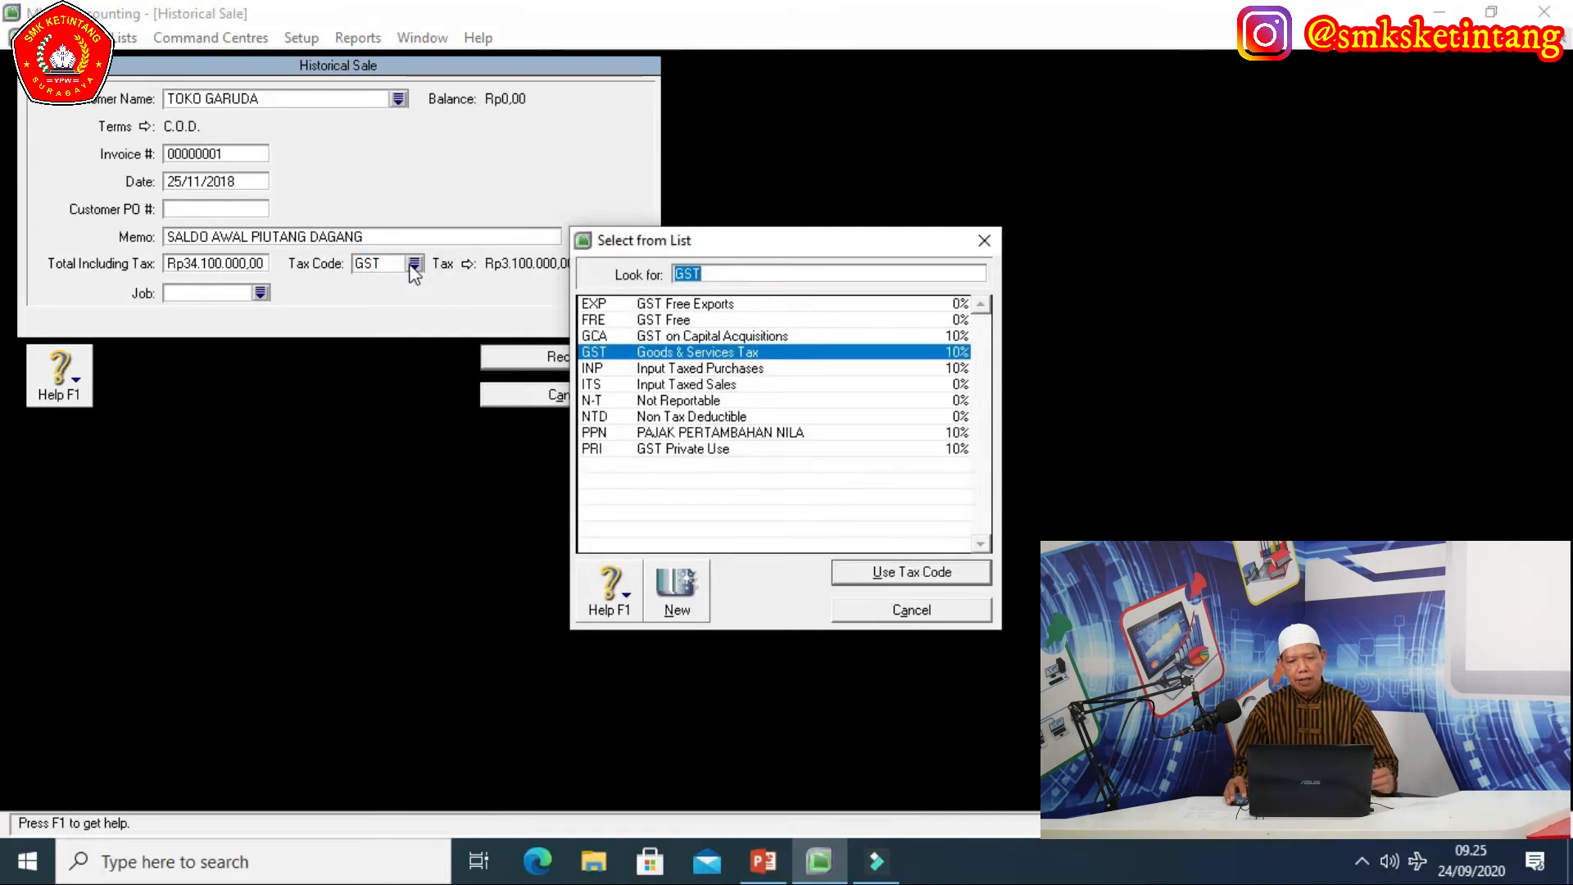
click(698, 434)
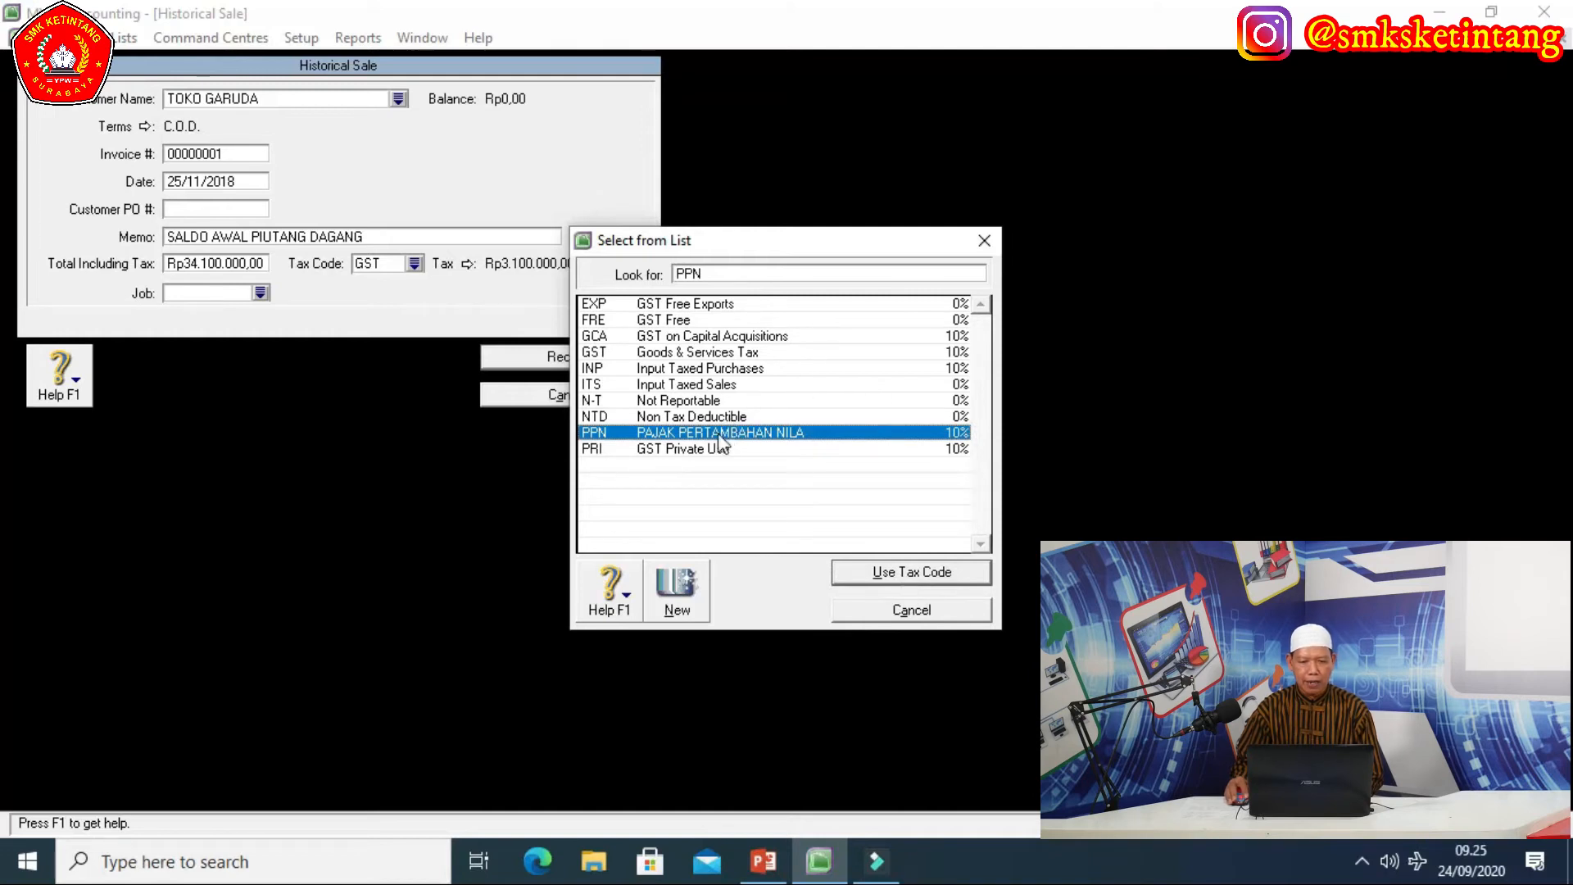
click(937, 575)
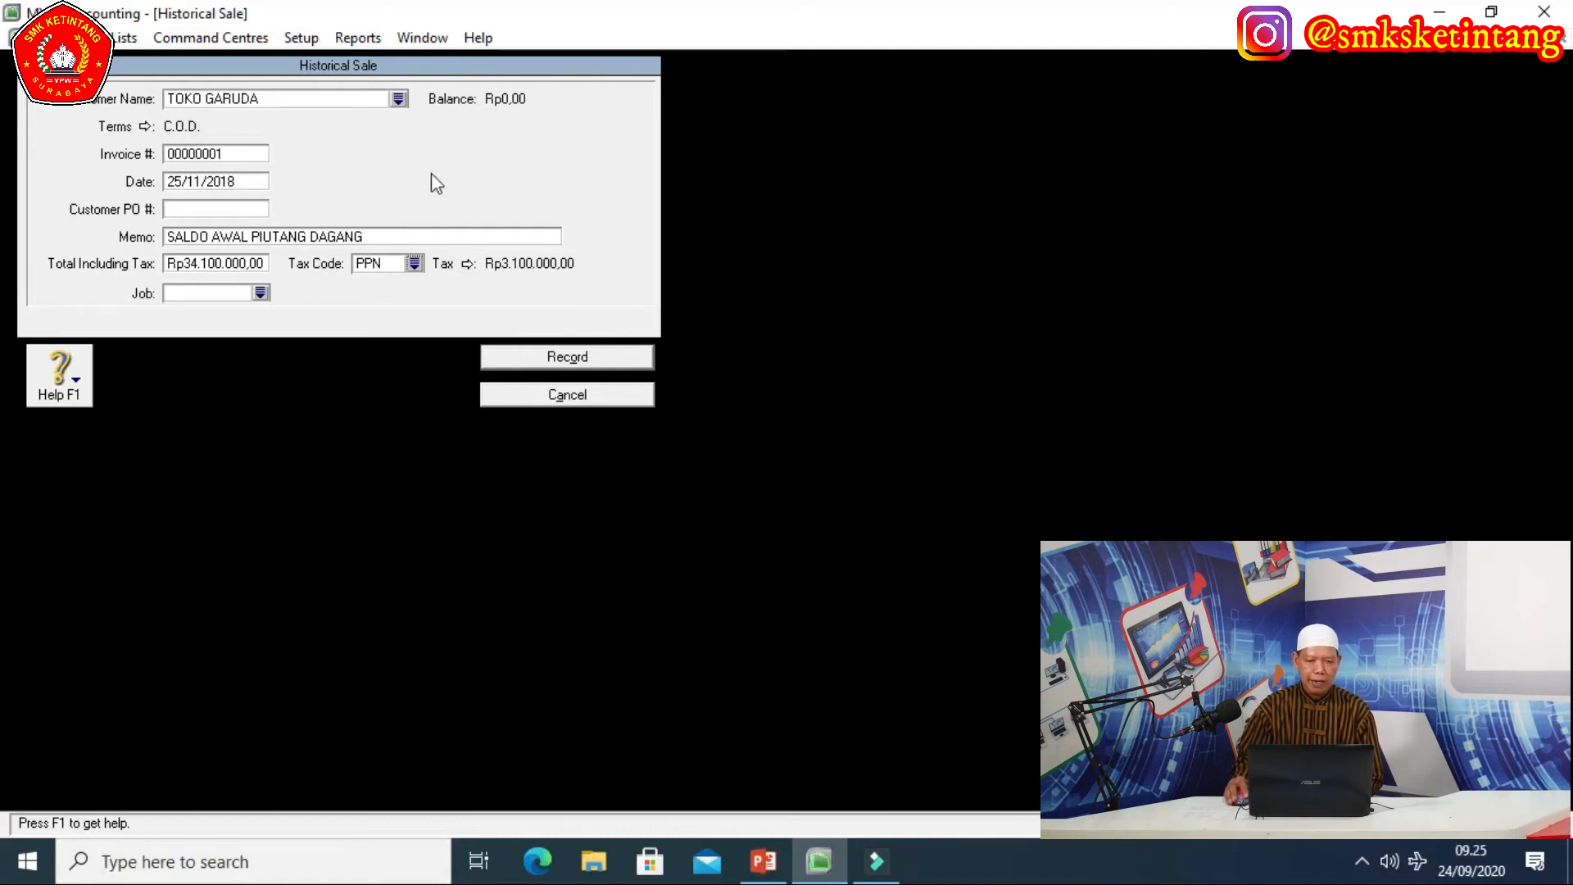
click(590, 361)
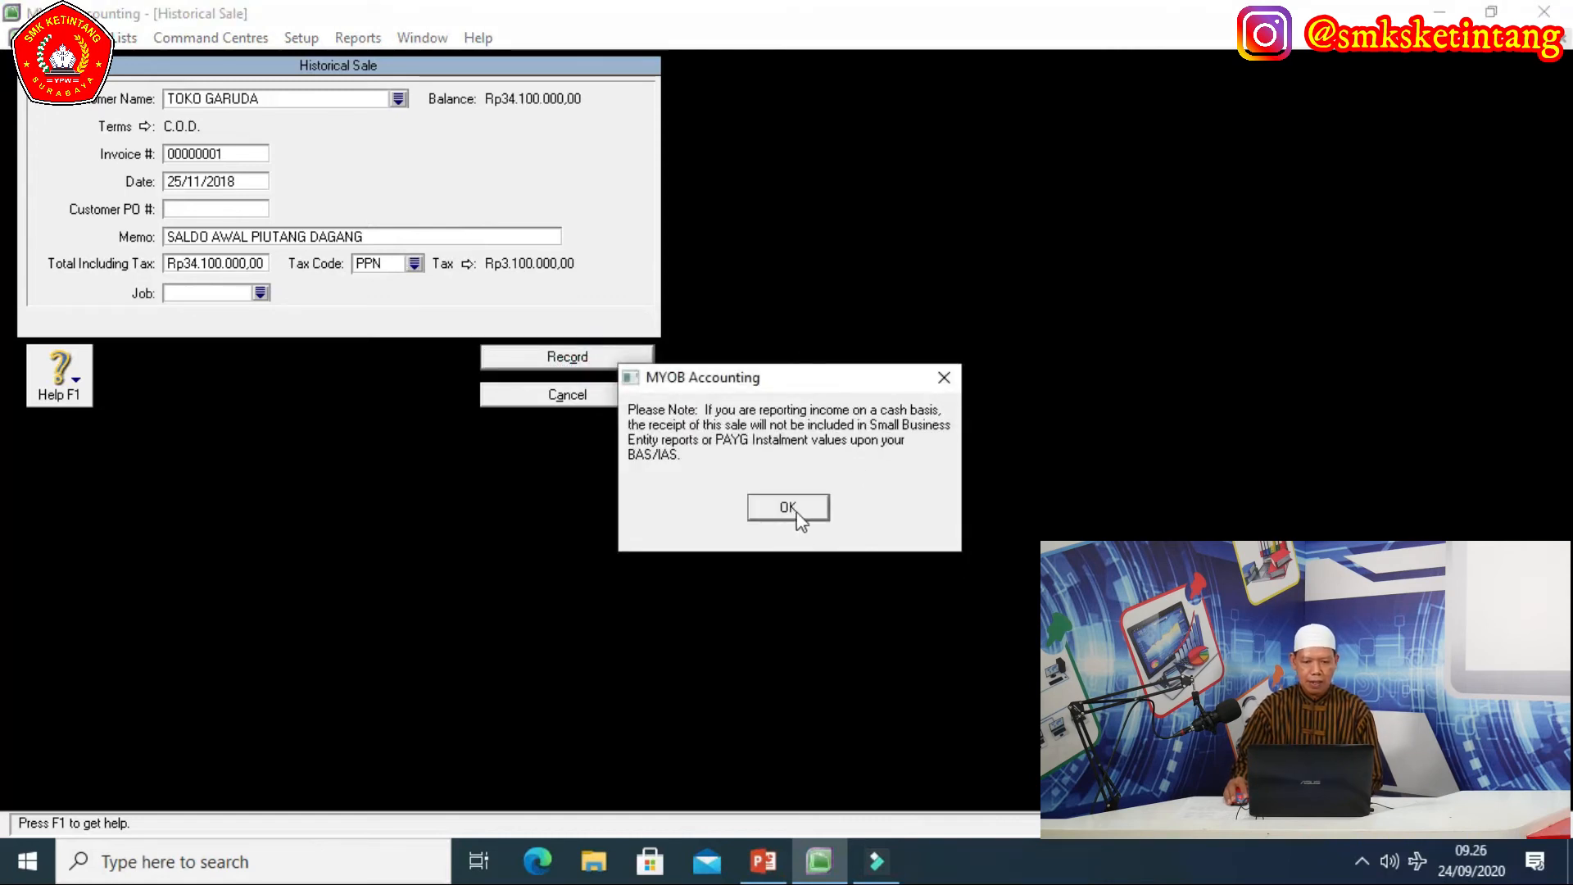
Dismiss the cash-basis note and close Customer Balances, with TOKO GARUDA at Rp34.100.000,00.
click(792, 509)
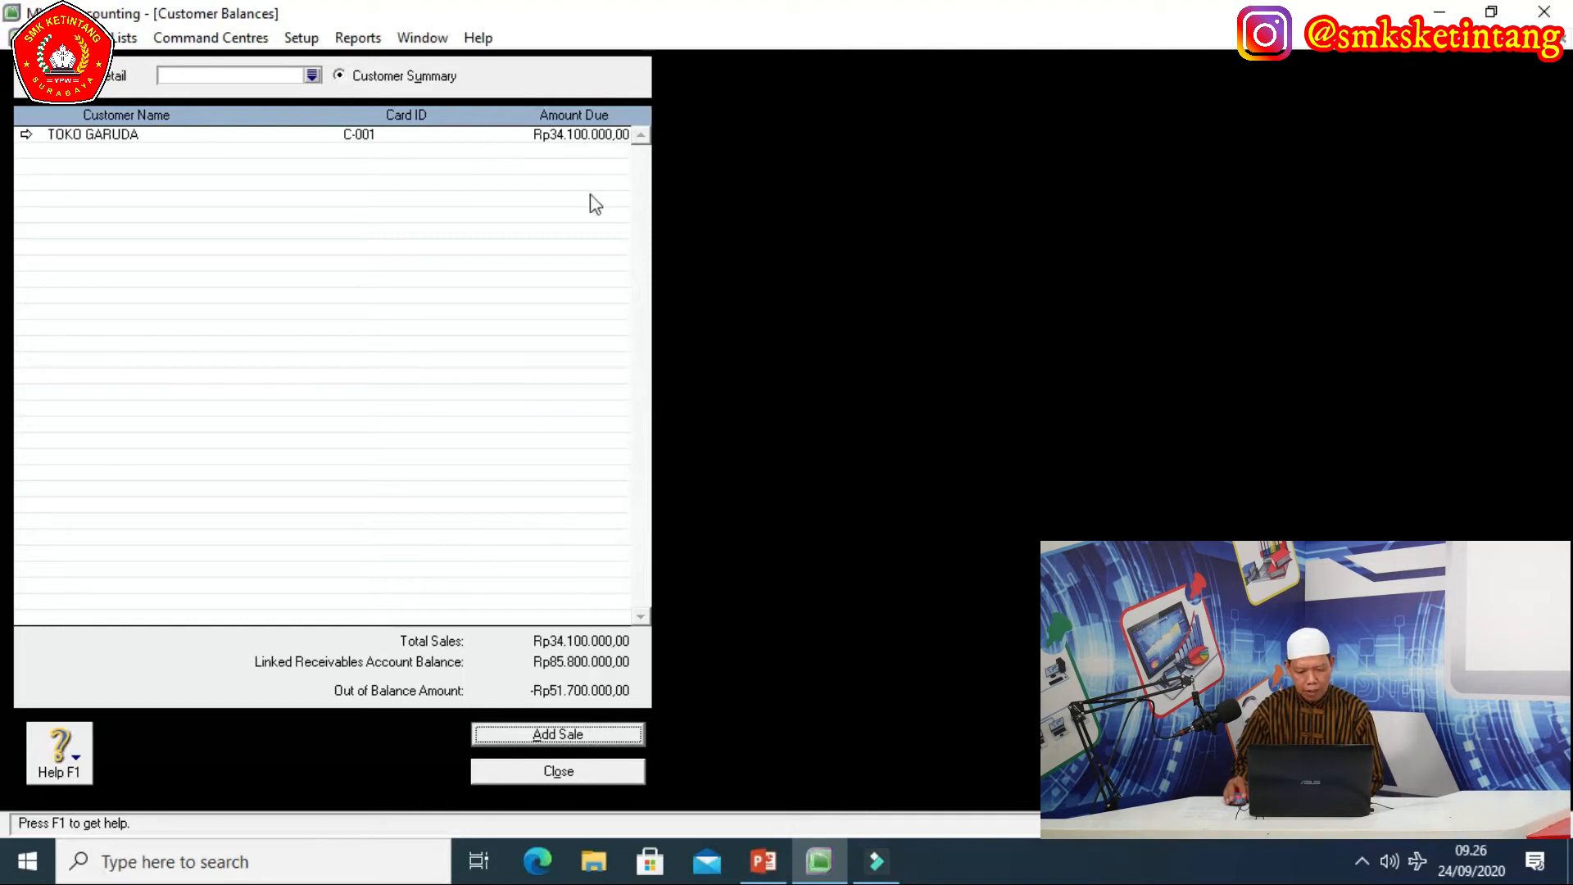
click(566, 774)
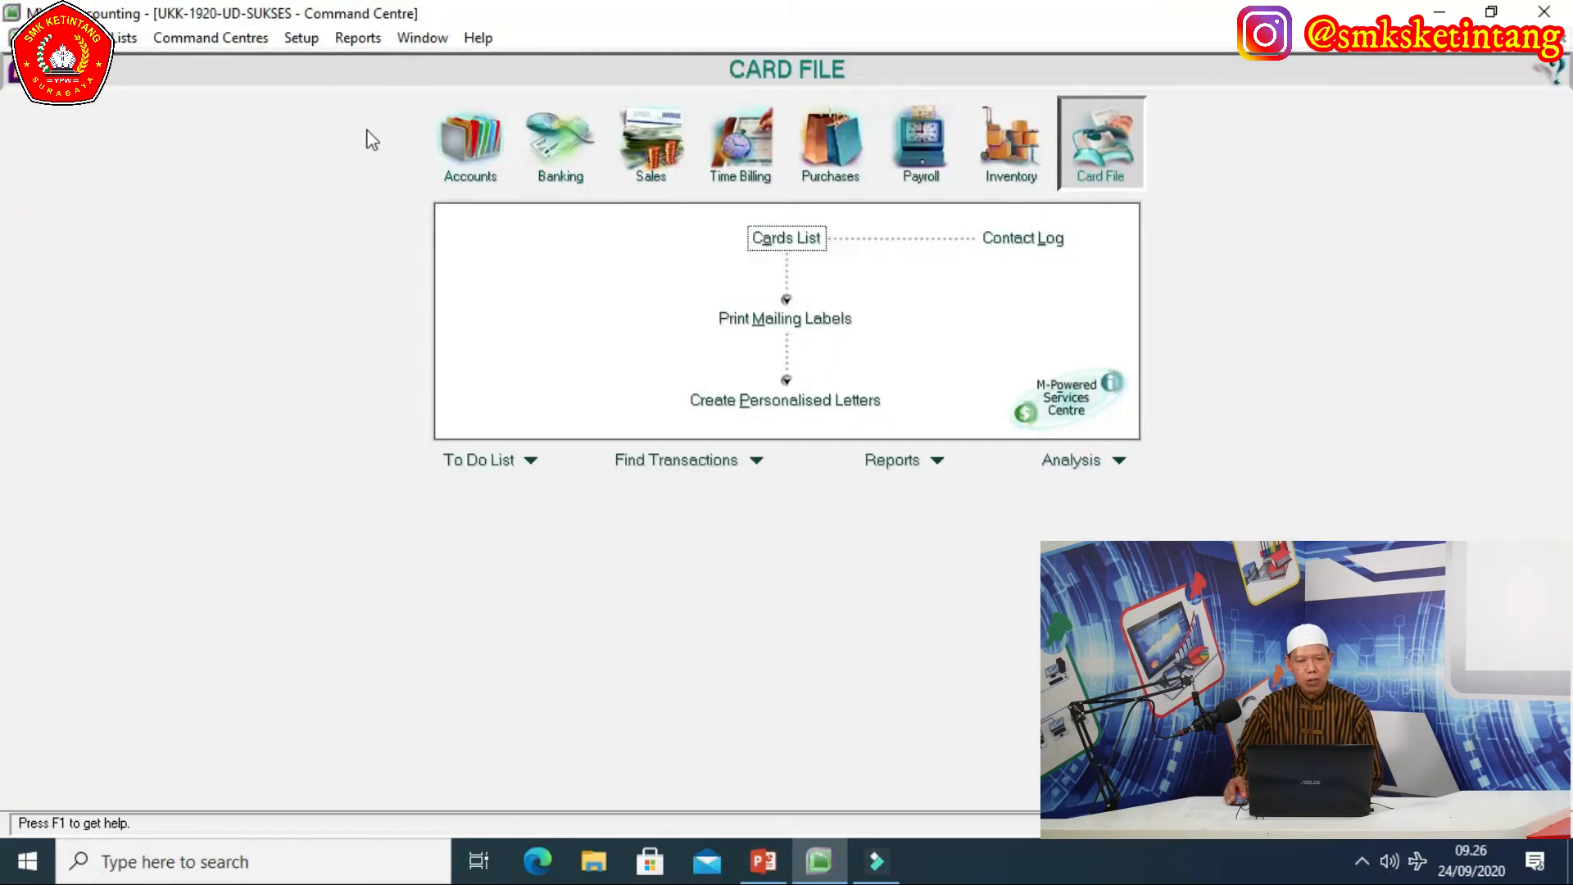
click(302, 38)
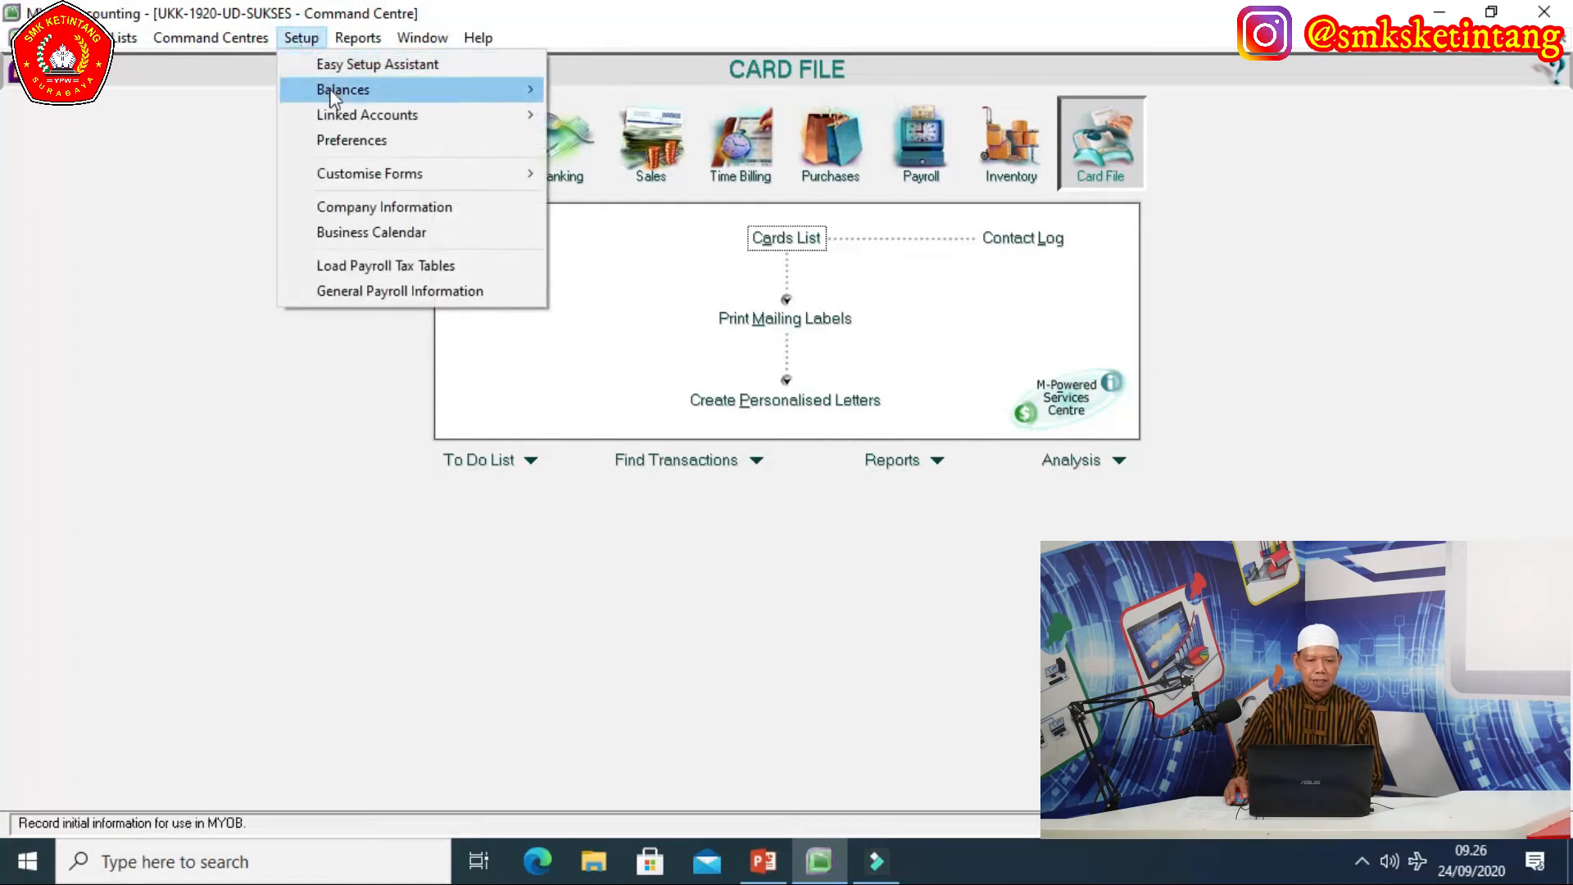
Open Supplier Balances from Setup > Balances and add a new historical purchase.
mouse_move(331, 96)
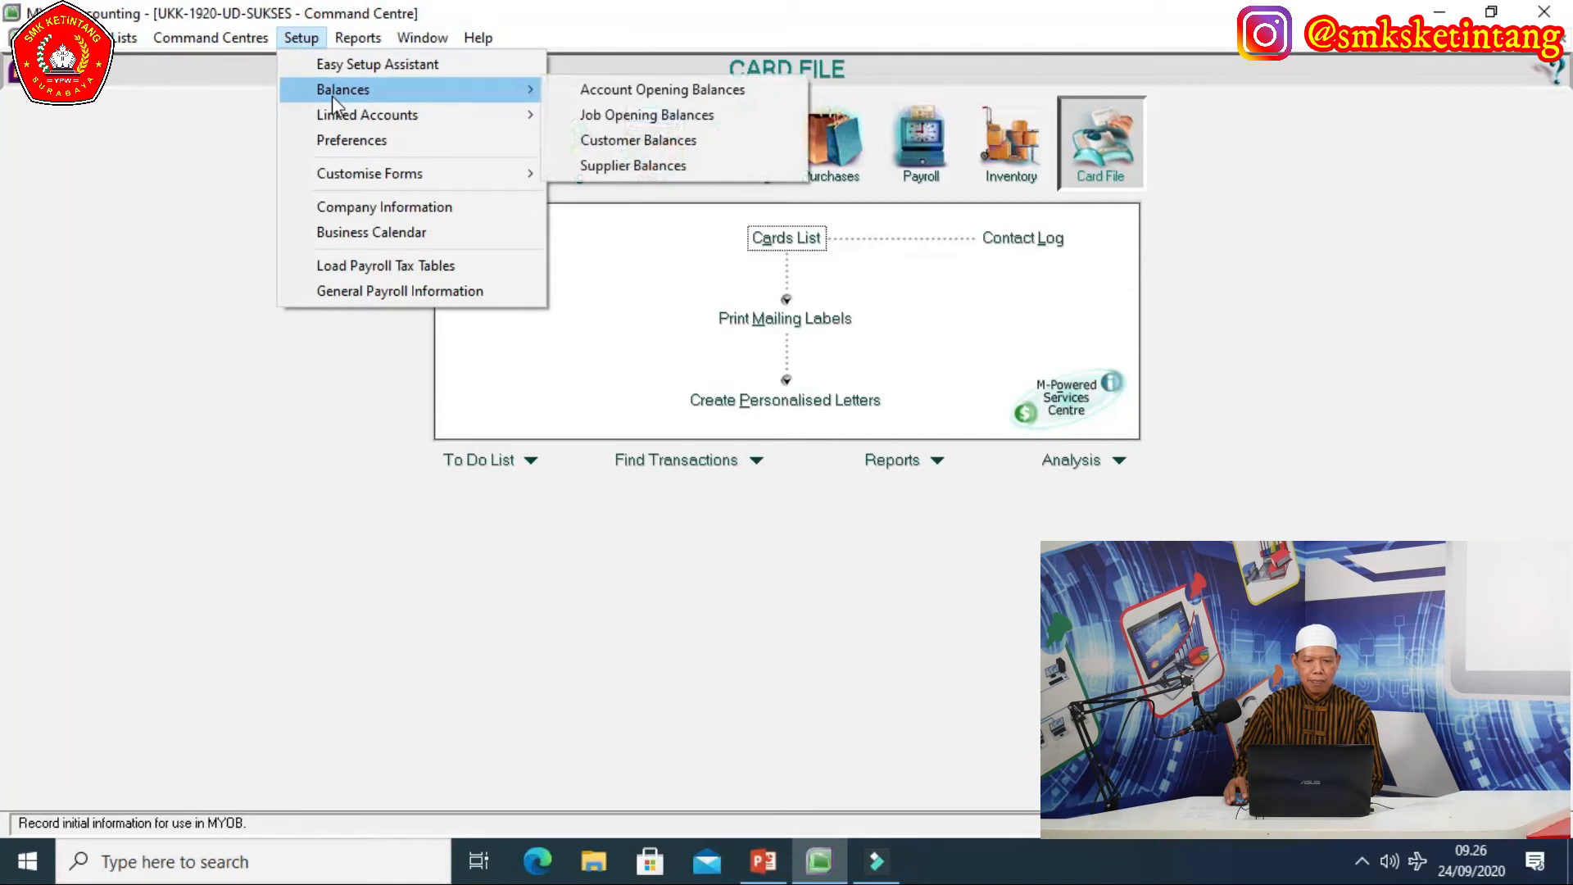
click(648, 172)
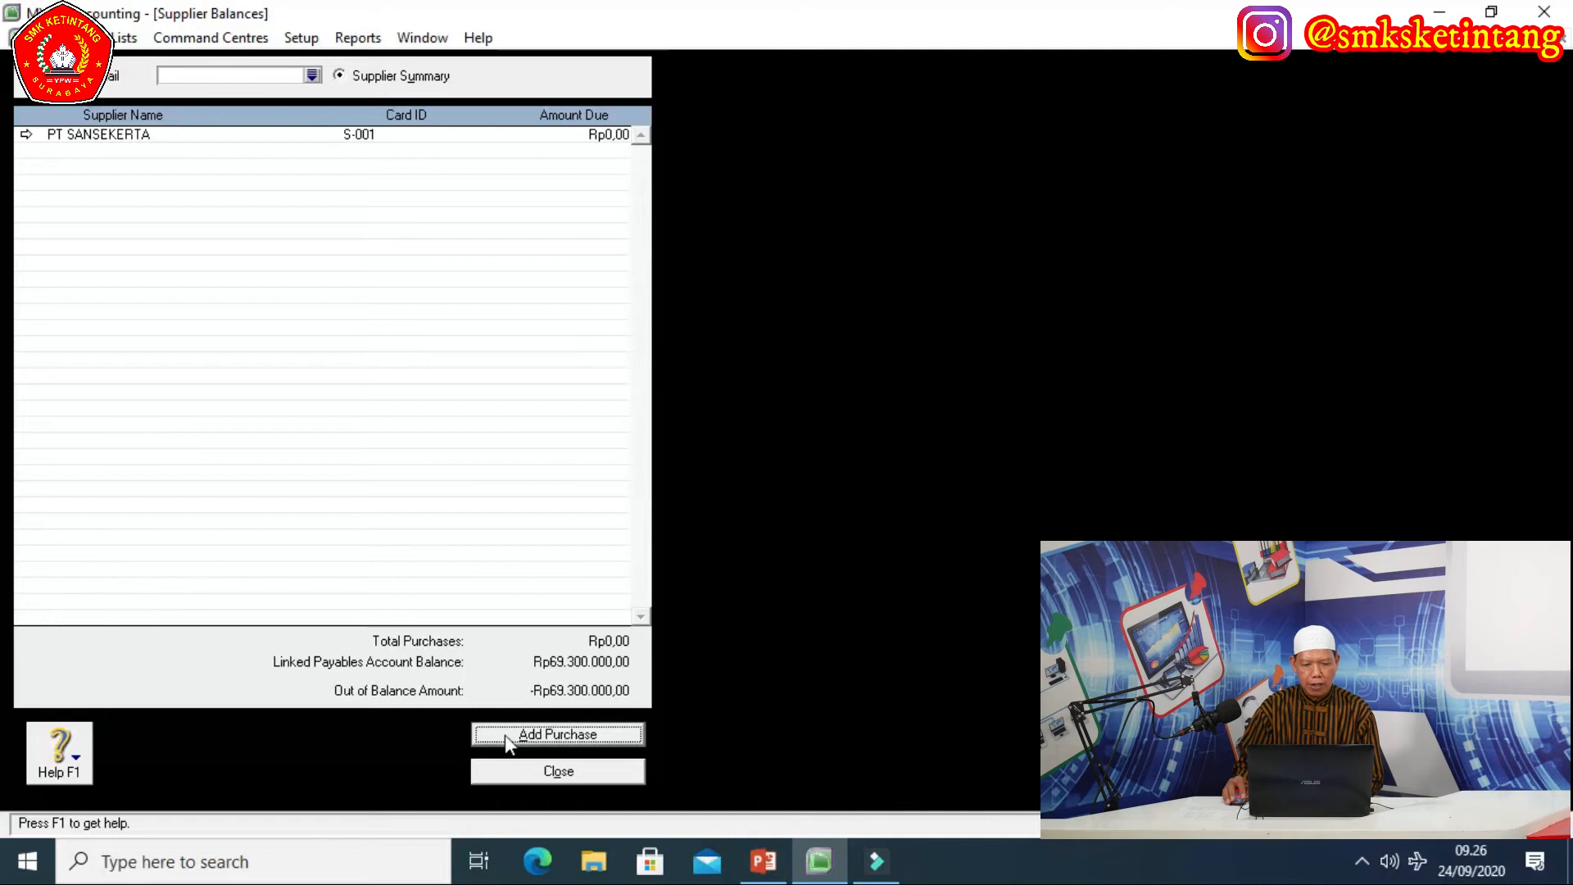
click(545, 736)
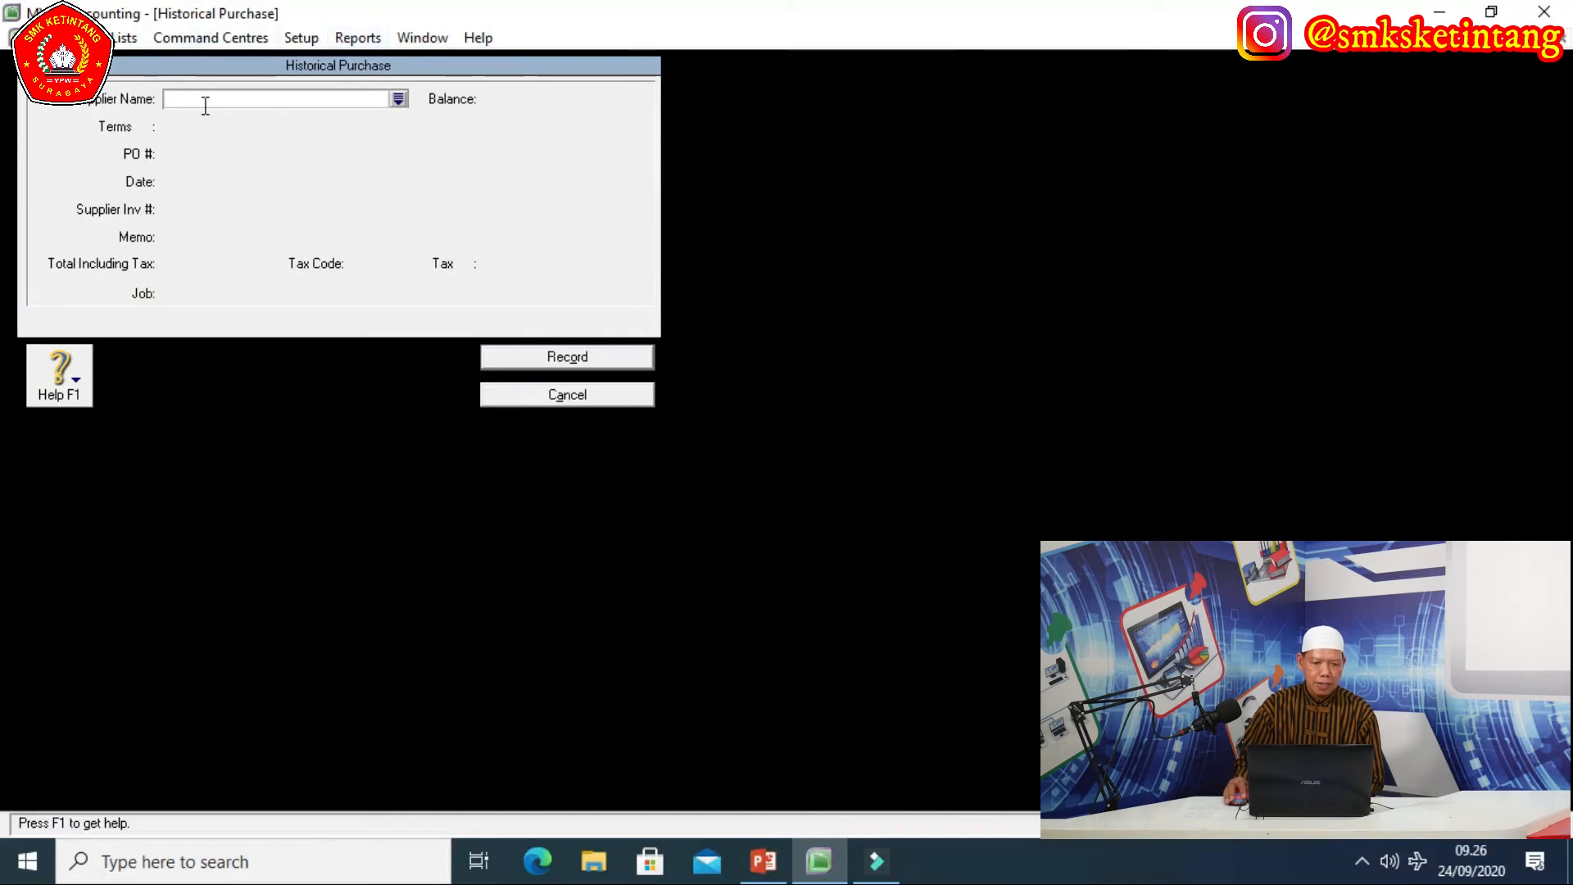
Choose PT SANSEKERTA as the purchase's supplier and re-enter the purchase date.
click(398, 100)
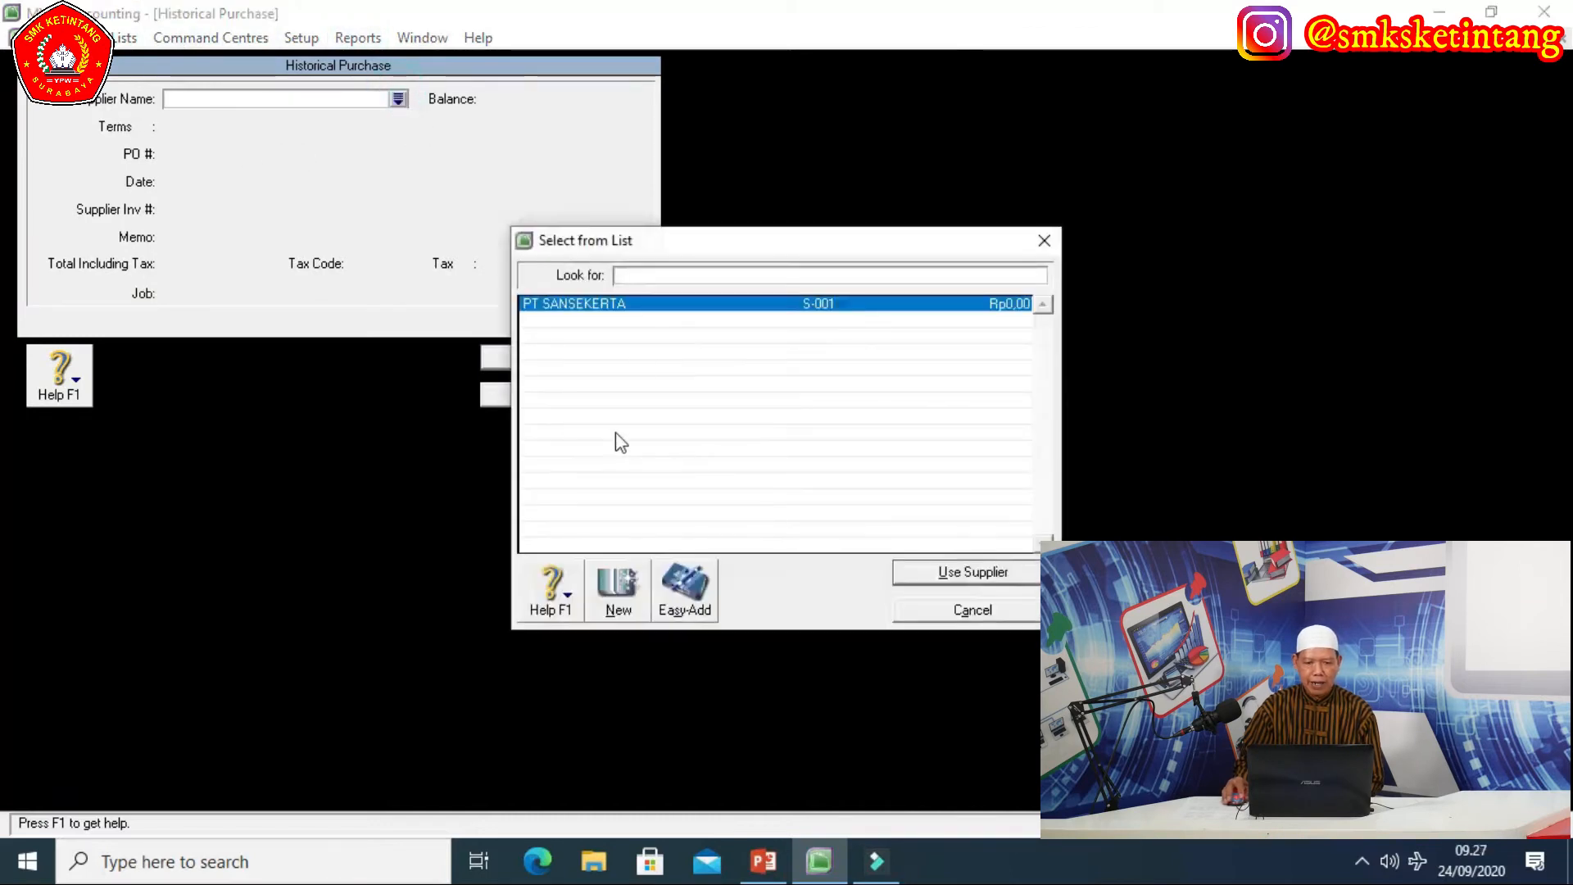
click(568, 314)
click(929, 572)
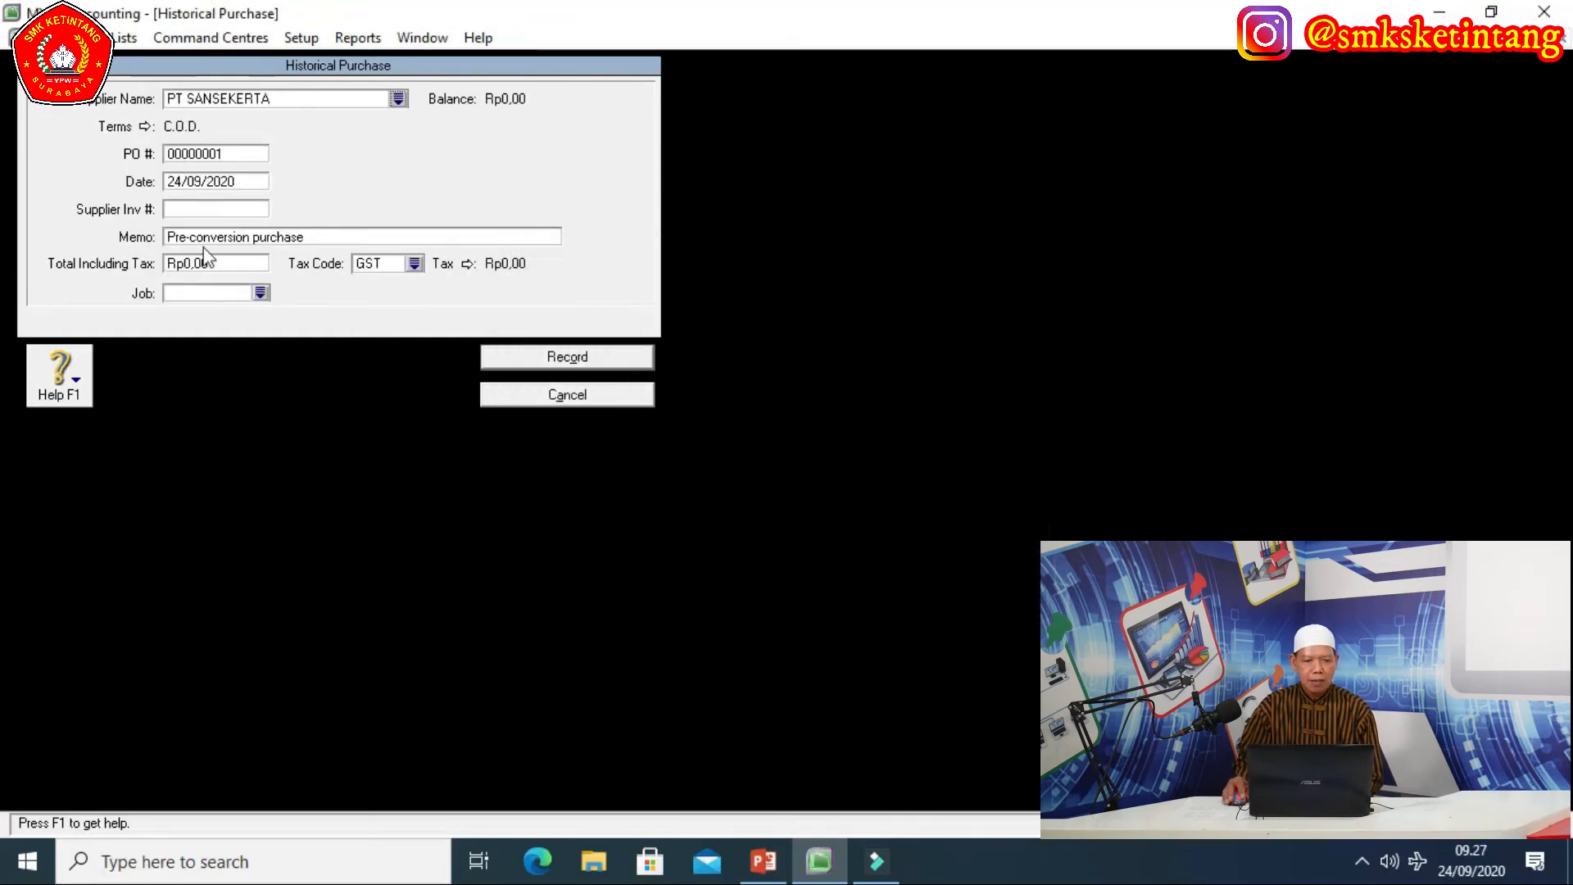
click(243, 181)
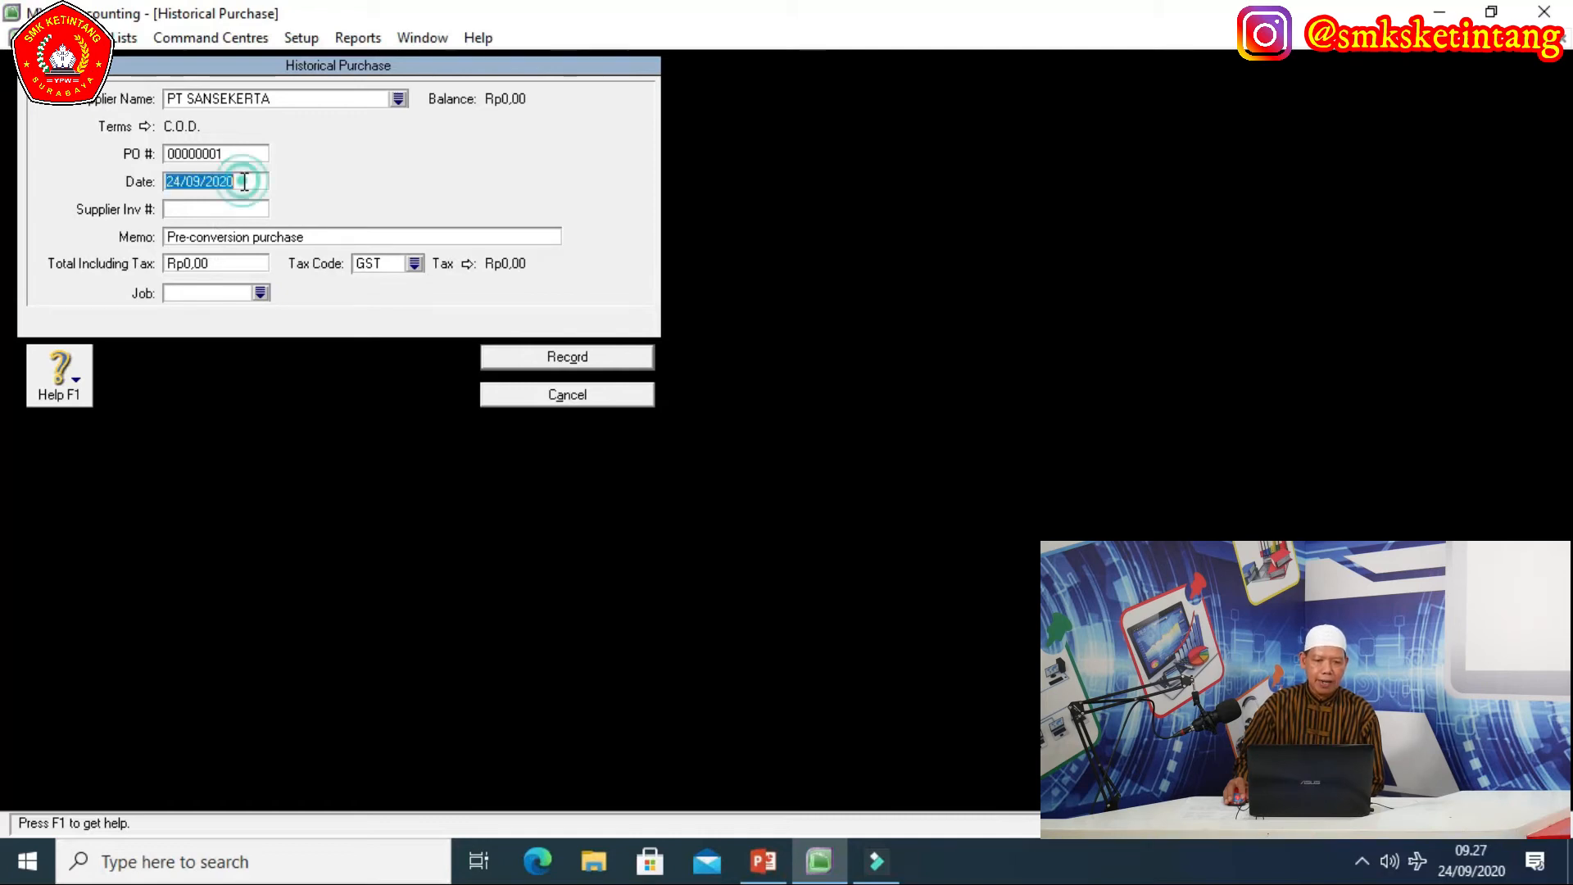
click(242, 181)
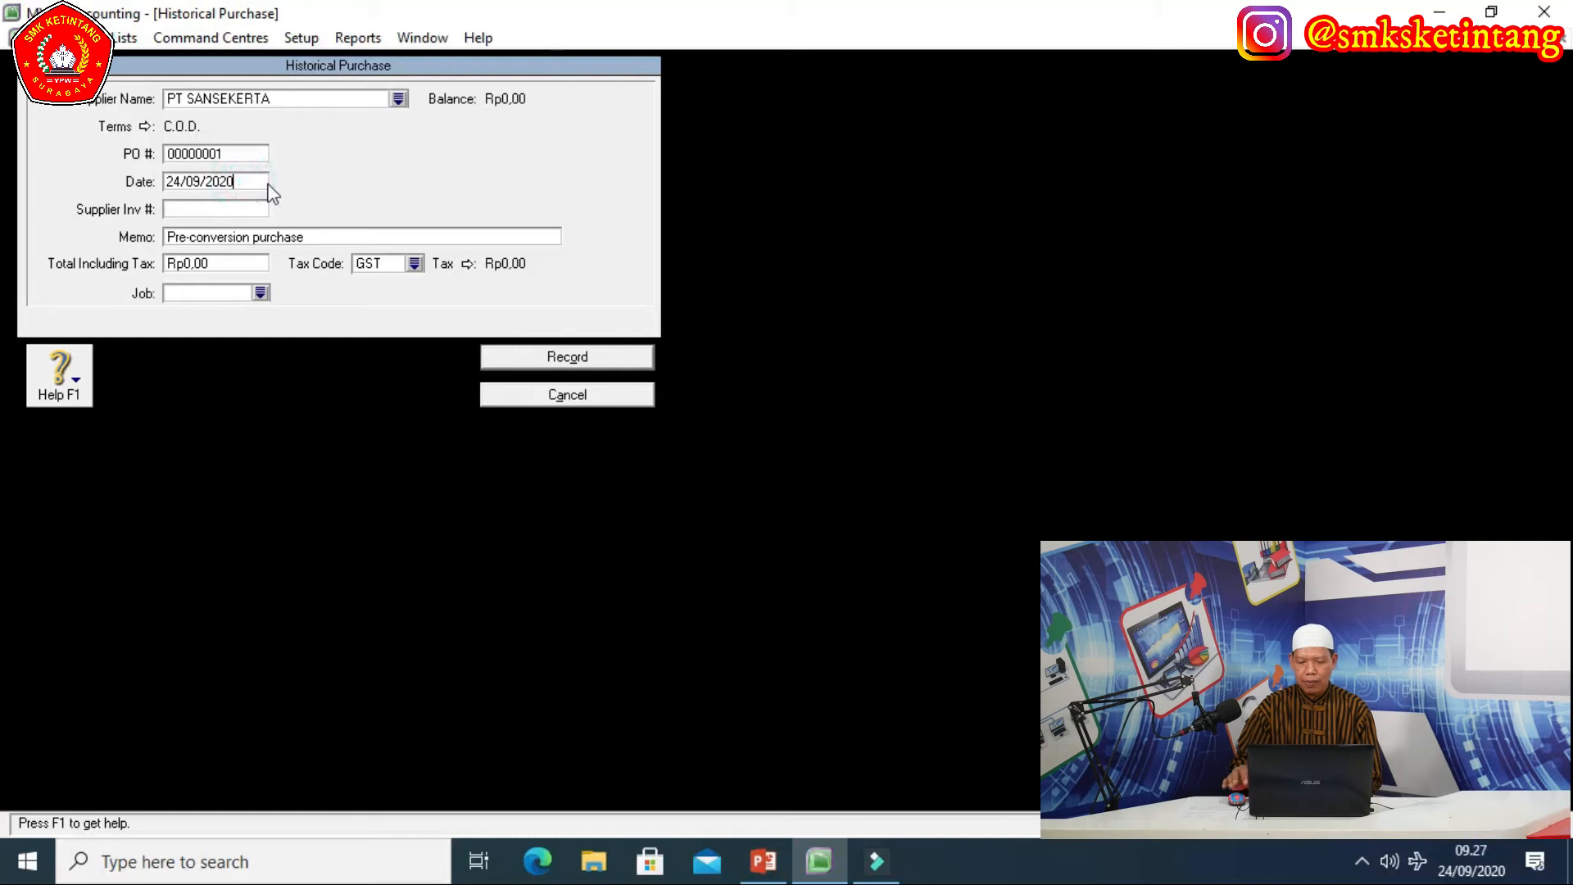
key(BackSpace)
key(BackSpace)
key(BackSpace)
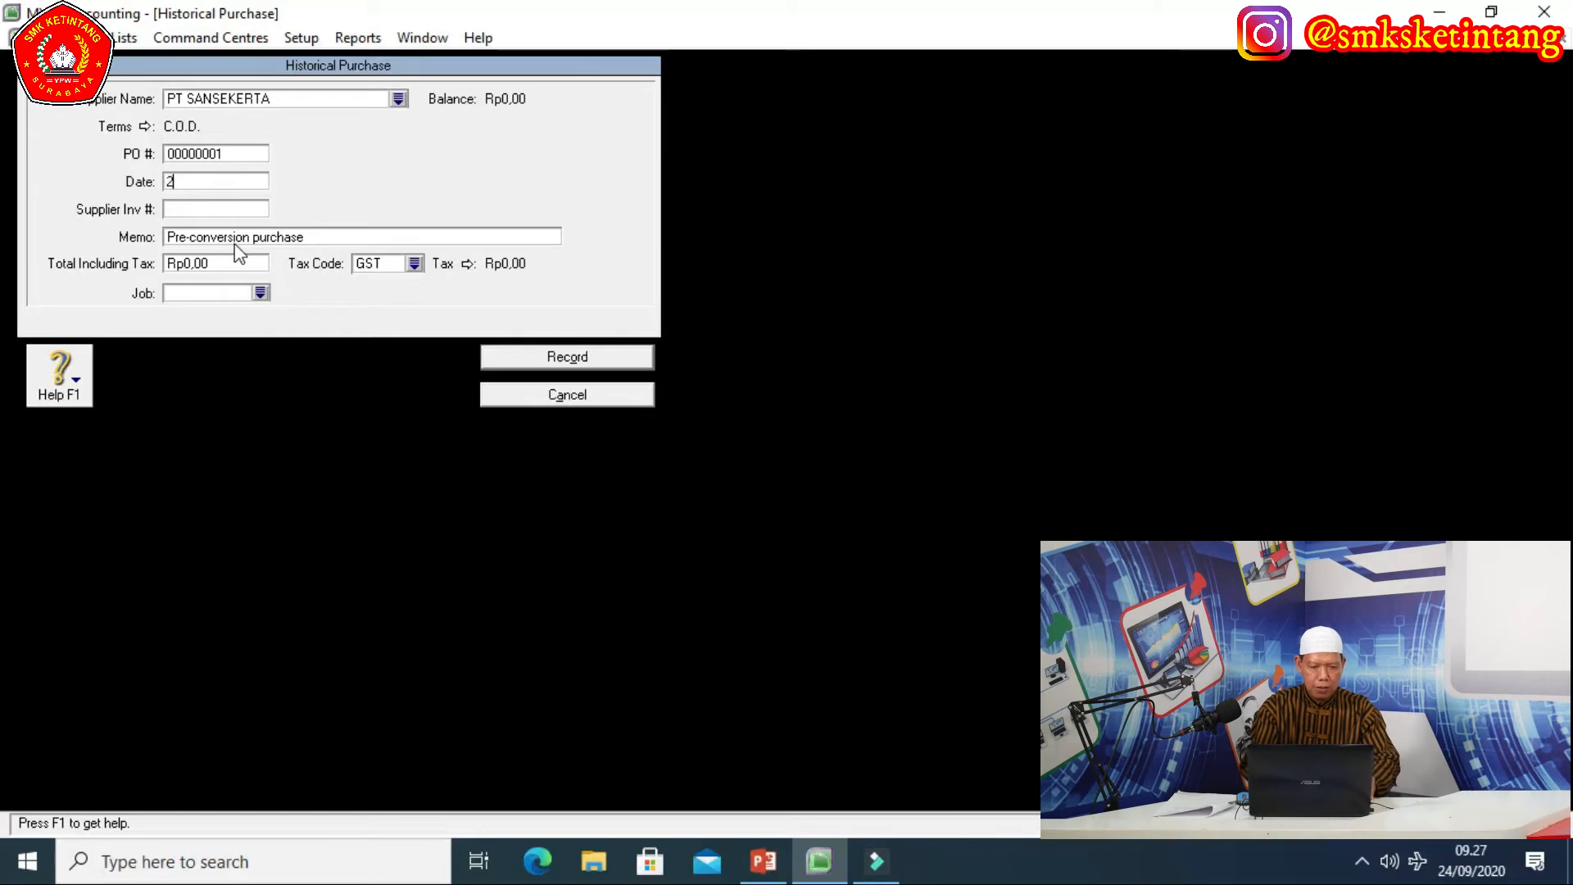
text(/11/2018)
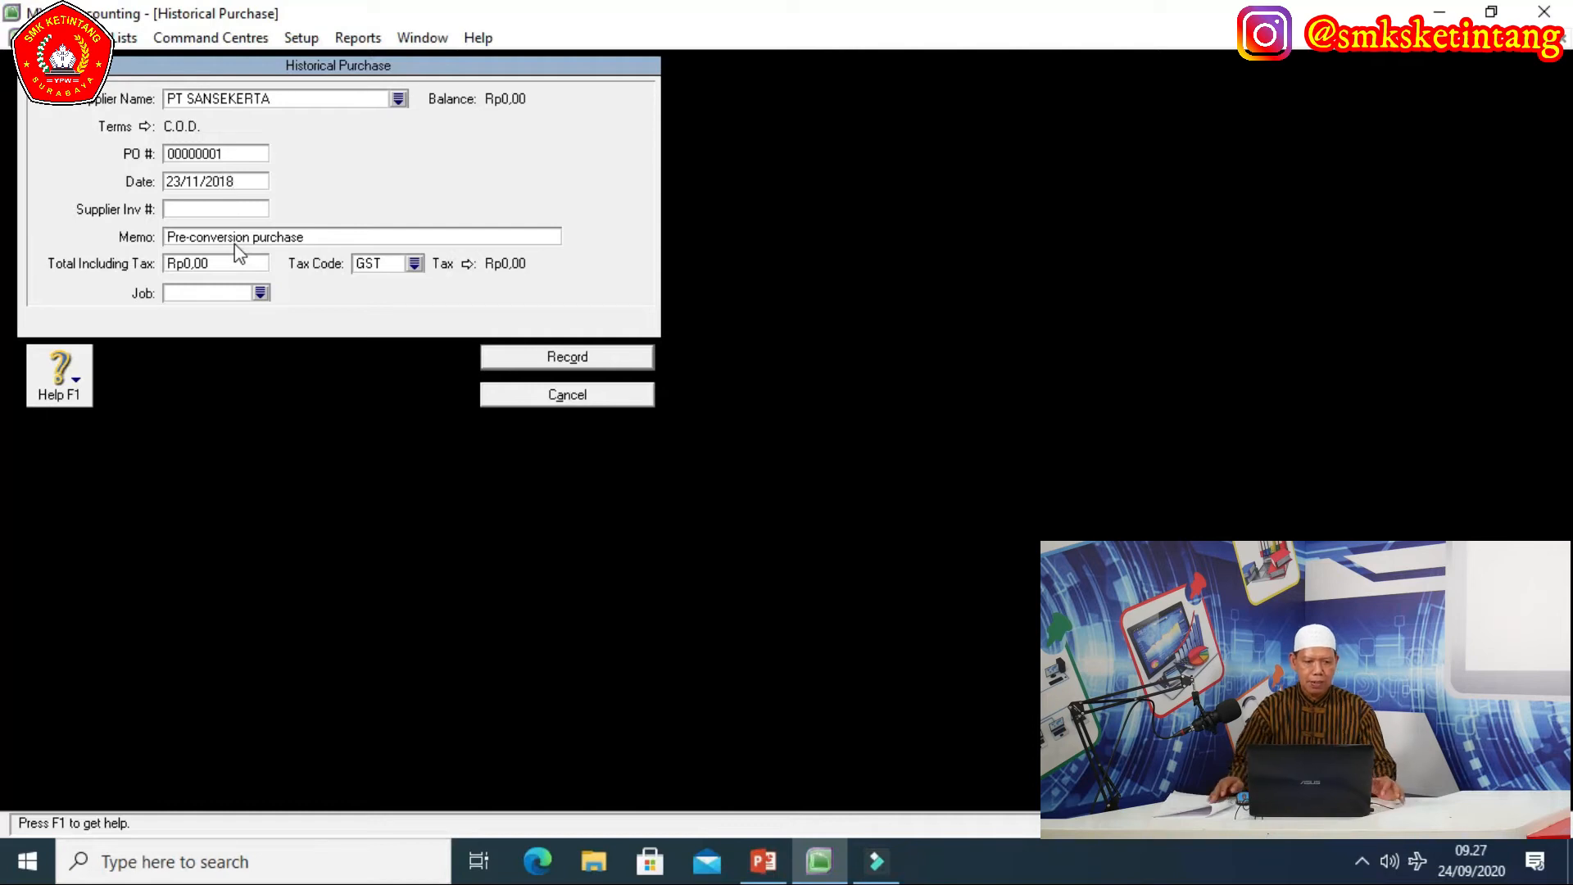
Replace the memo with SALDO AWAL HUTANG DAGANG.
click(322, 237)
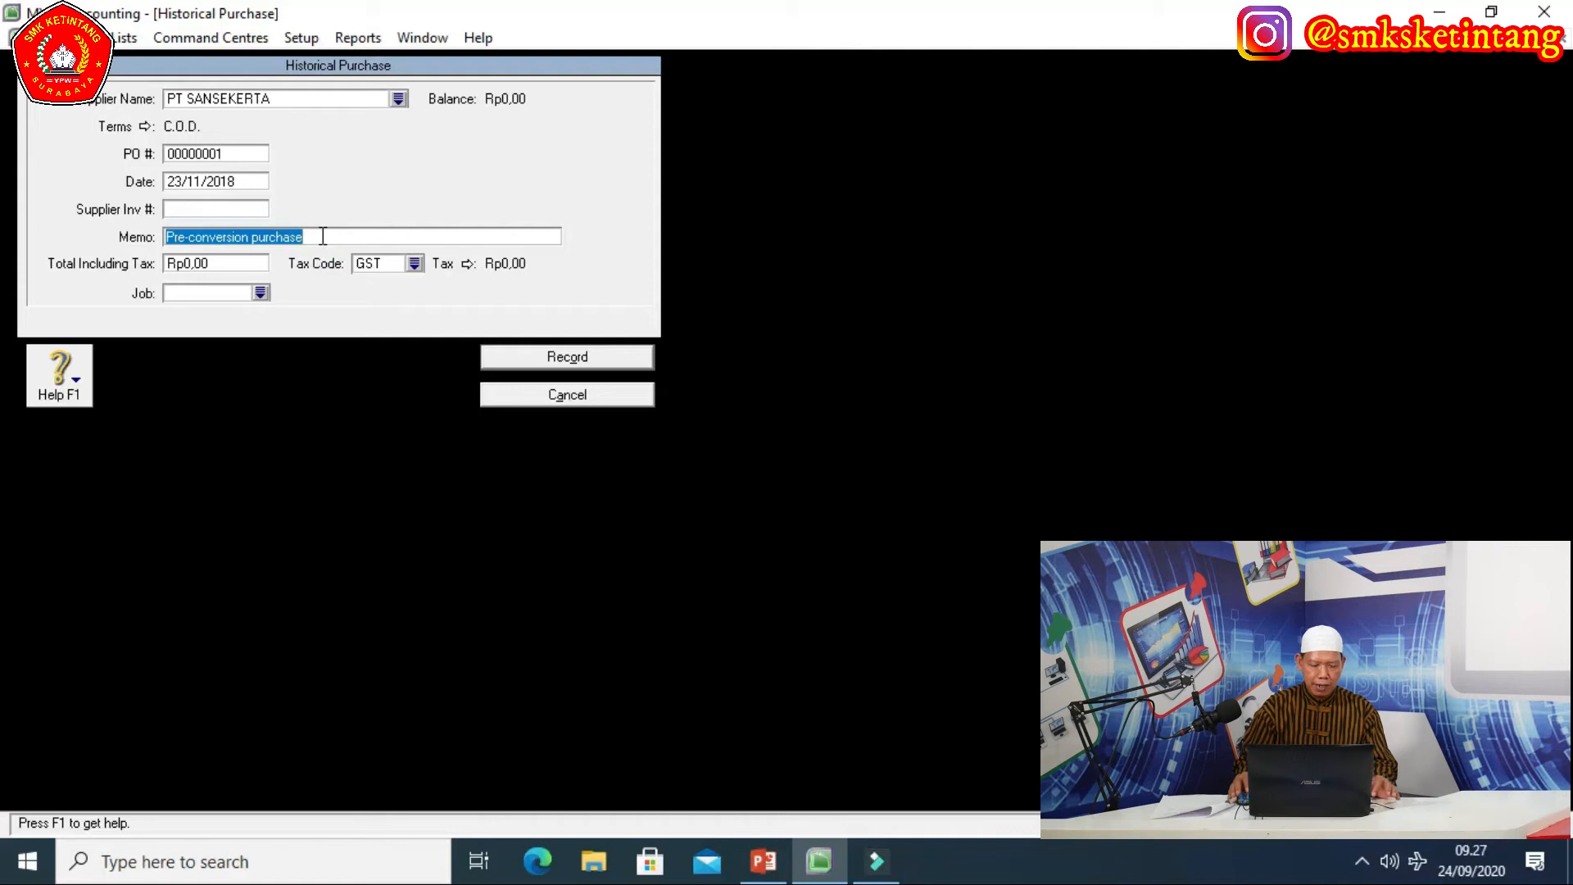
text(SALDO)
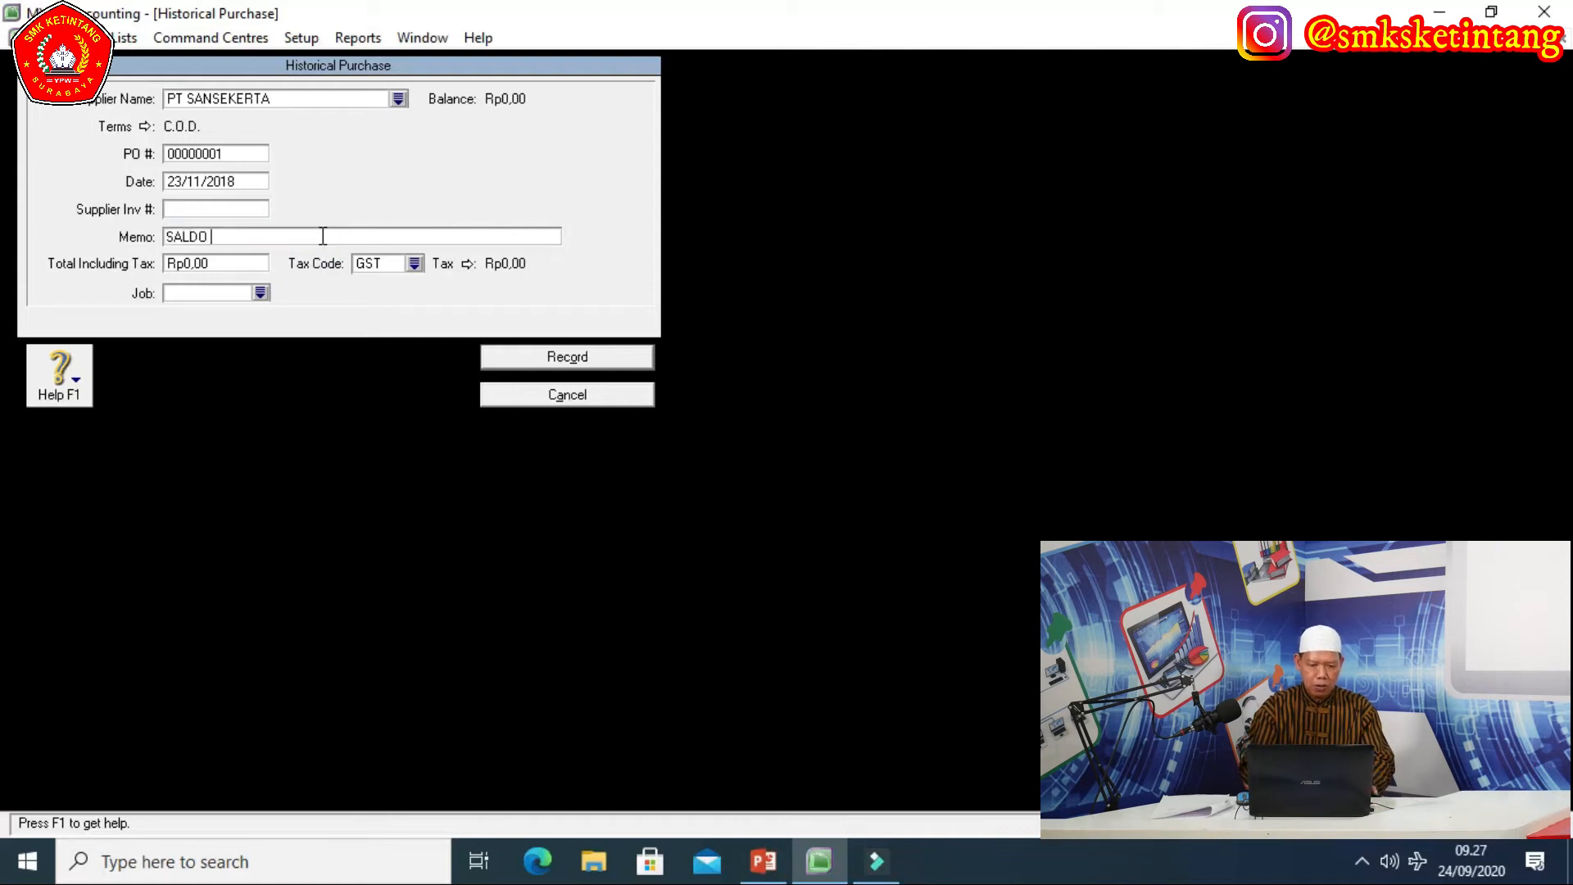
text( HUTANG )
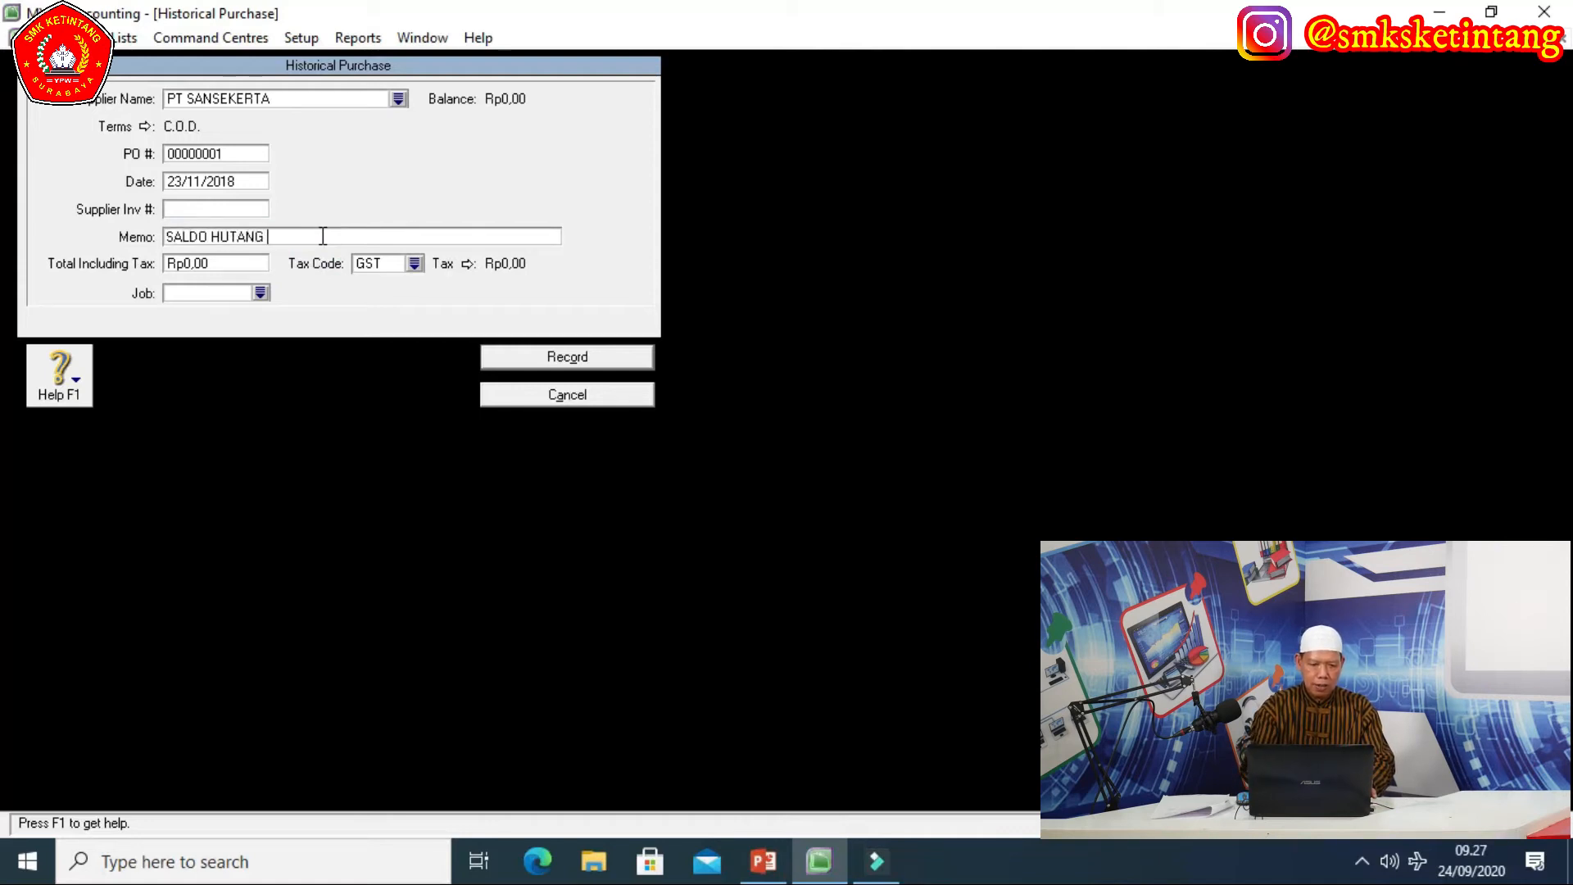
text(DAGANG)
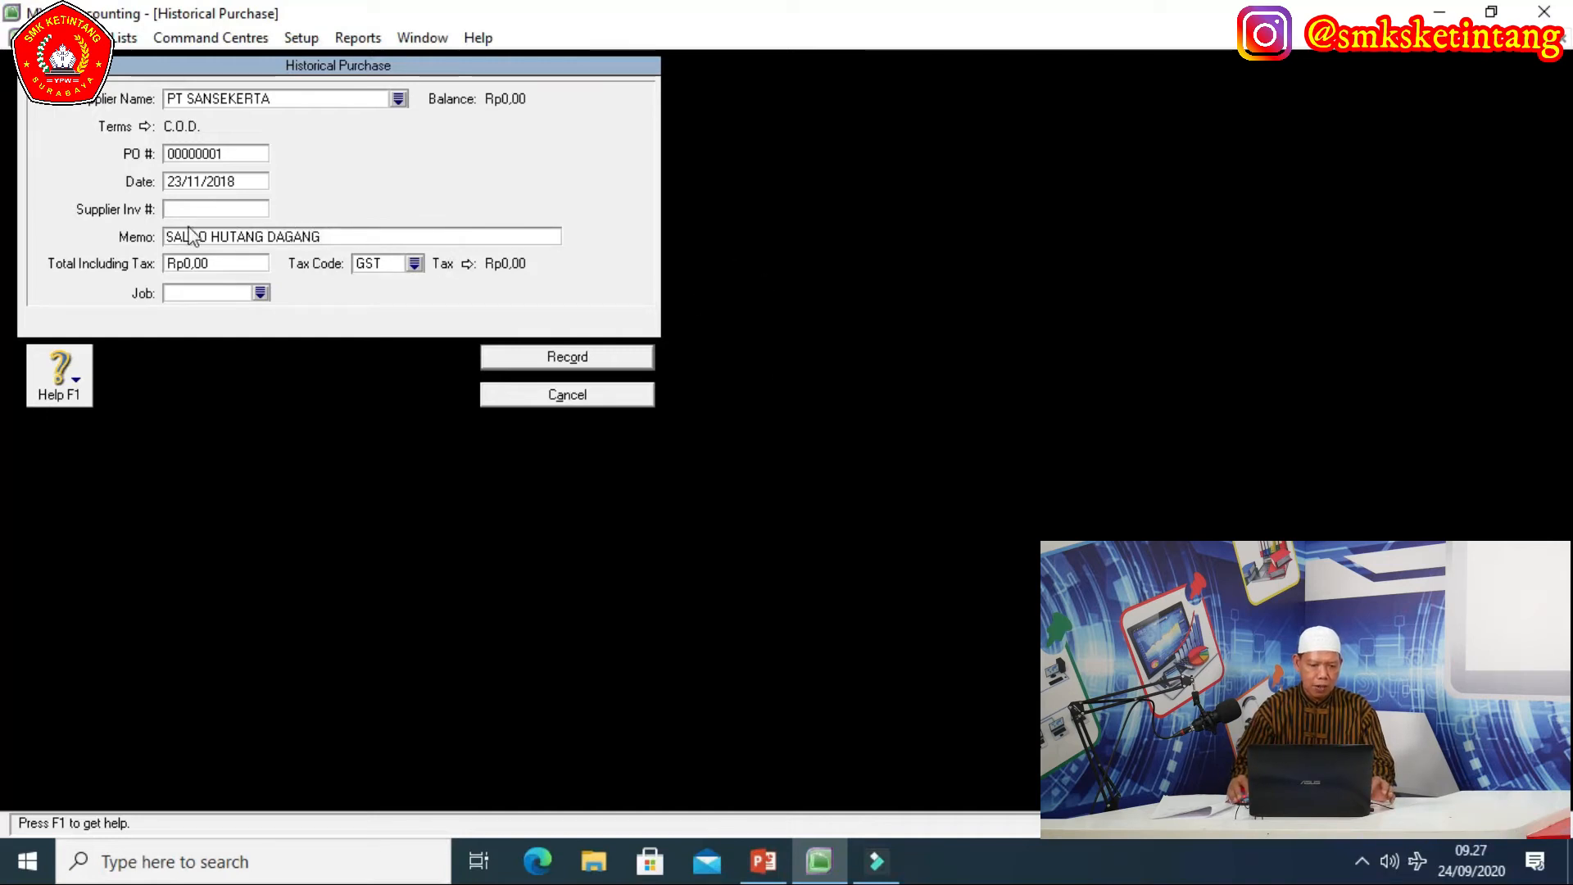
click(210, 237)
text(AWAL)
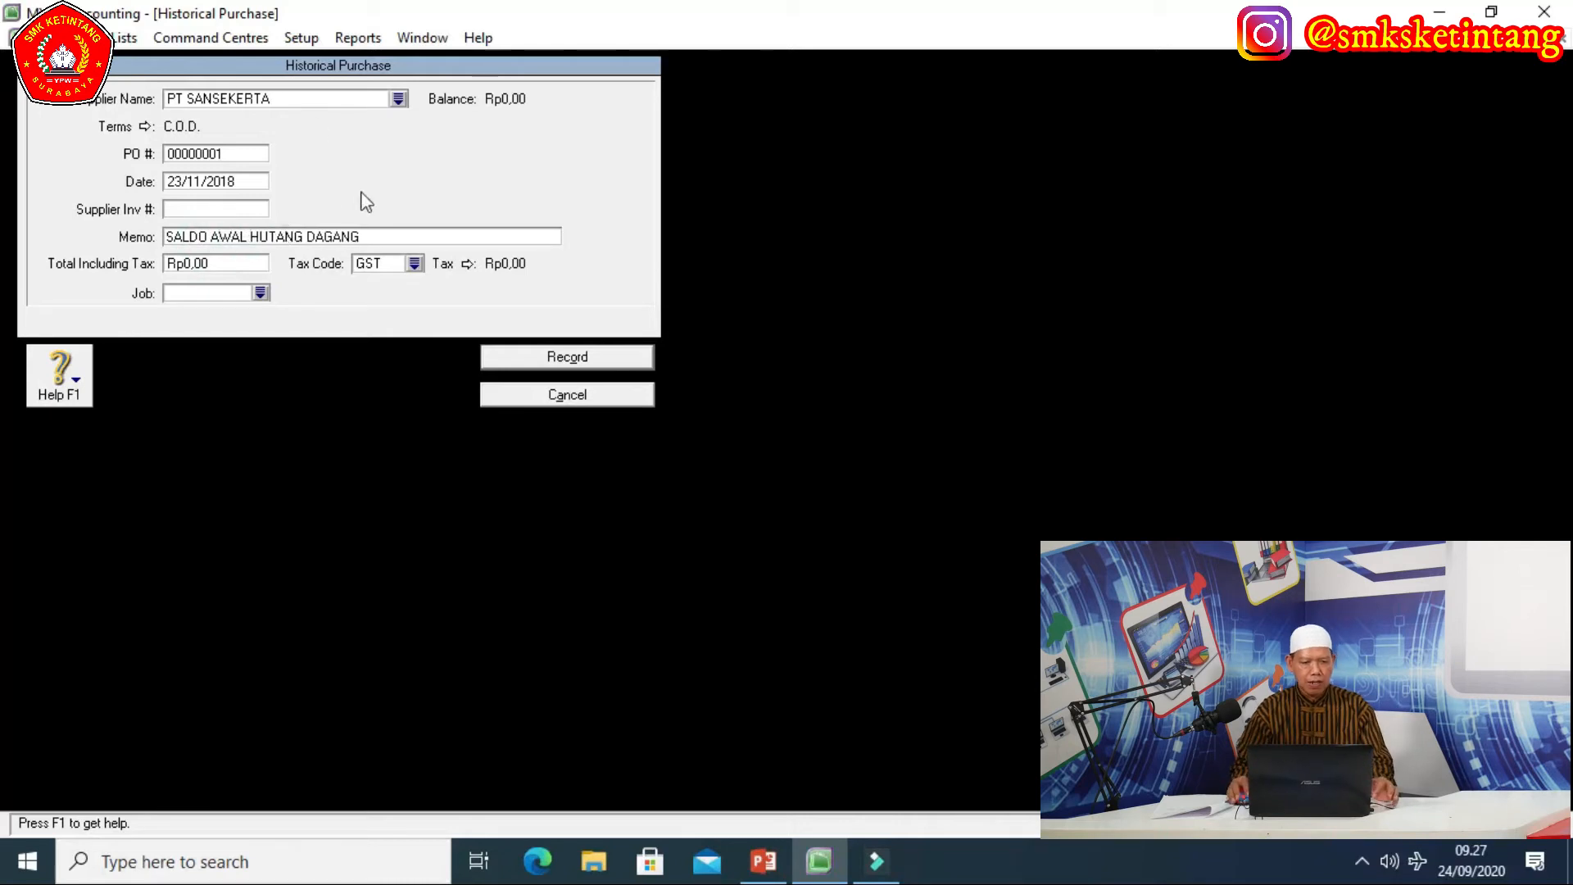
Enter a Rp23.100.000,00 total with tax code PPN and record the historical purchase.
click(215, 264)
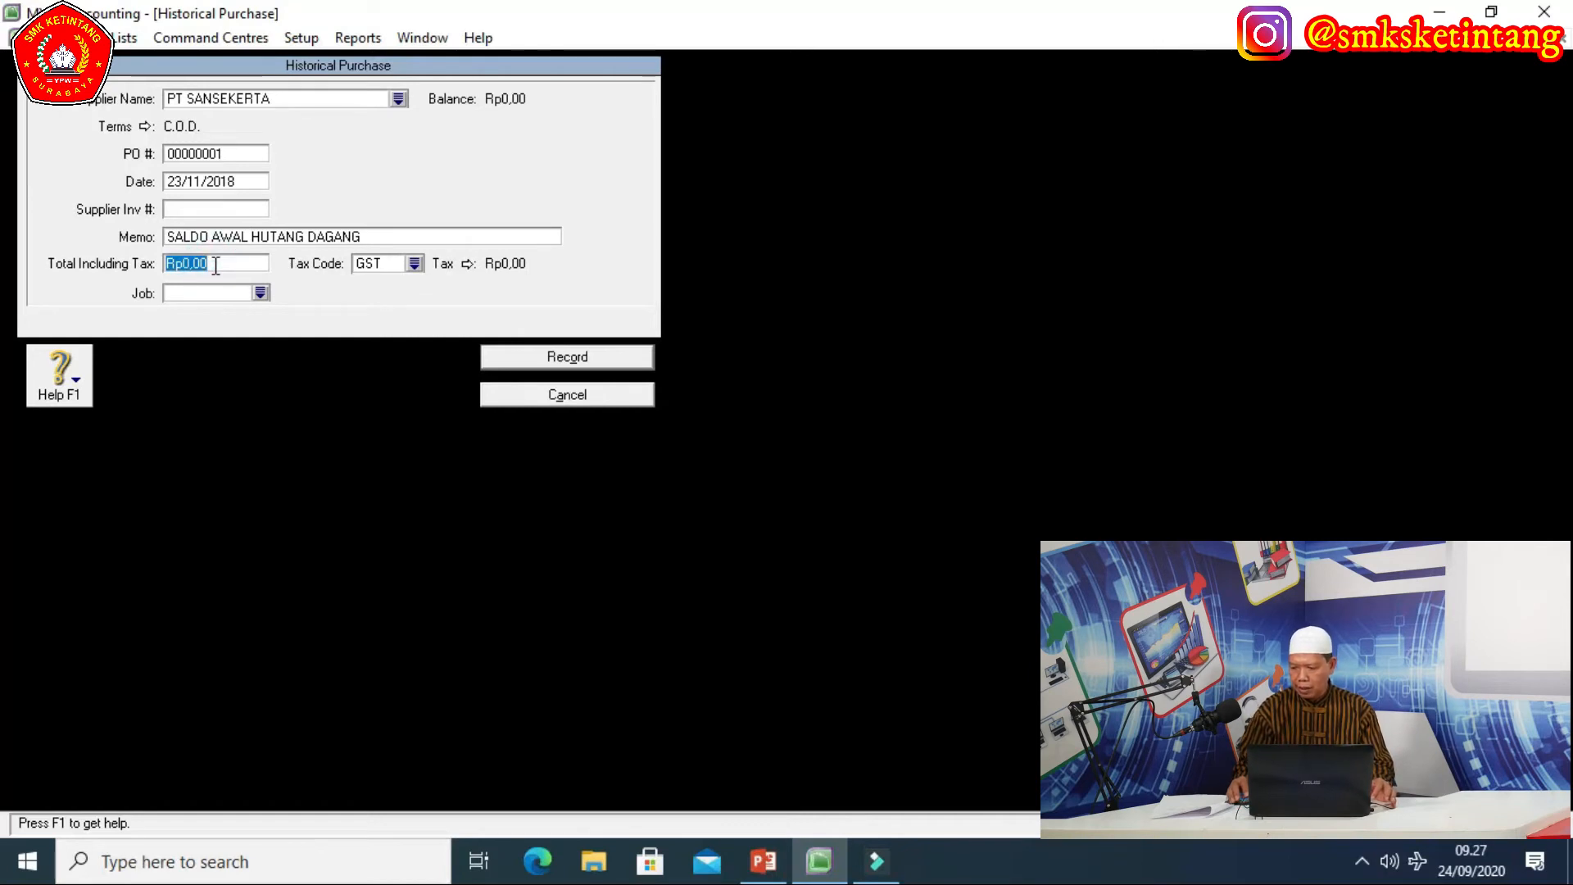
text(231000)
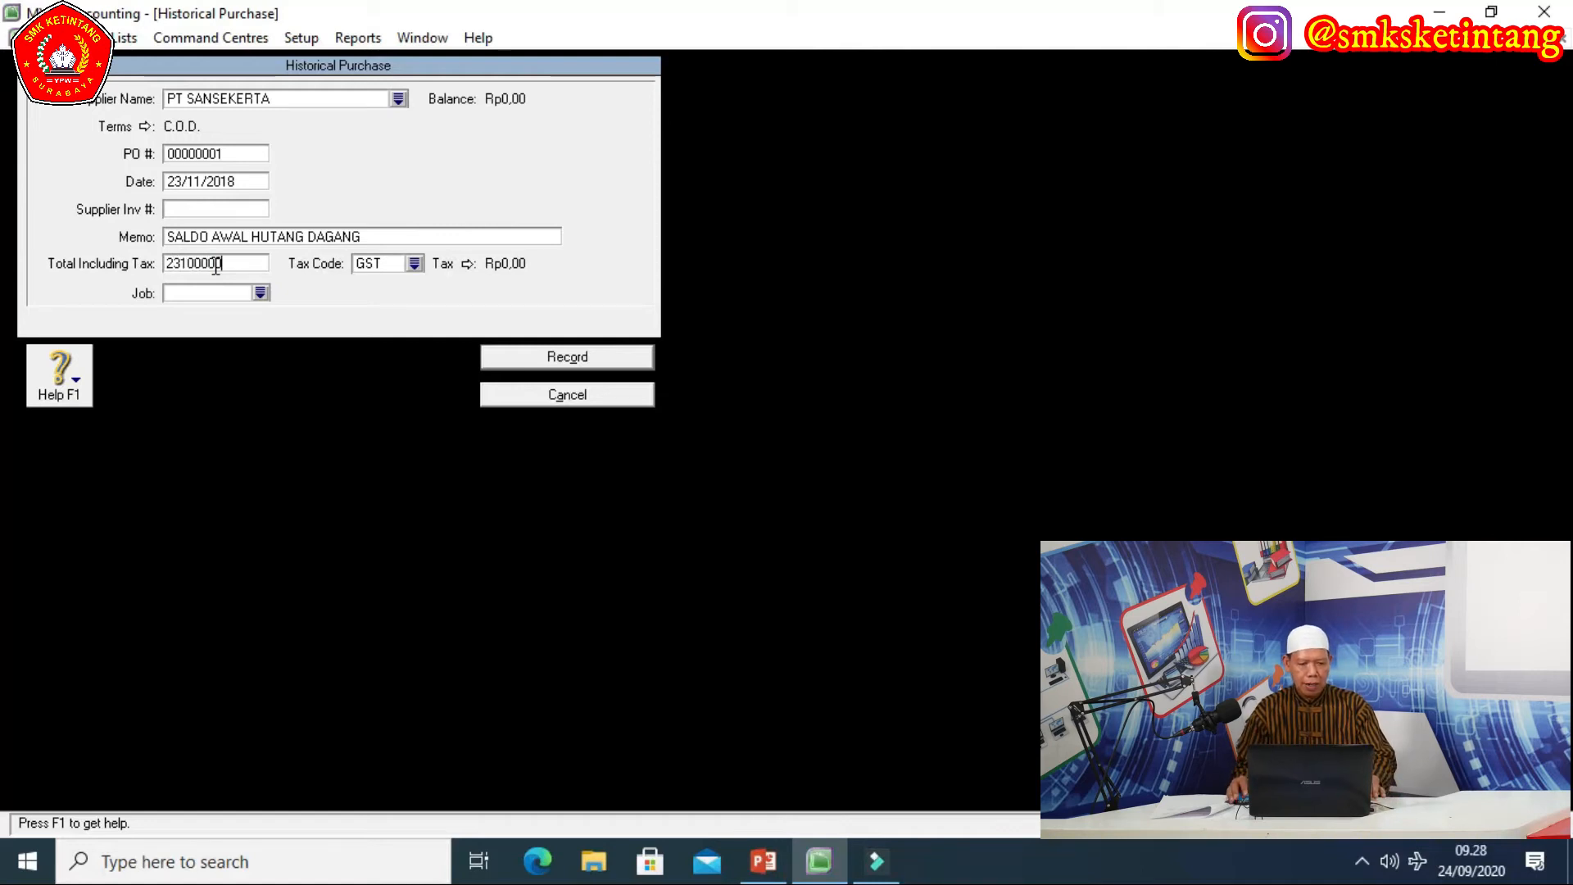
key(Tab)
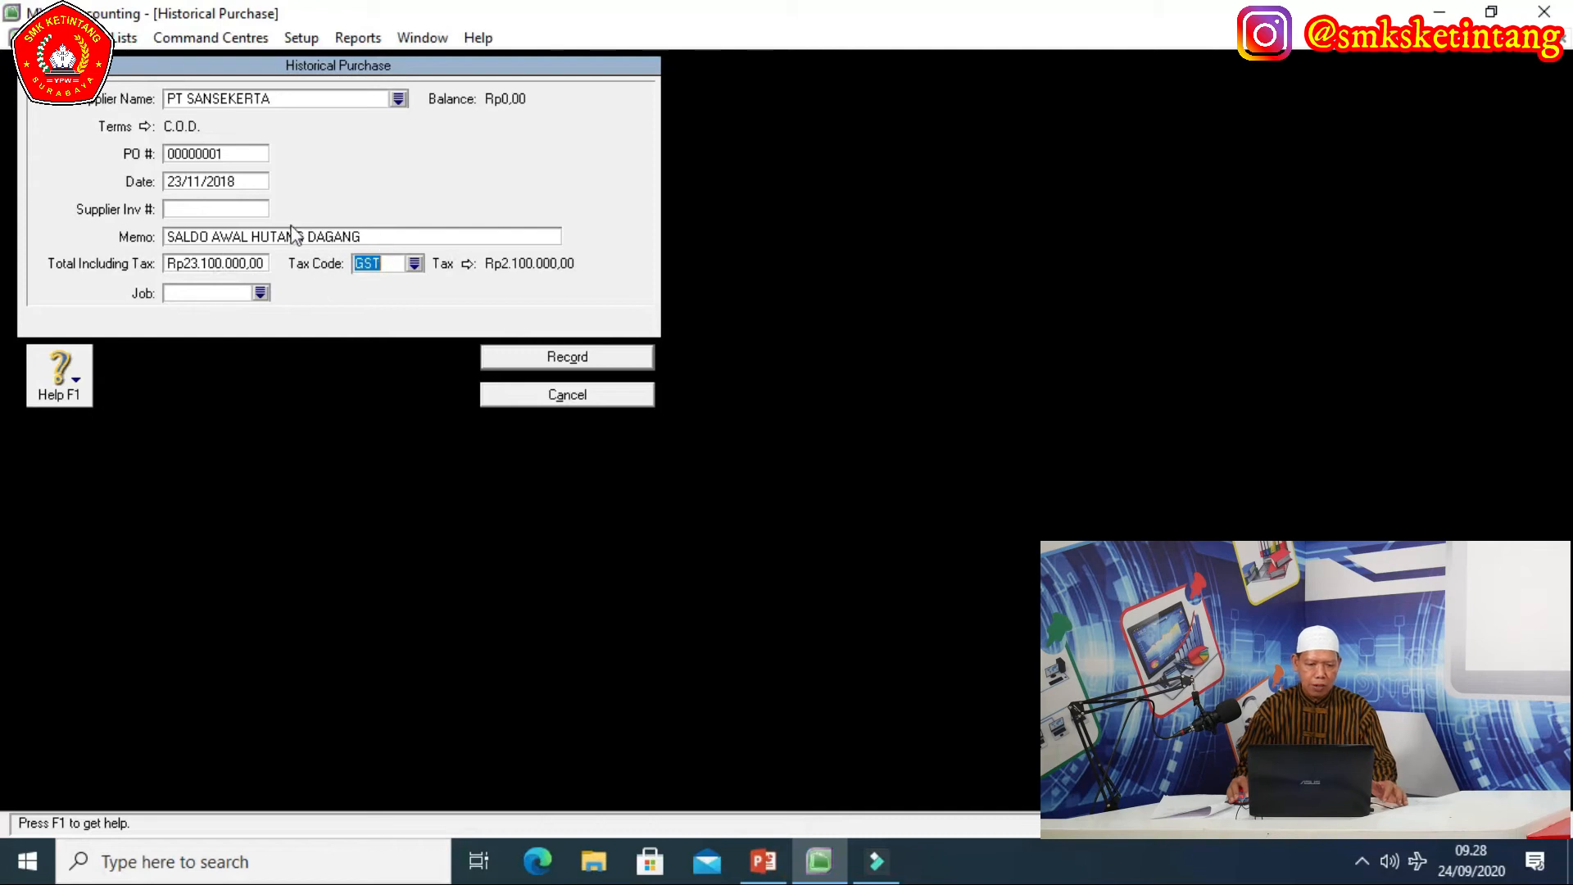
click(415, 263)
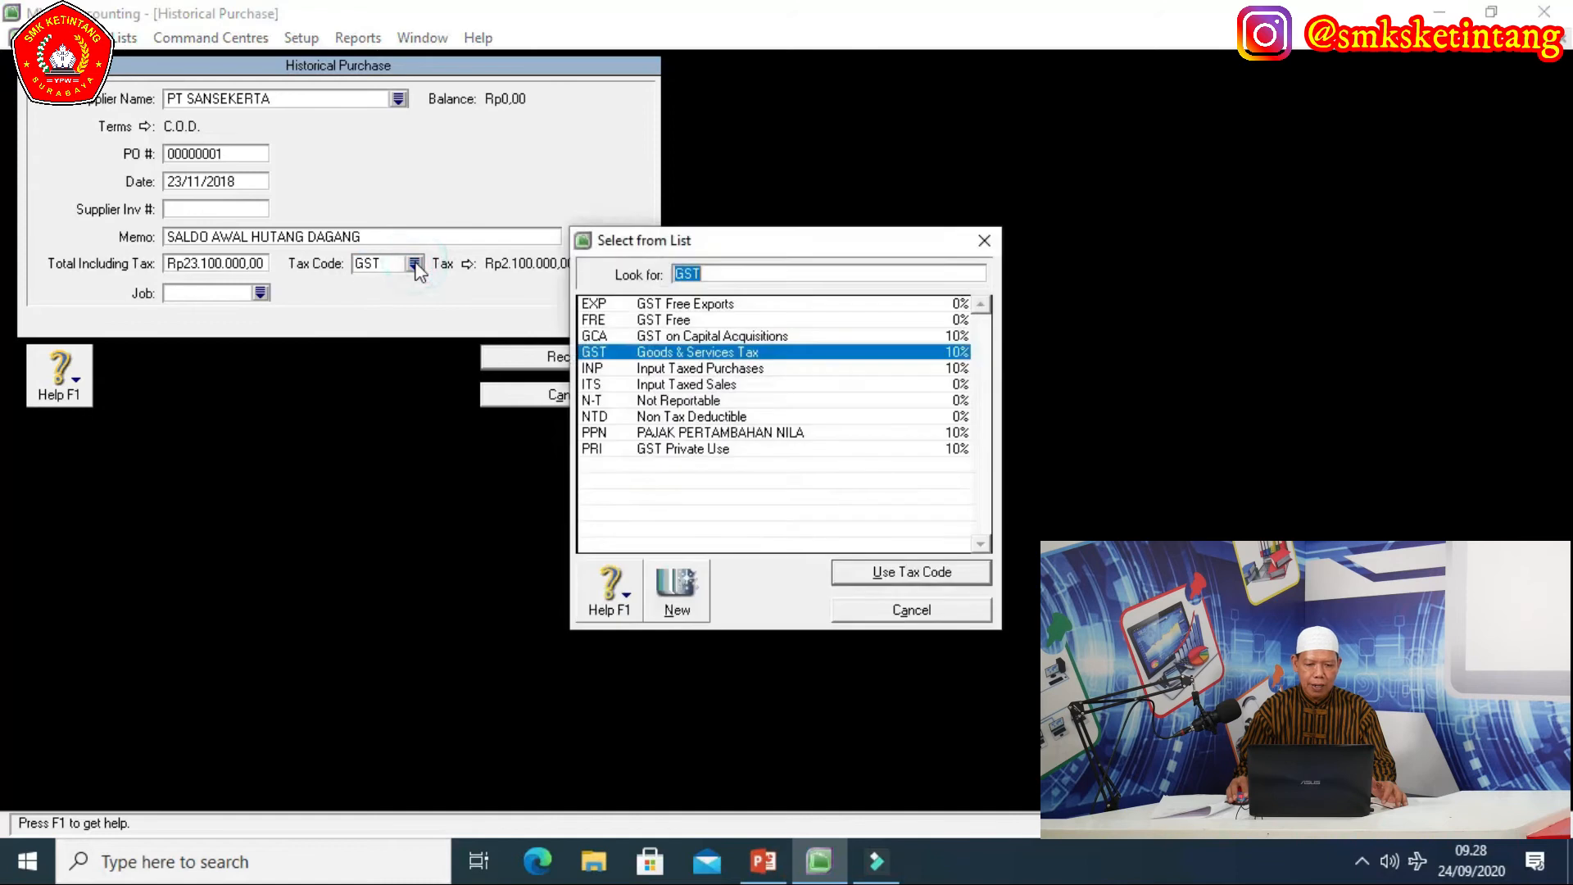
click(702, 434)
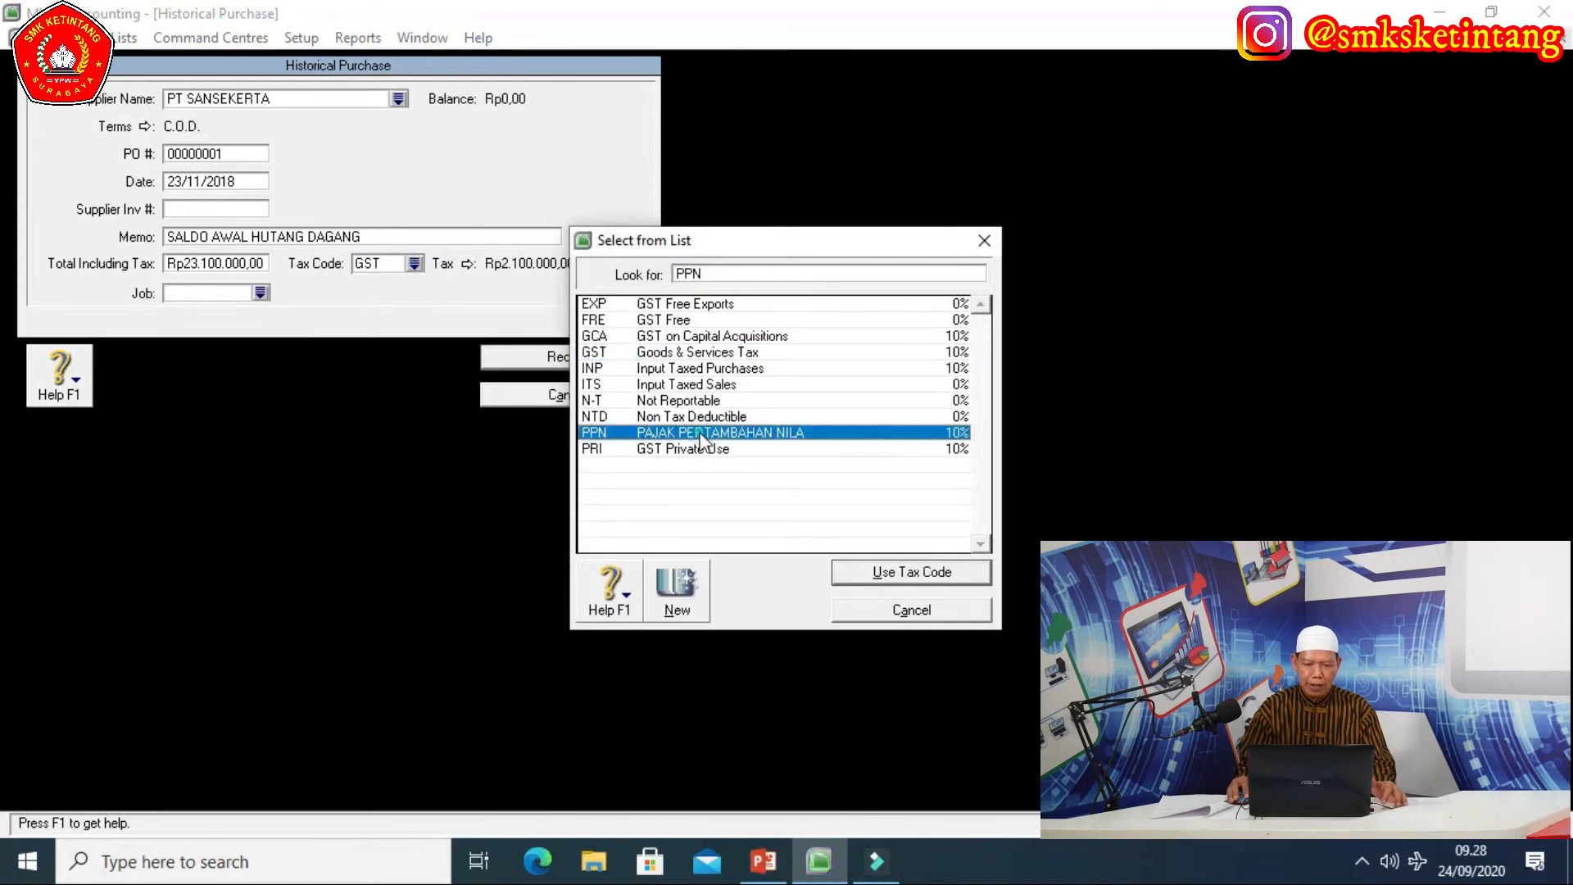
click(881, 578)
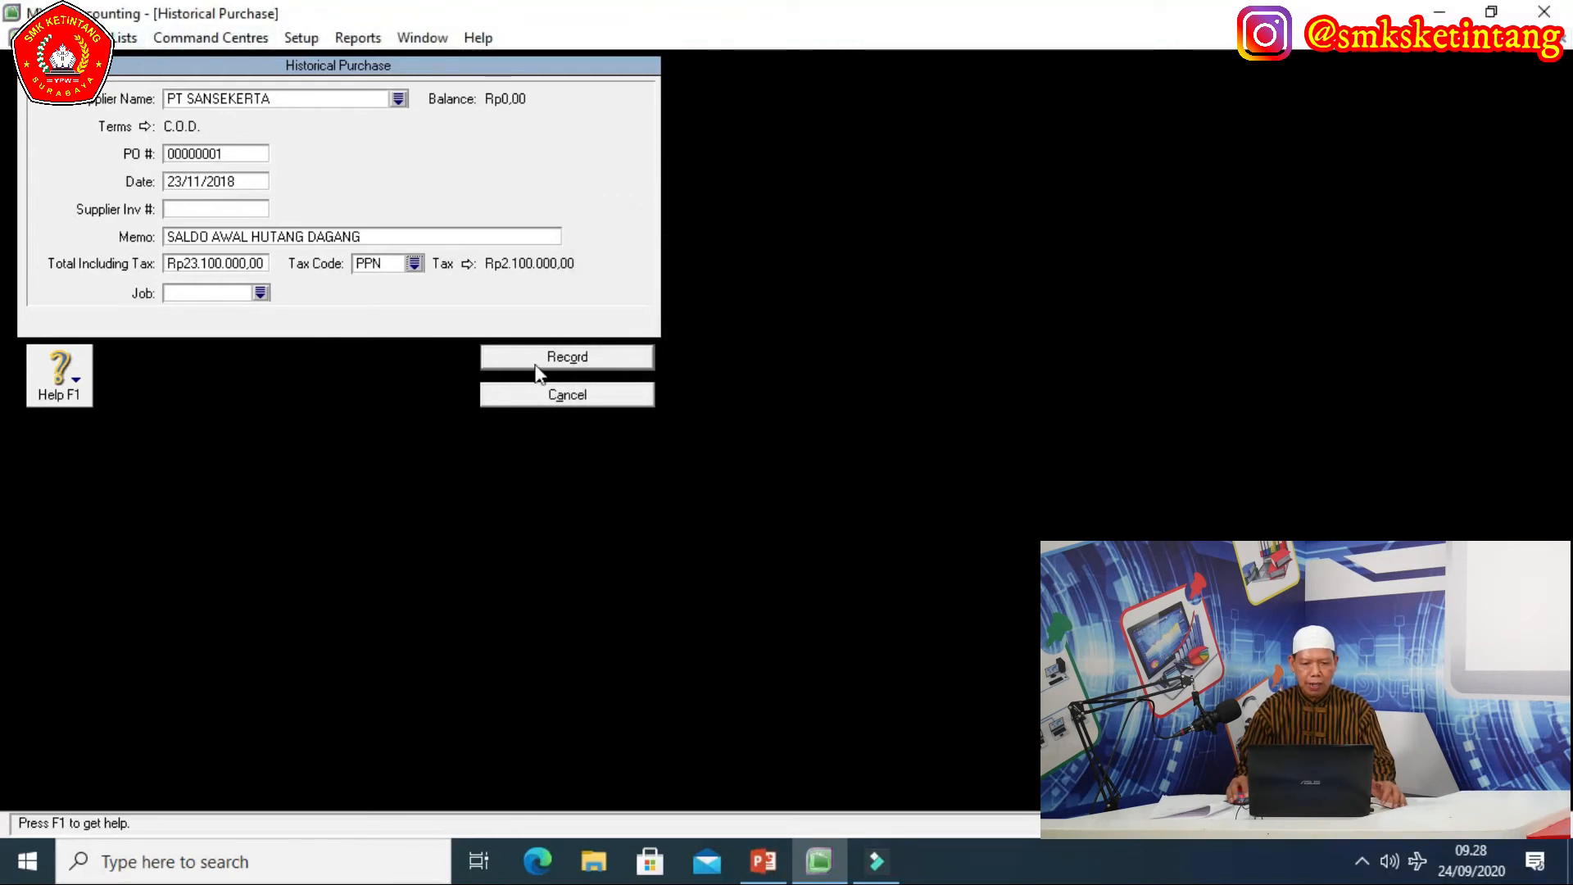
click(562, 360)
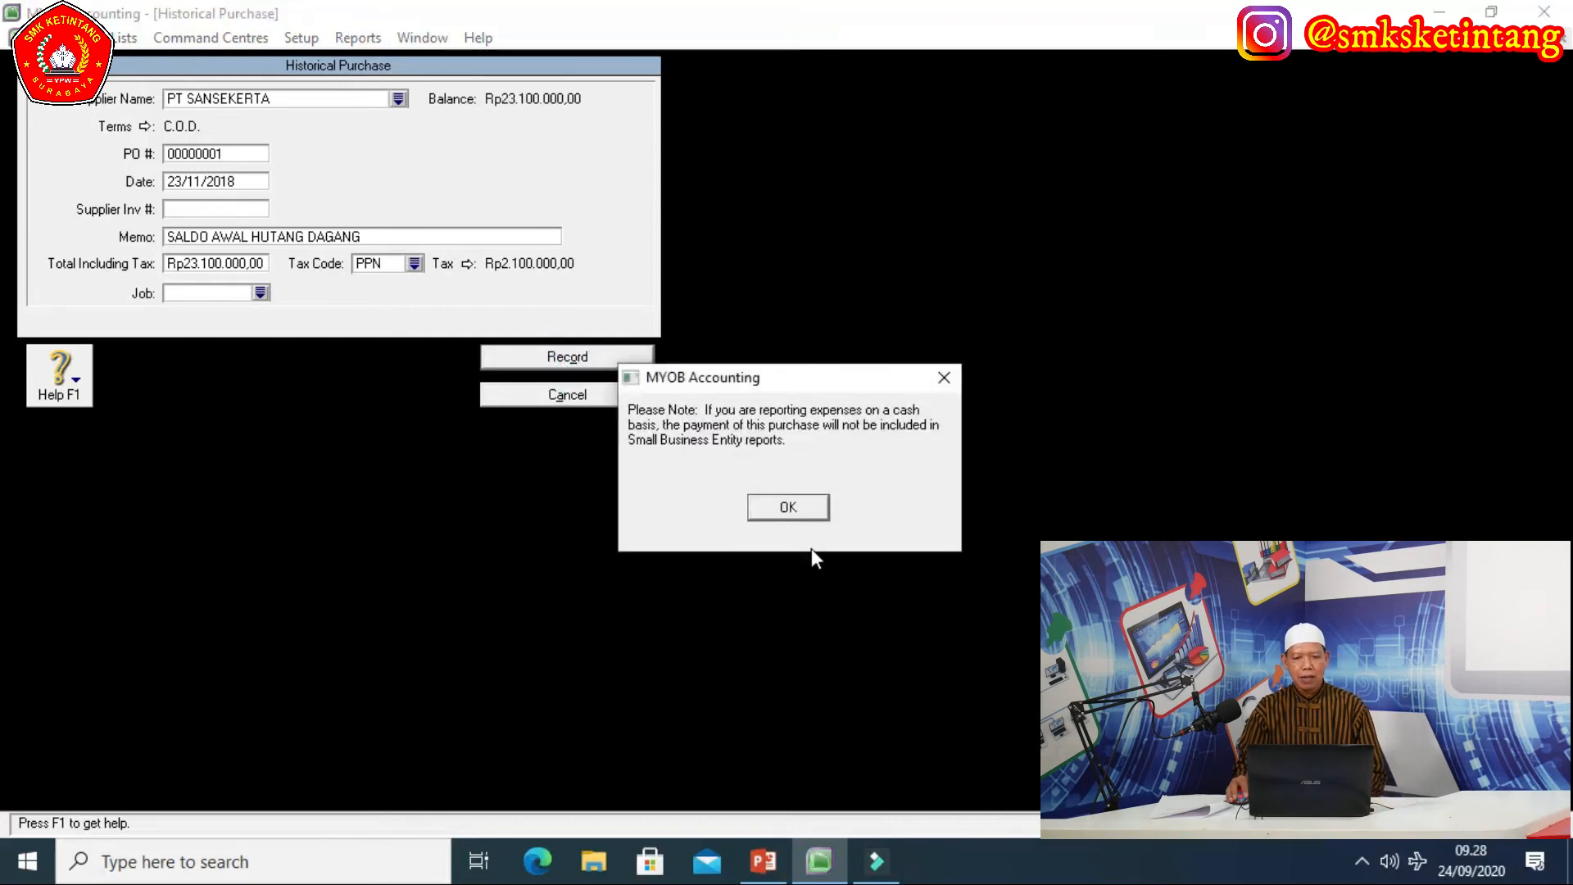
click(792, 505)
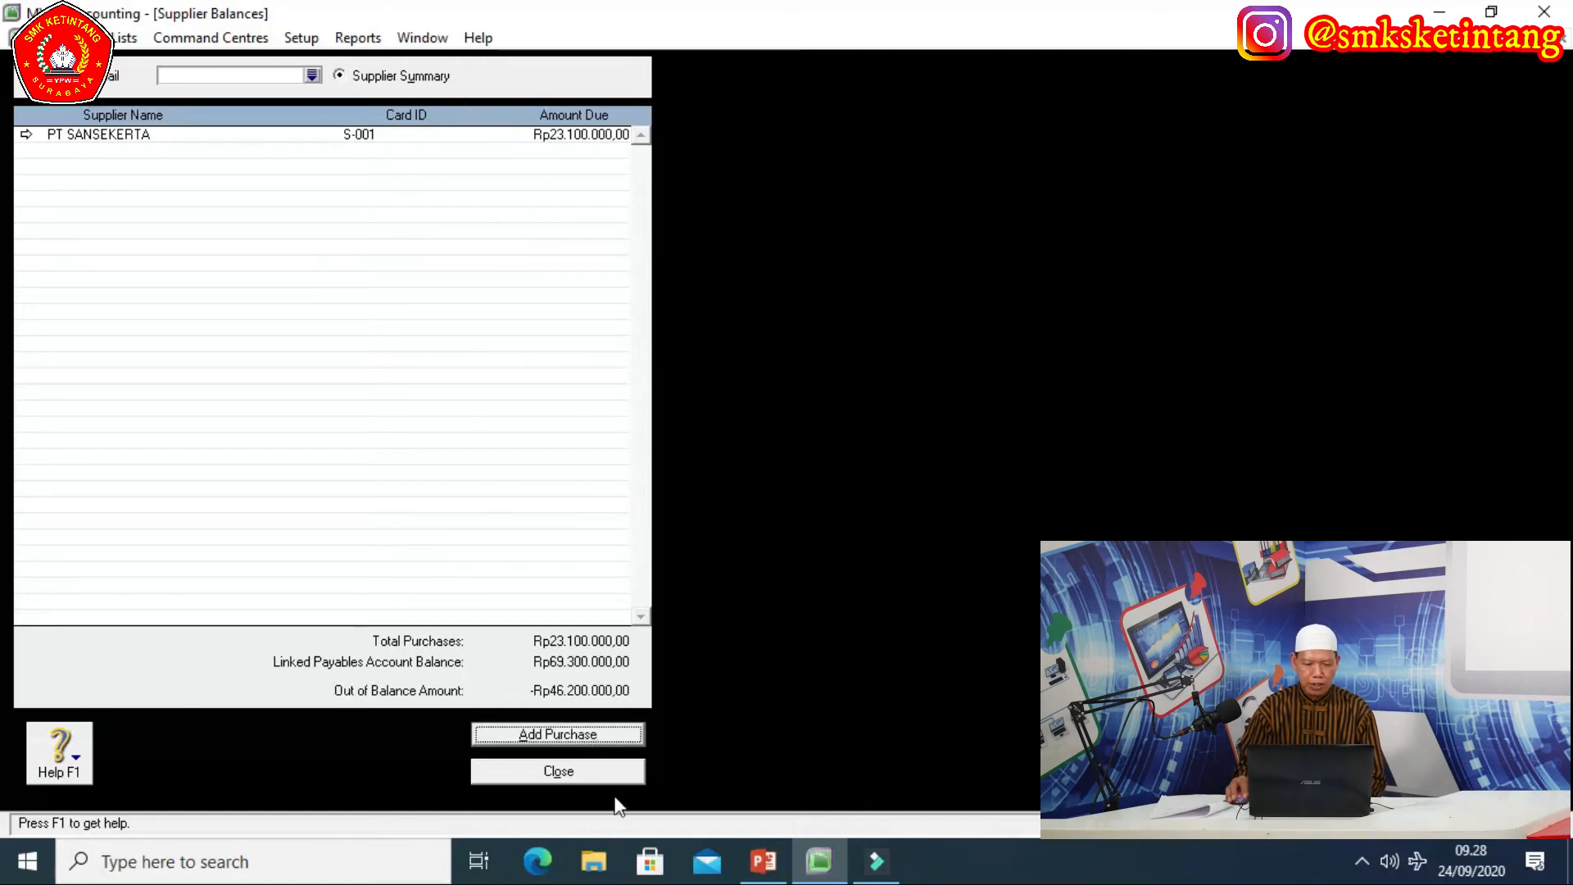
Close Supplier Balances and open the empty Items List from the Inventory command centre.
click(560, 772)
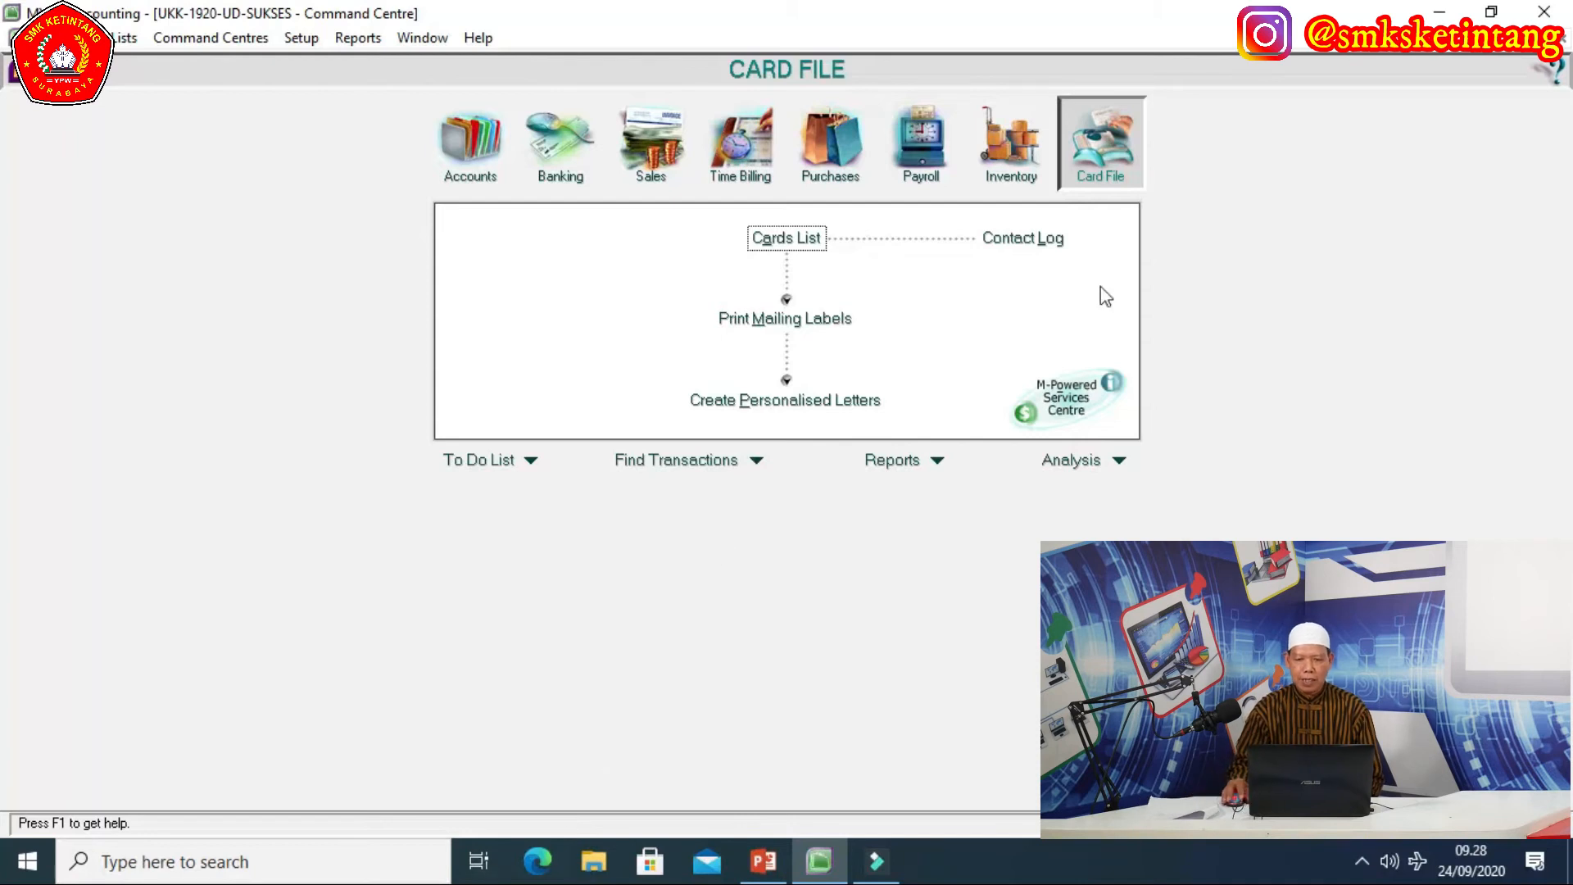
click(1009, 147)
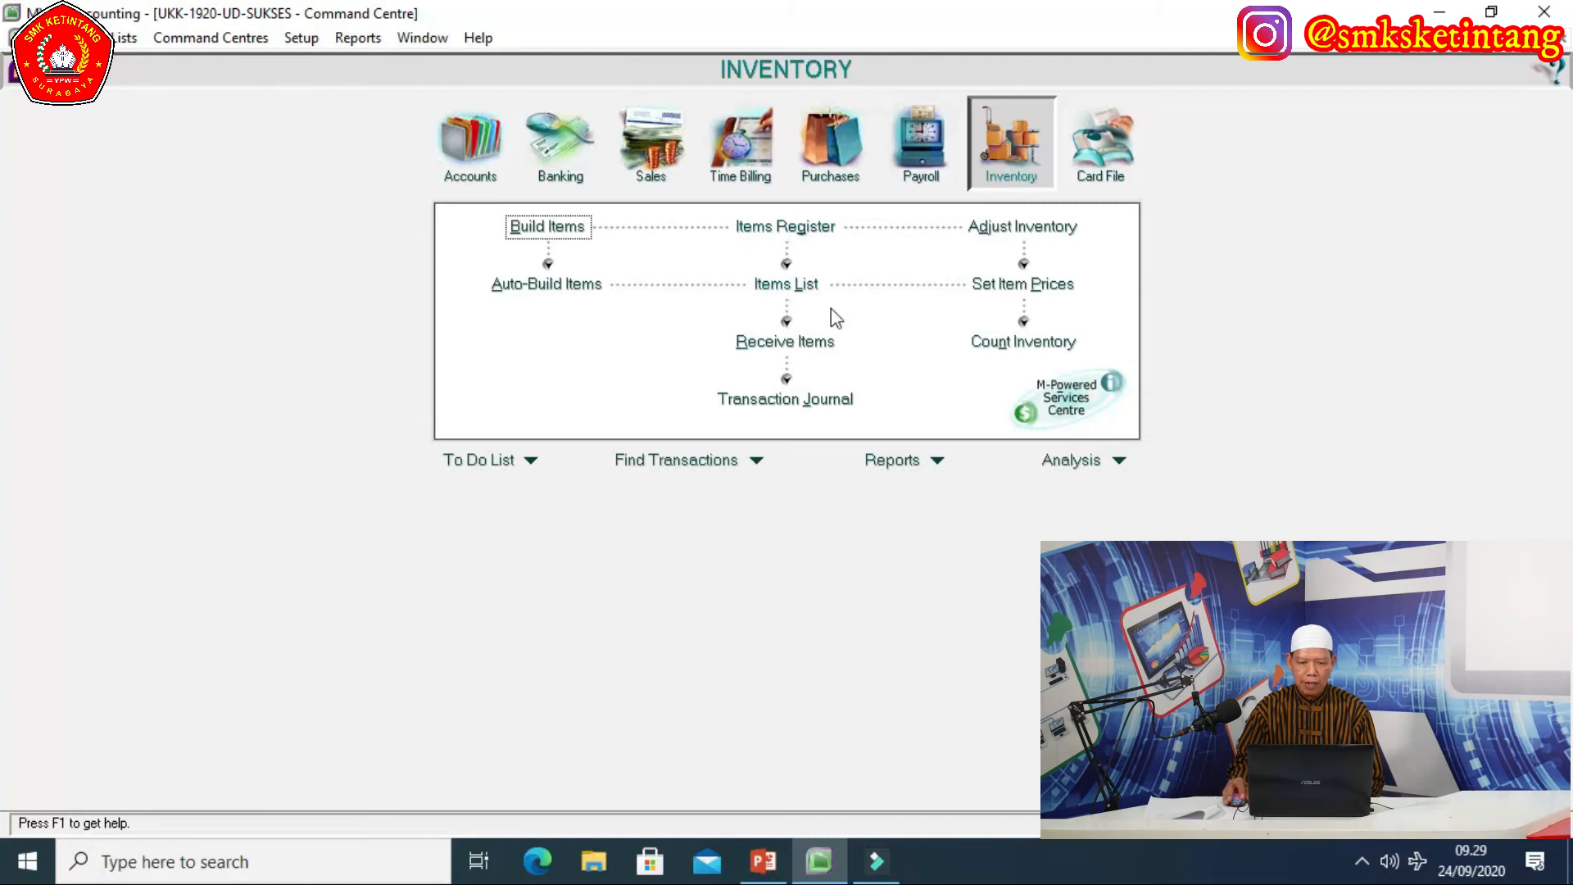
click(777, 287)
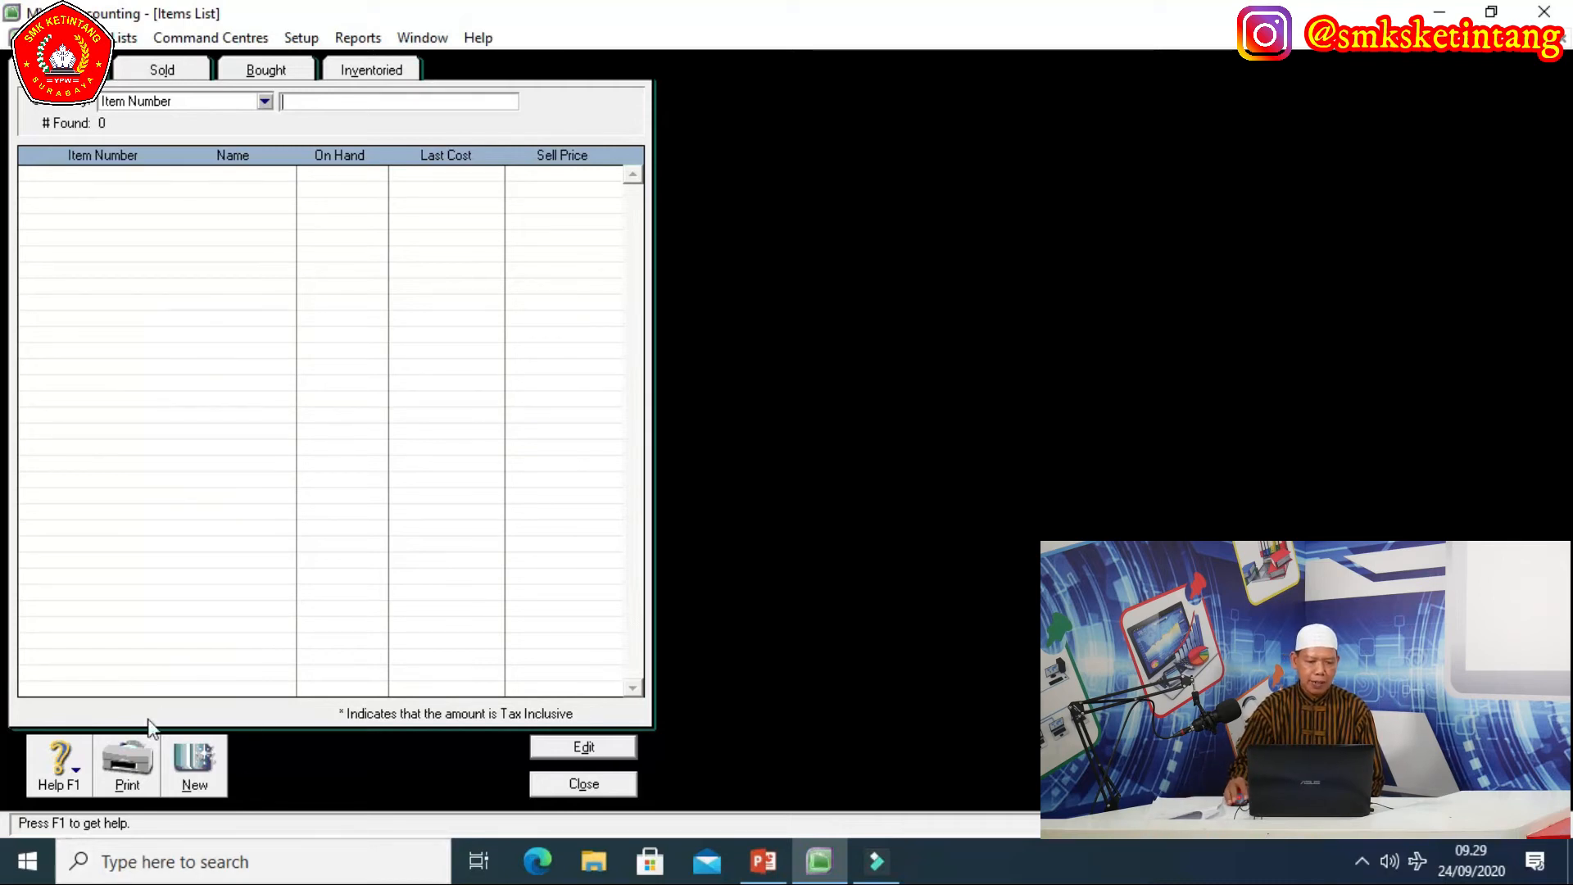
Create item HPP-14 named HP PAVILON 14 and mark it as bought.
click(198, 767)
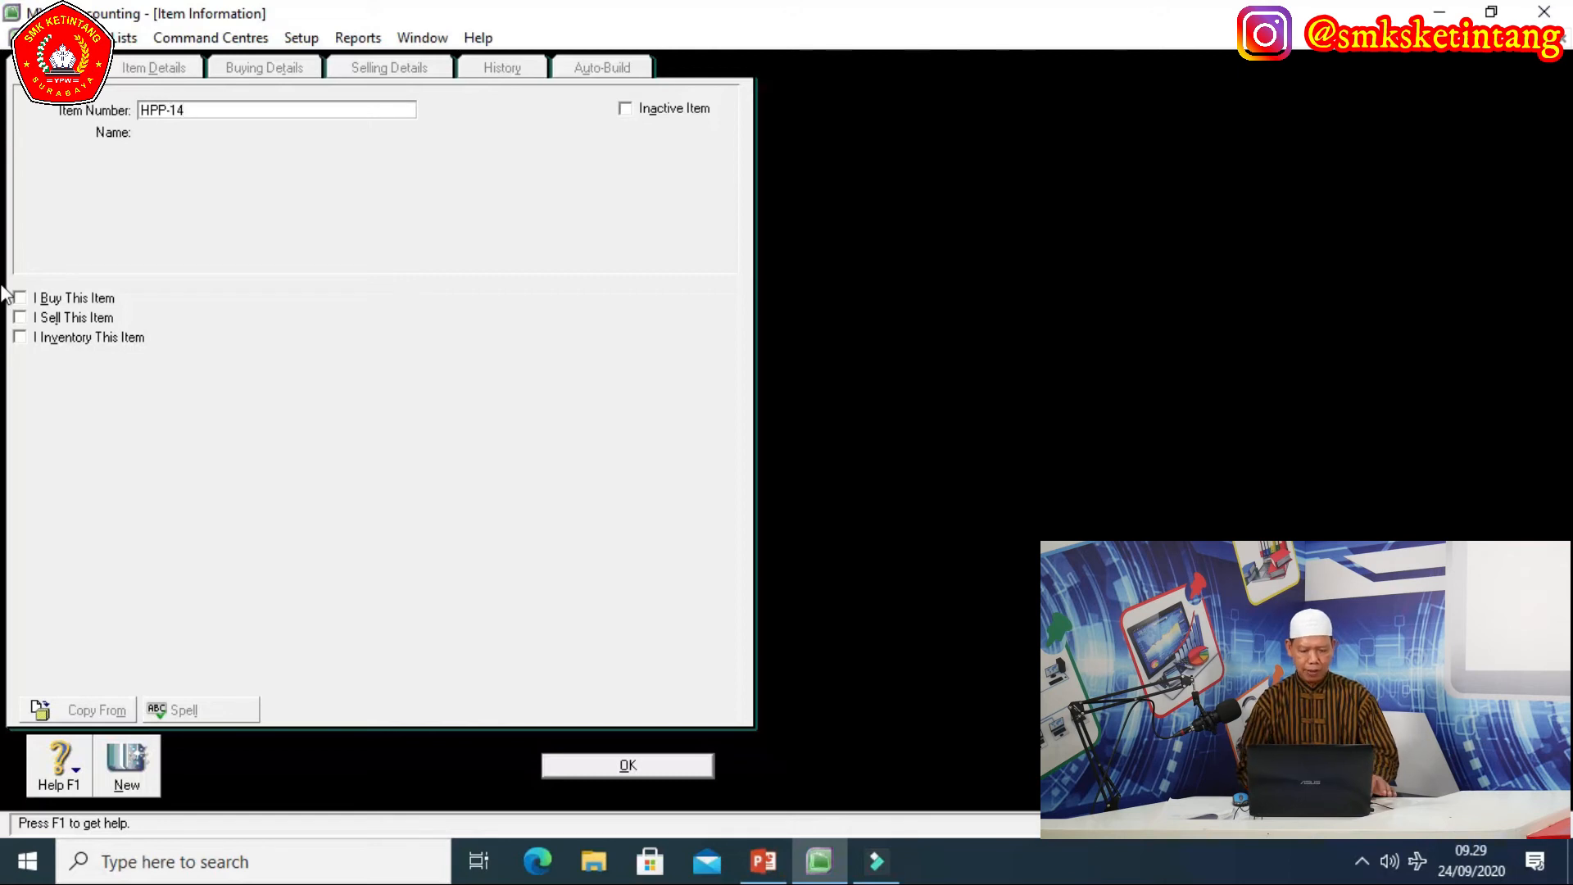
key(Tab)
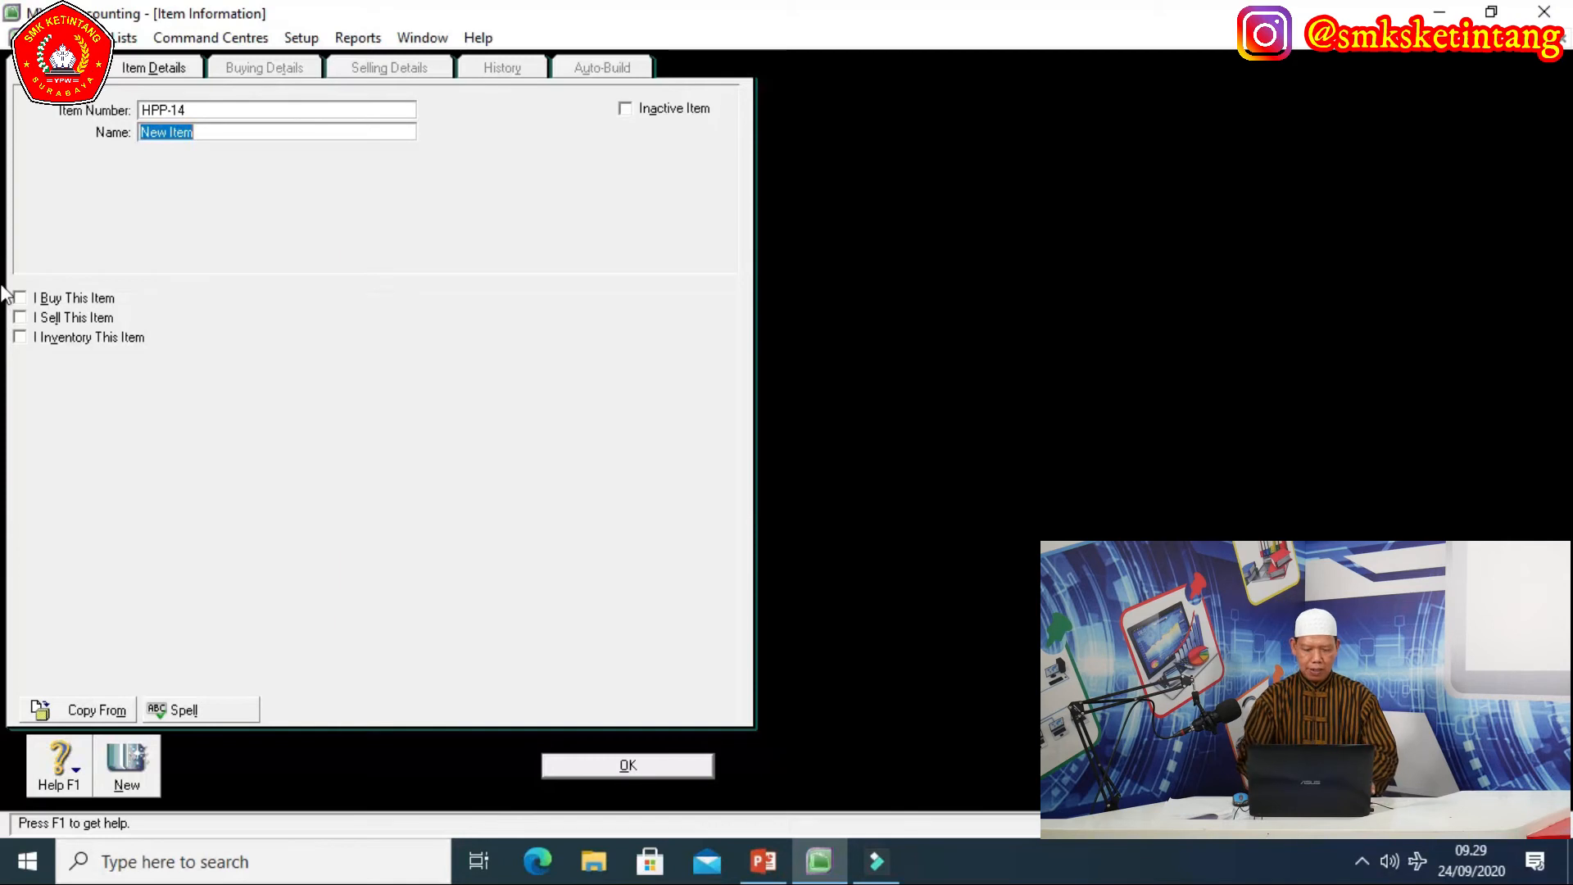
text(HP PAVILON 14)
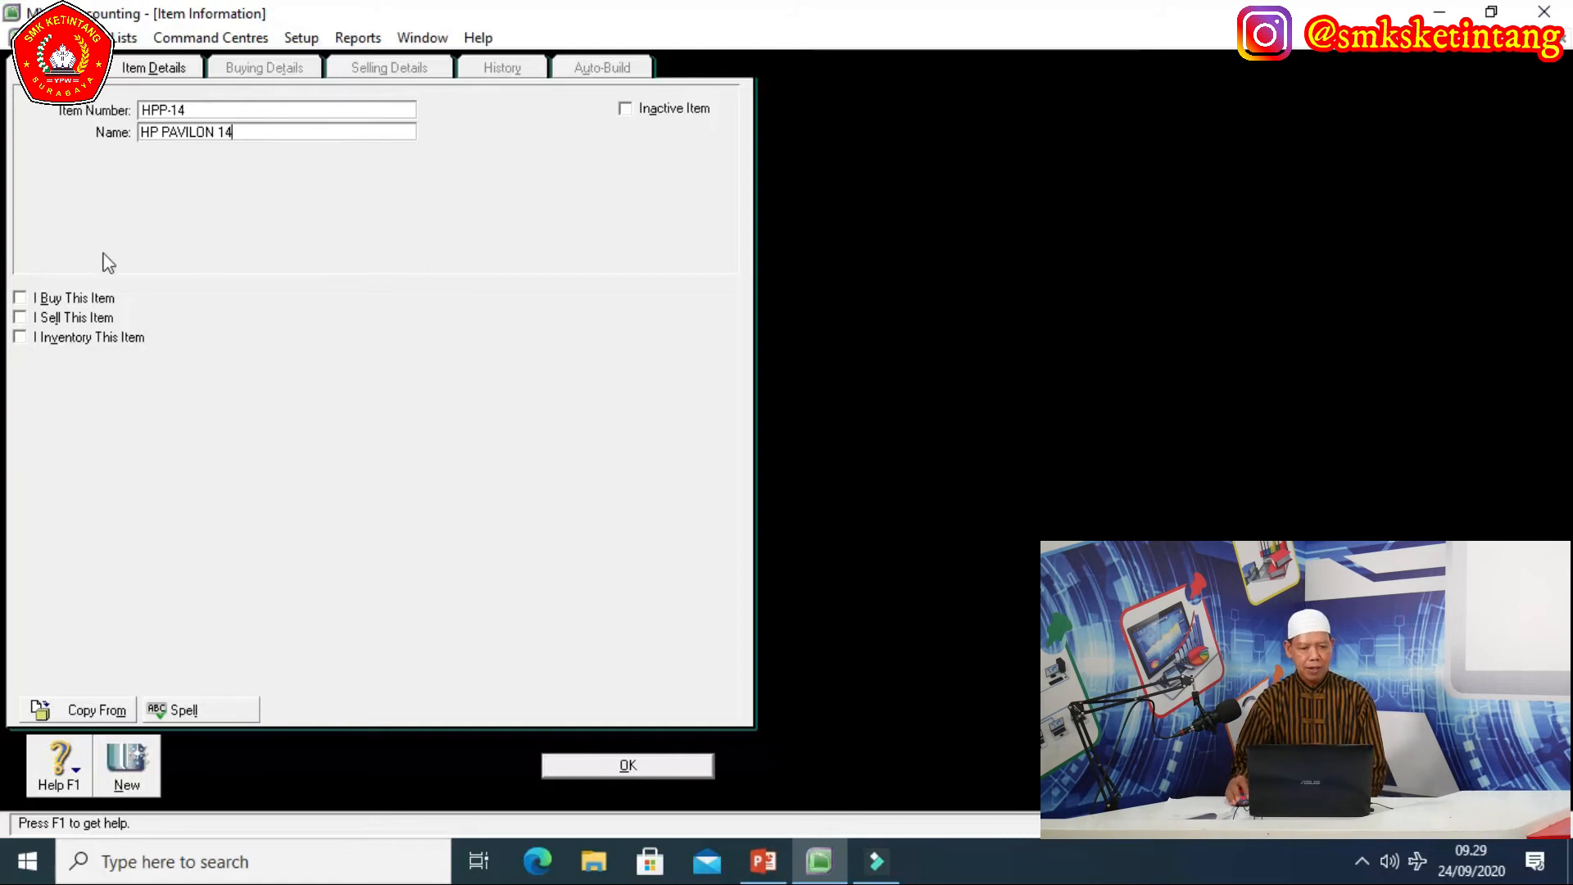
click(27, 296)
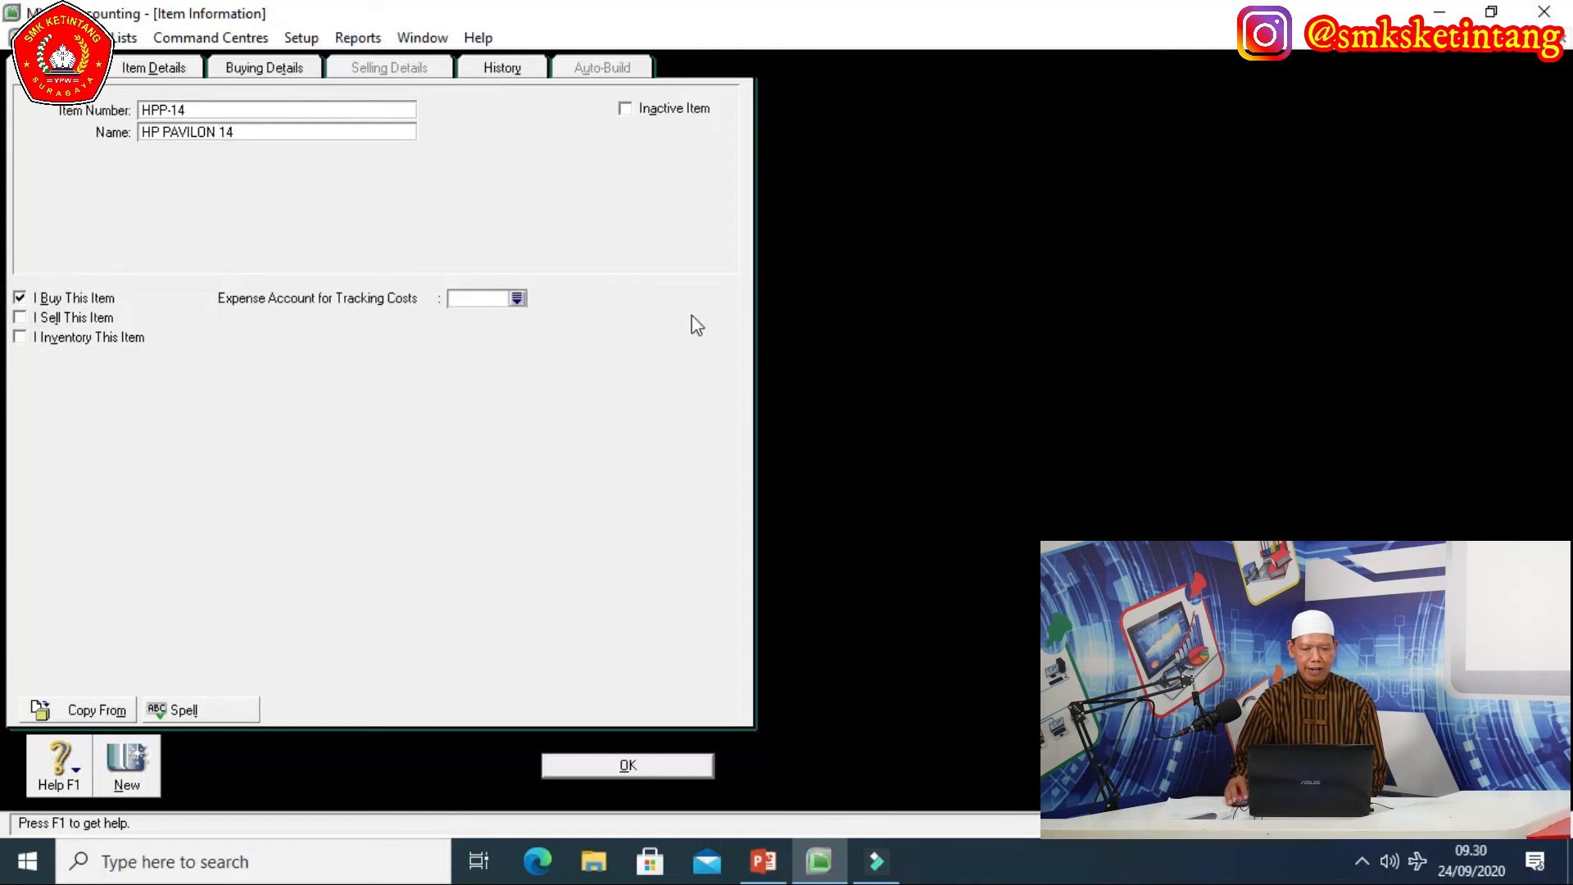
Link HPP-14 to expense account 5-1100, mark it sold, and set income account 4-1100.
click(517, 298)
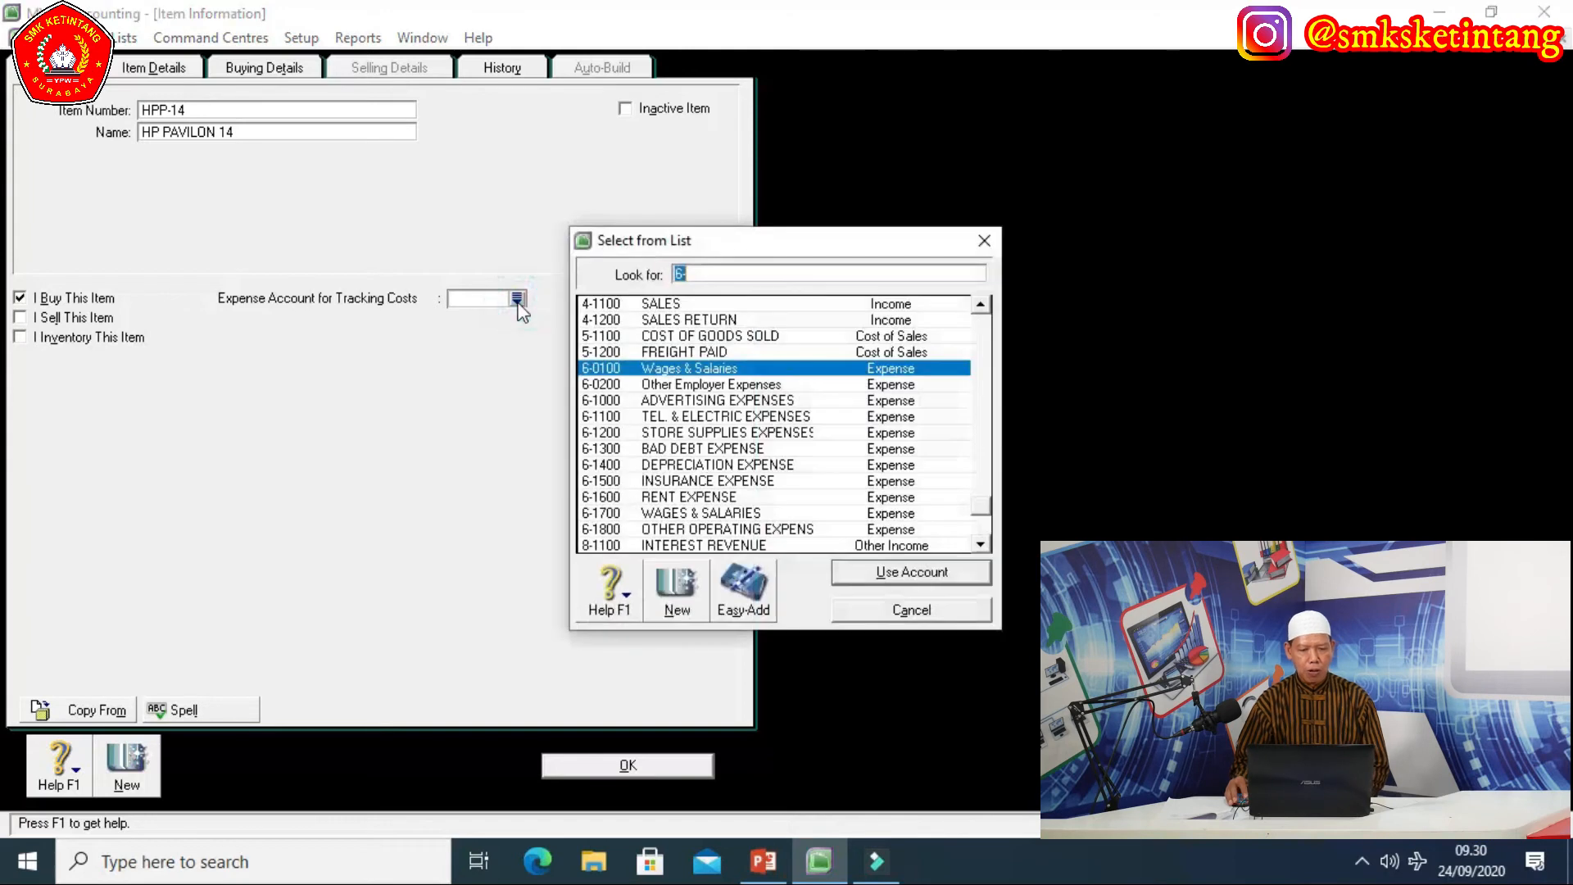
click(729, 337)
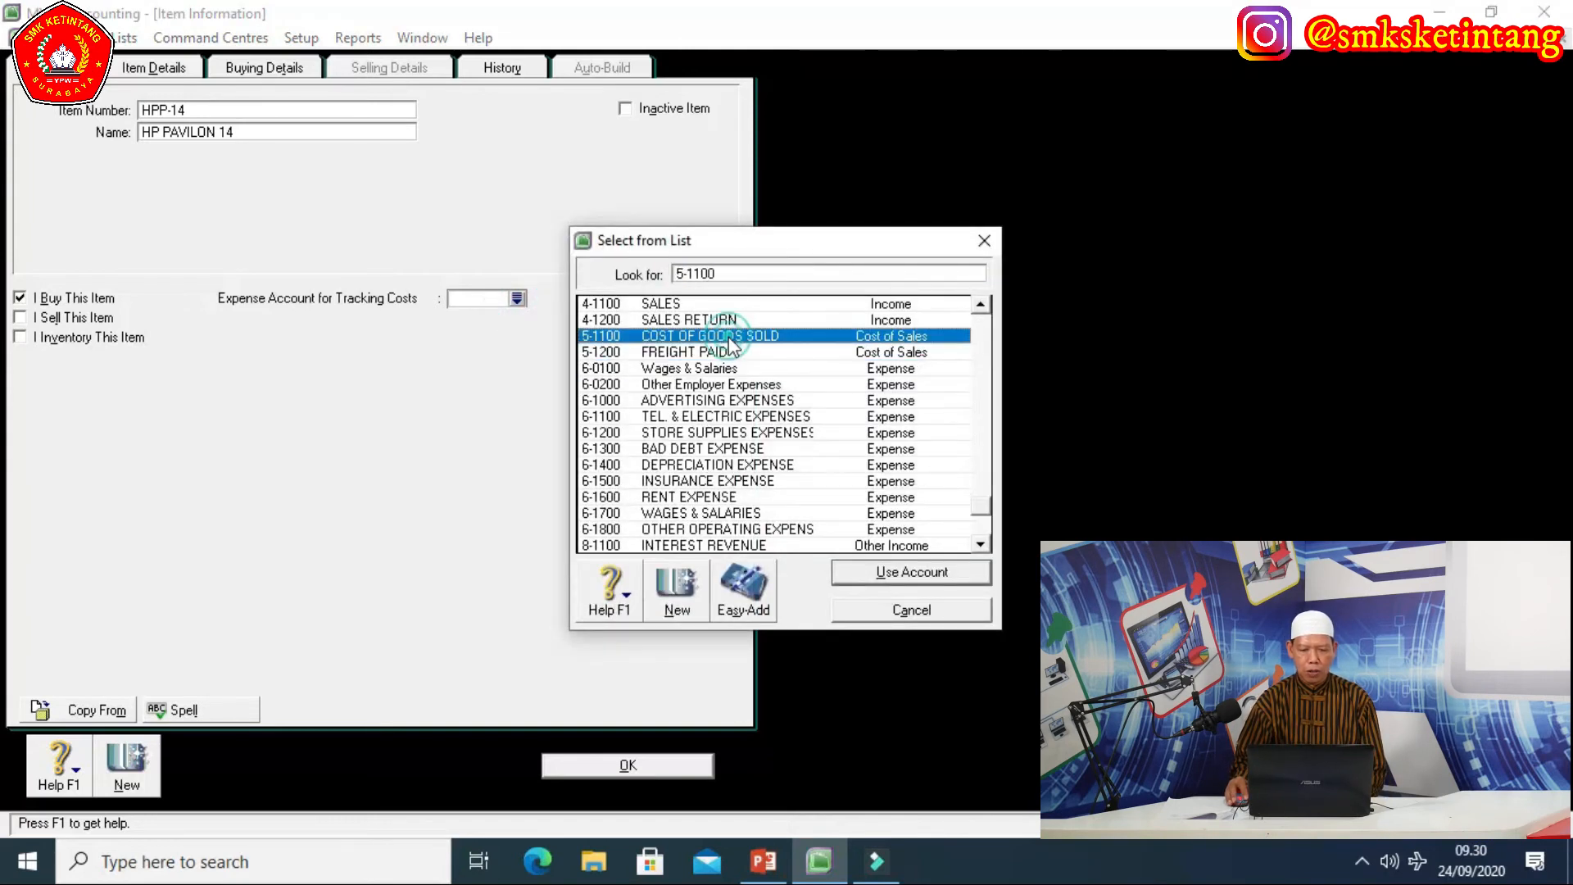
click(879, 583)
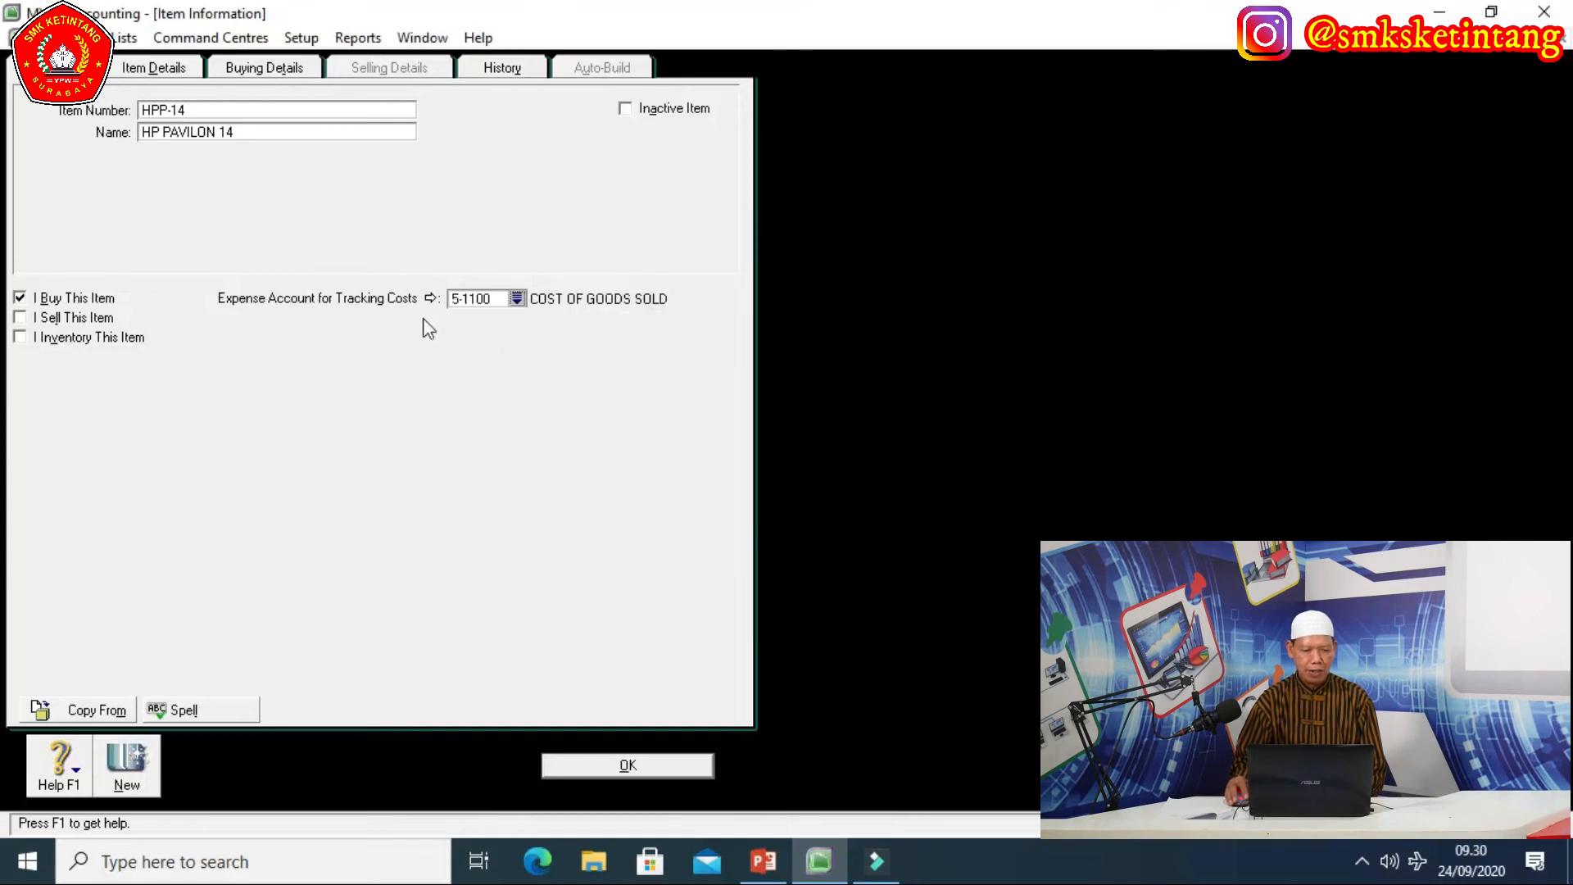
click(20, 317)
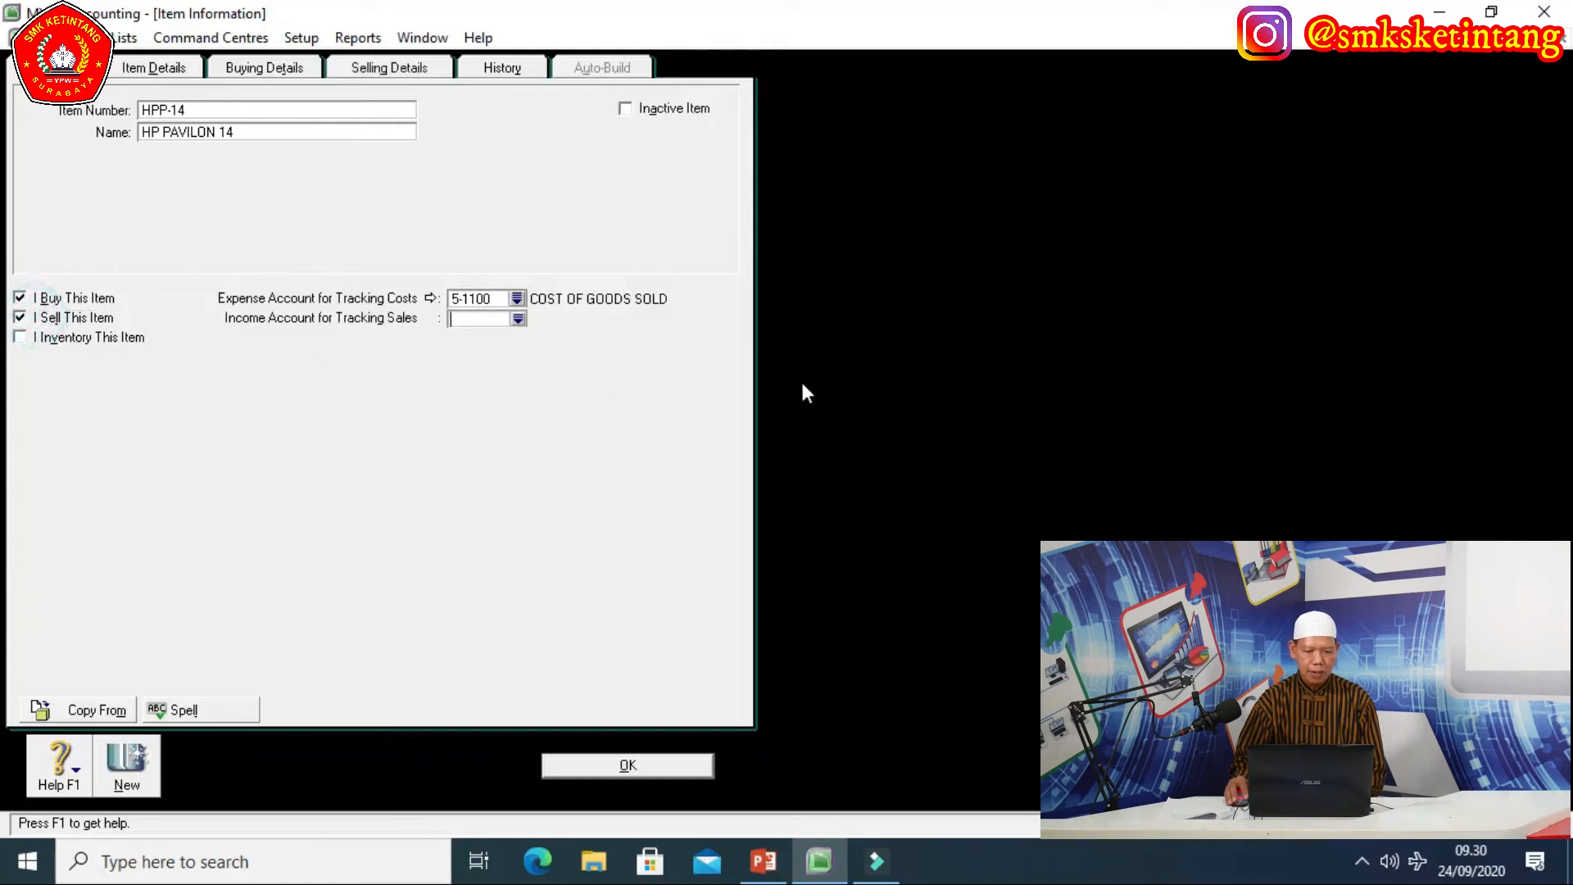
click(519, 319)
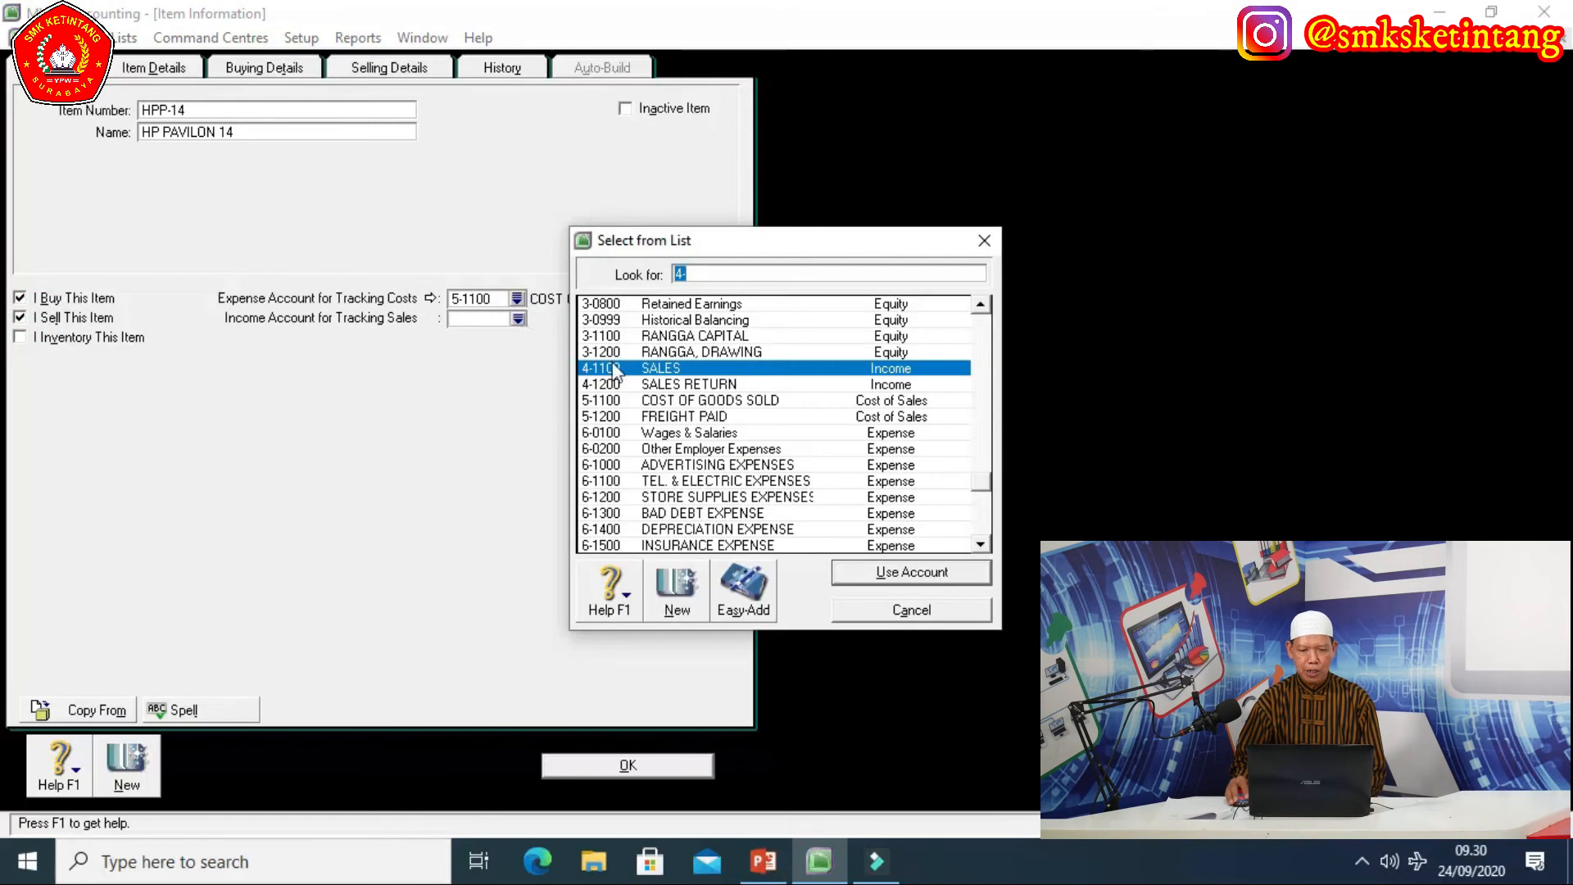
click(908, 572)
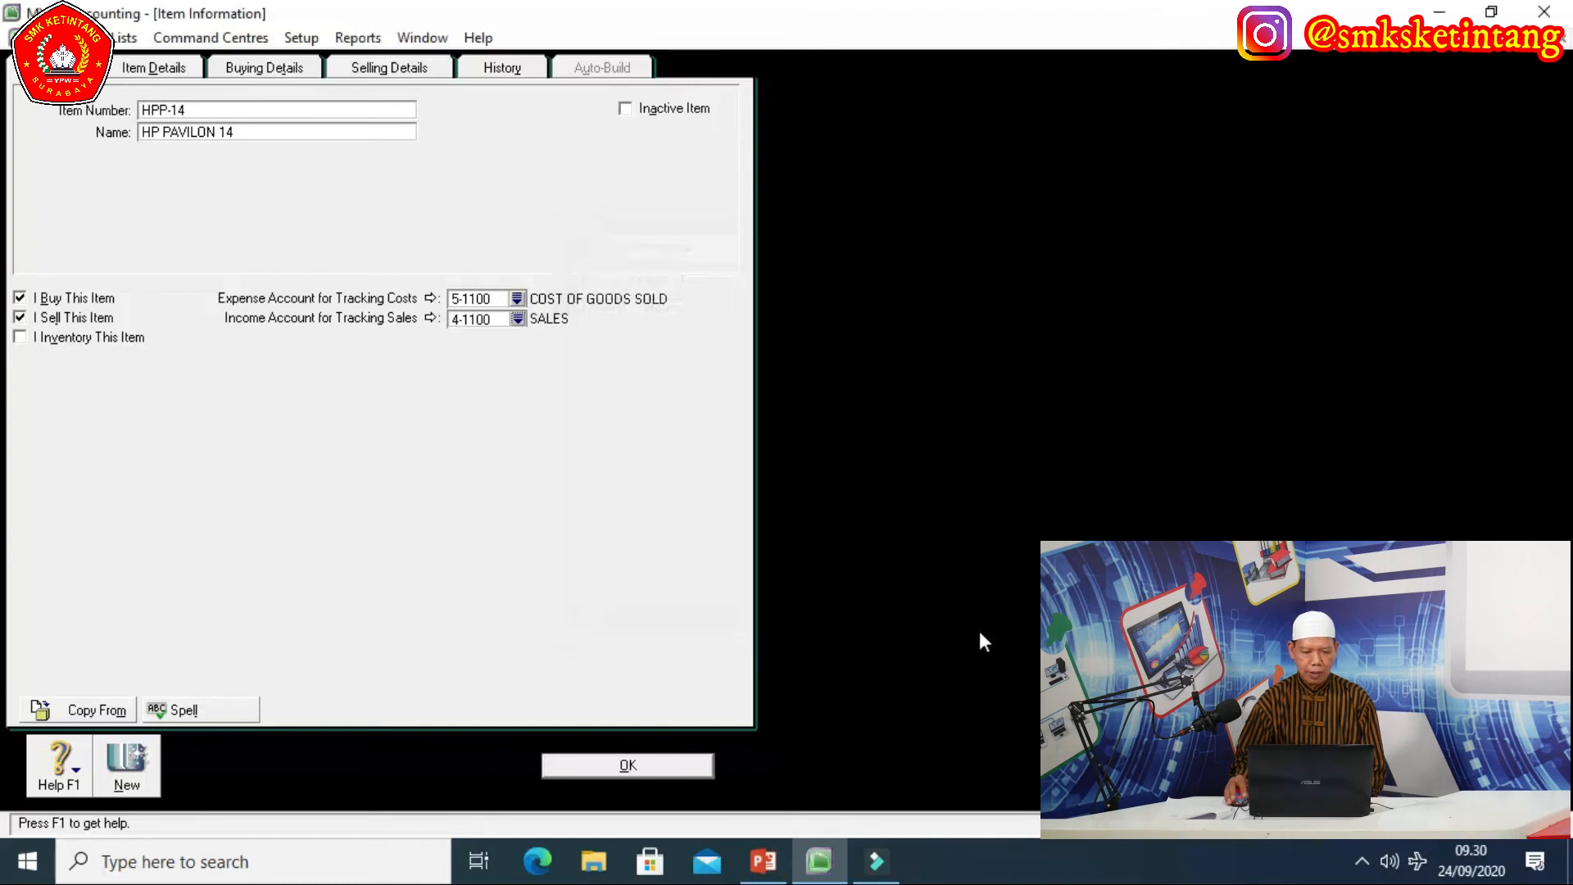
Mark HPP-14 inventoried with asset account 1-1500 and cost of sales account 5-1100.
click(20, 338)
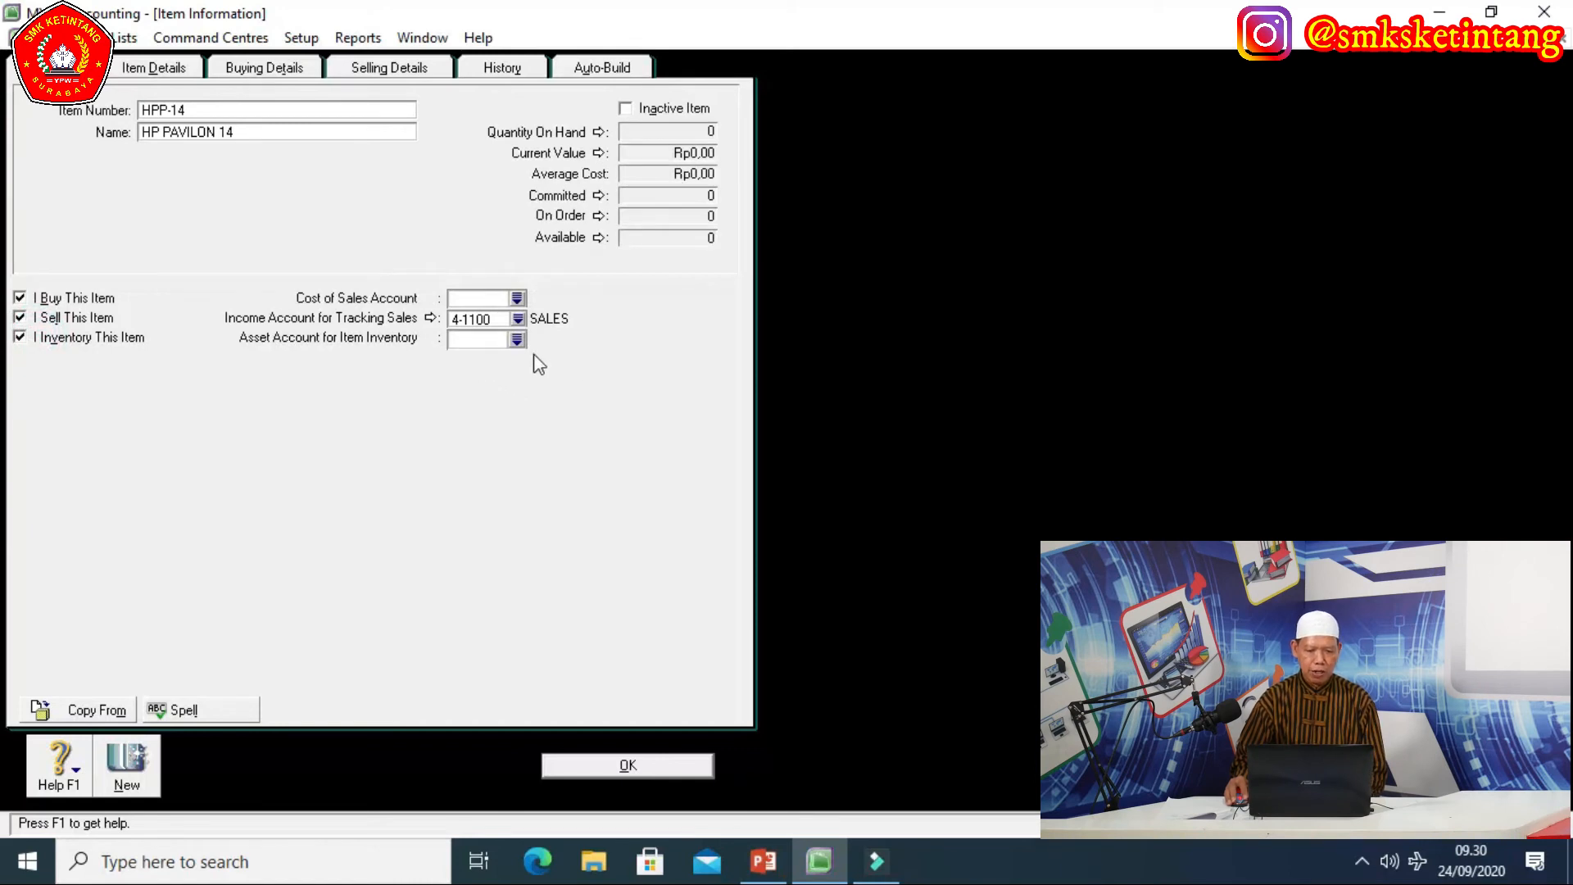
click(517, 340)
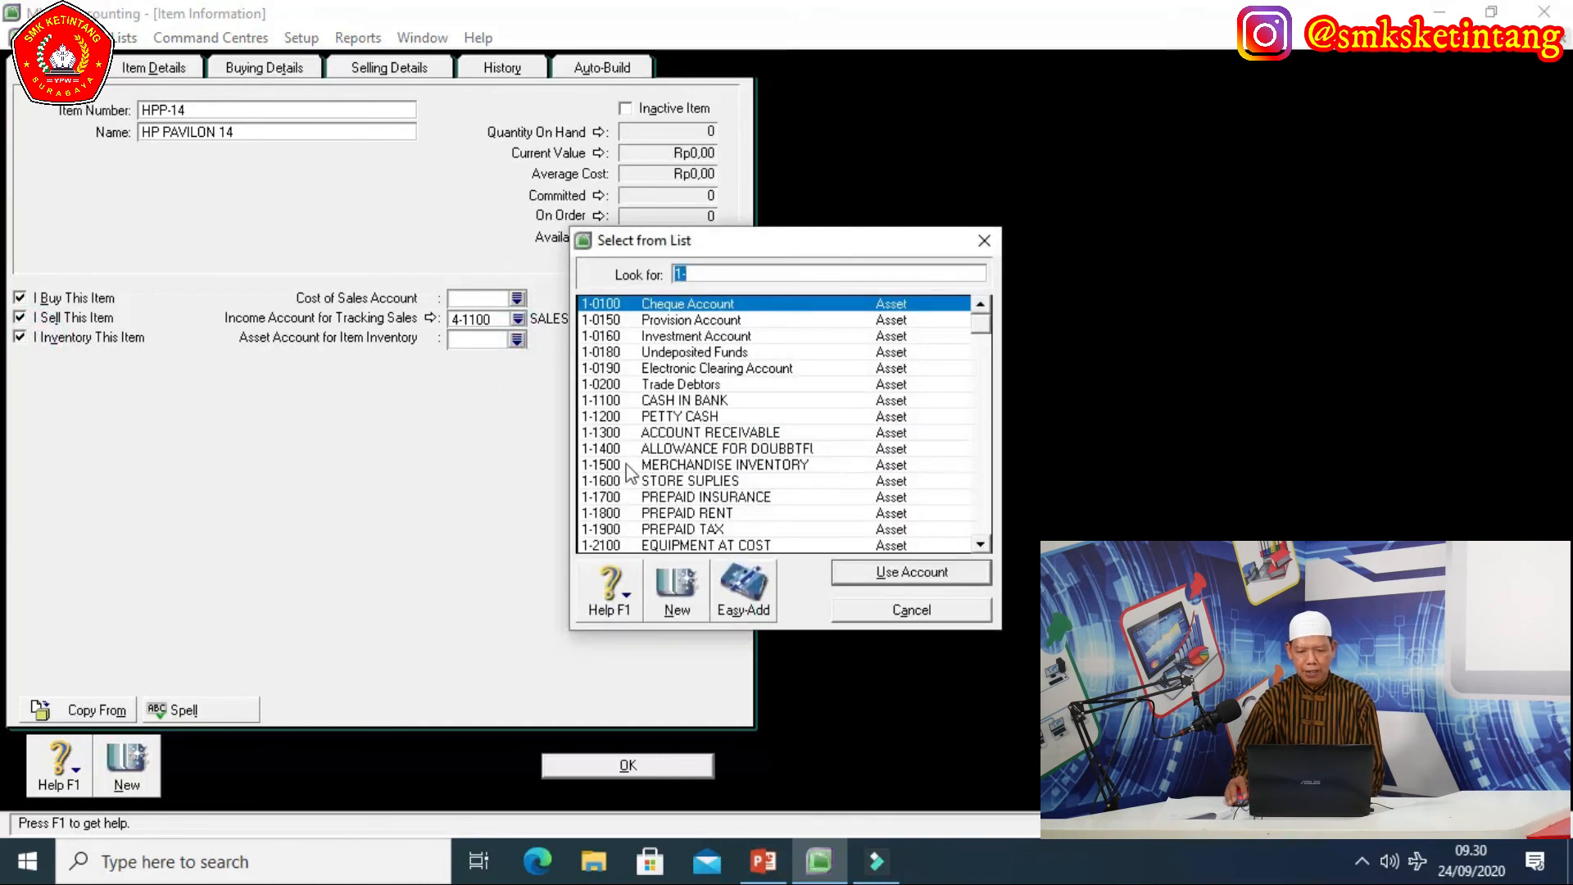
click(717, 466)
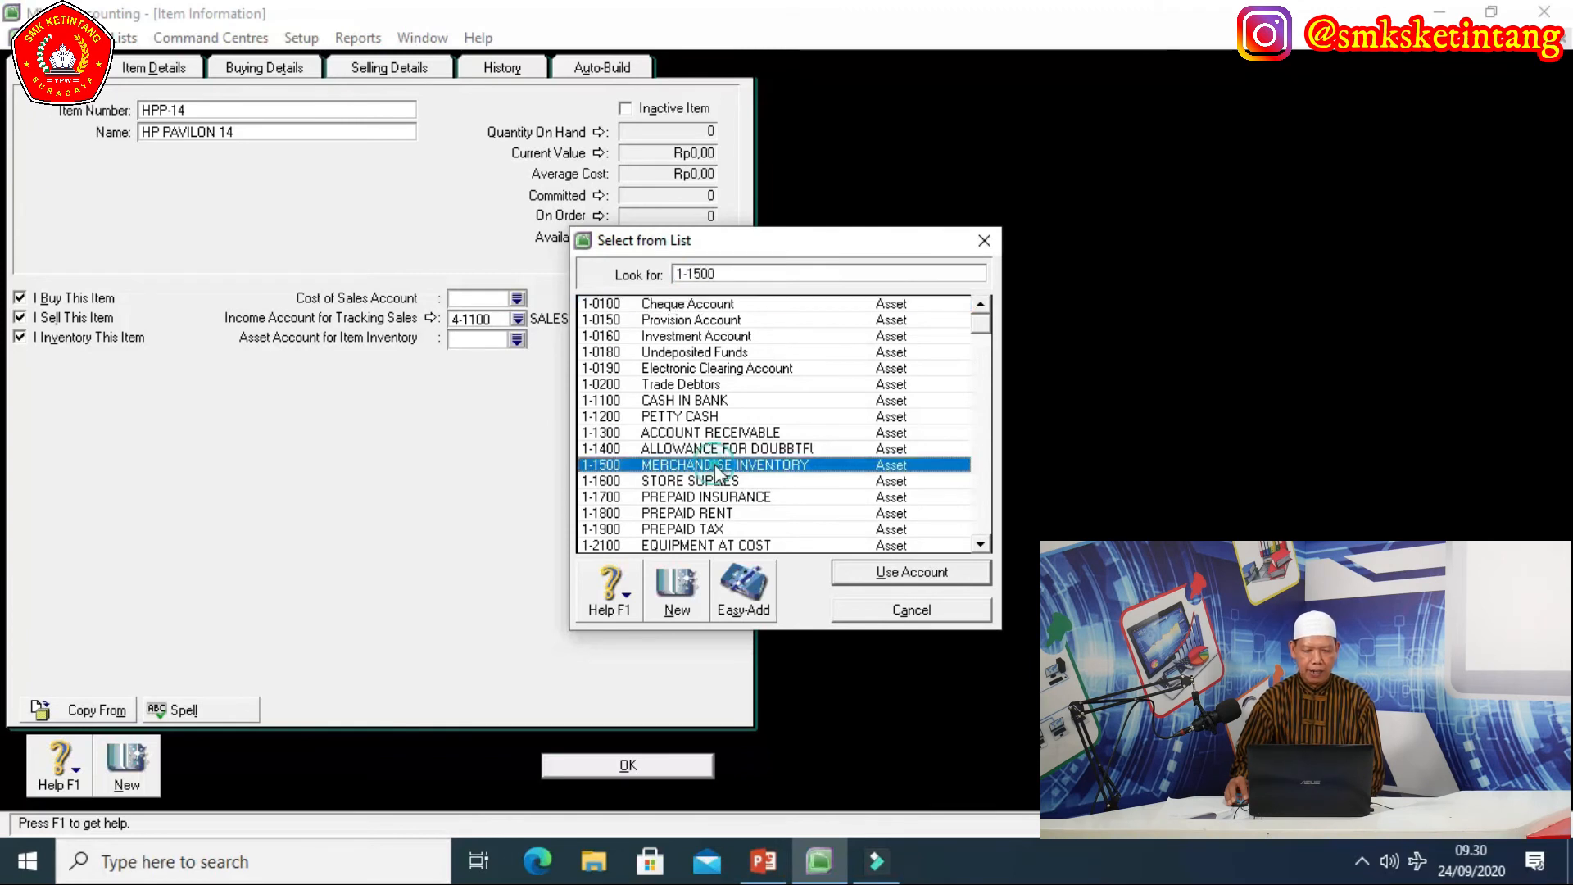
click(873, 573)
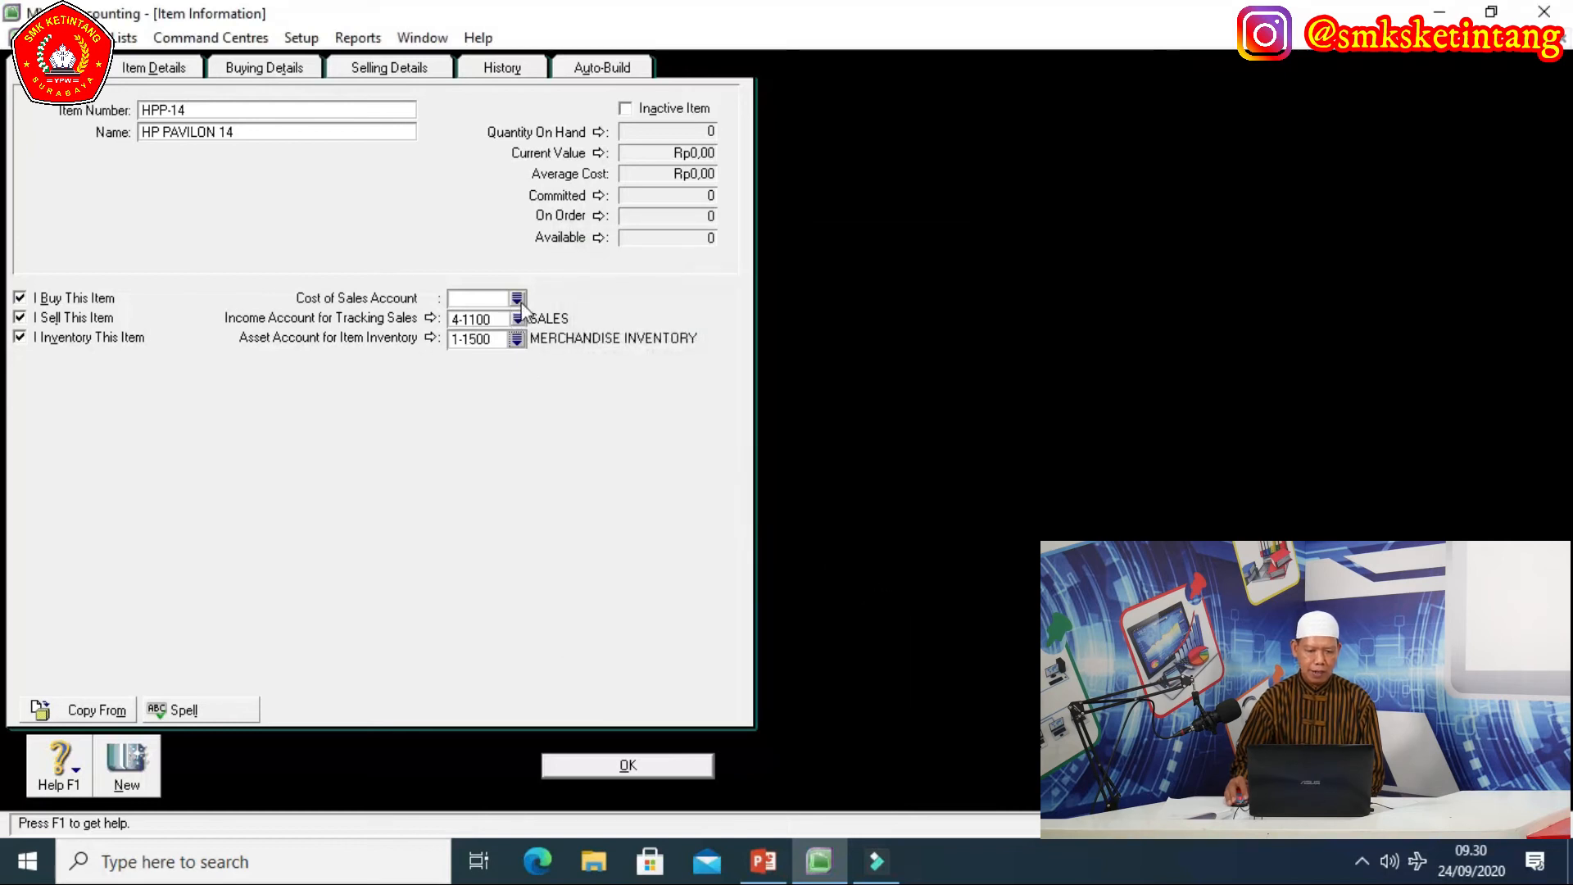
click(517, 298)
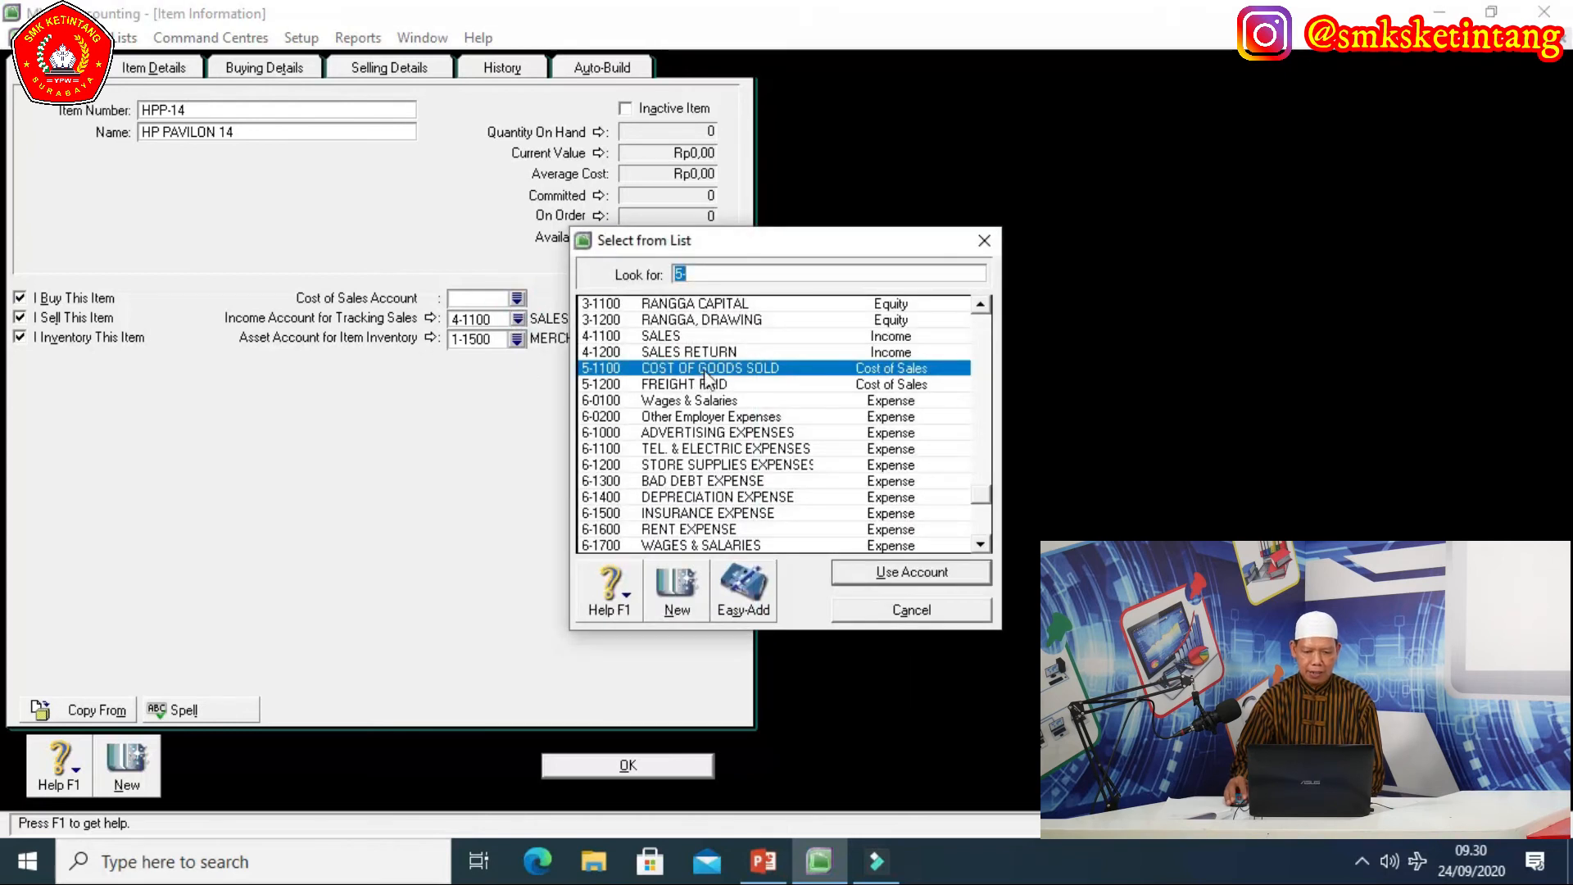
click(861, 577)
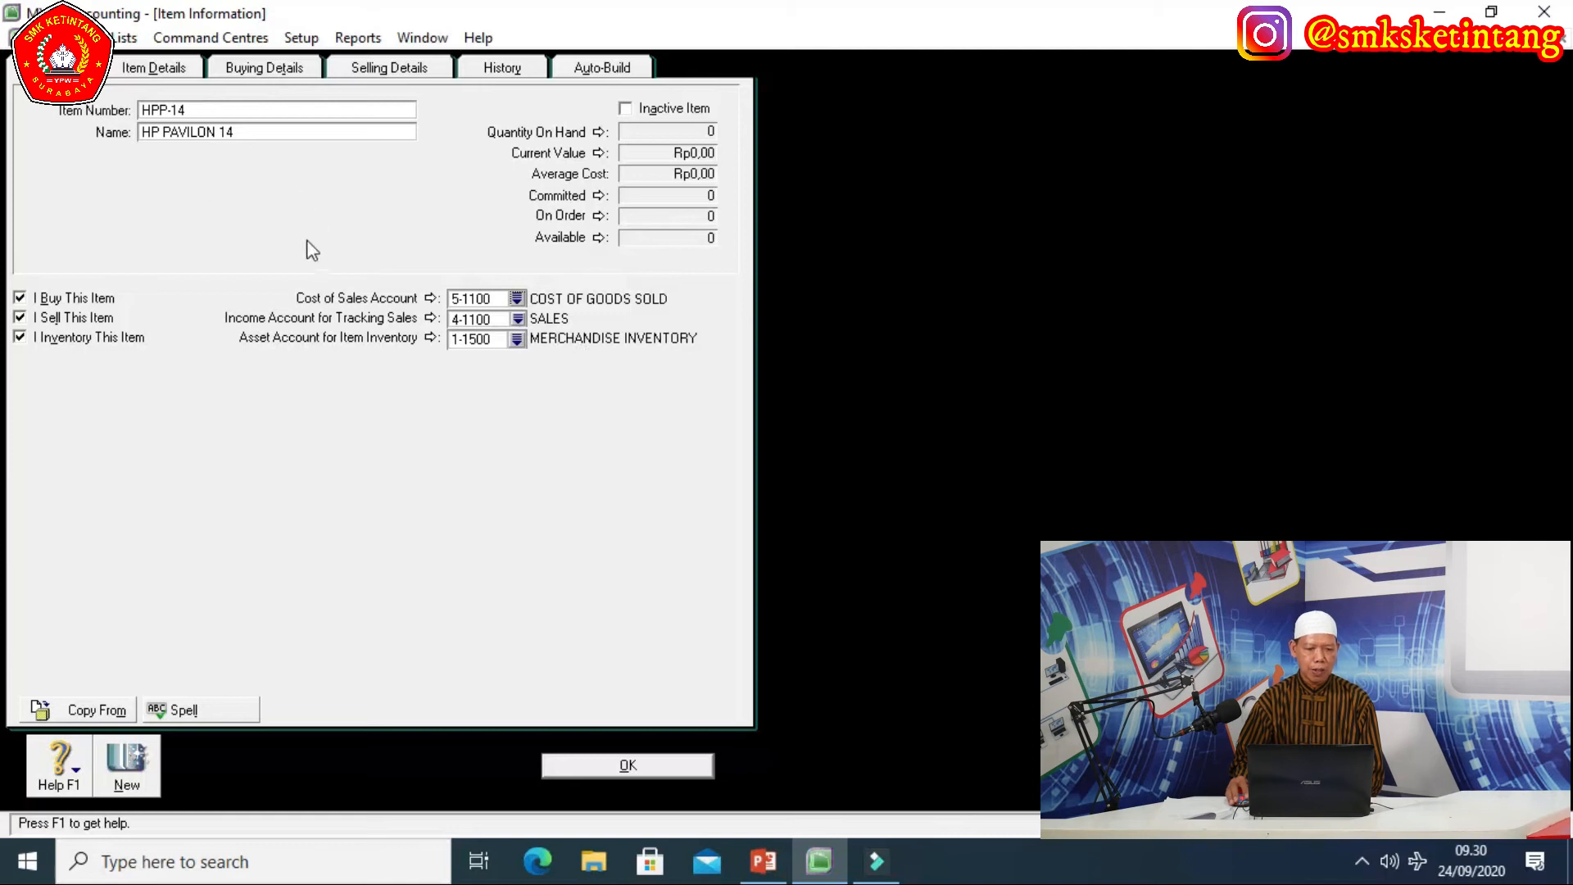
click(272, 71)
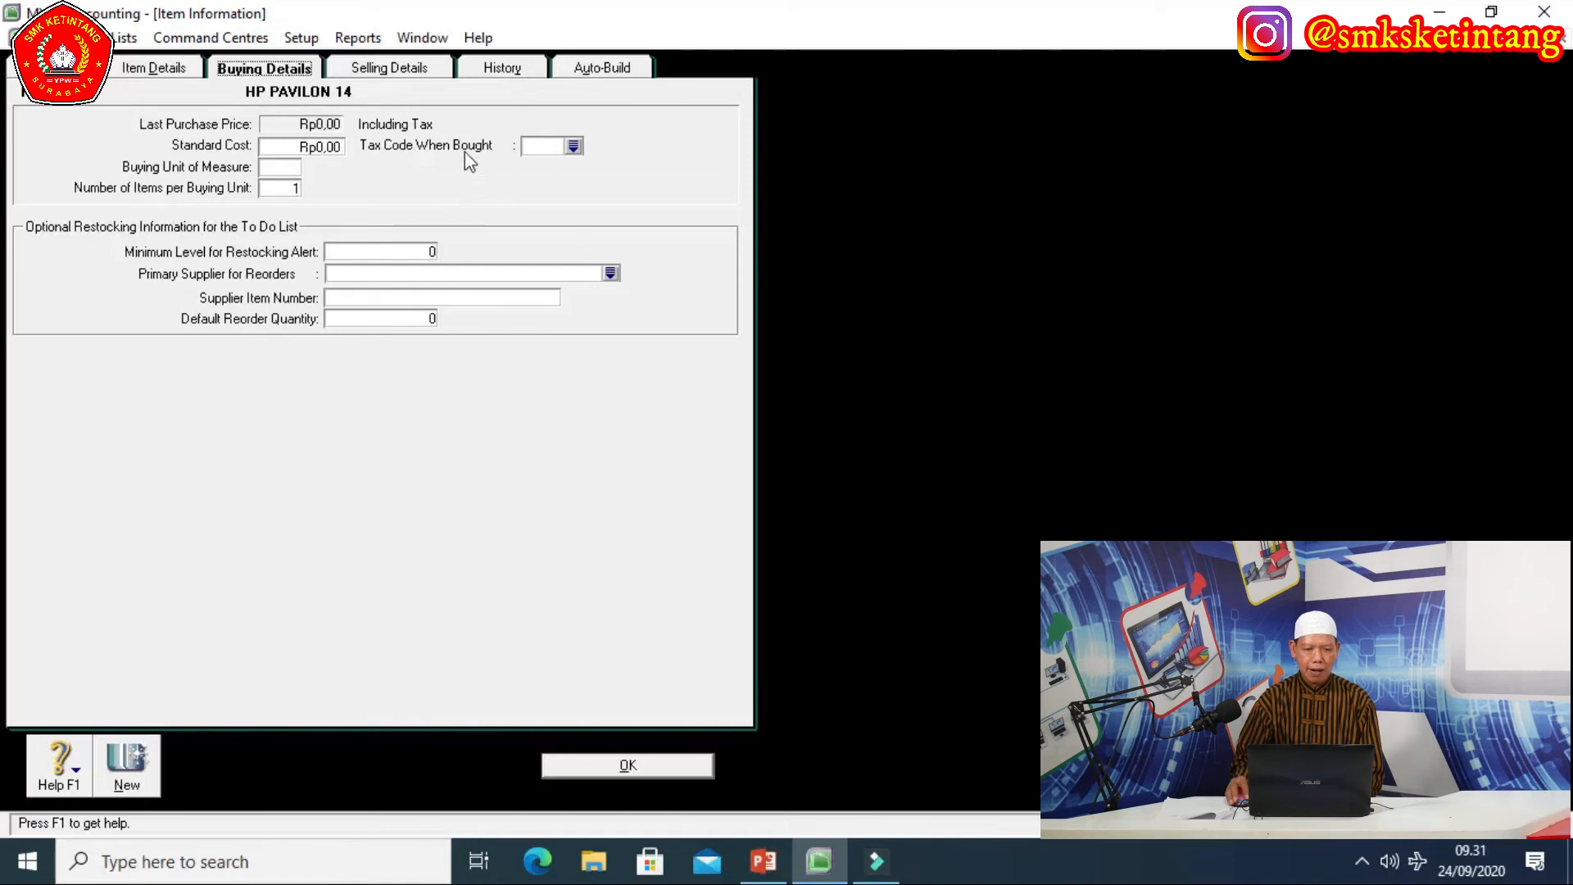
Choose PPN as the tax code when bought and enter UNIT as the buying unit of measure.
click(573, 146)
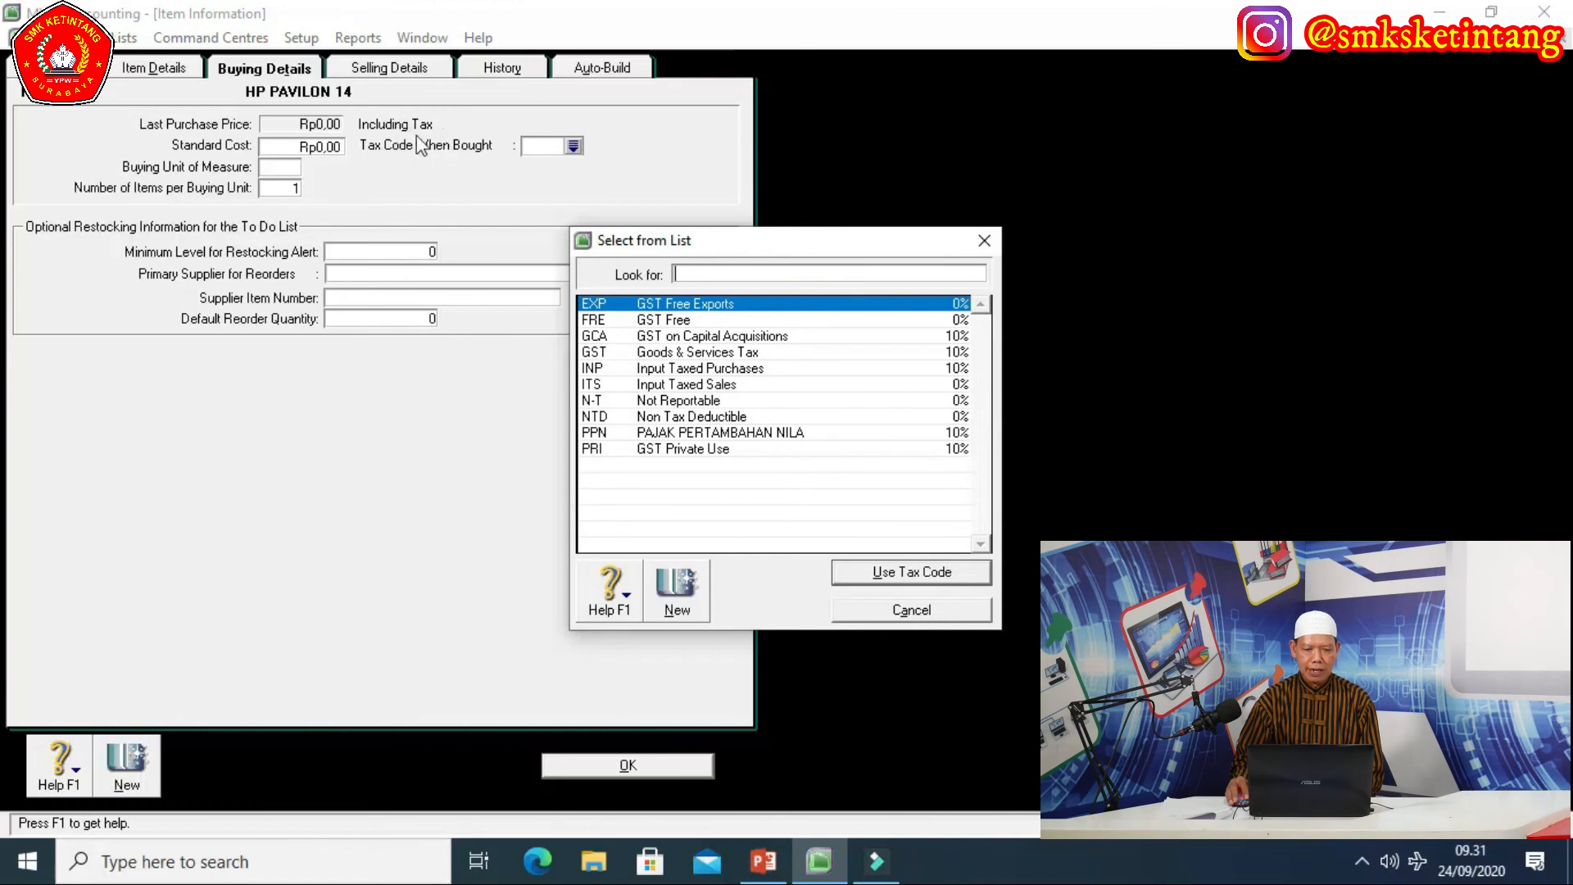
text(PPN)
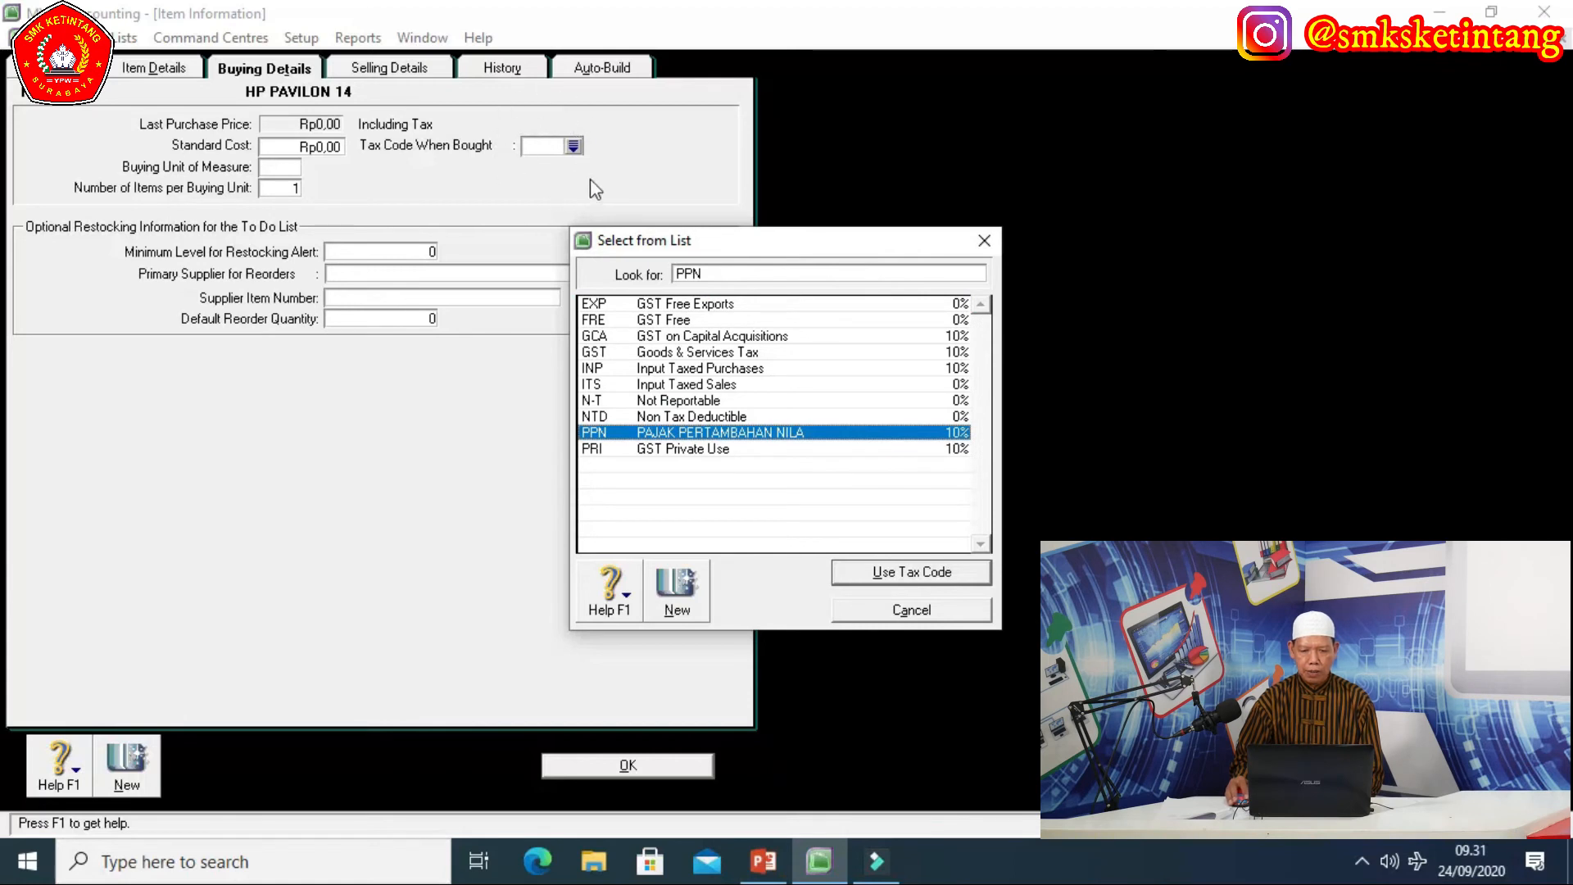
click(888, 575)
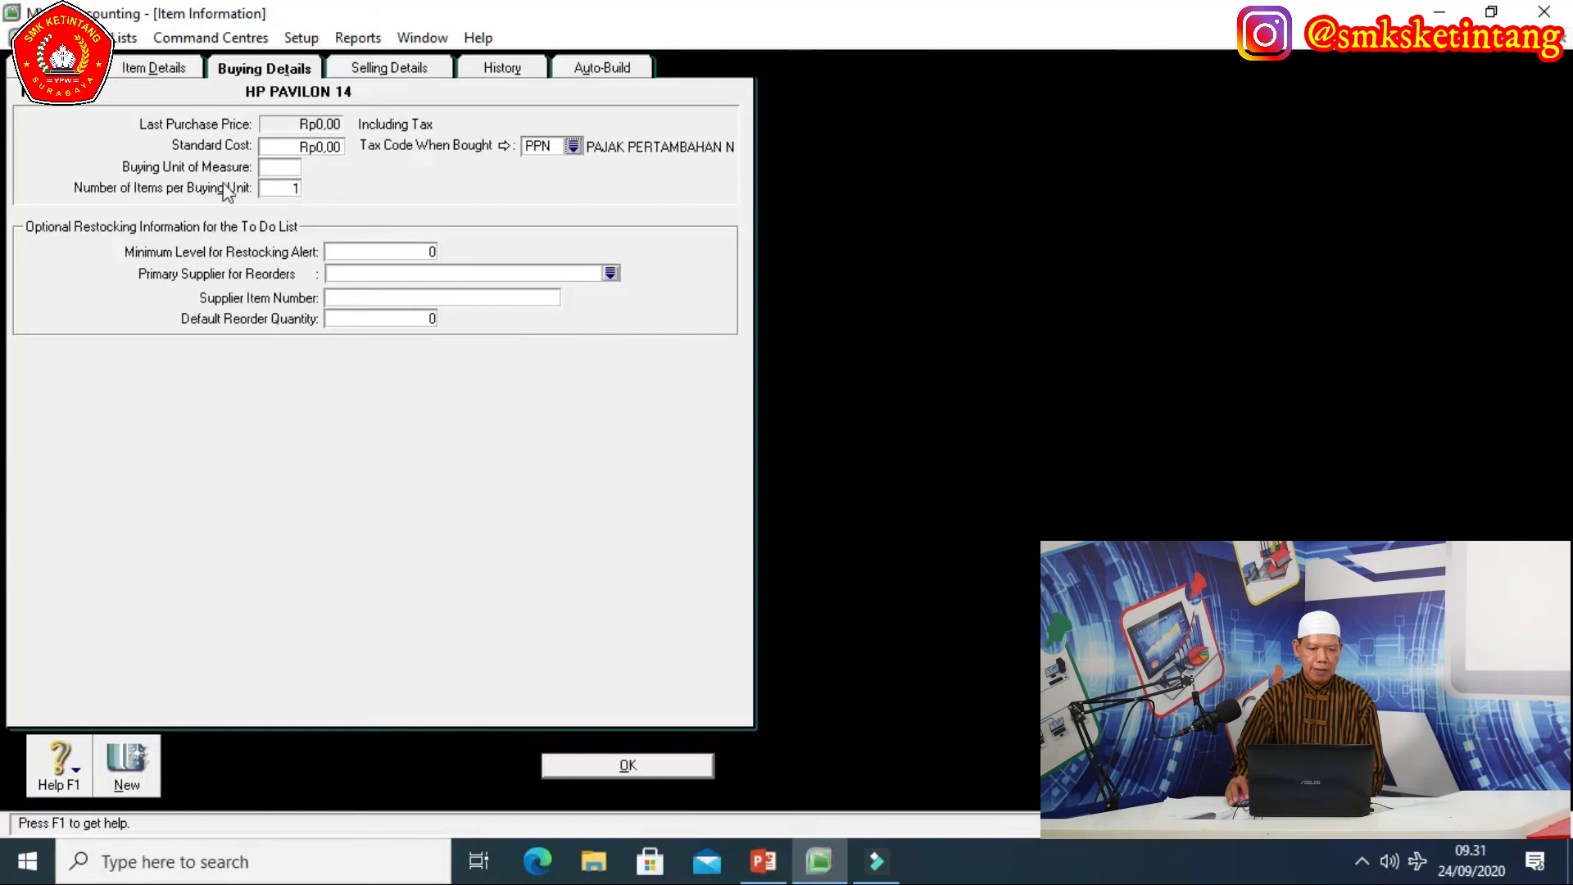
click(279, 167)
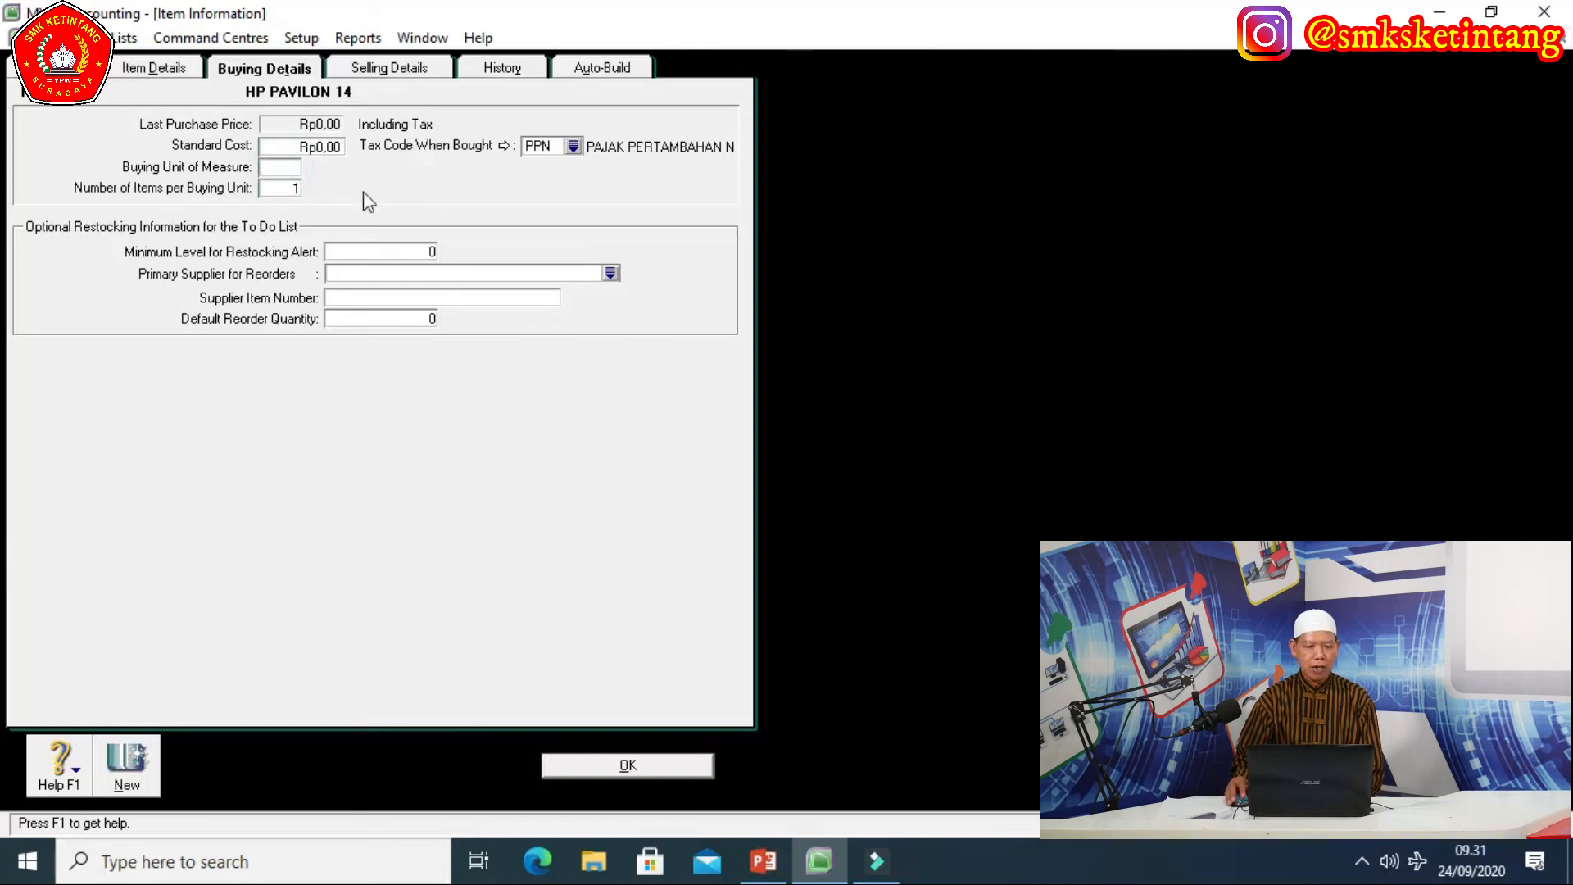
text(UNIT)
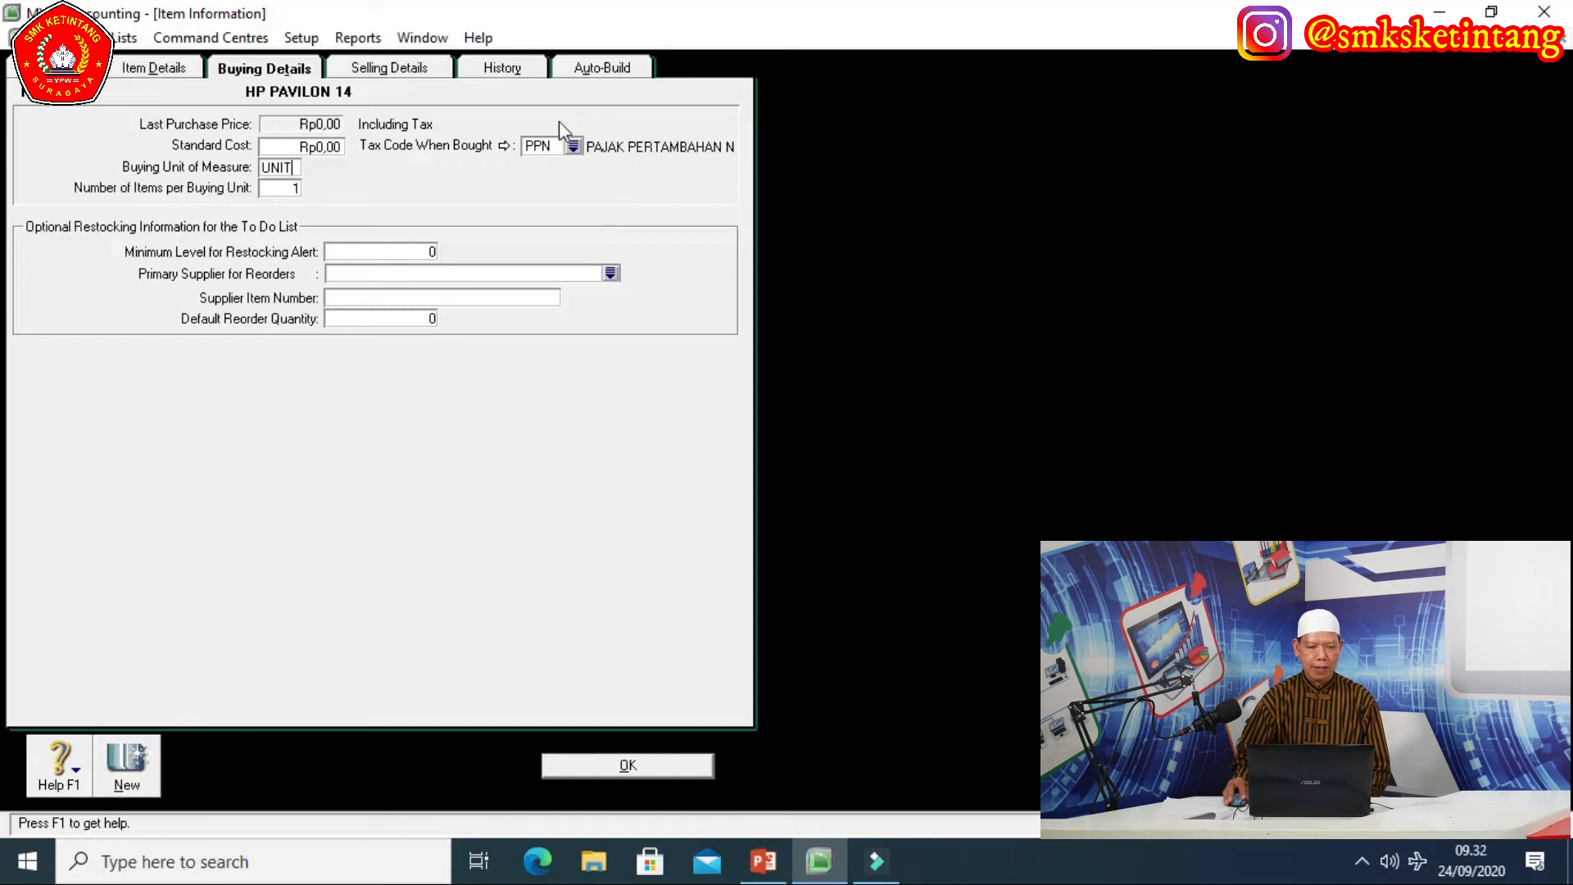
click(380, 72)
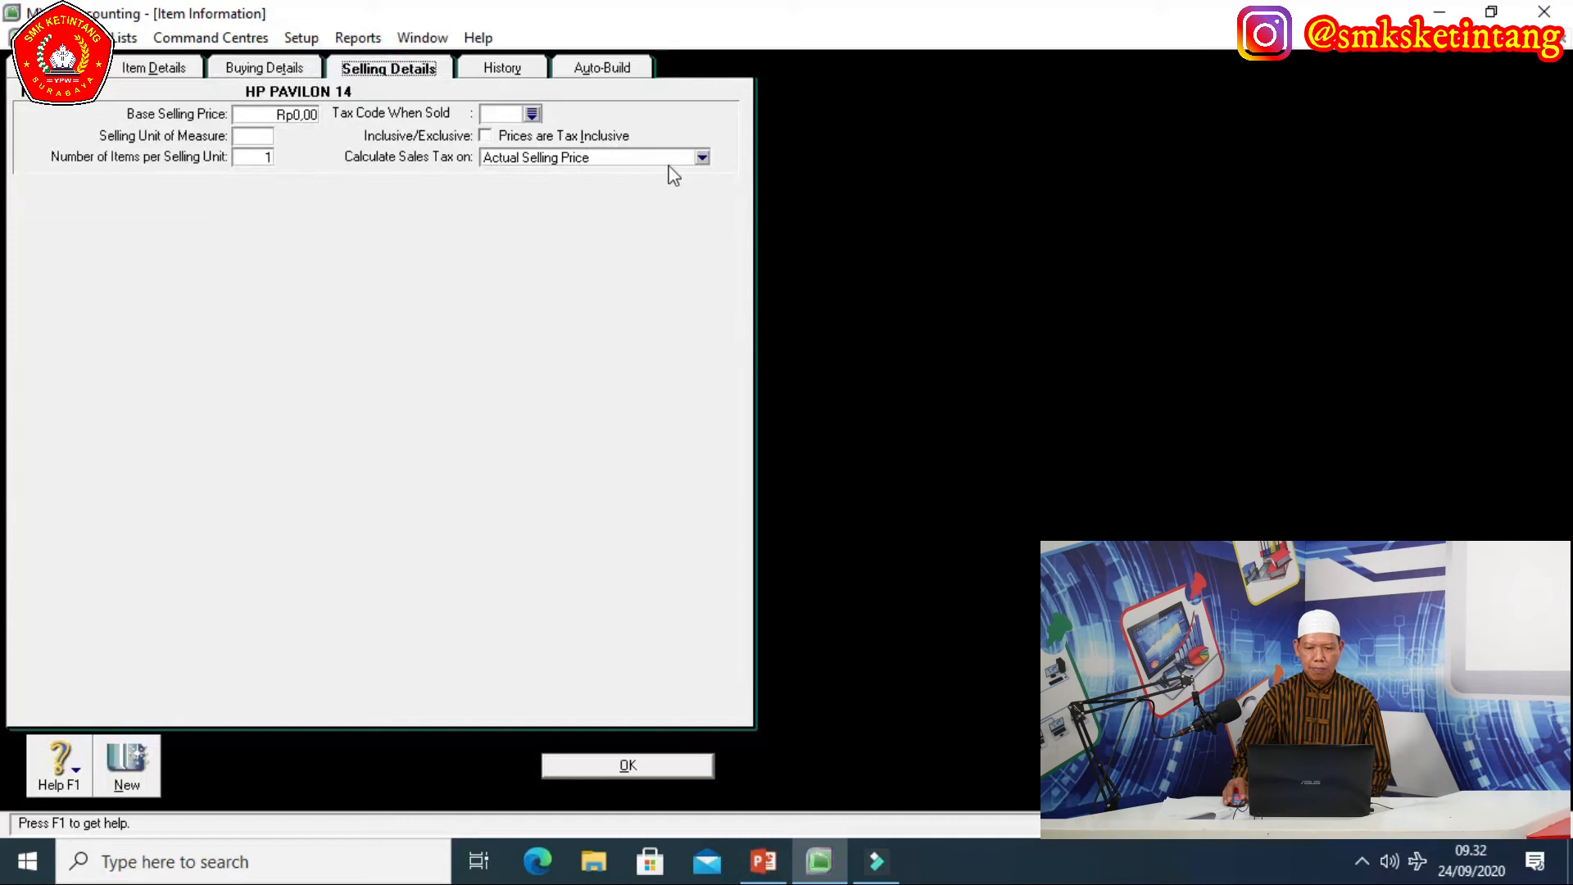
Keep Actual Selling Price as the tax basis, set sales tax code PPN and selling unit UNIT.
click(701, 158)
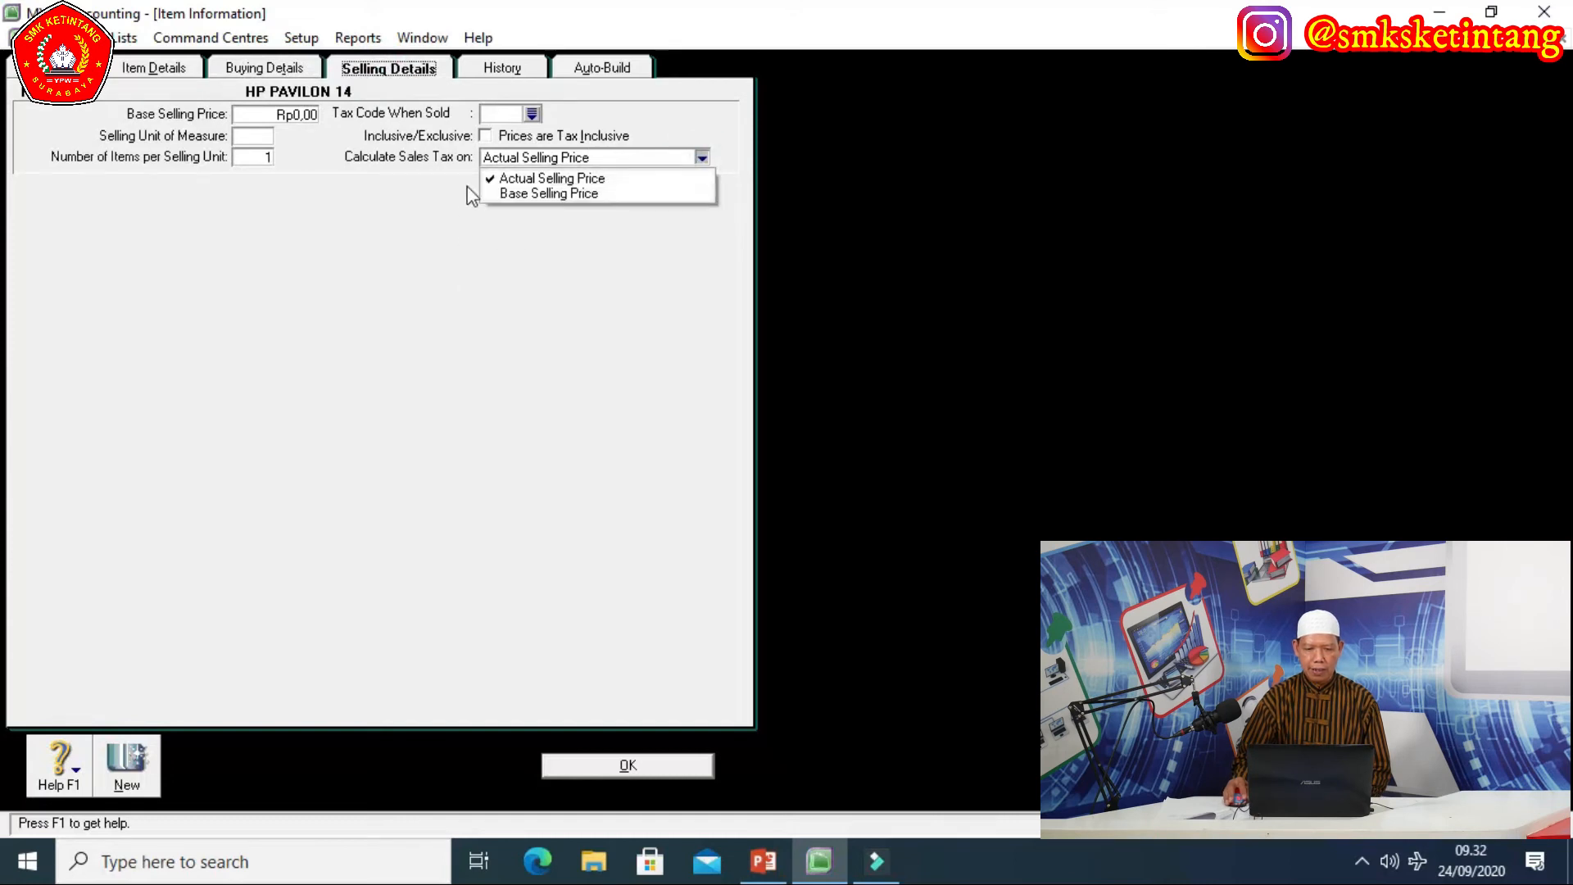
click(440, 199)
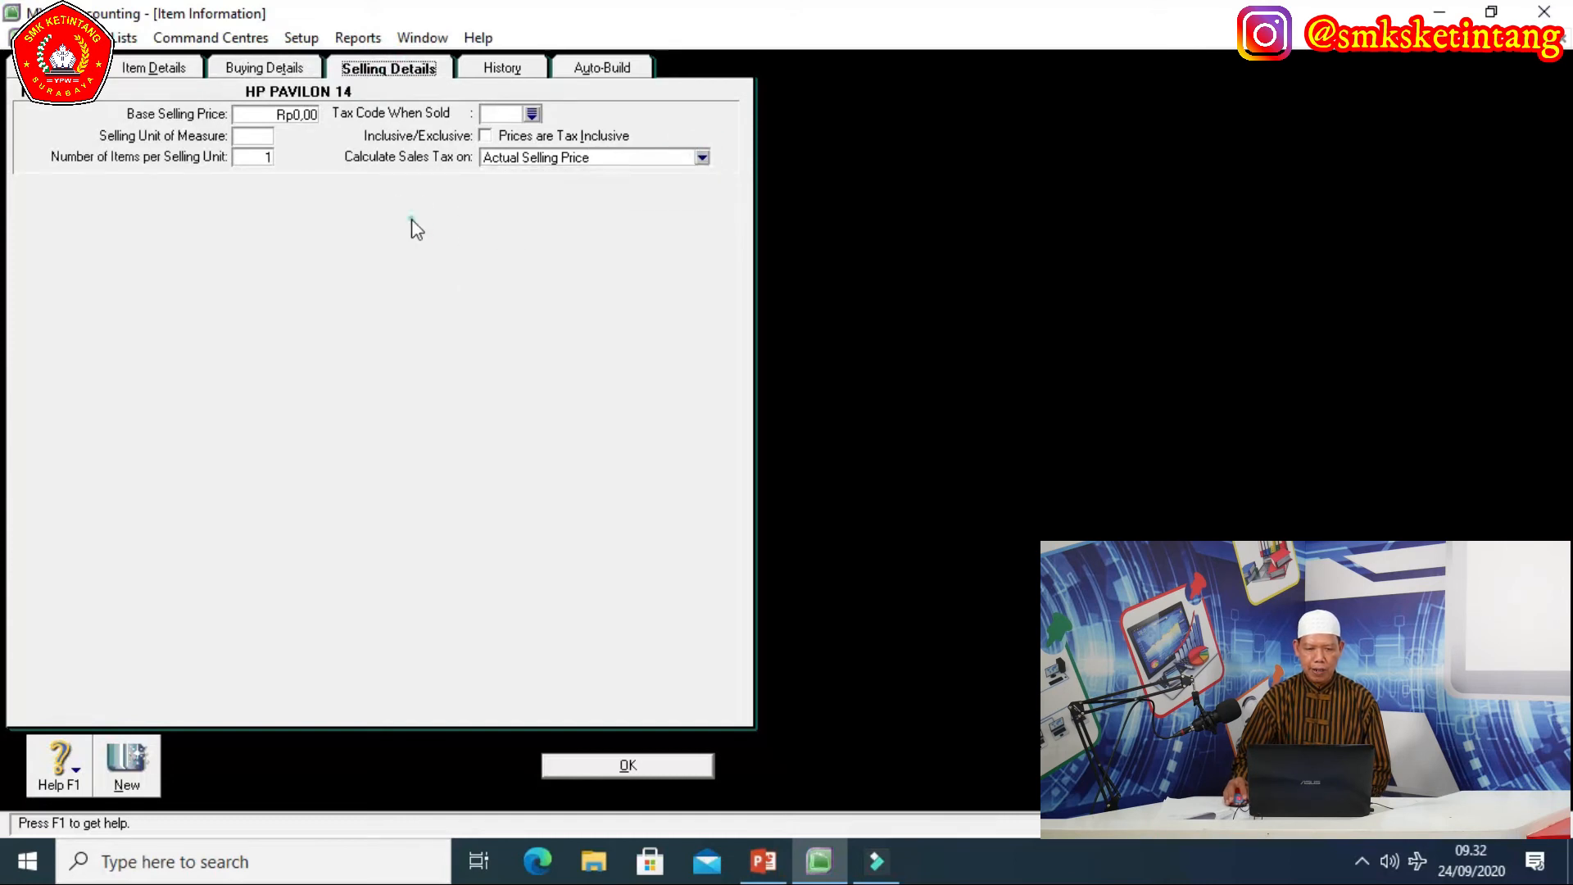
click(532, 115)
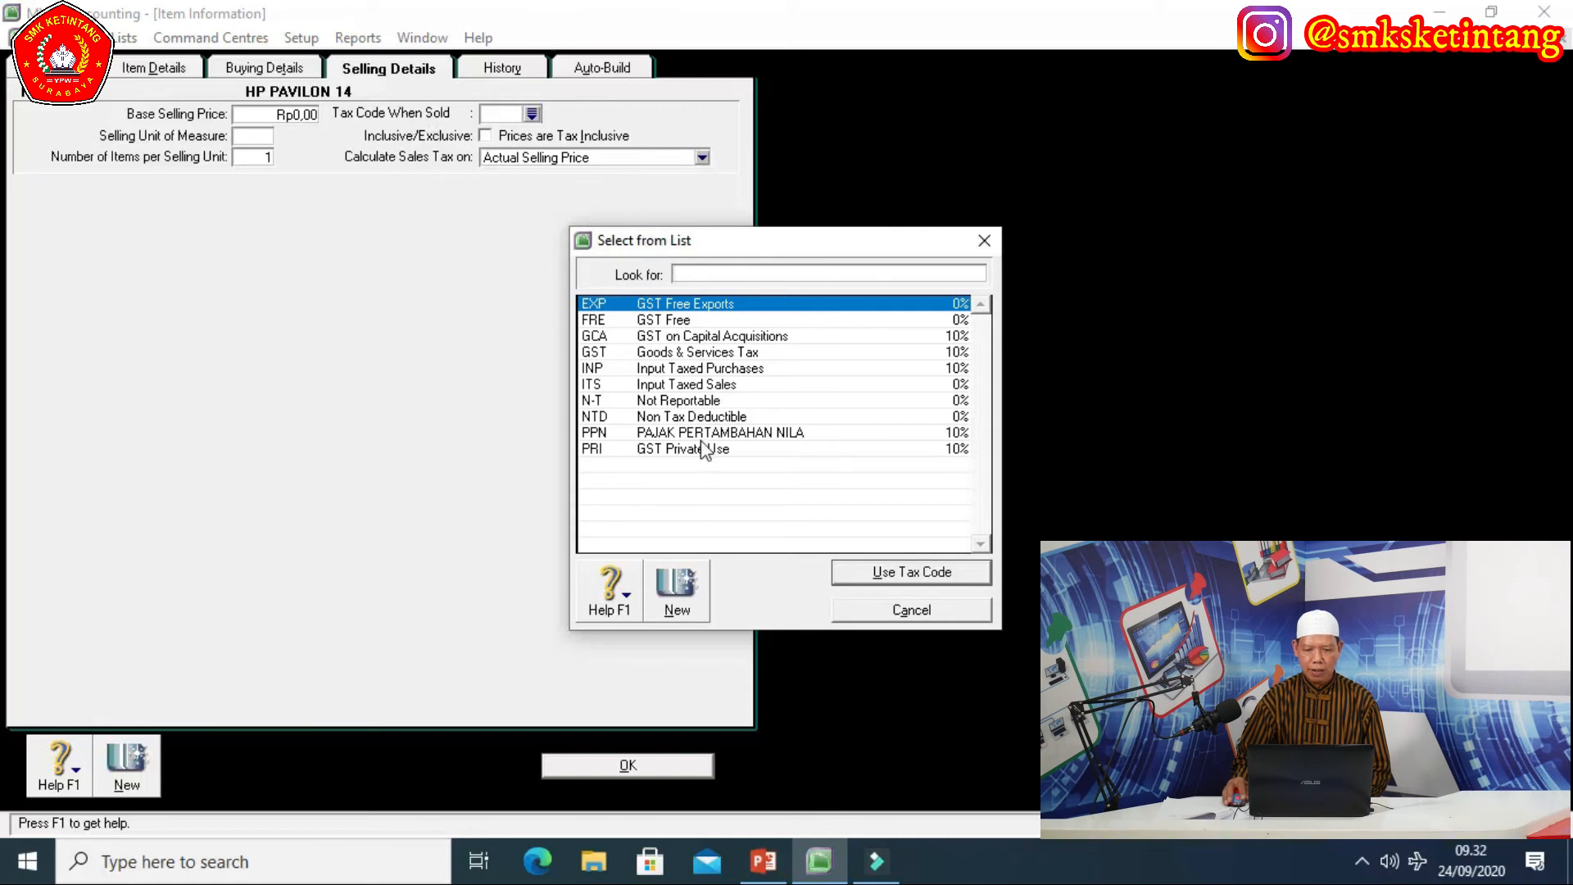
text(PPN)
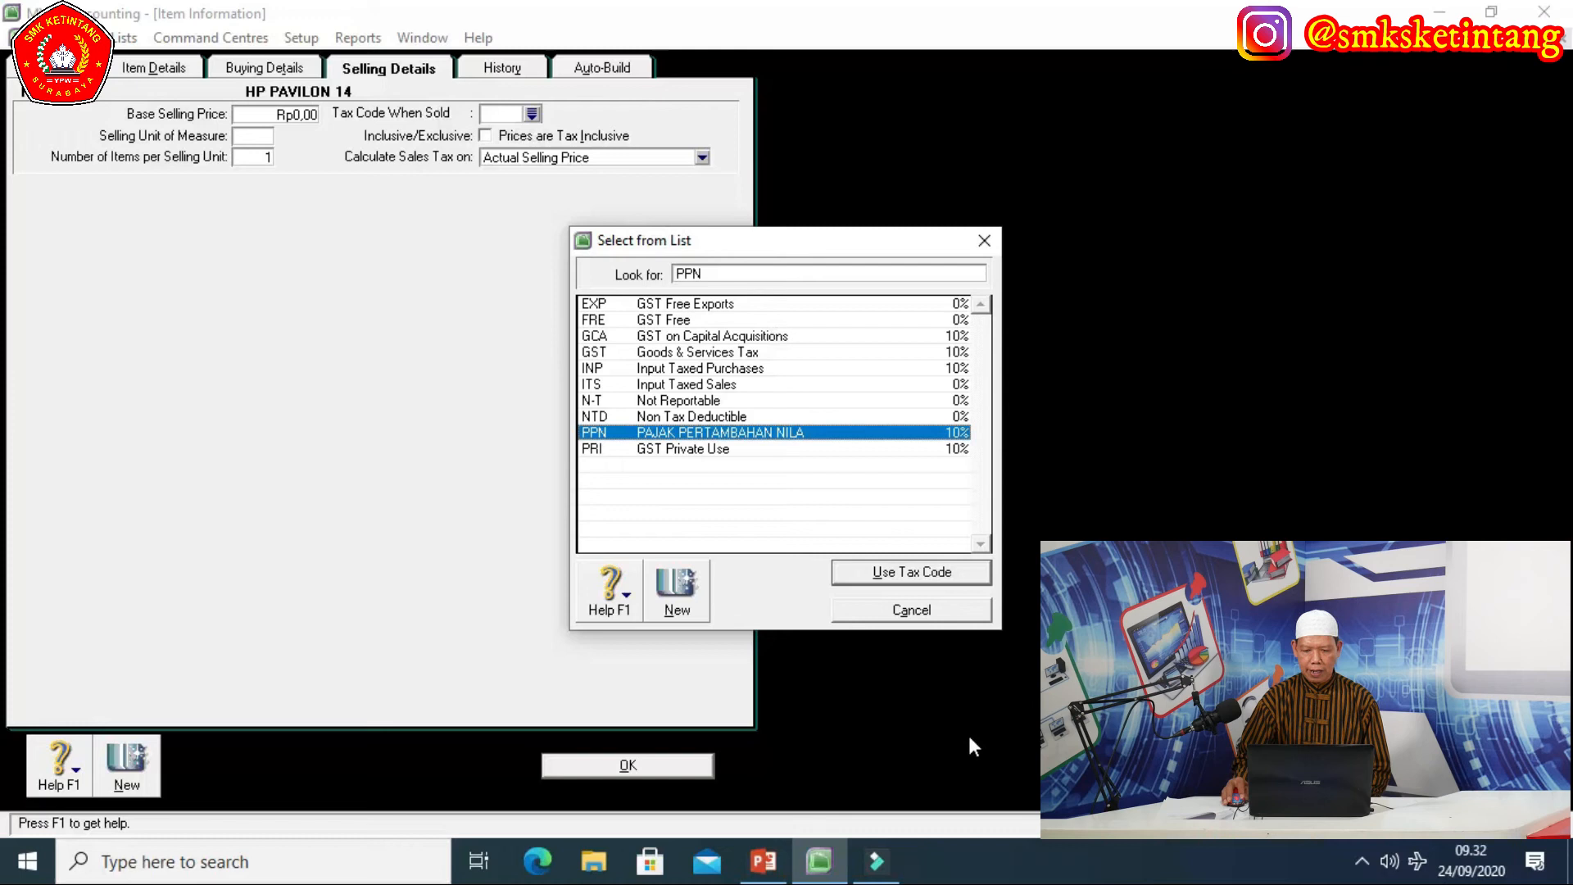
click(887, 572)
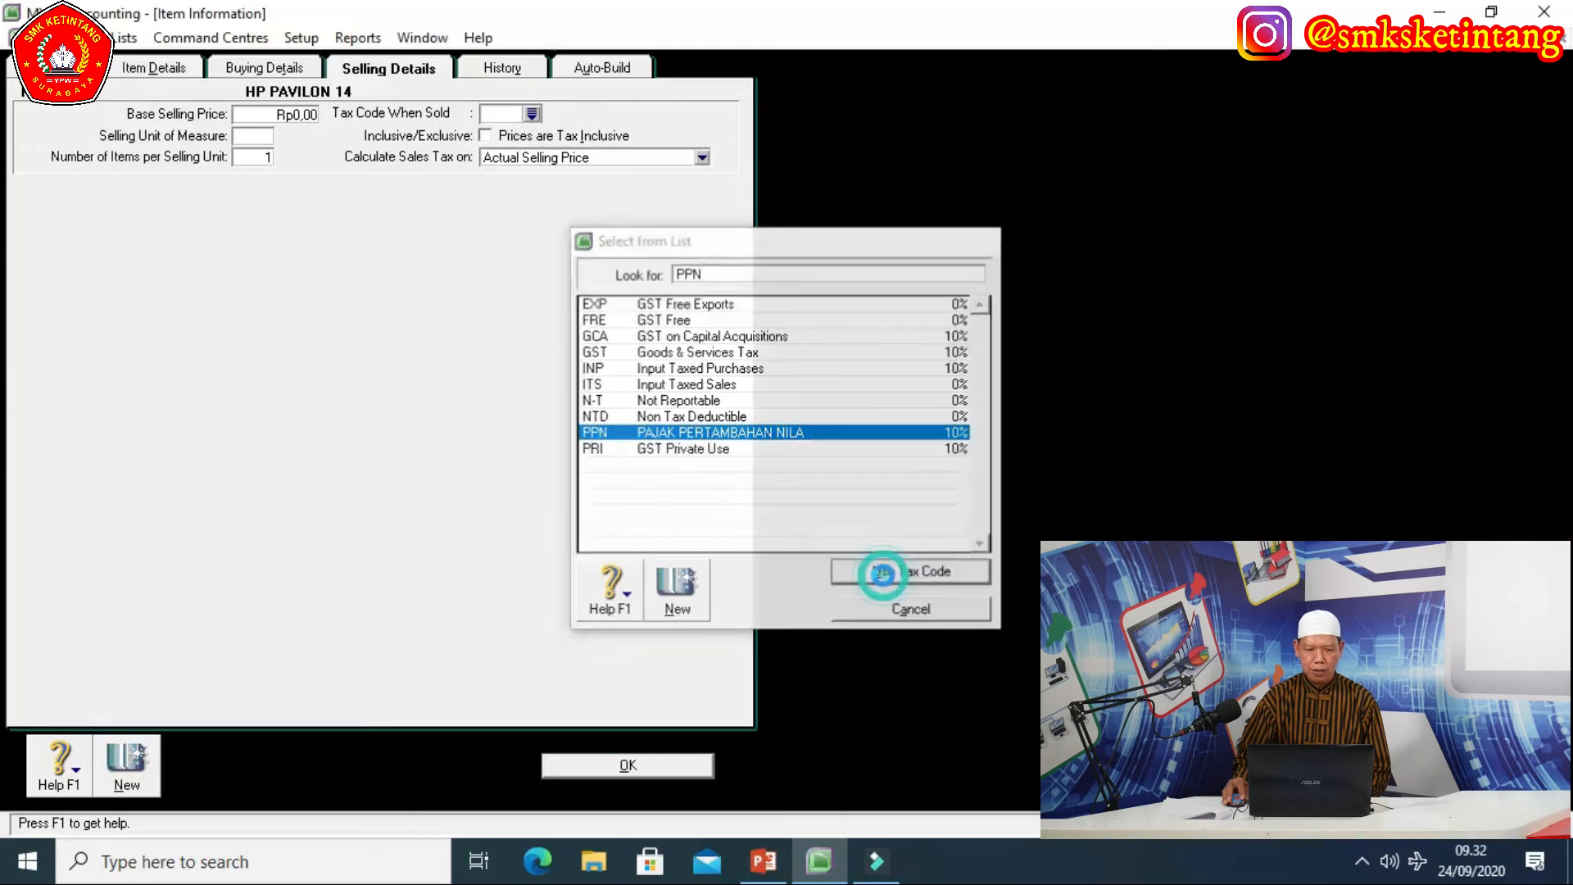
click(270, 136)
text(UNIT)
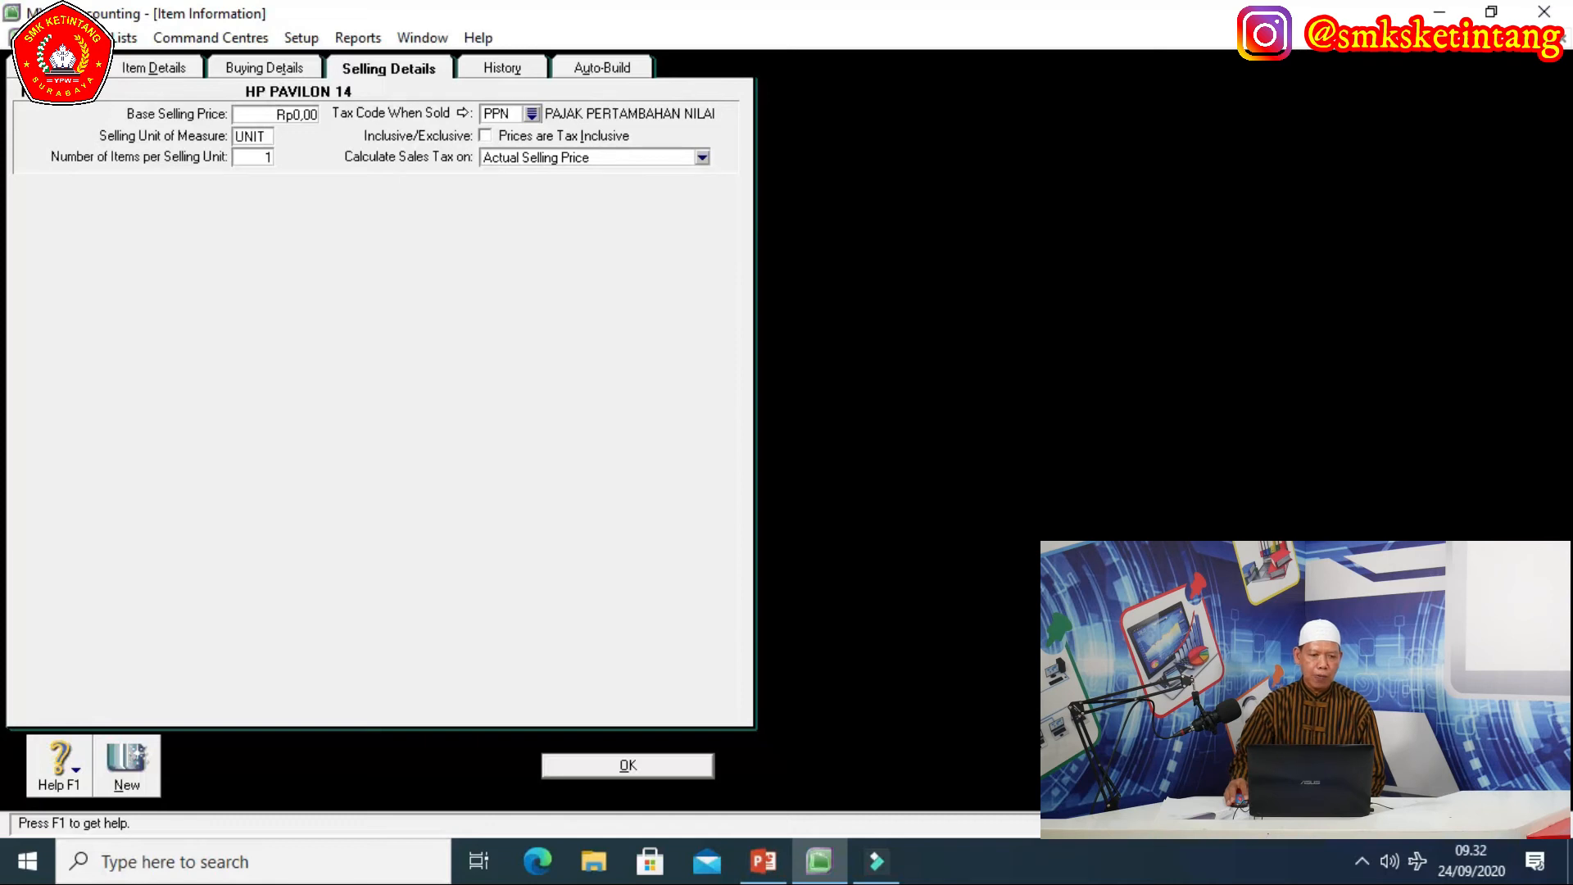
Review HP PAVILON 14's profile, buying and selling details, then save it.
click(61, 69)
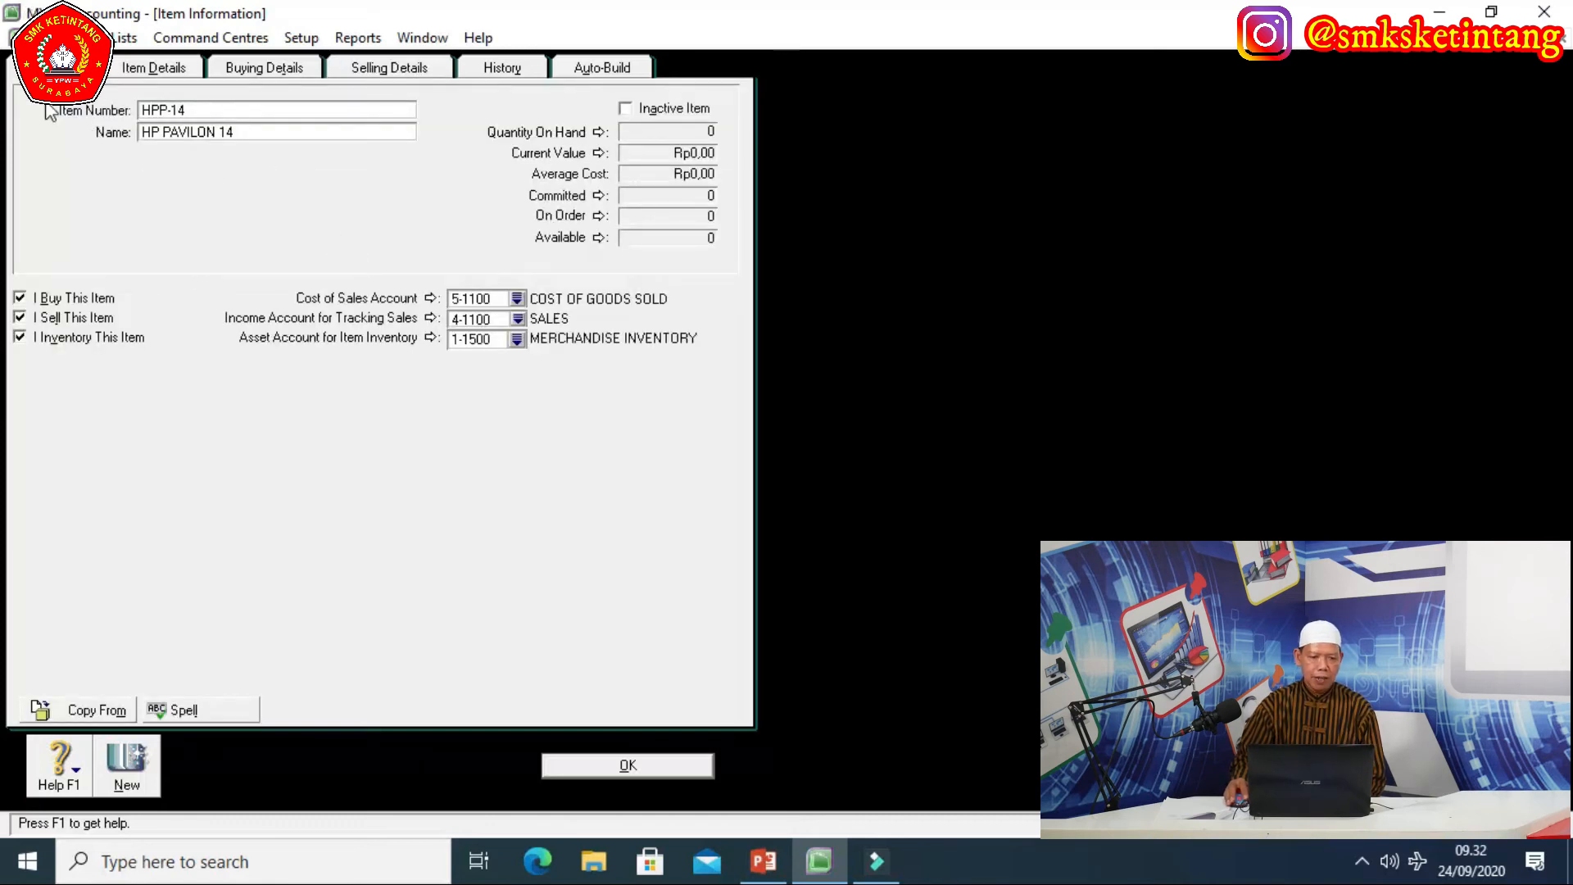
click(310, 70)
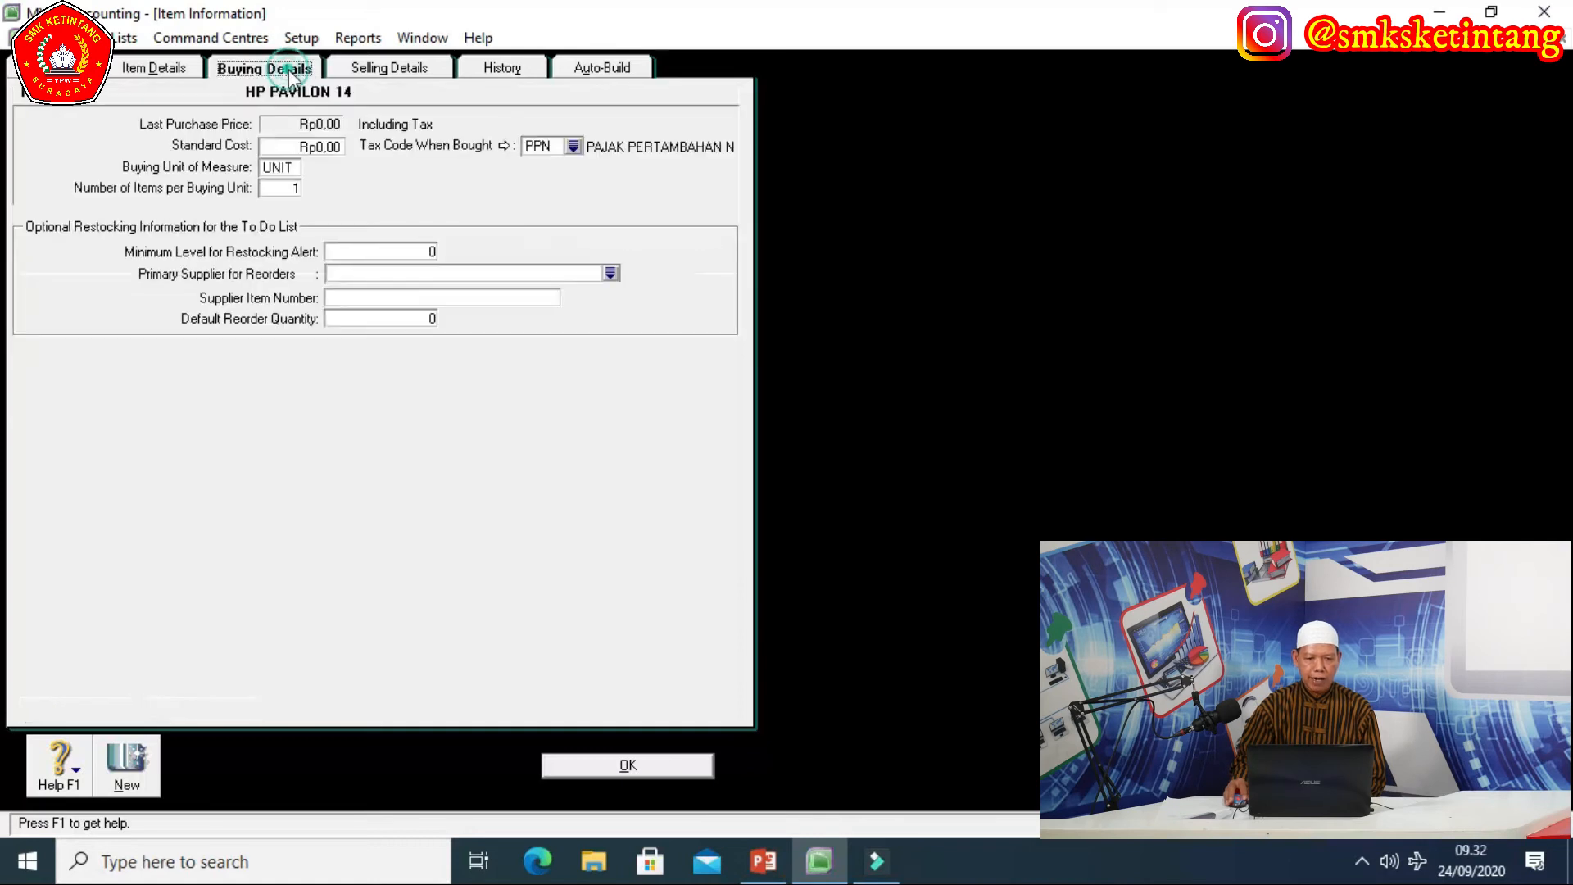
click(411, 71)
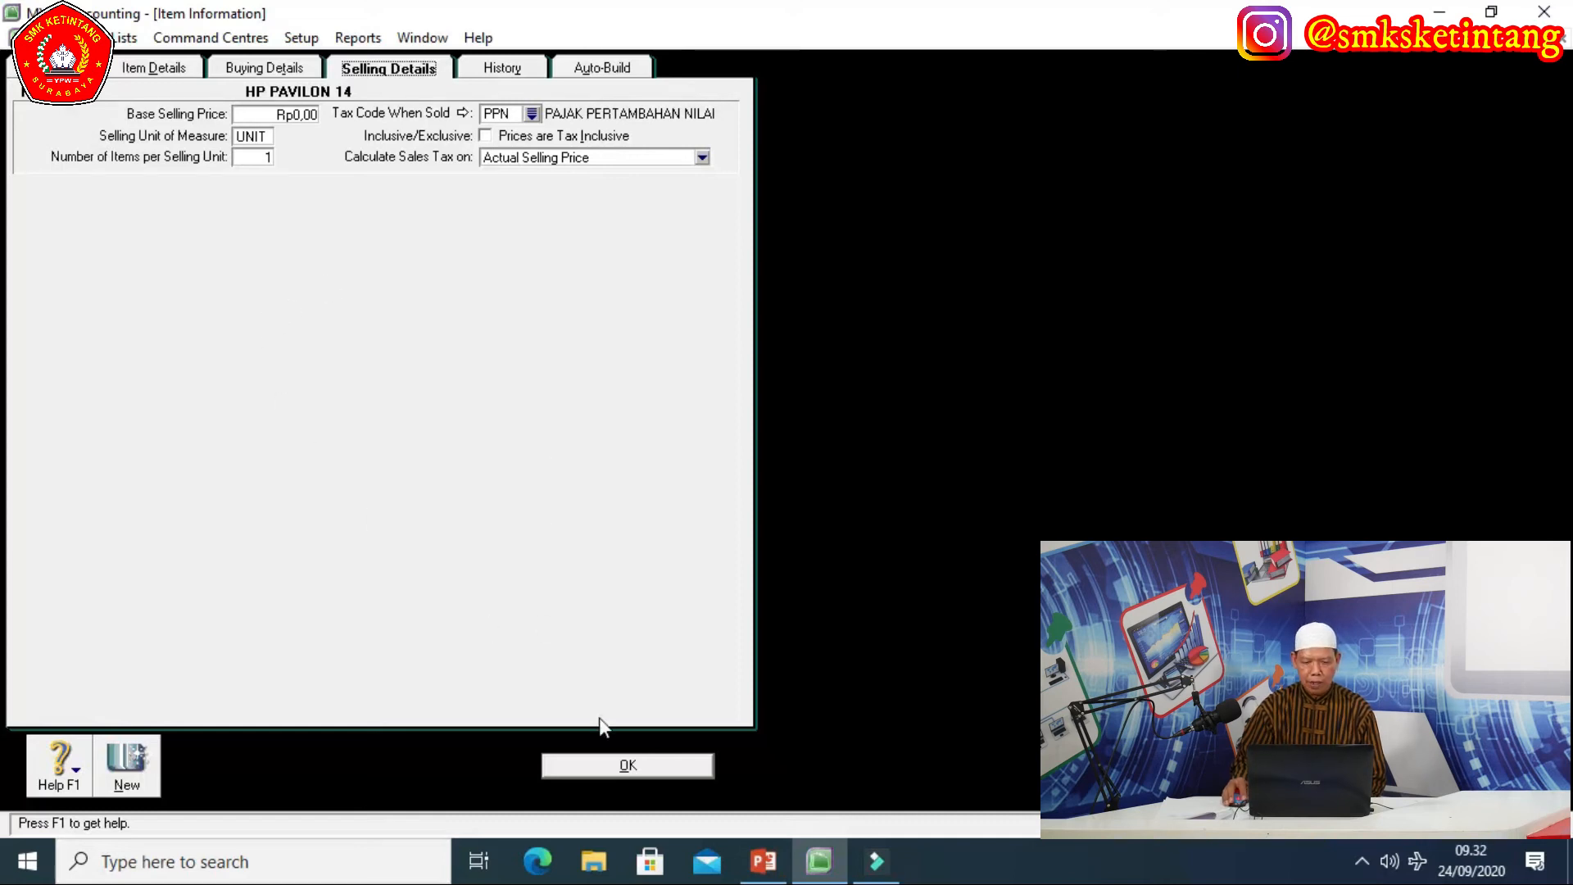
click(623, 763)
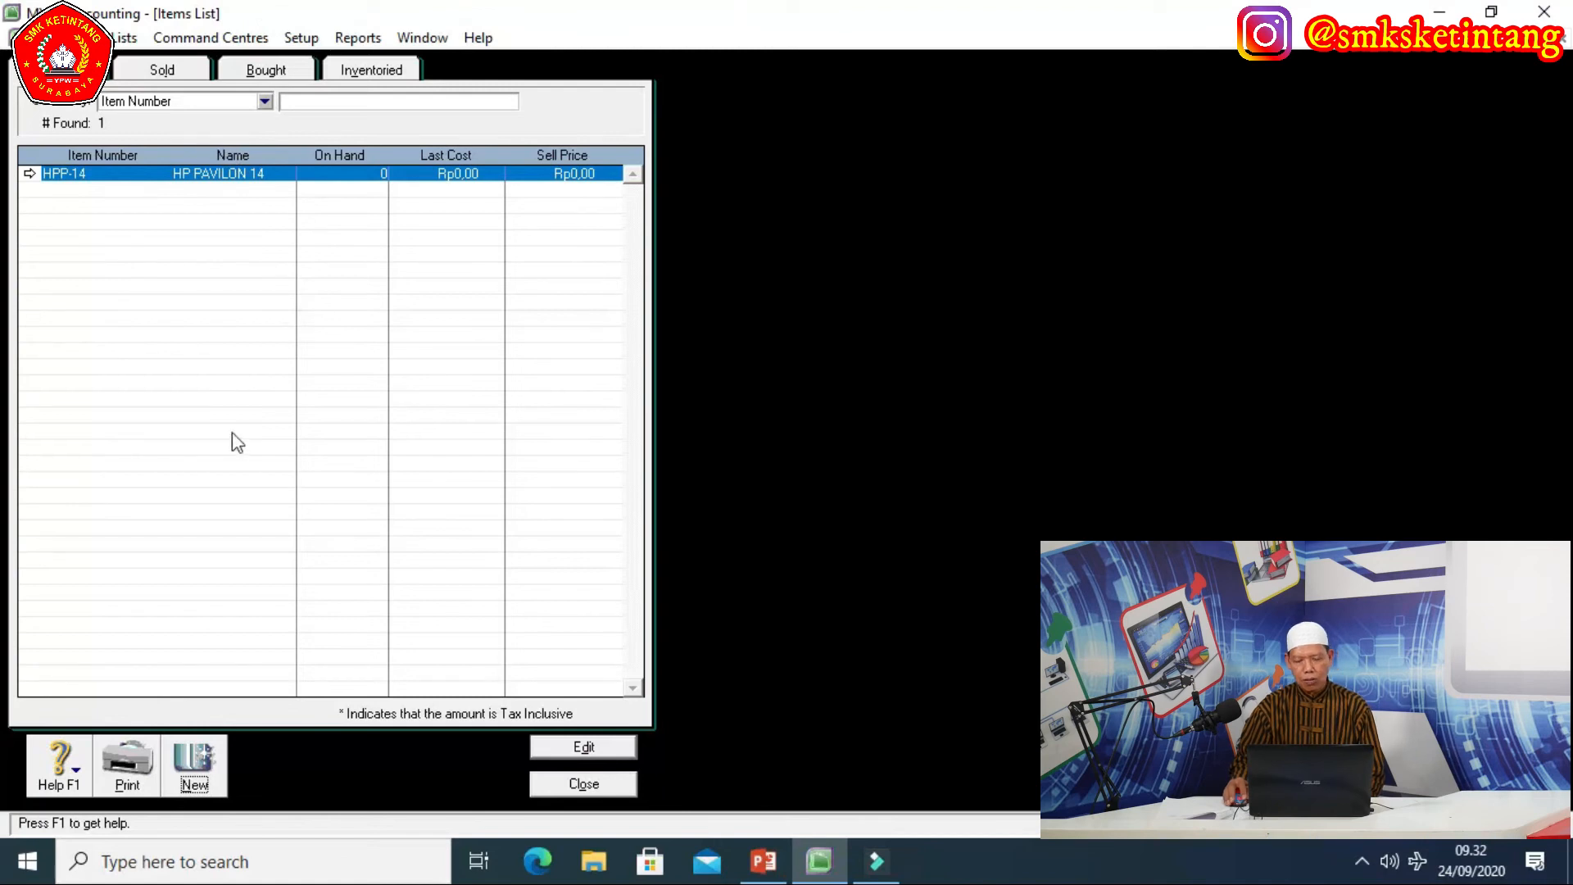
Create a new item with number DI-15 and name DELL INSPIRON 15.
click(195, 779)
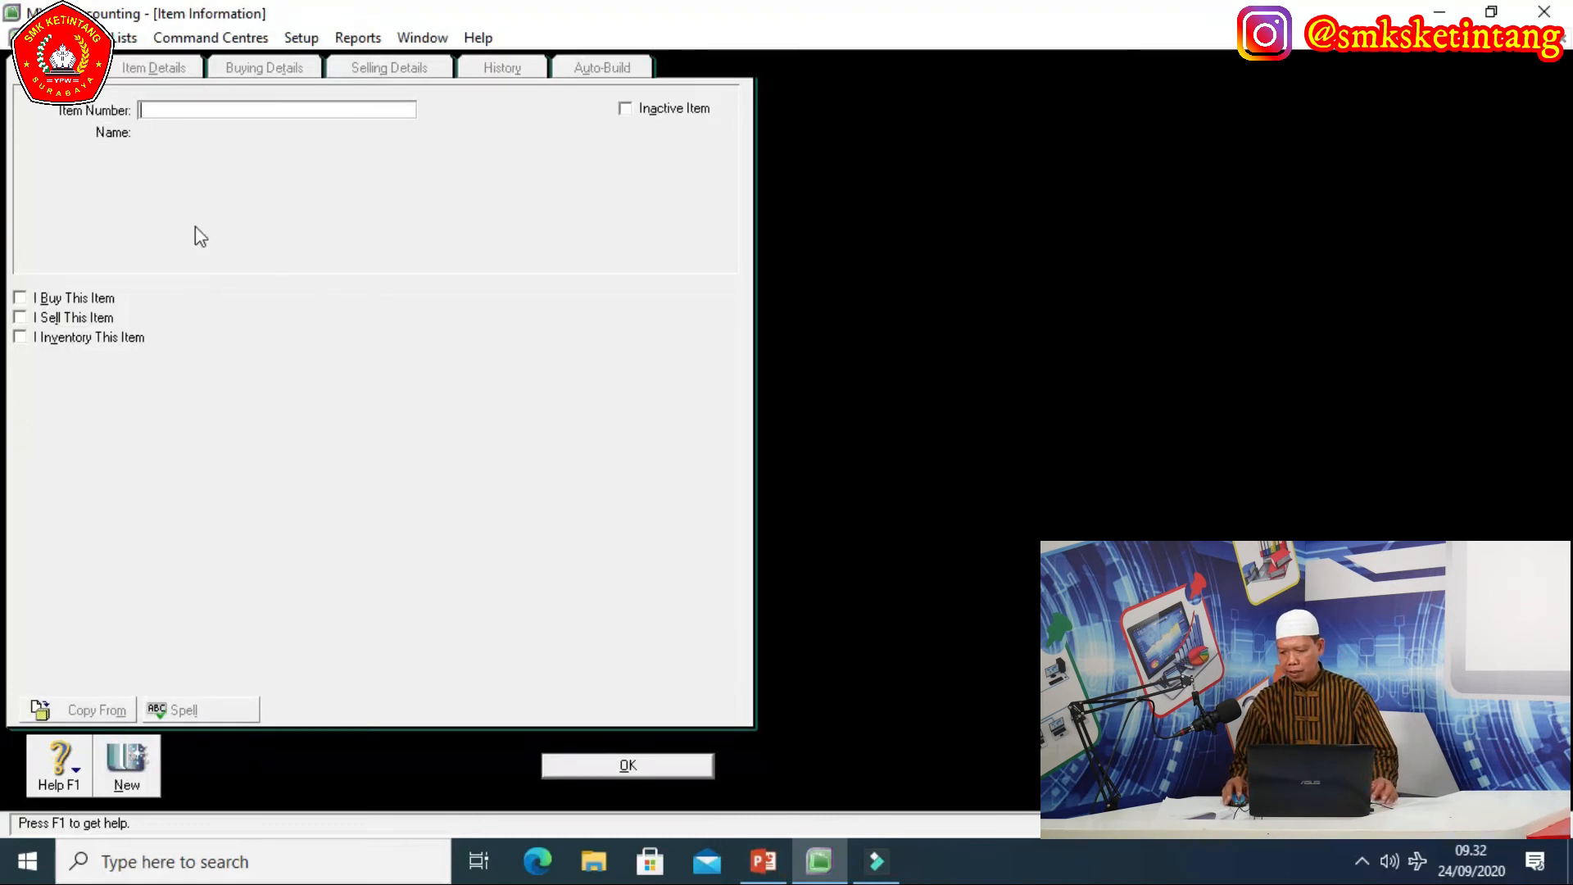
text(DI)
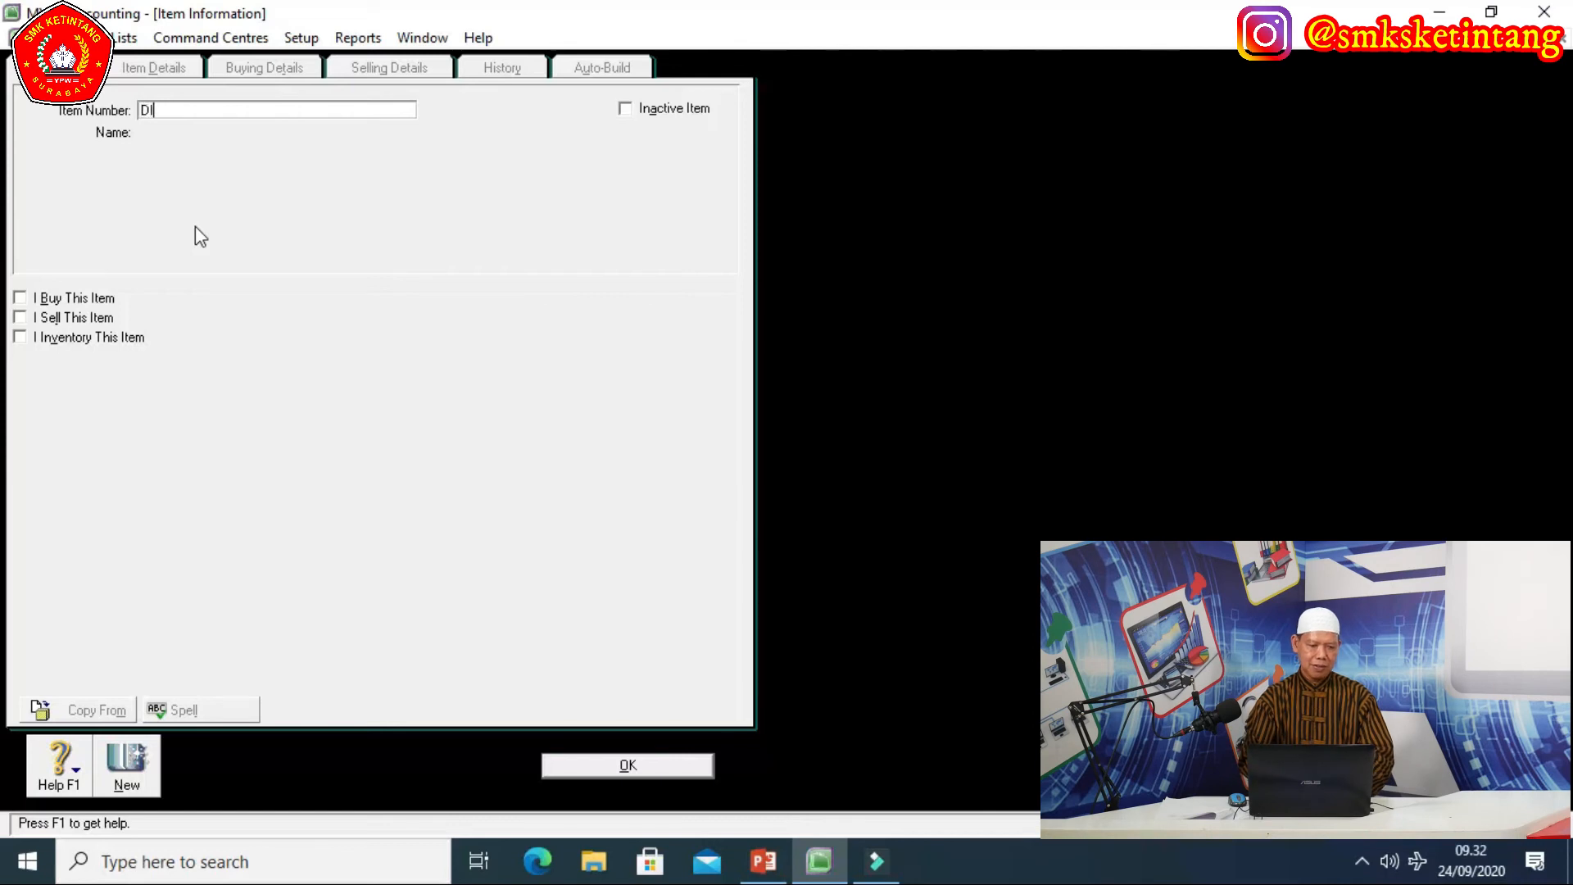
text(-15)
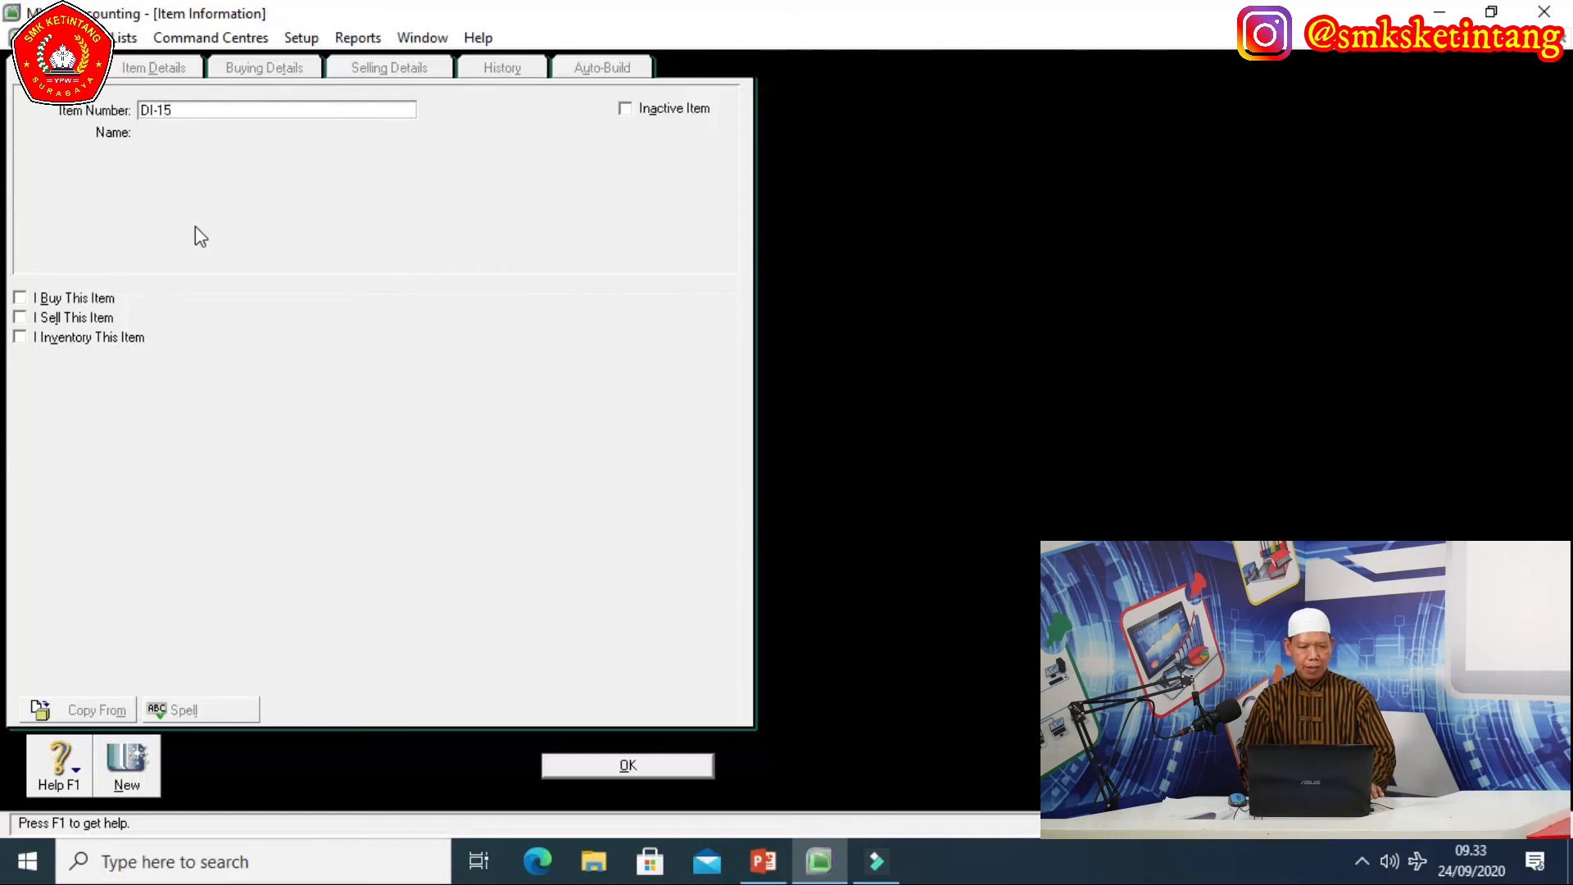
key(Tab)
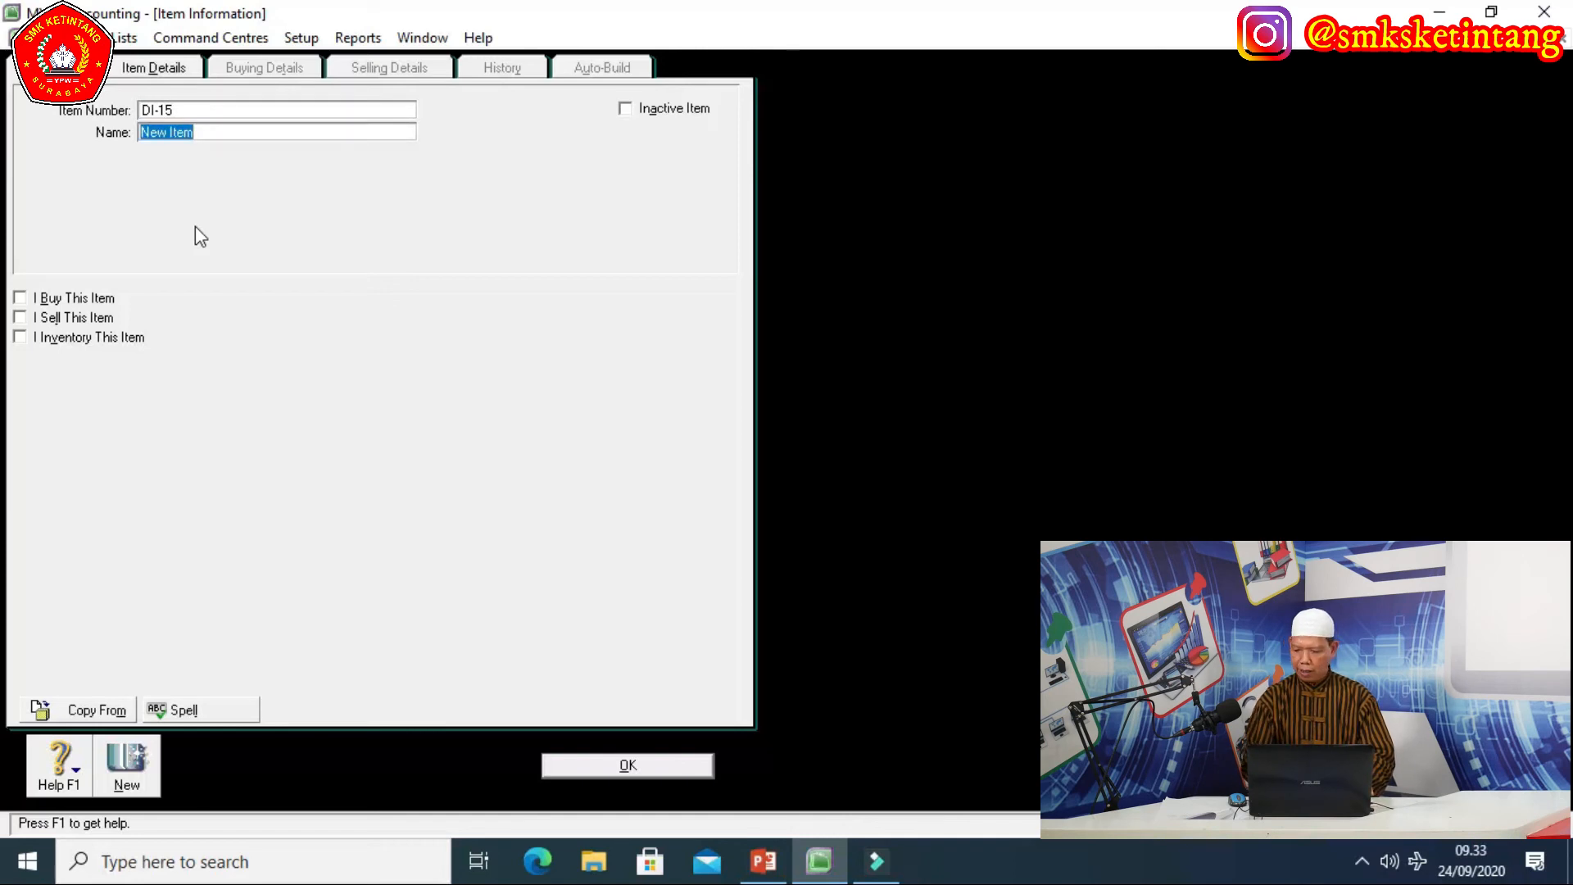
text(DELL)
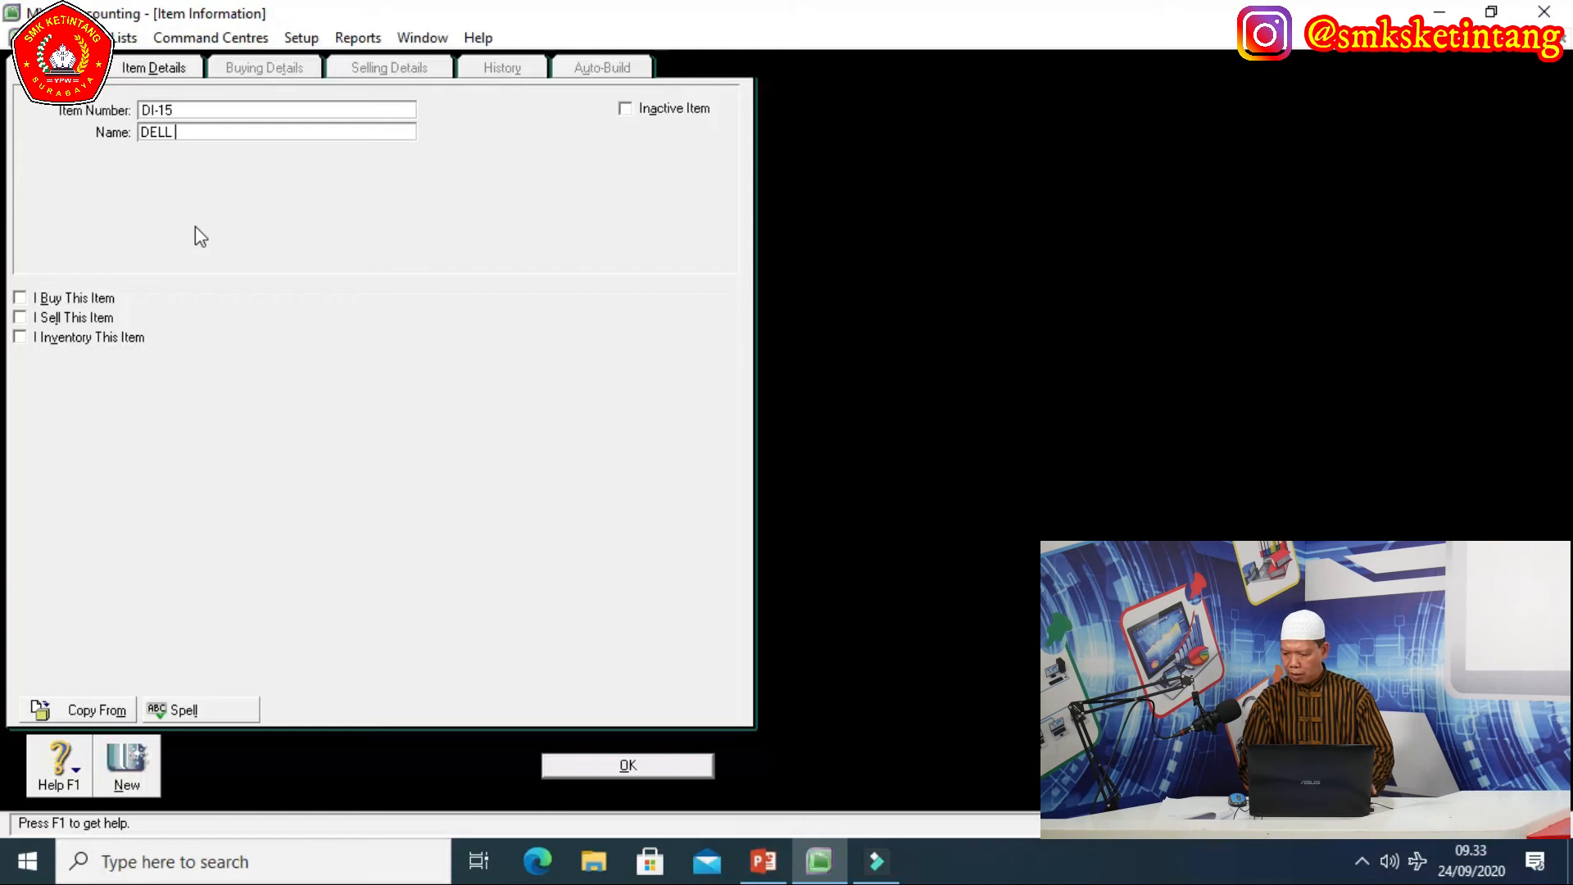
text( IN)
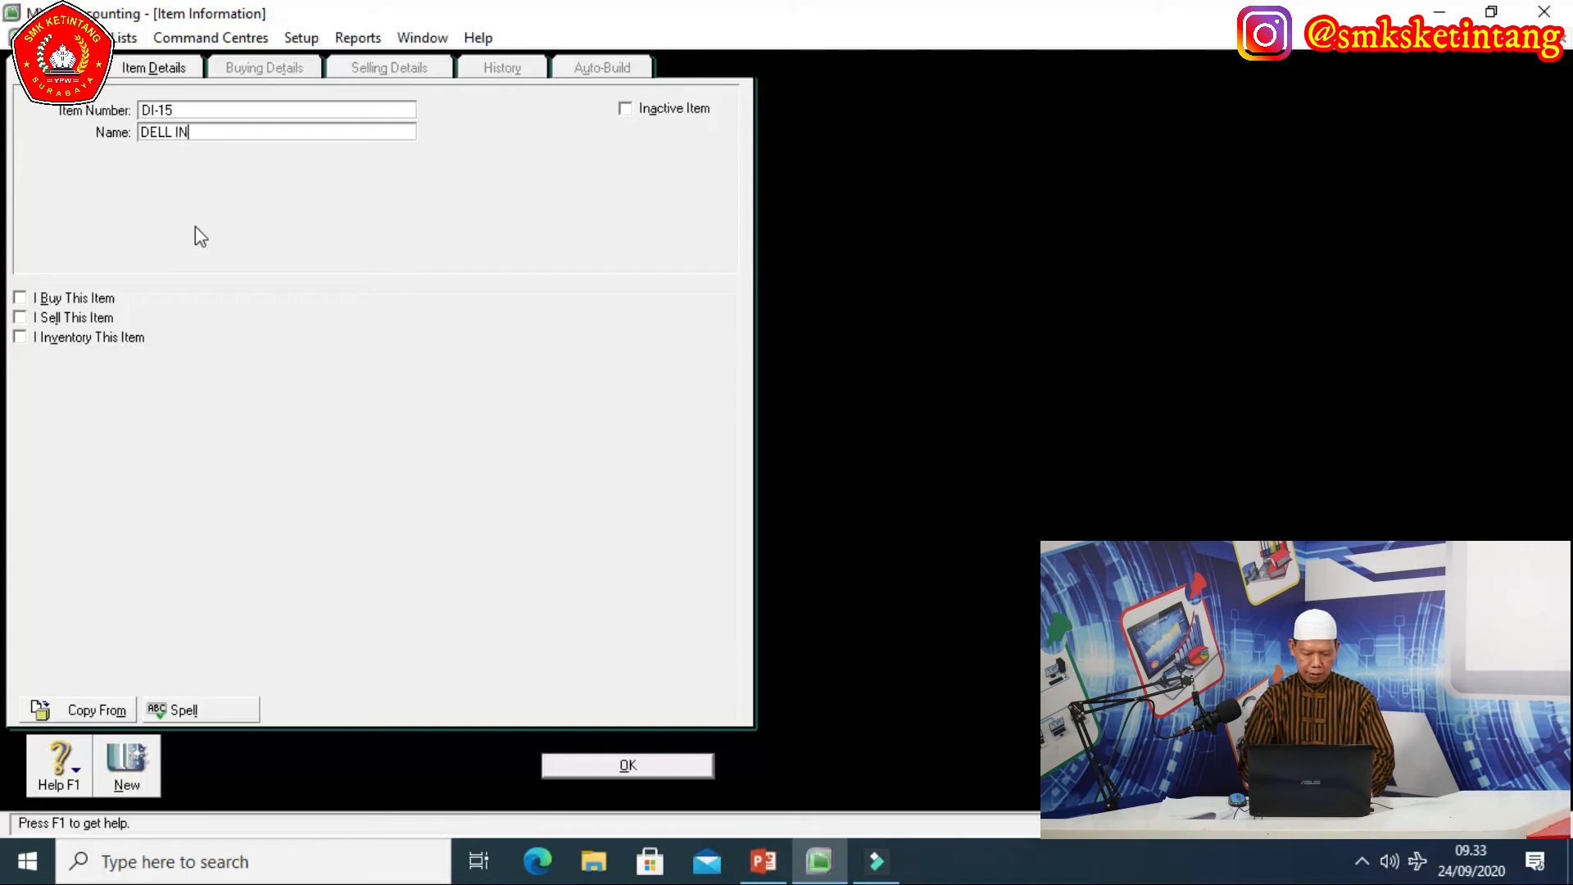
text(SR)
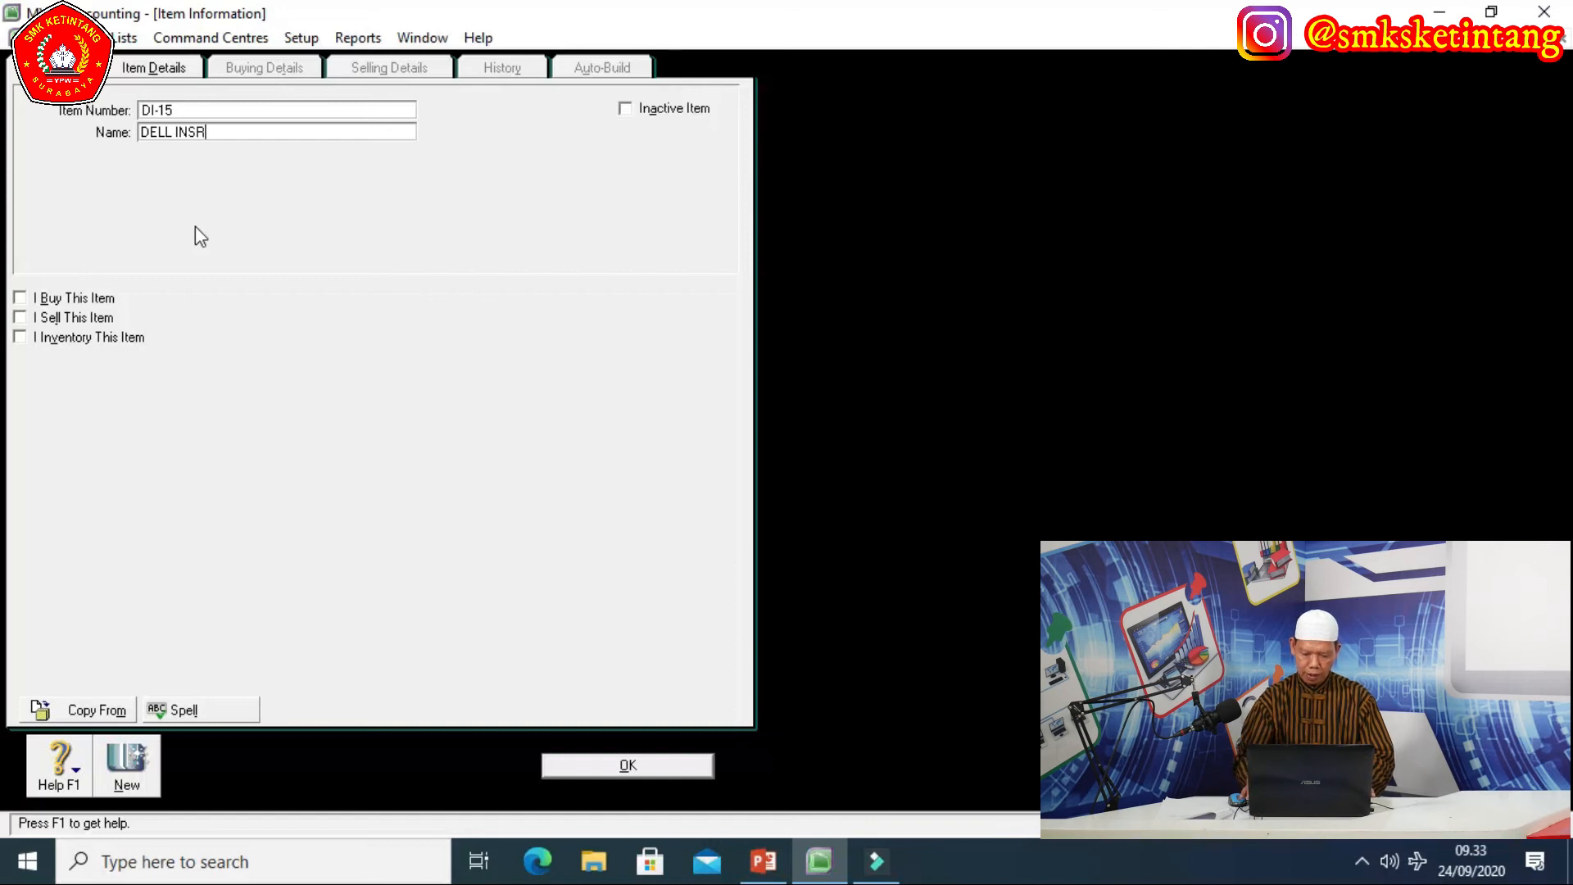
key(BackSpace)
text(PIRO)
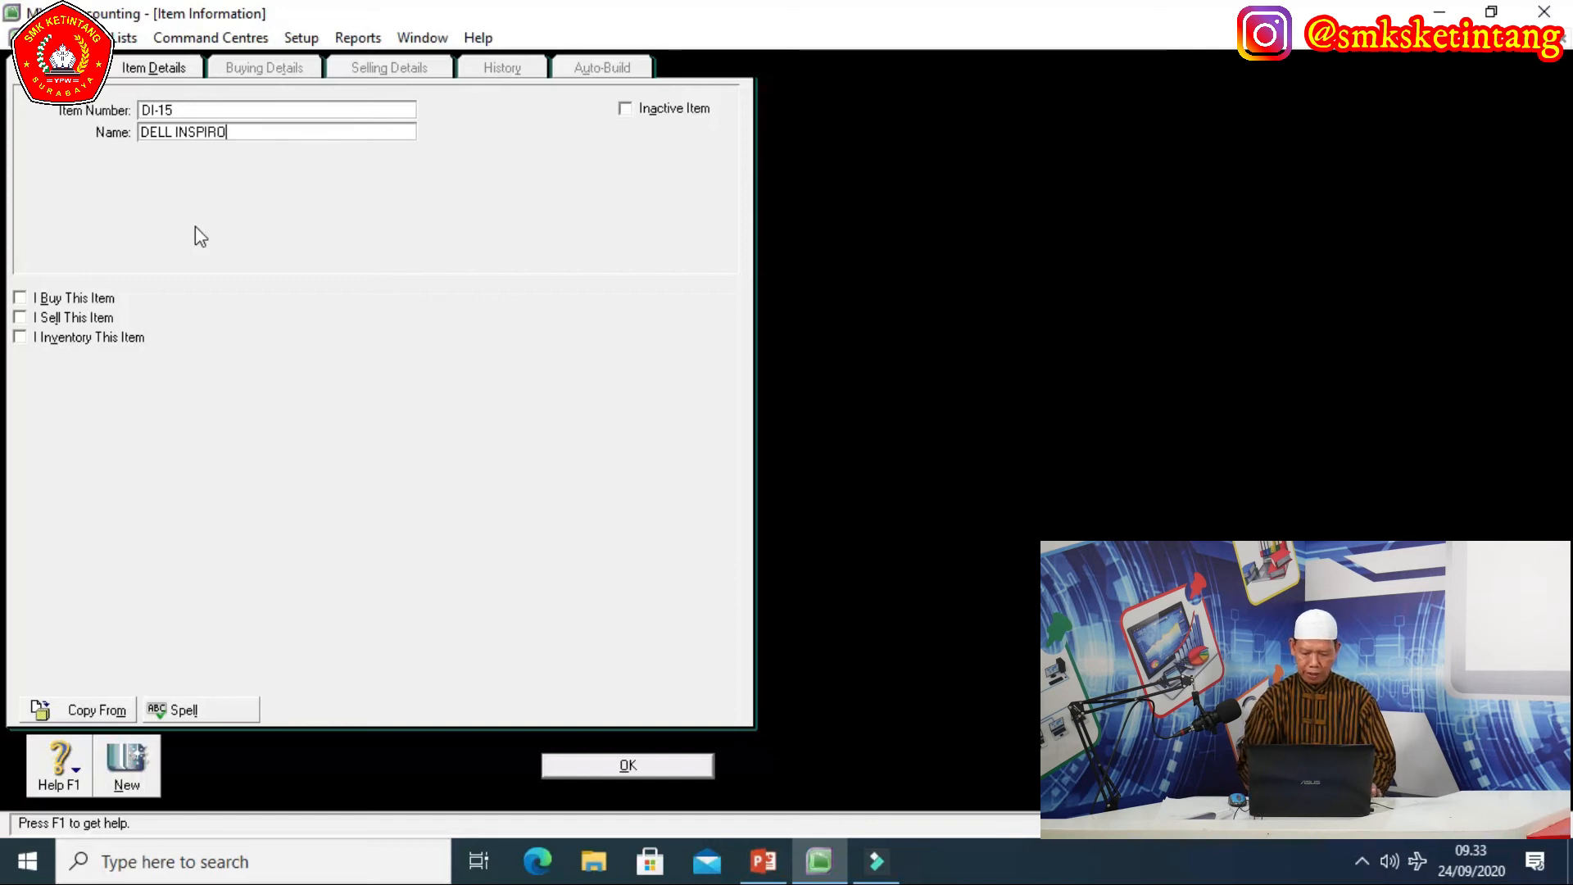
text(N 15)
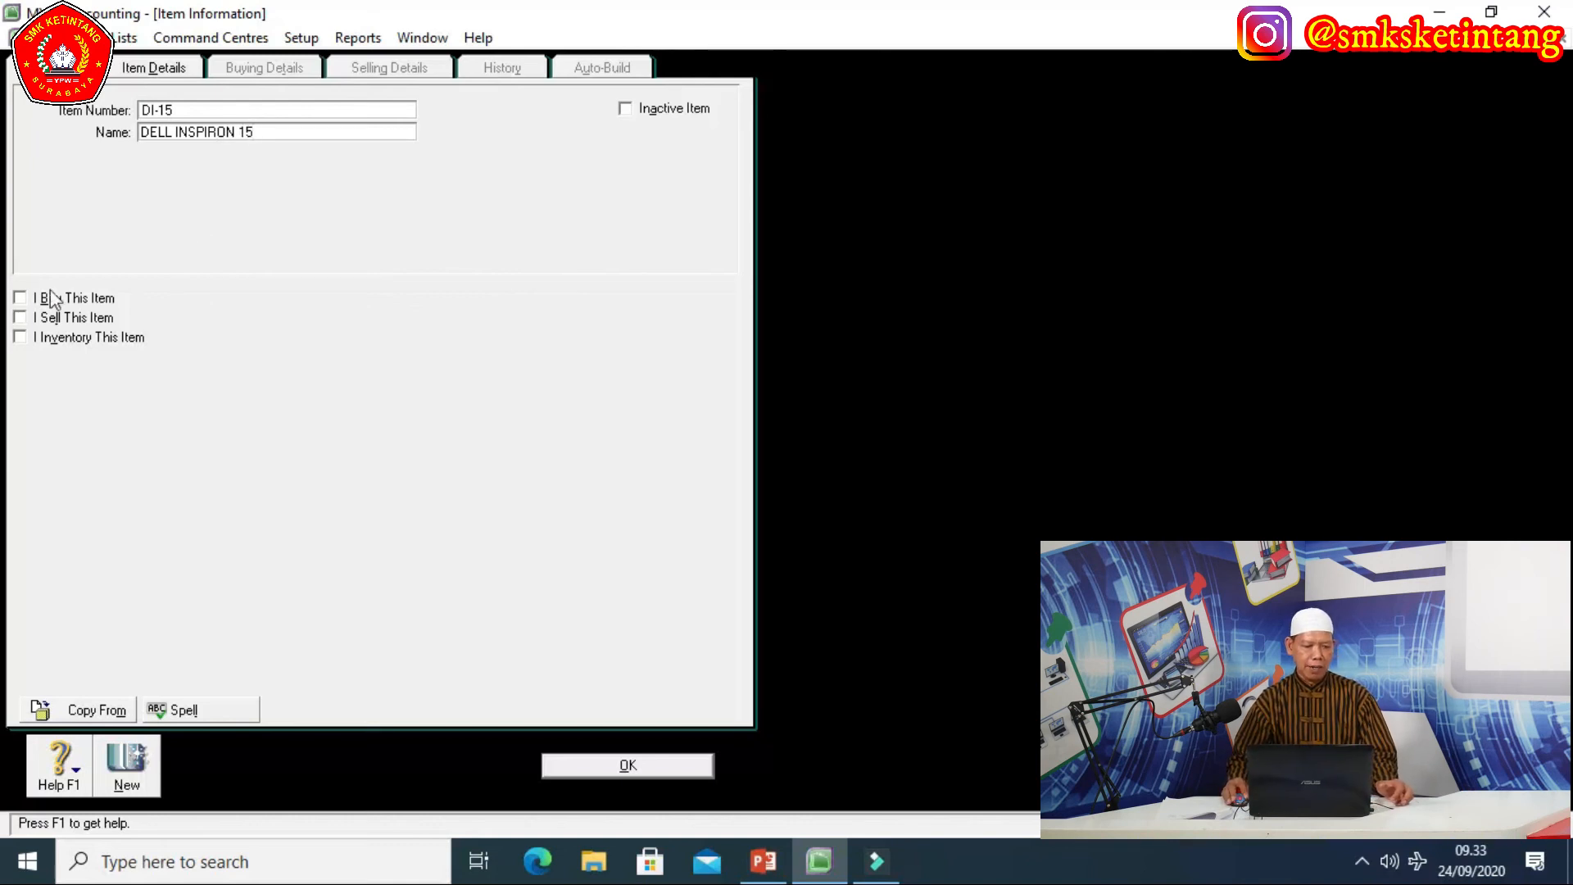
Mark DI-15 as bought, sold and inventoried.
click(20, 297)
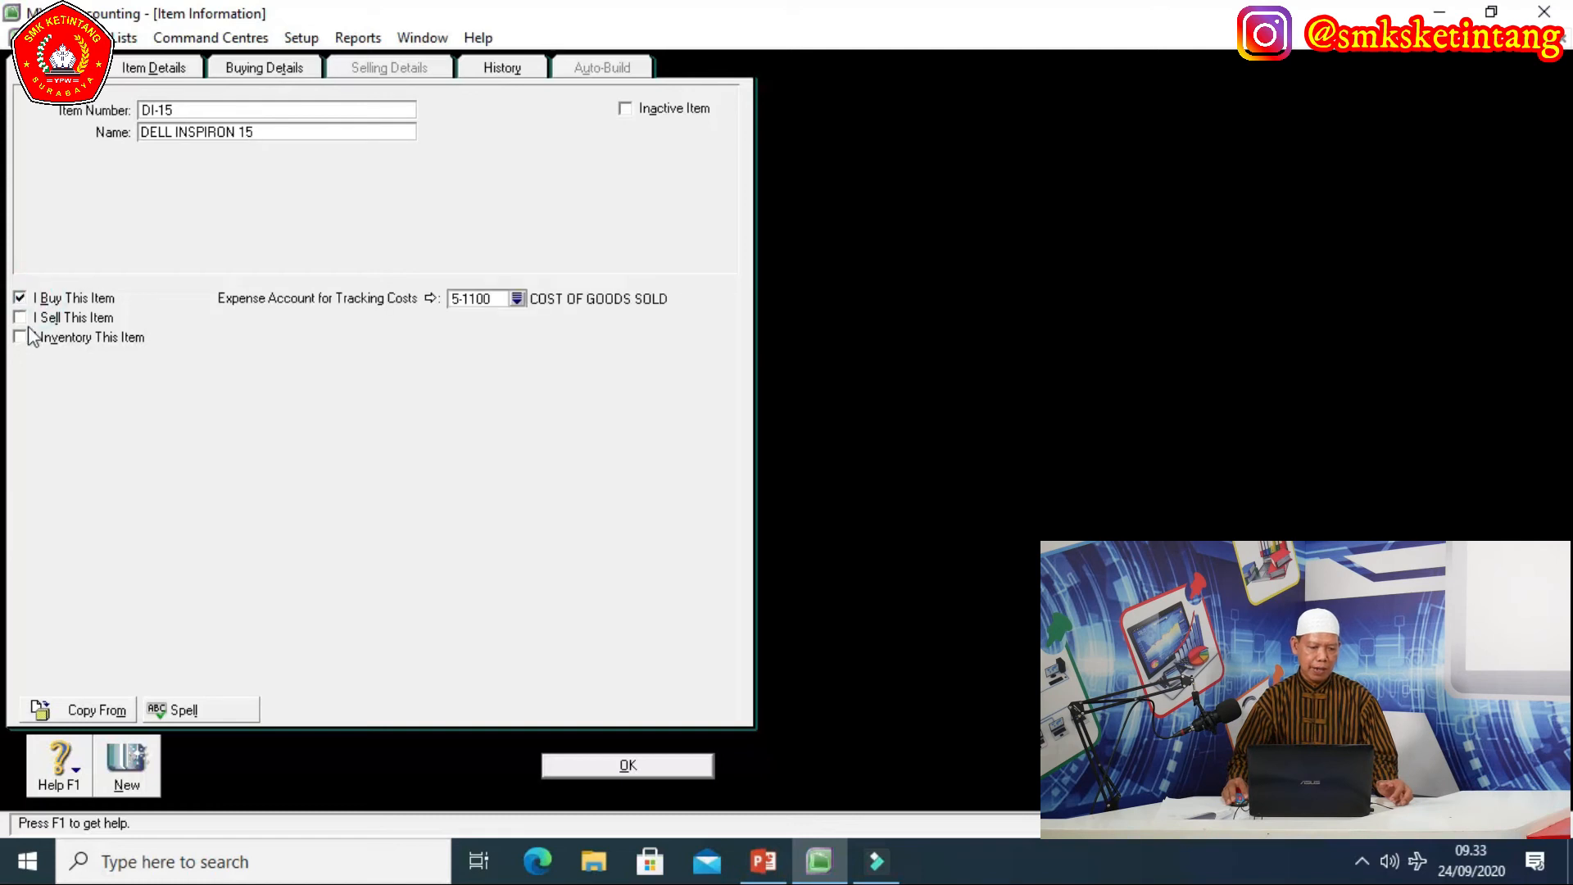
click(20, 318)
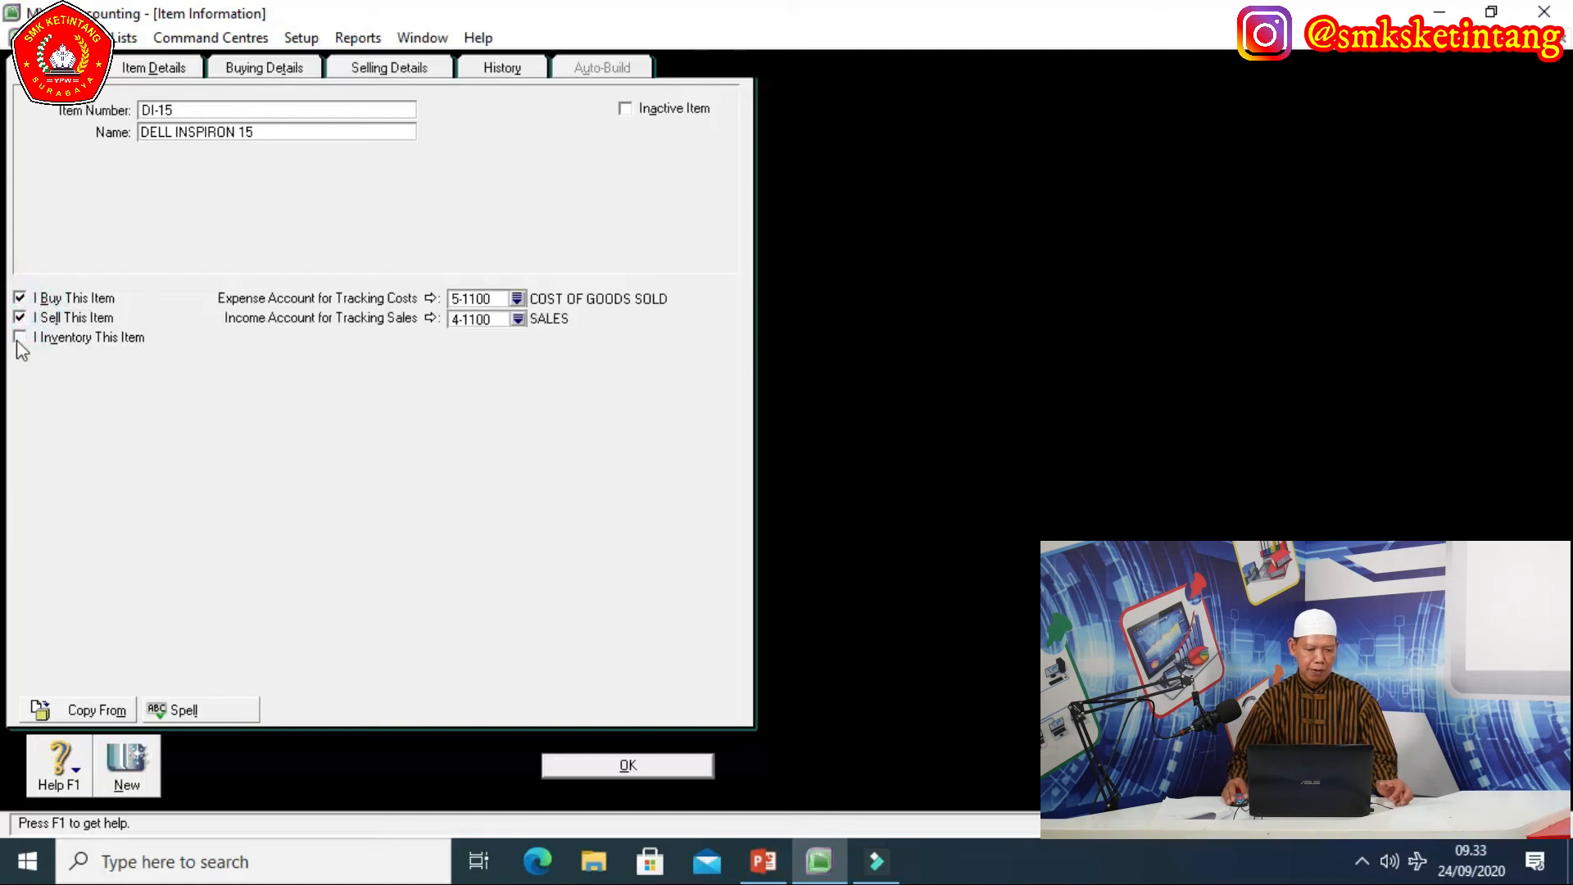
click(19, 336)
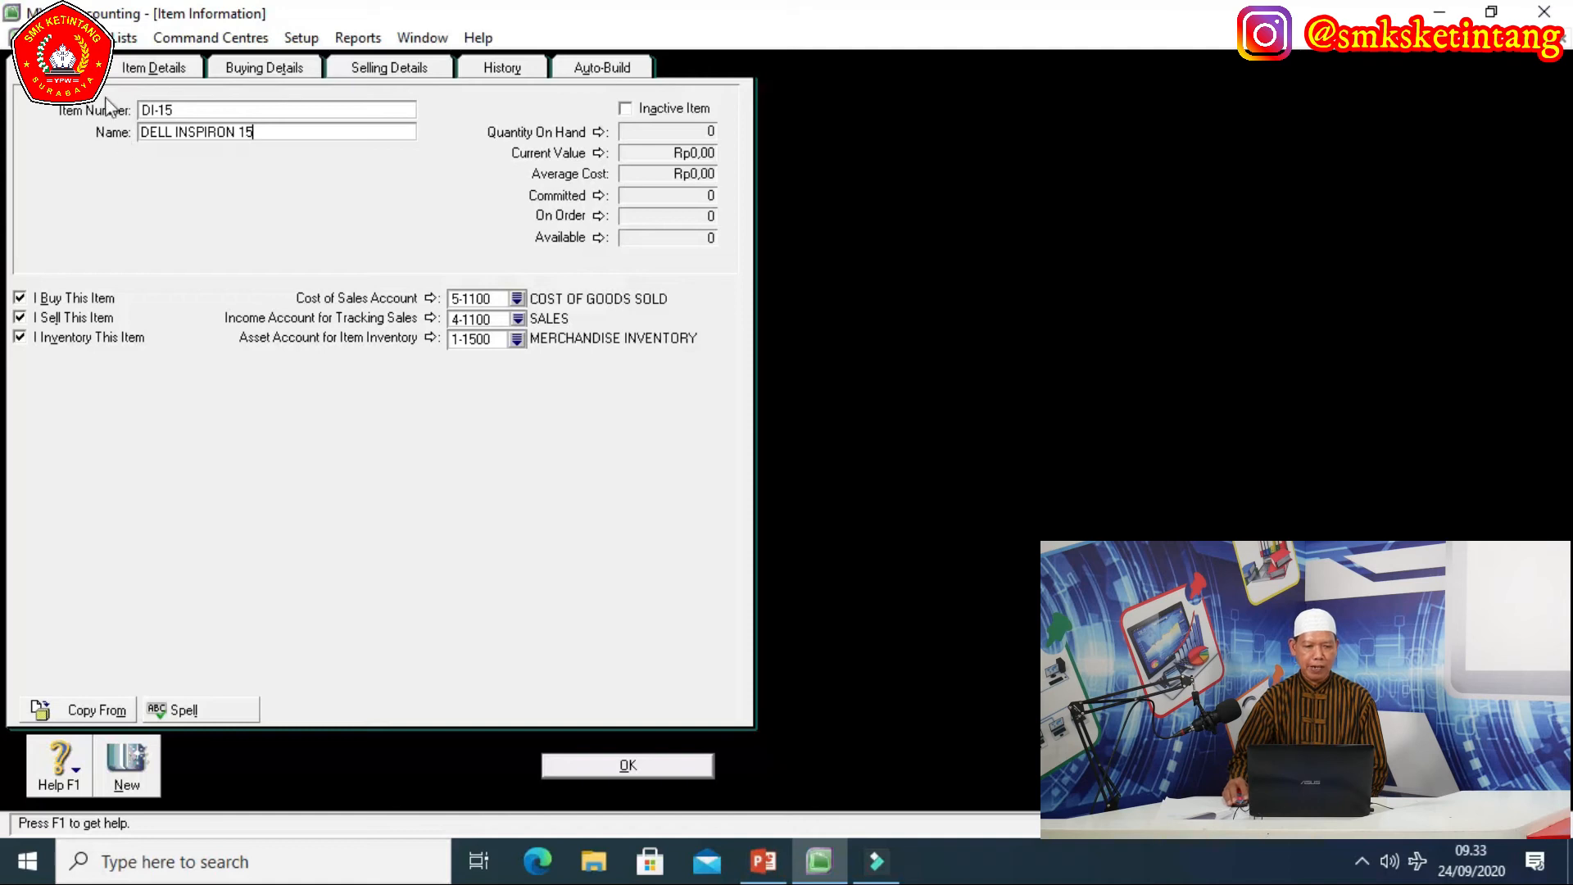
Set 1 item per selling unit and save DI-15 to the Items List.
click(259, 70)
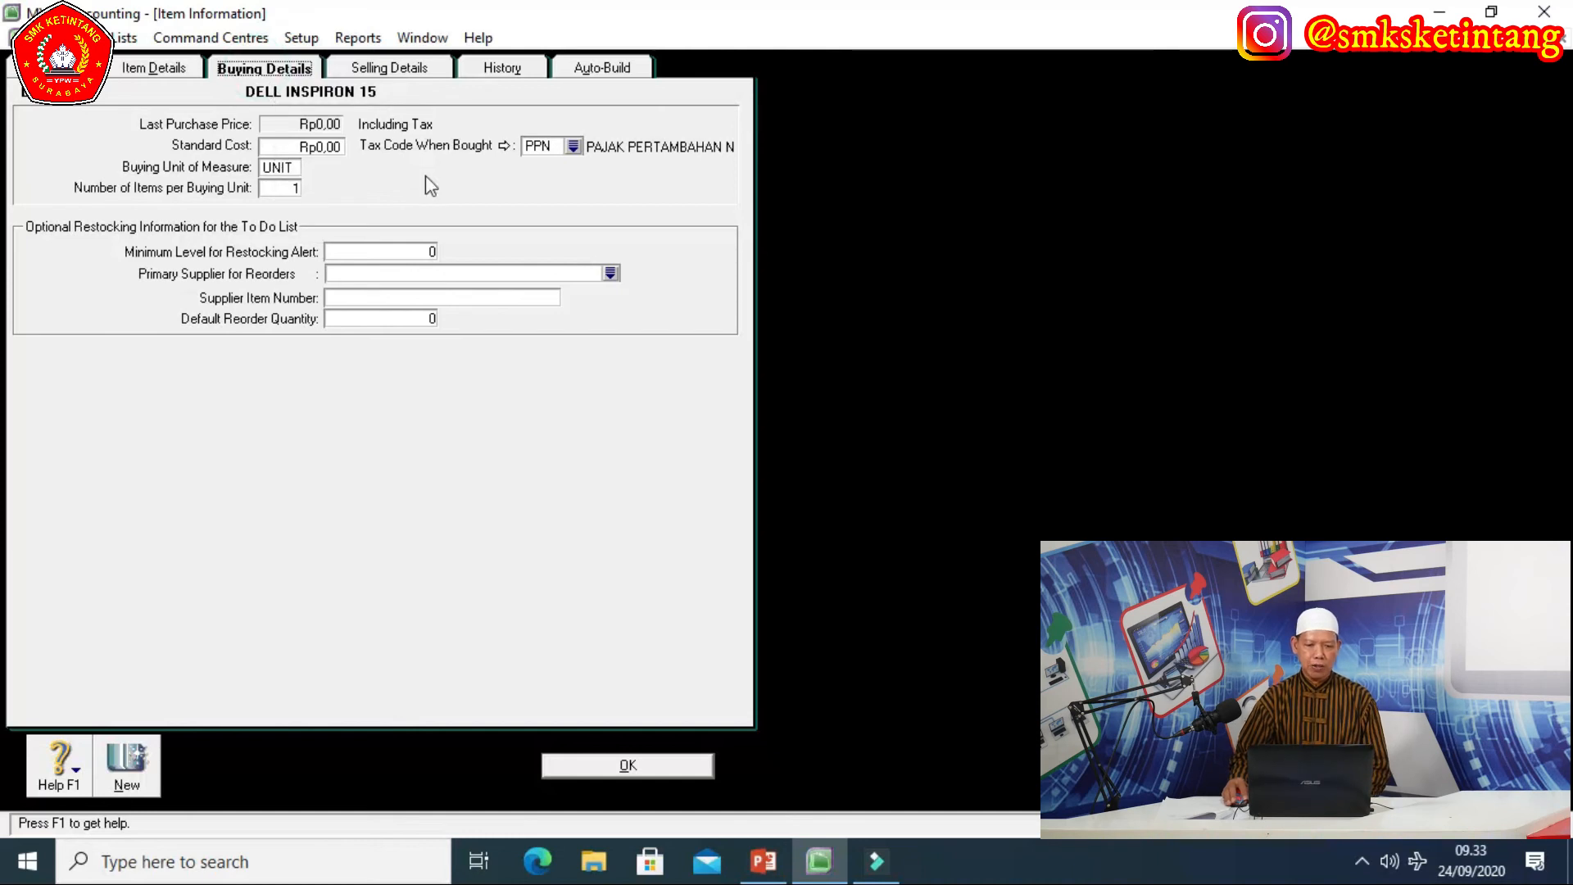
click(413, 68)
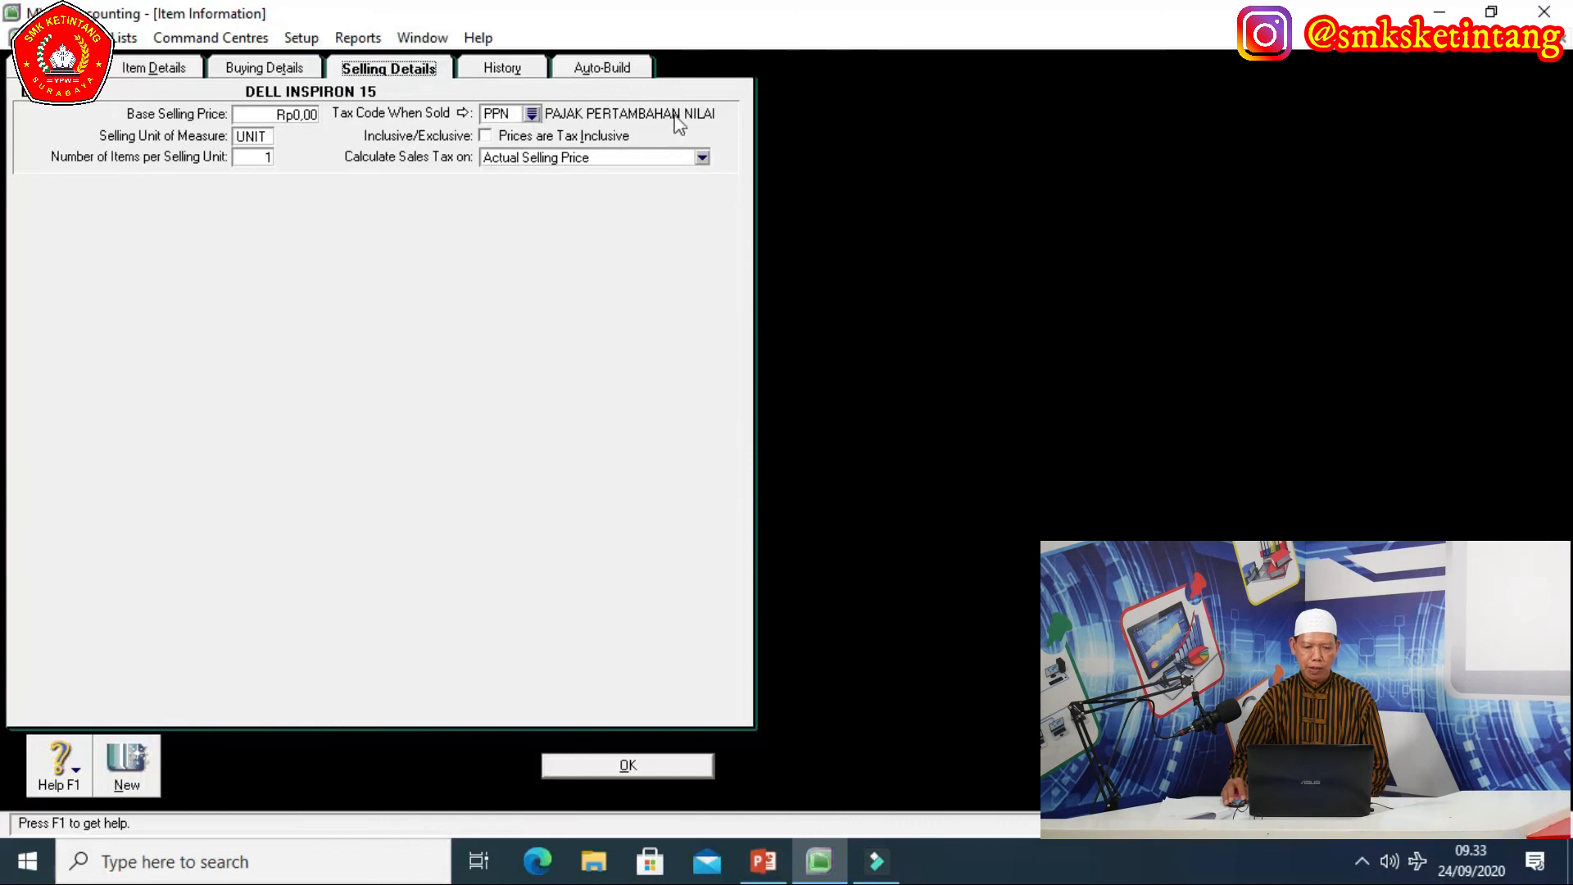
click(258, 157)
text(1)
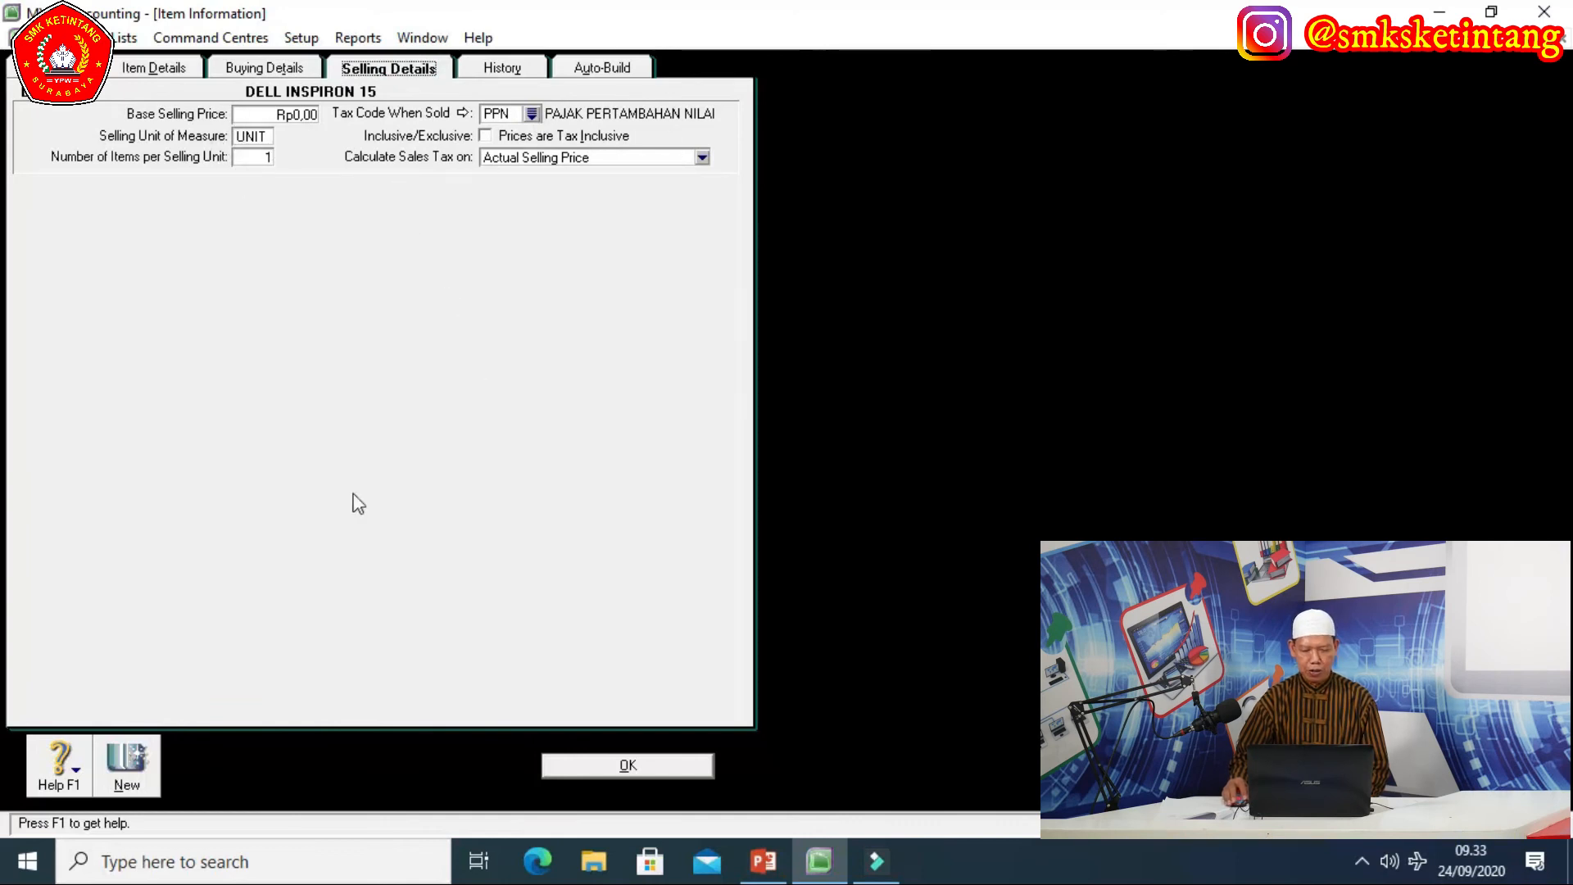
click(620, 765)
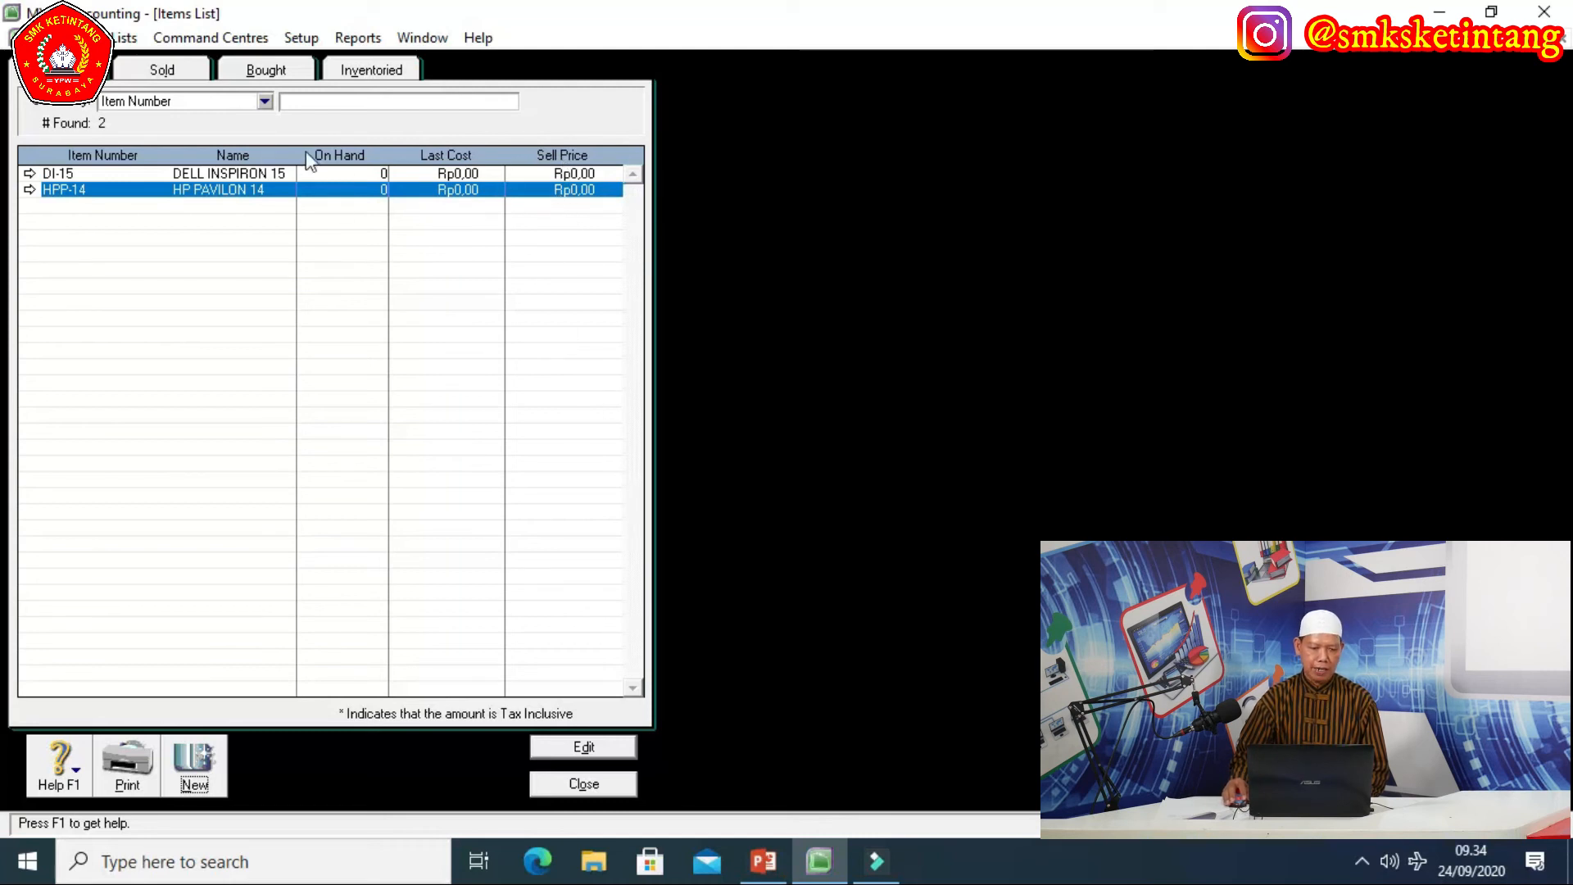
Close the Items List and start a new Adjust Inventory entry.
click(584, 783)
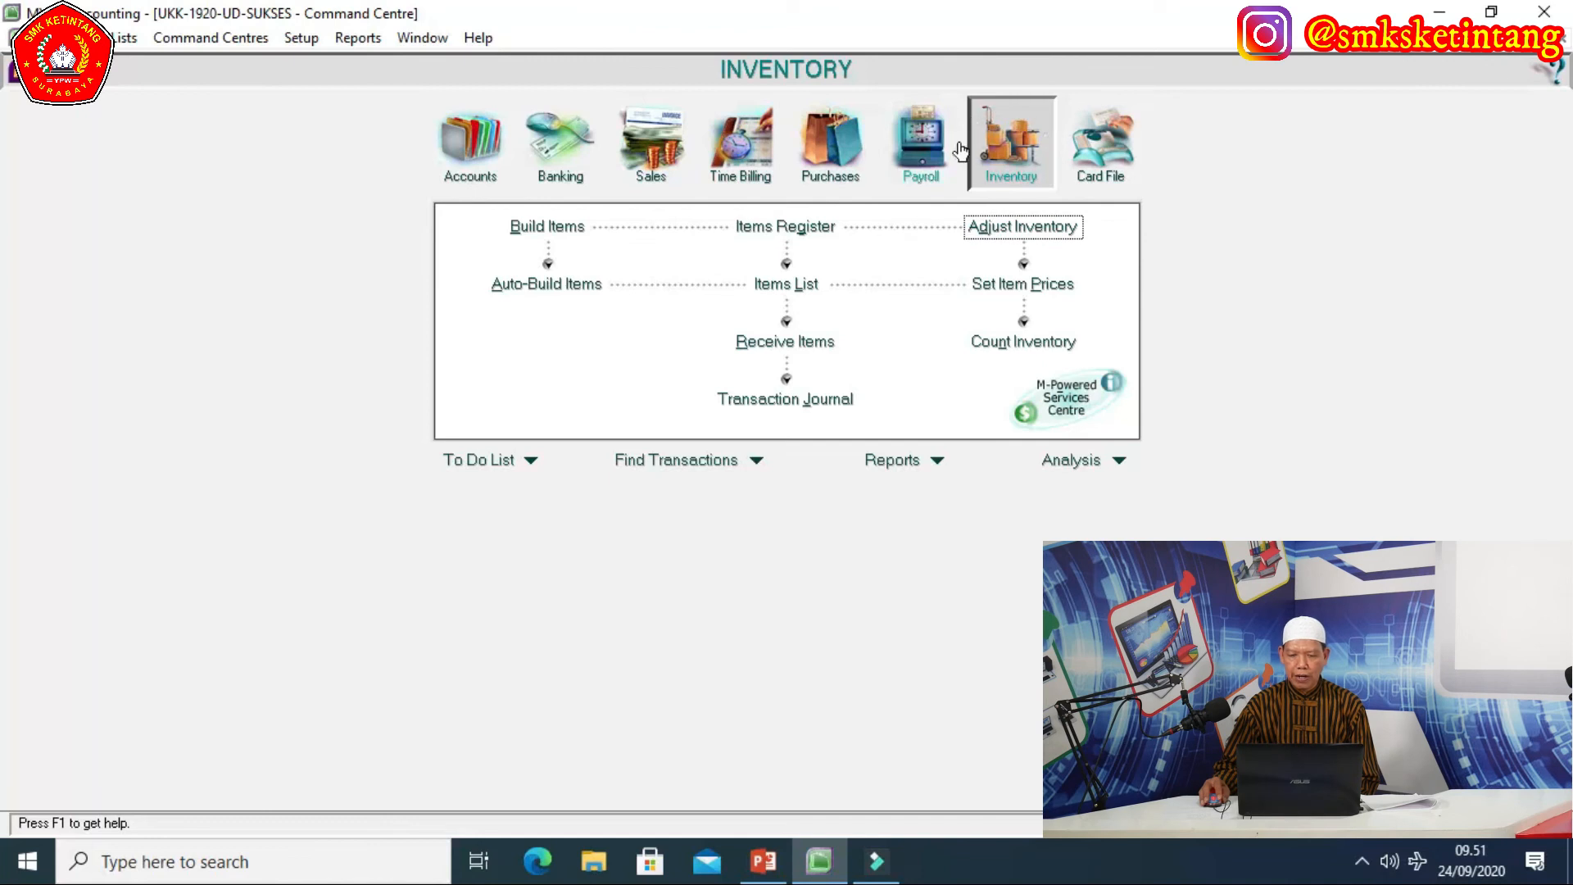
click(1007, 234)
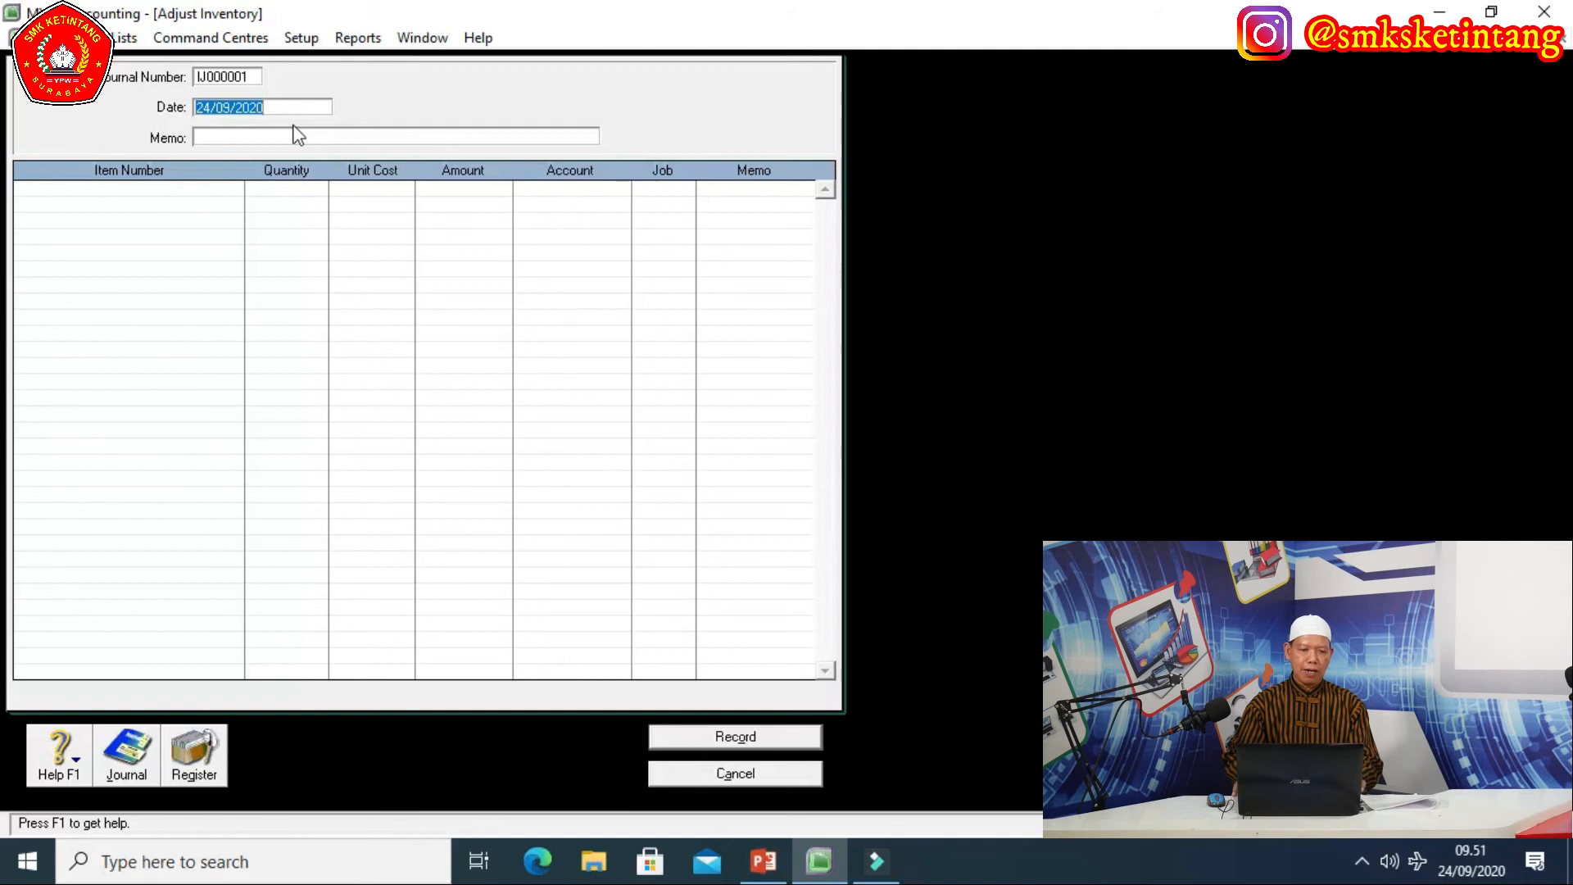
Enter 1/12/2018 as the adjustment date and SALDO AWAL PERSEDIAAN BARANG DAGANGAN as its memo.
text(1/)
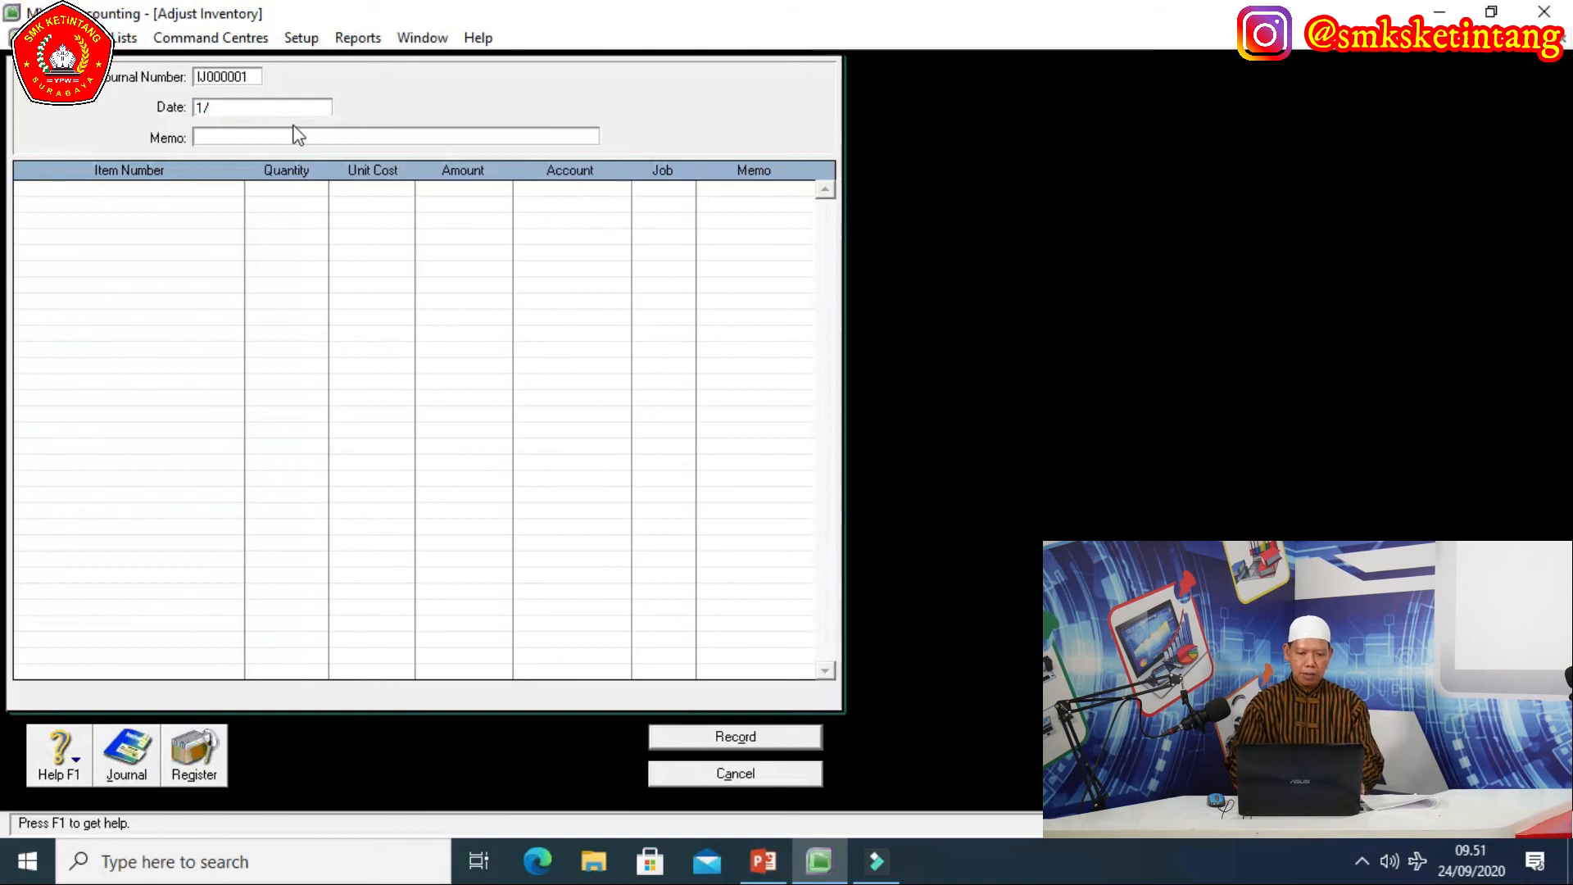
text(12/2018)
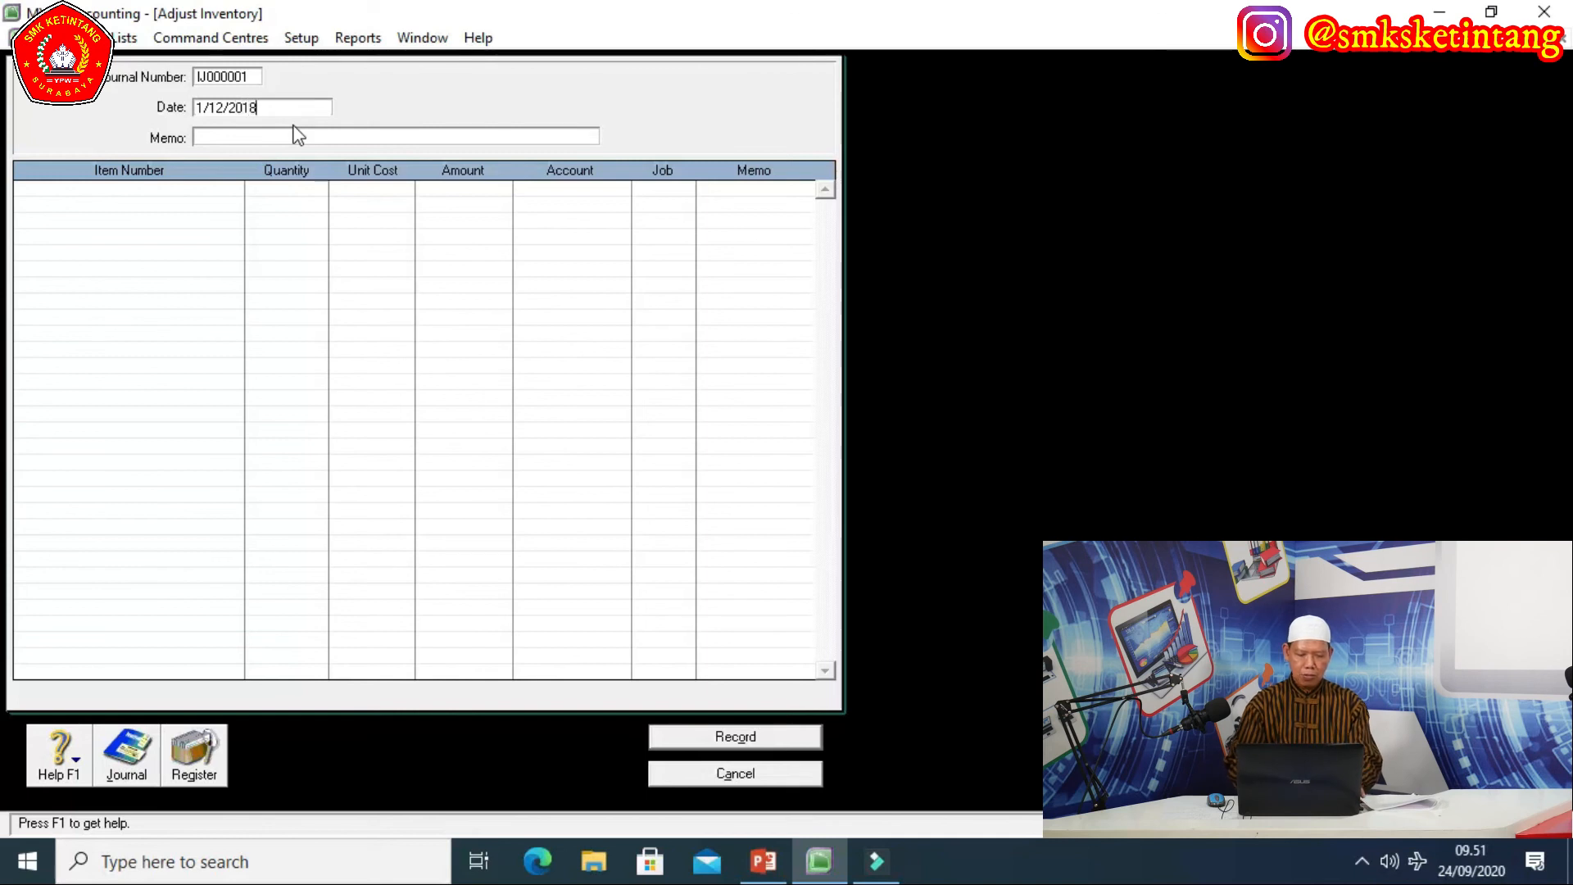
click(209, 138)
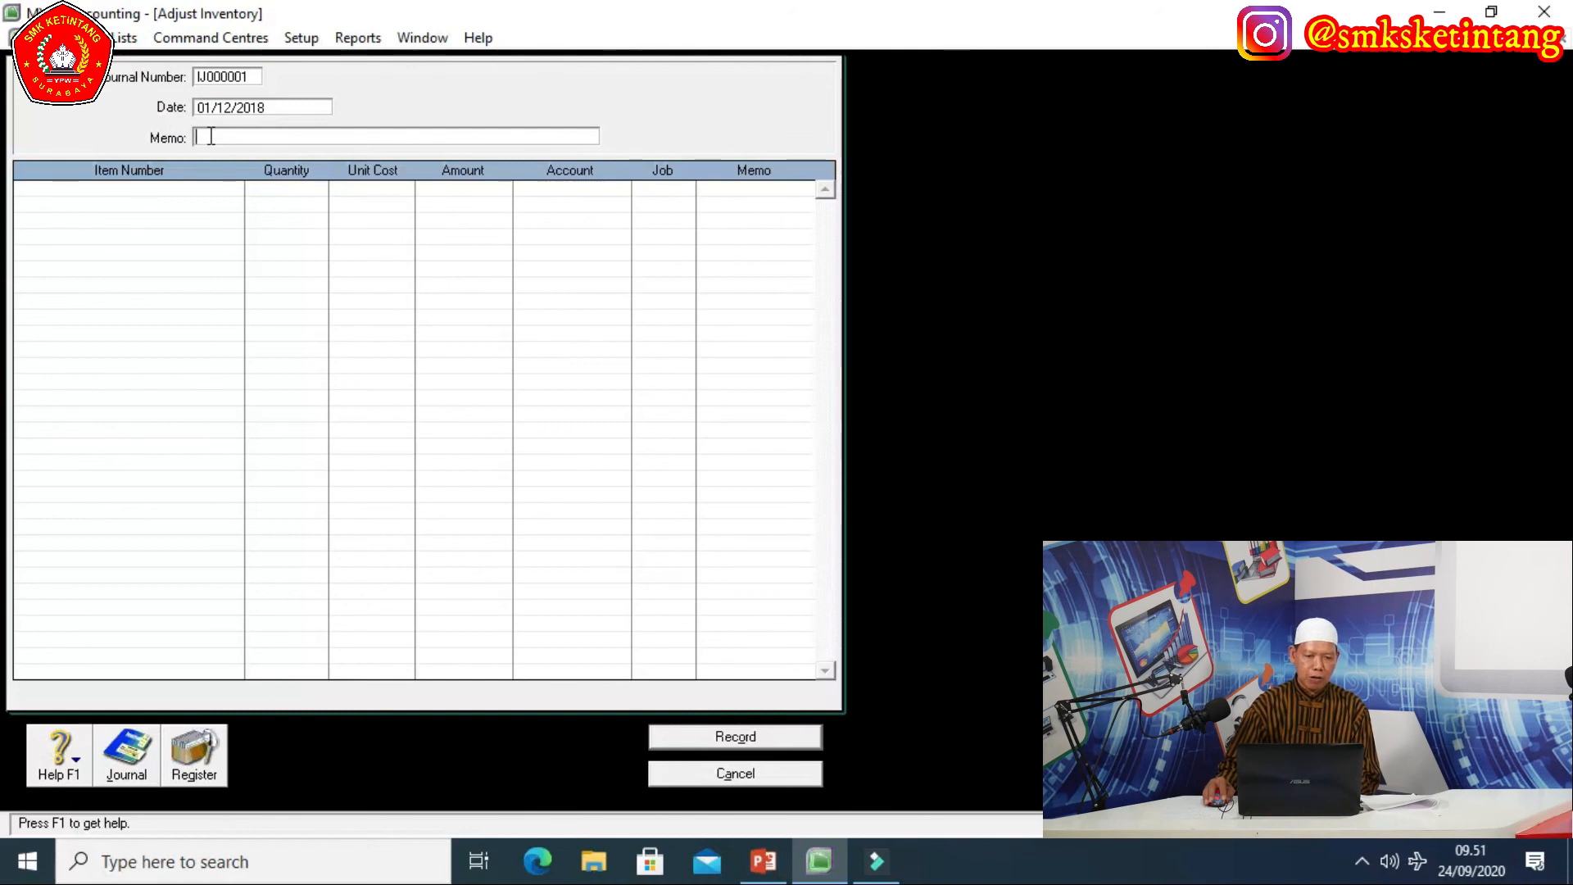
text(SALD)
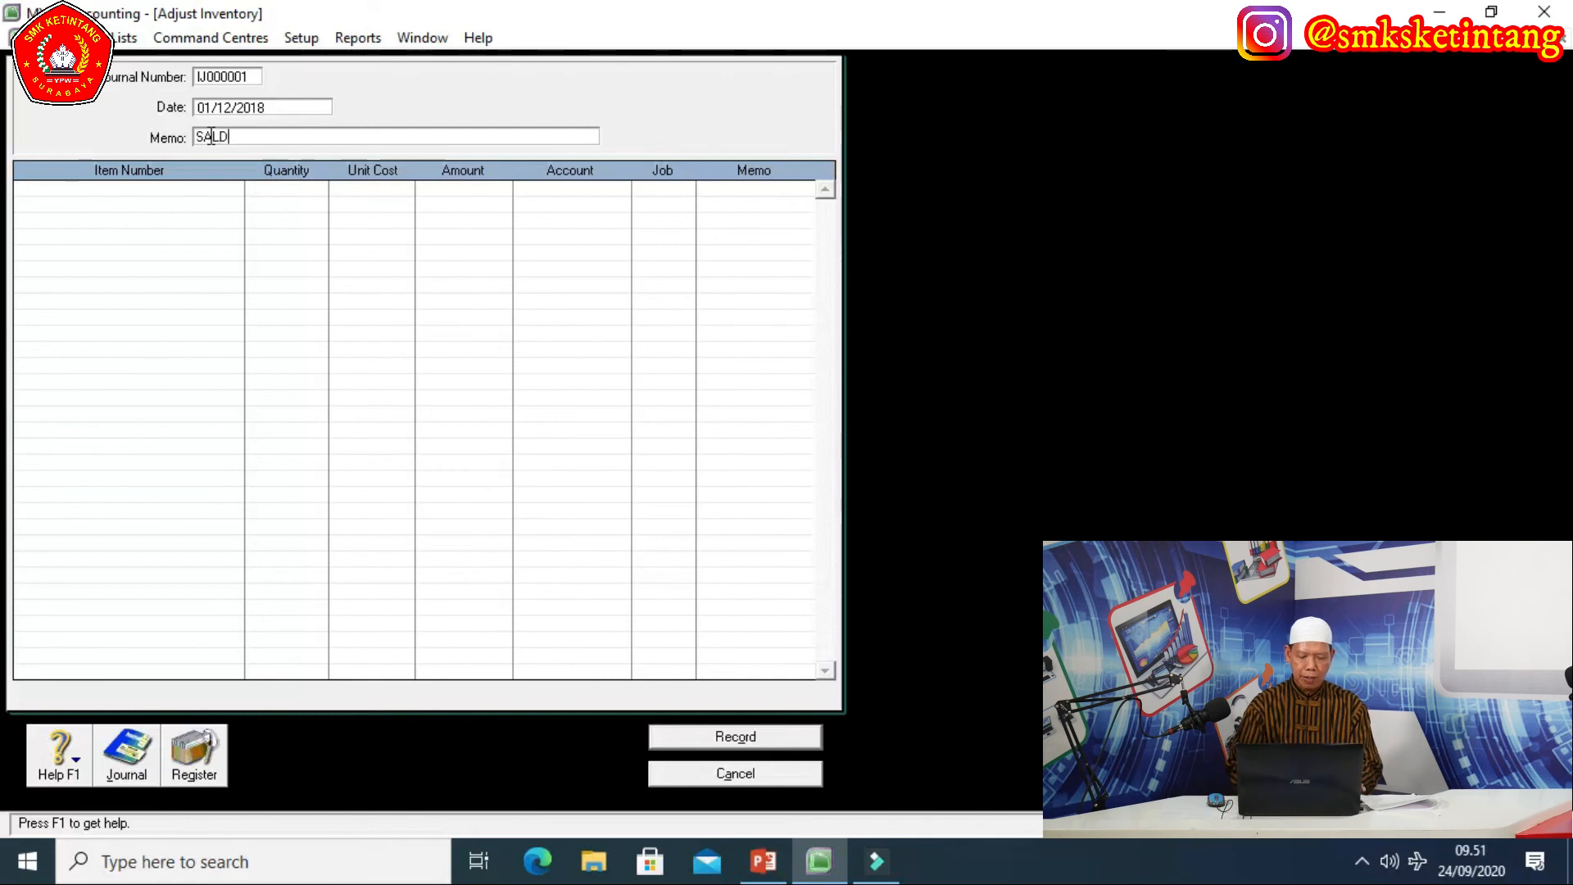
text(O AWAL)
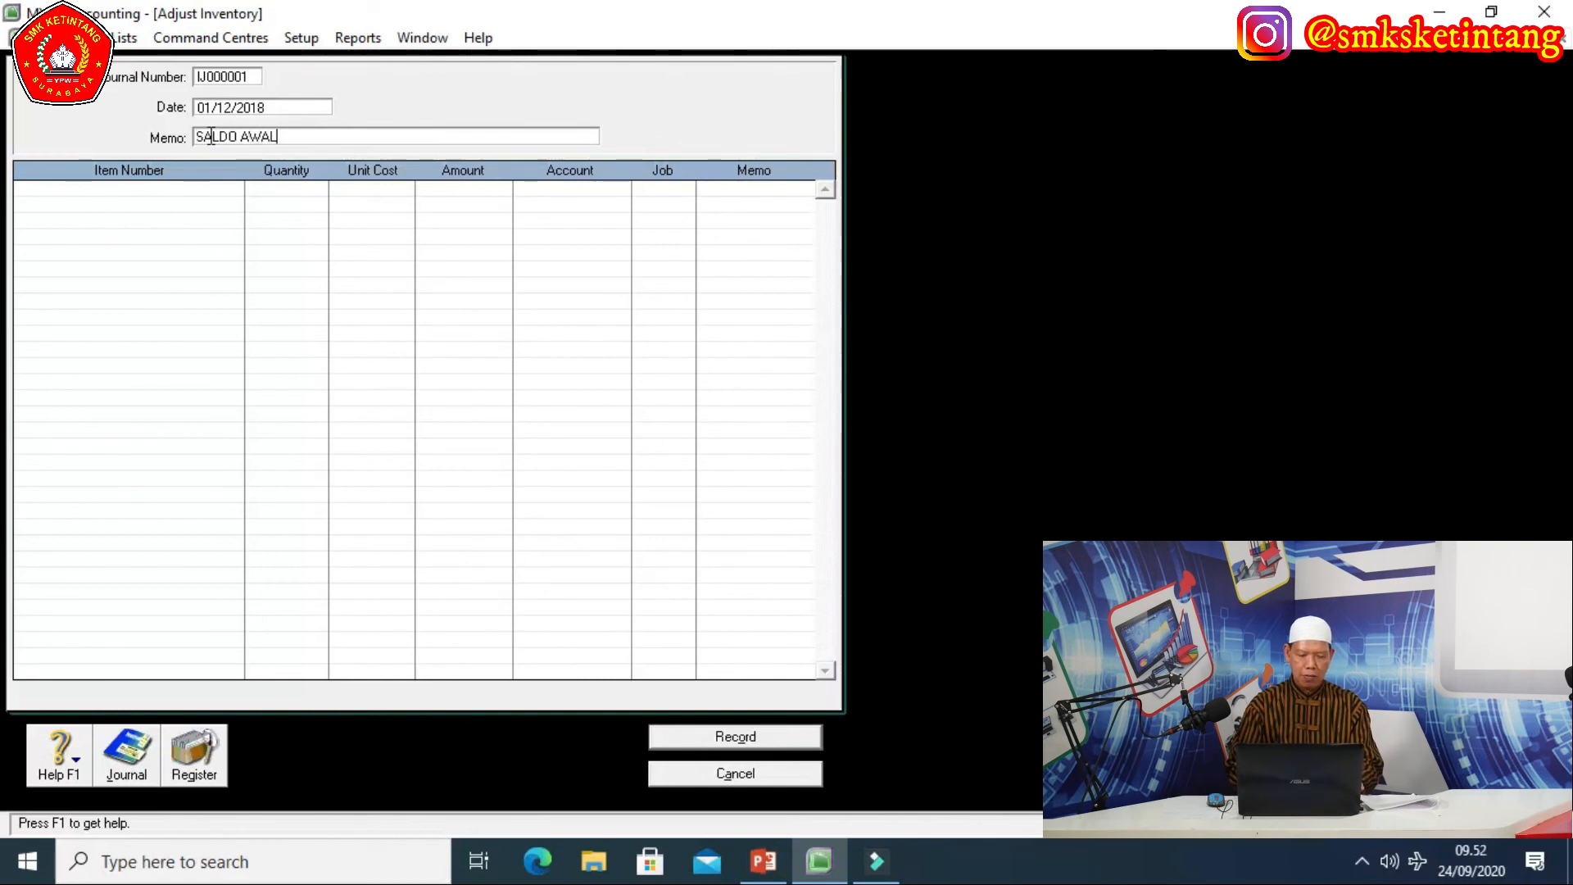
text( PERS)
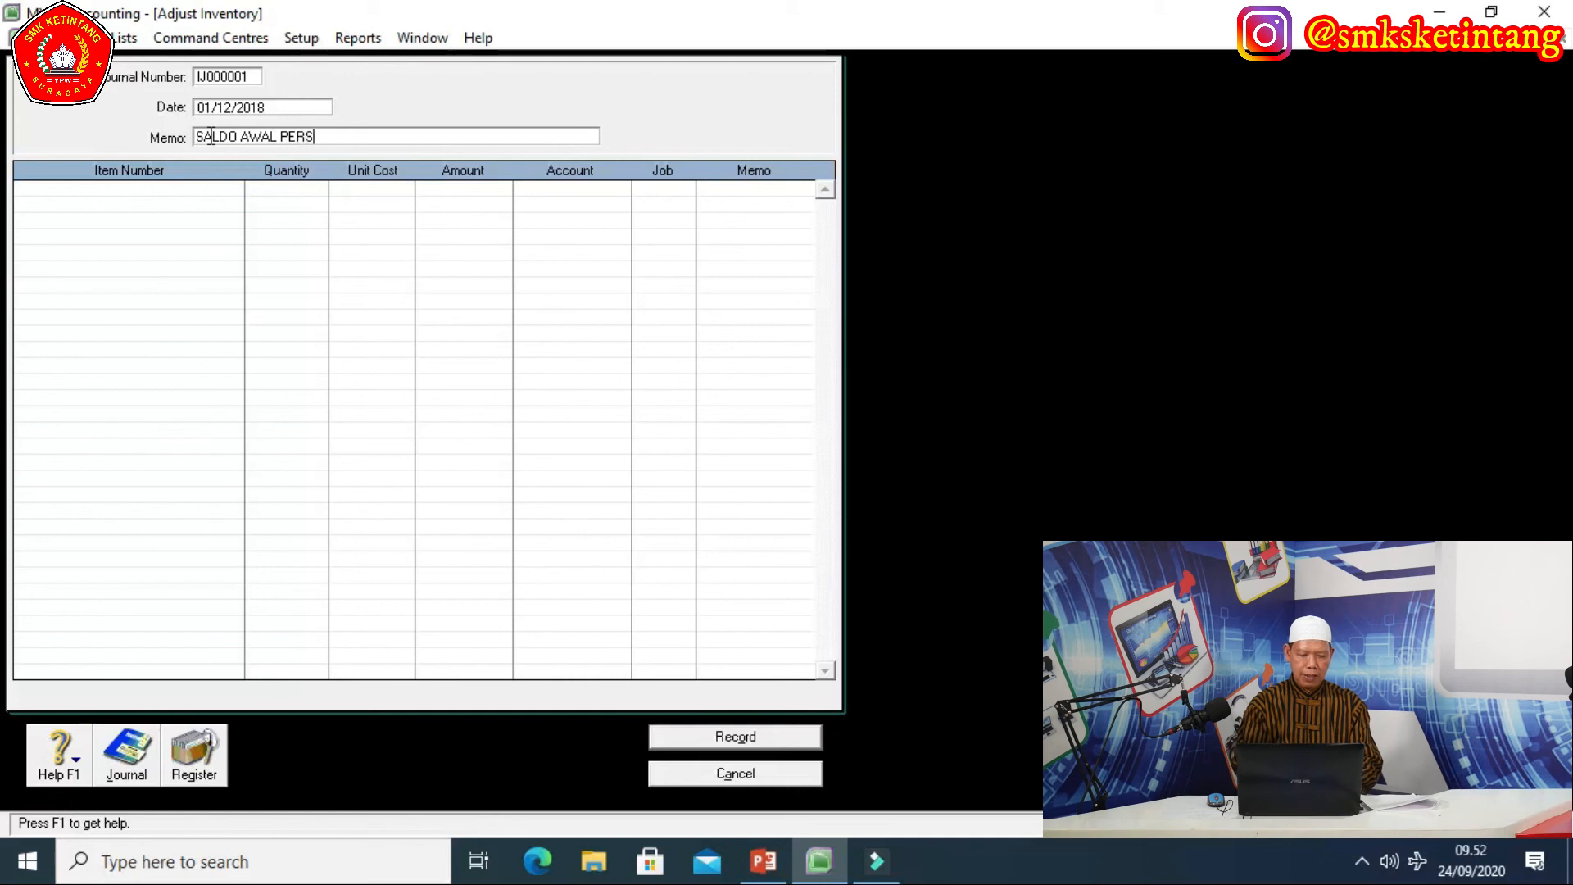
text(EDIAAN )
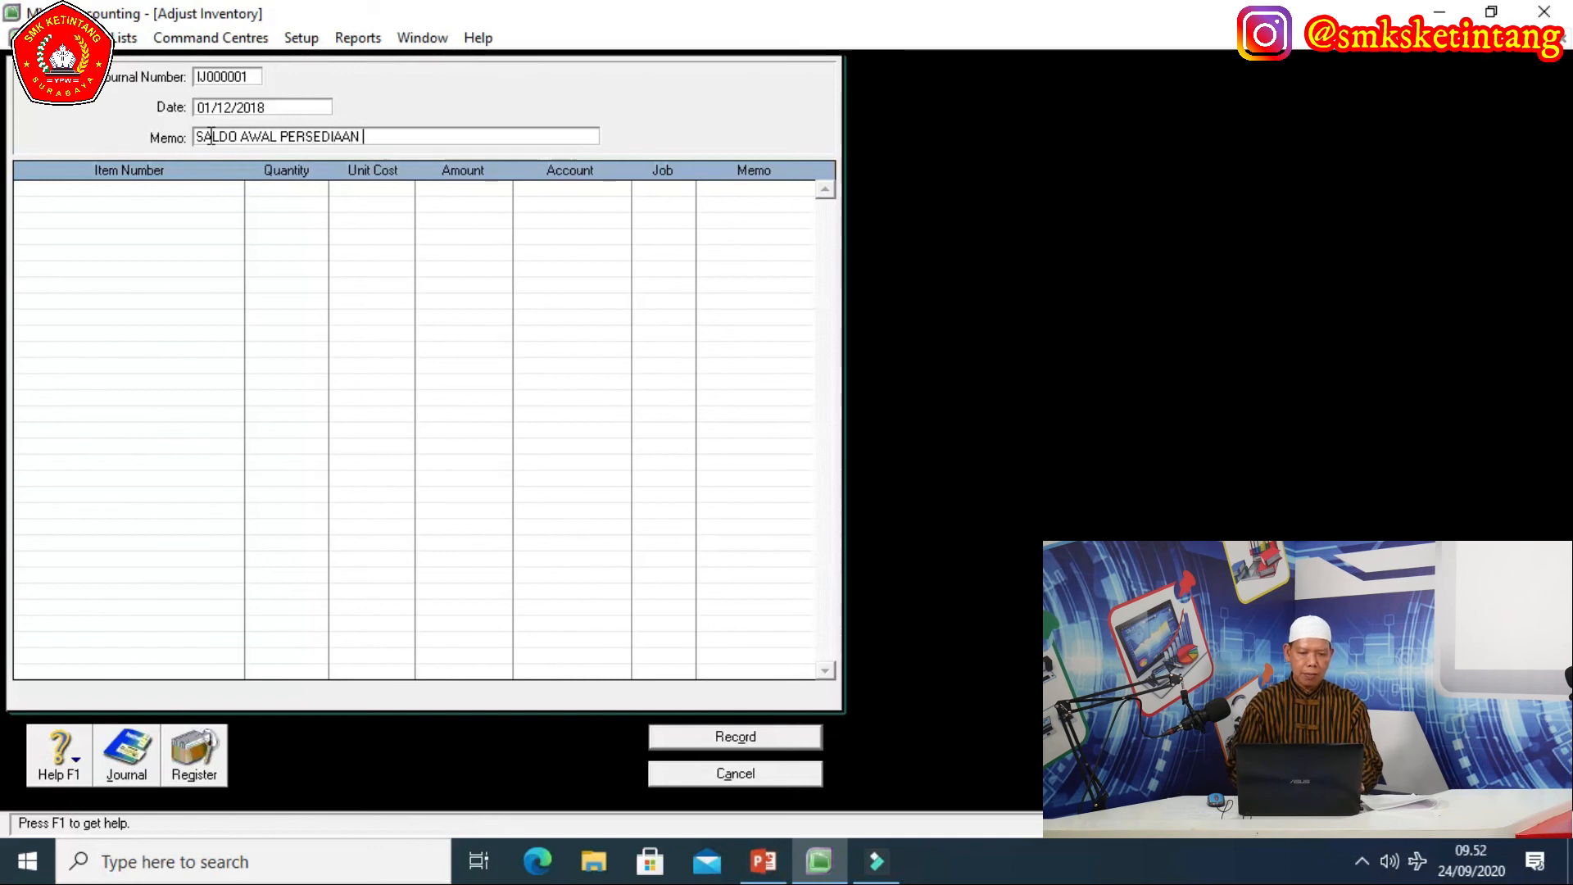
text(BARANG DAGANGAN)
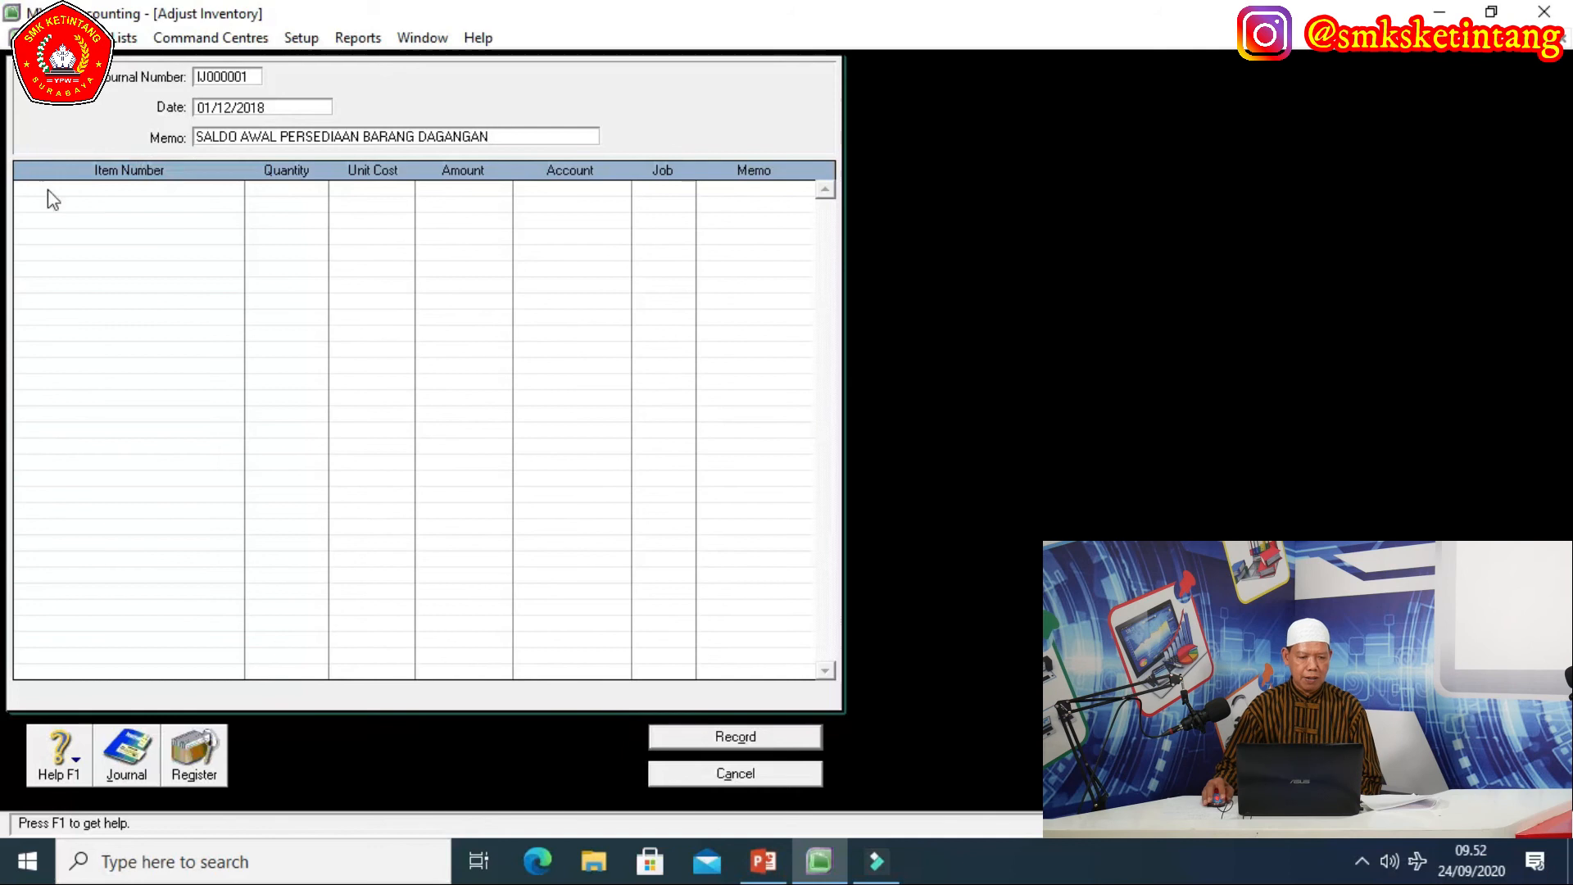
click(240, 195)
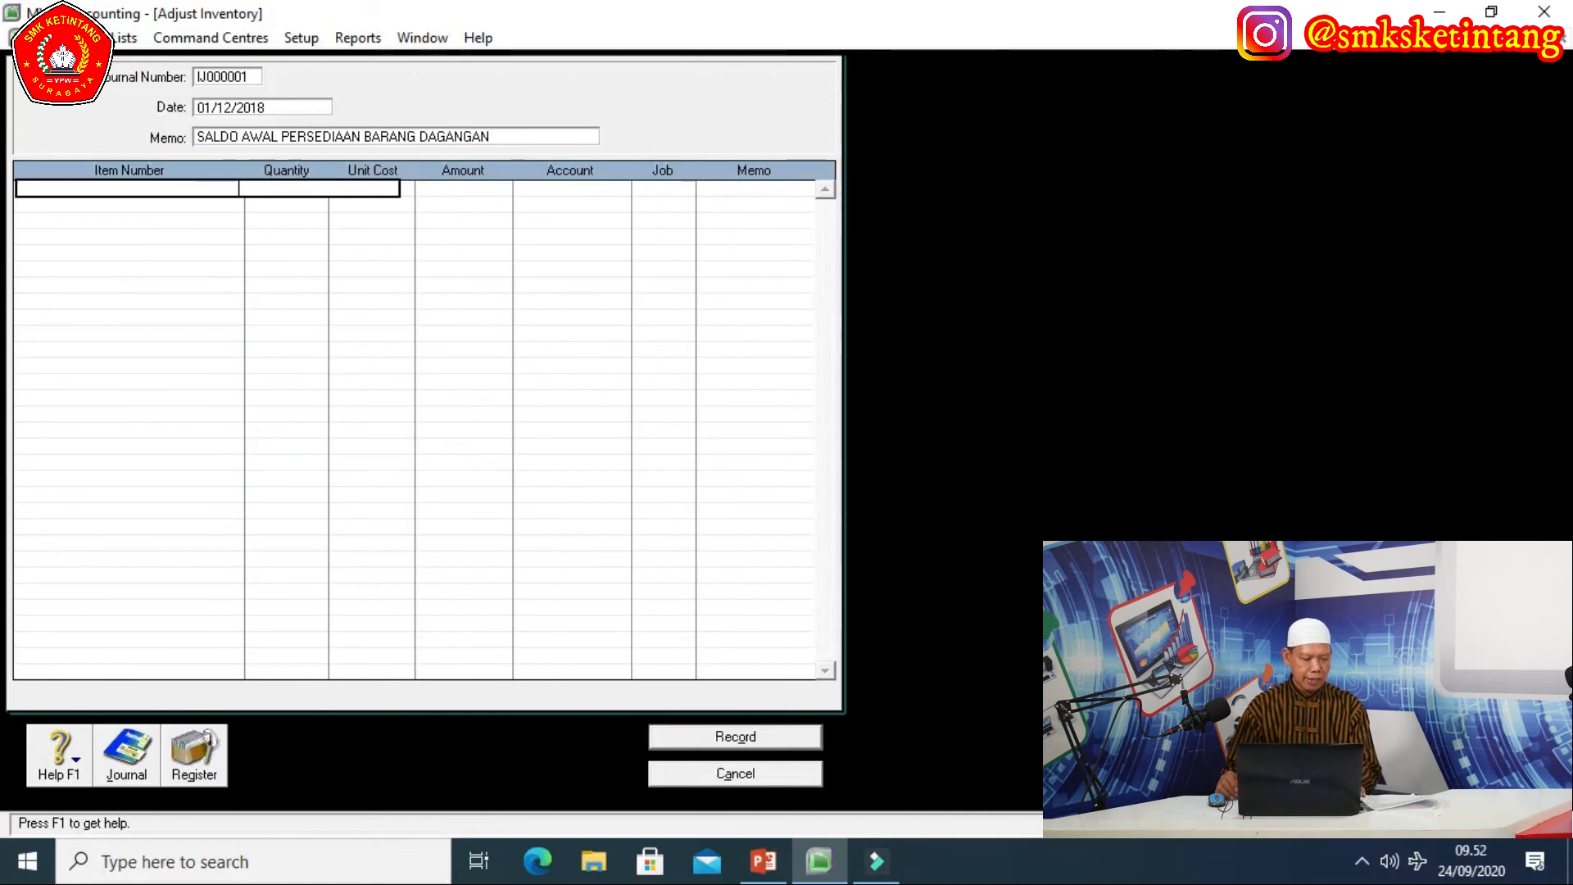
Enter HPP-14 at quantity 20 and unit cost 160000000, then discard that draft and start a new adjustment.
text(HPP-14)
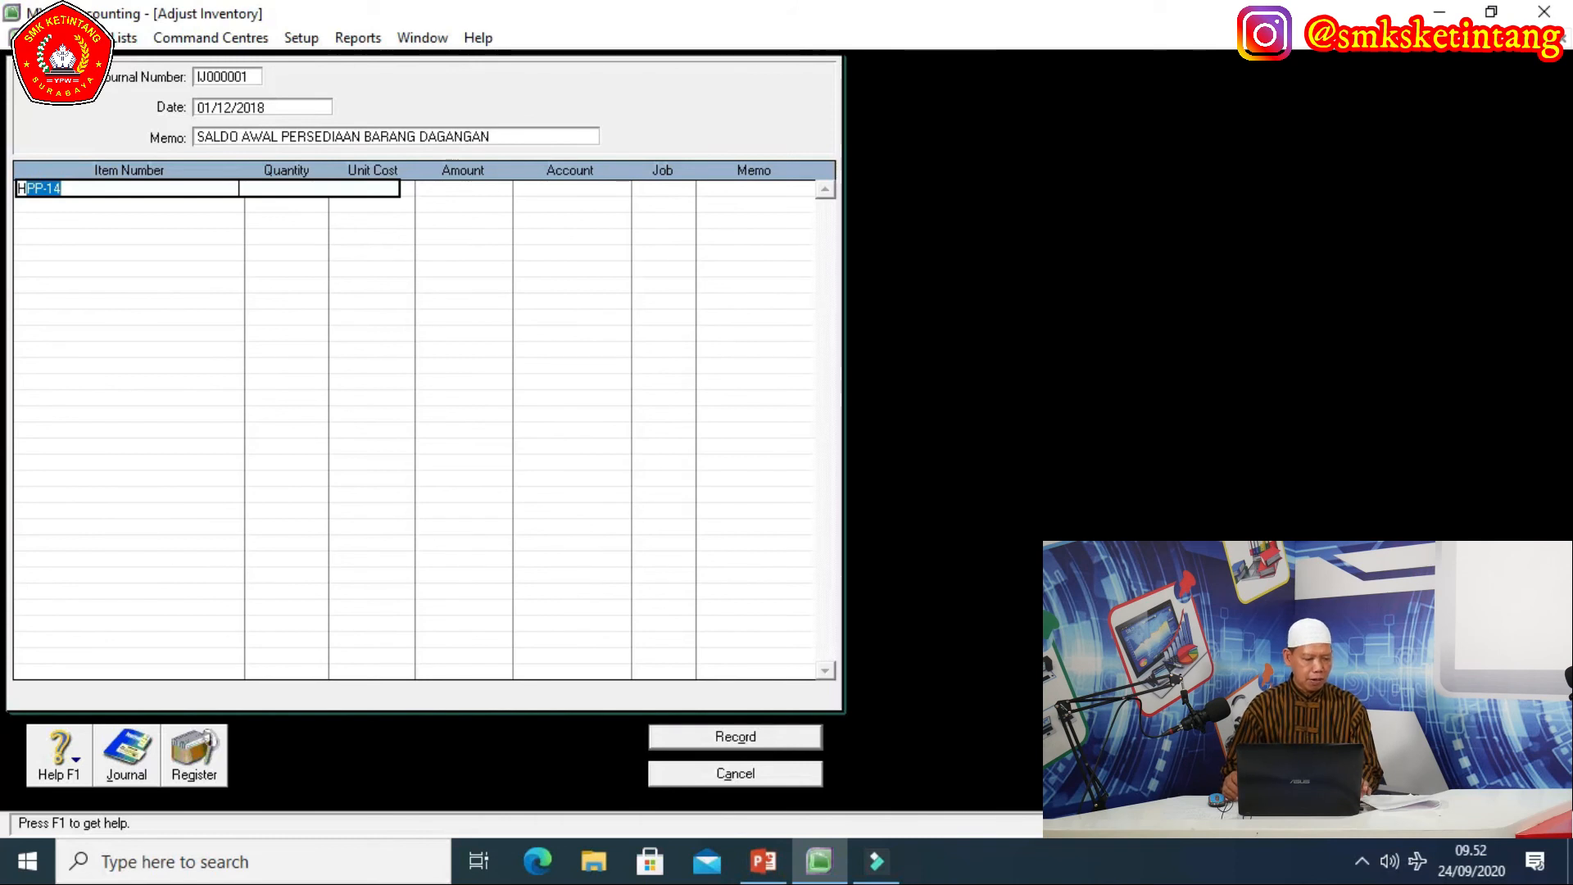
key(Tab)
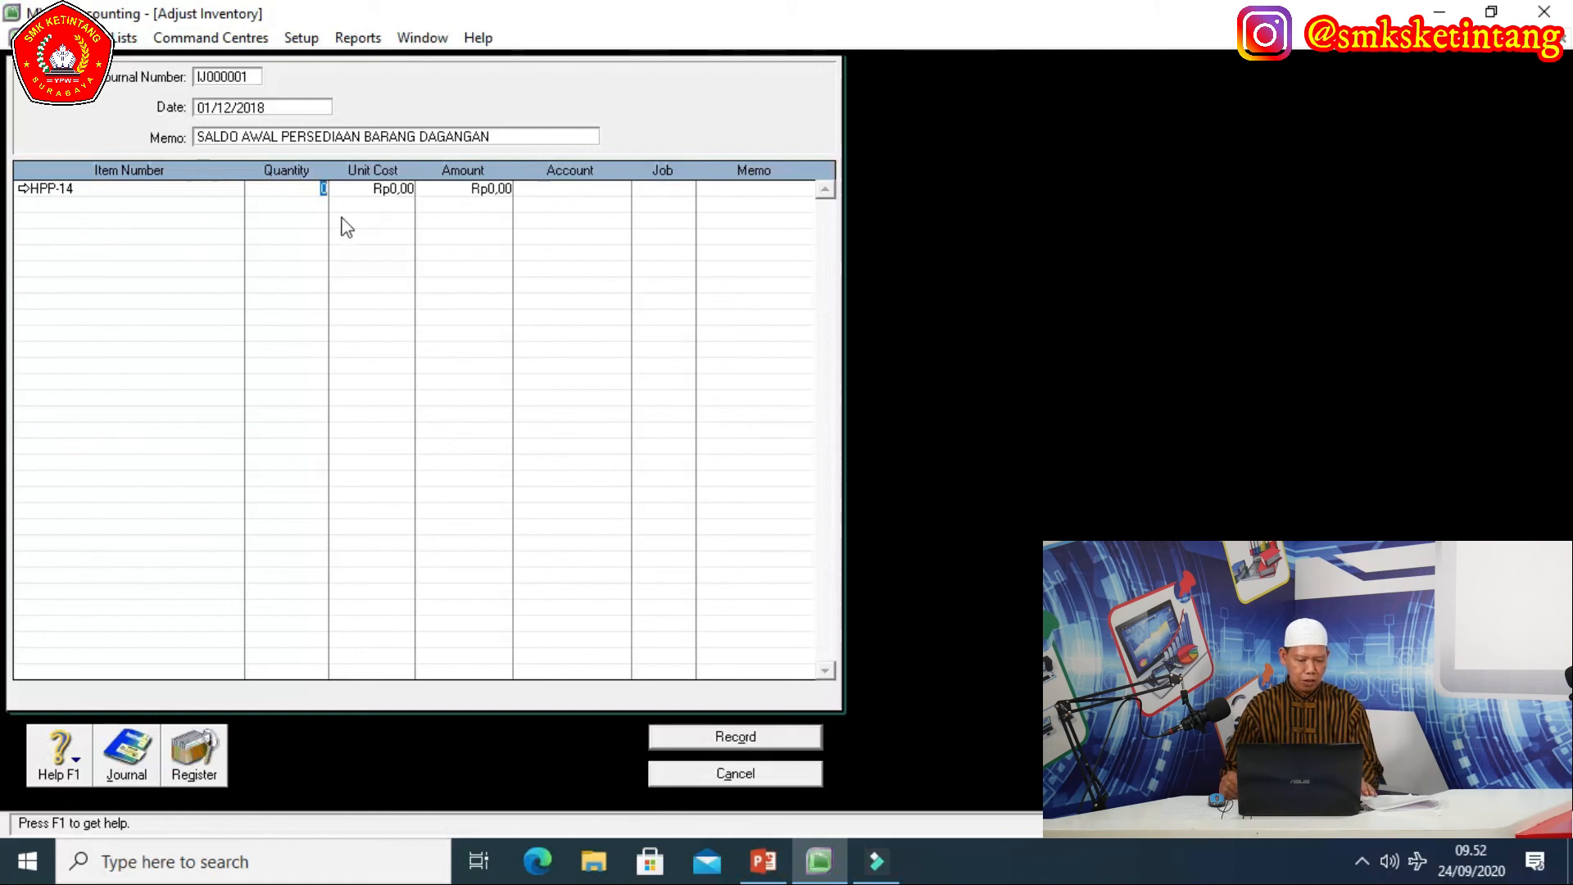
text(20)
key(Tab)
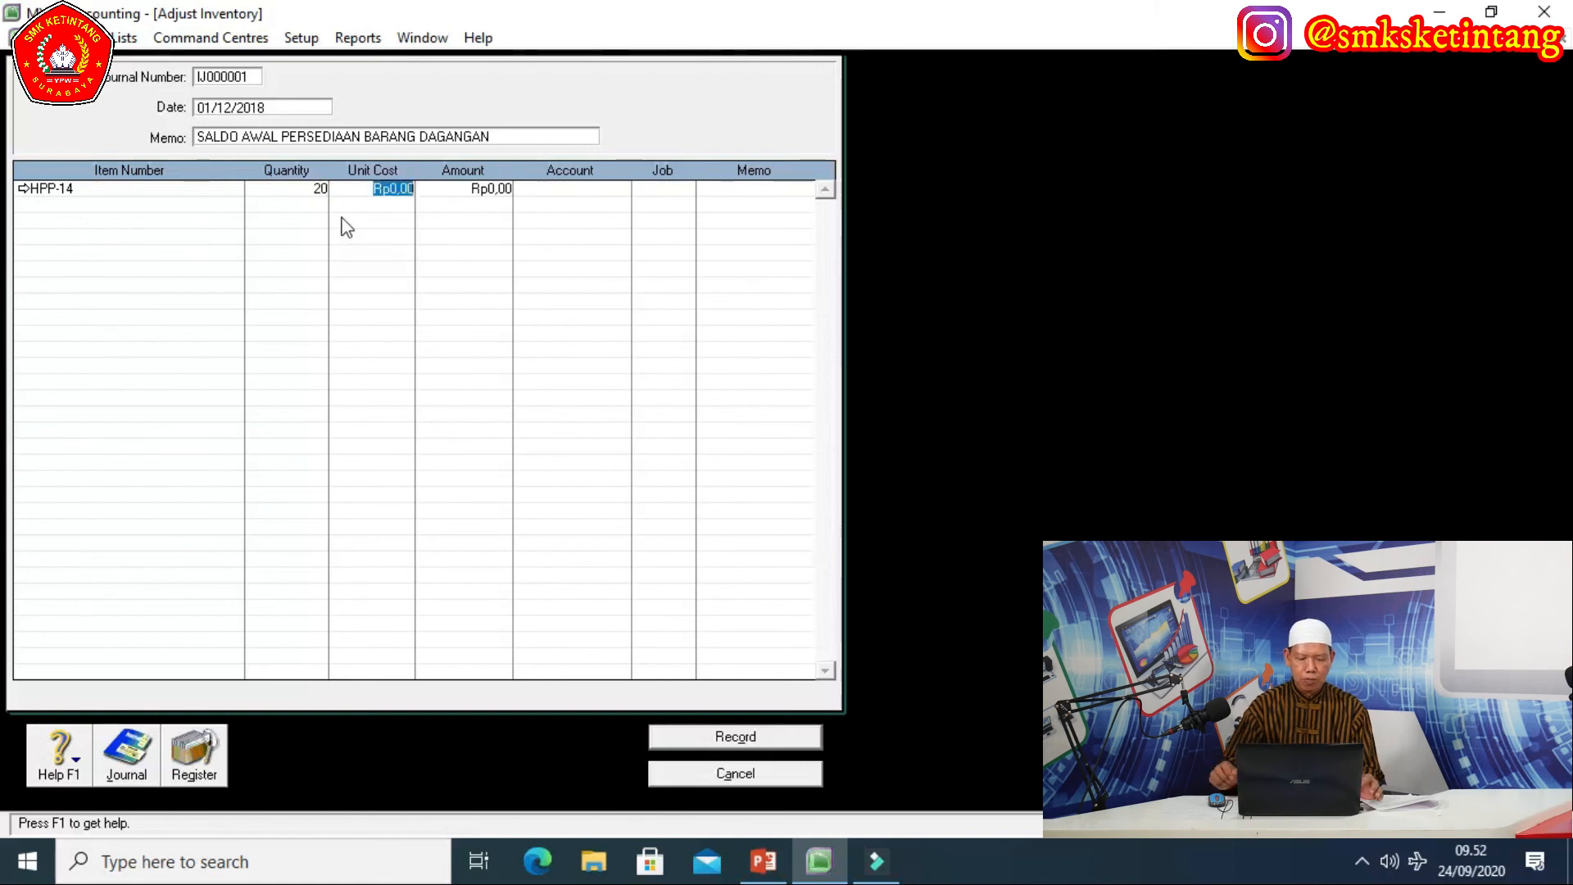
text(1)
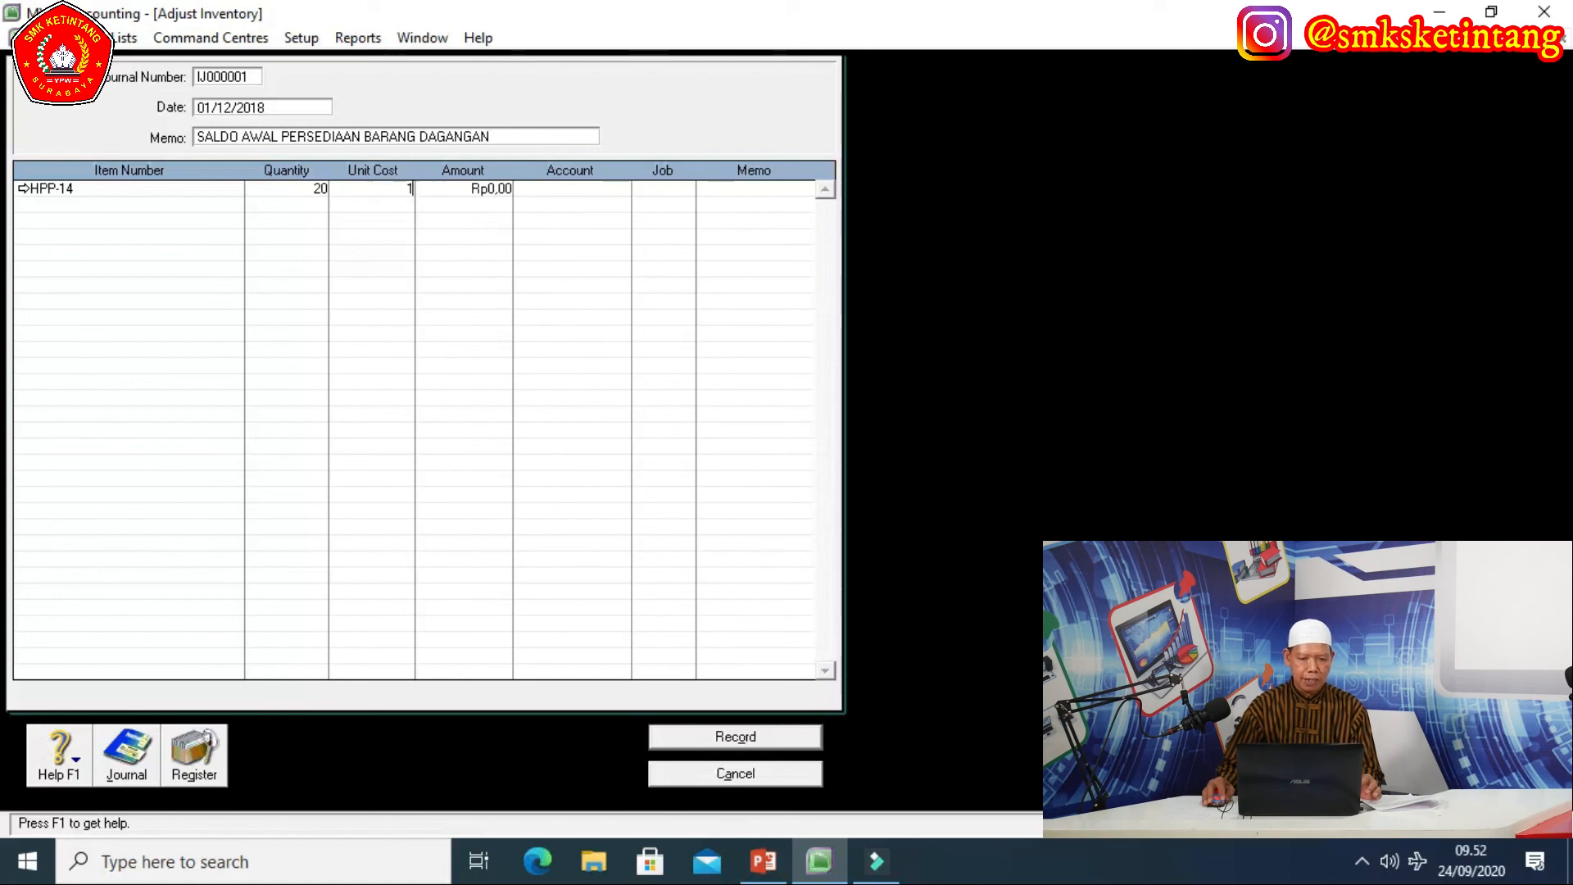
text(600000000000)
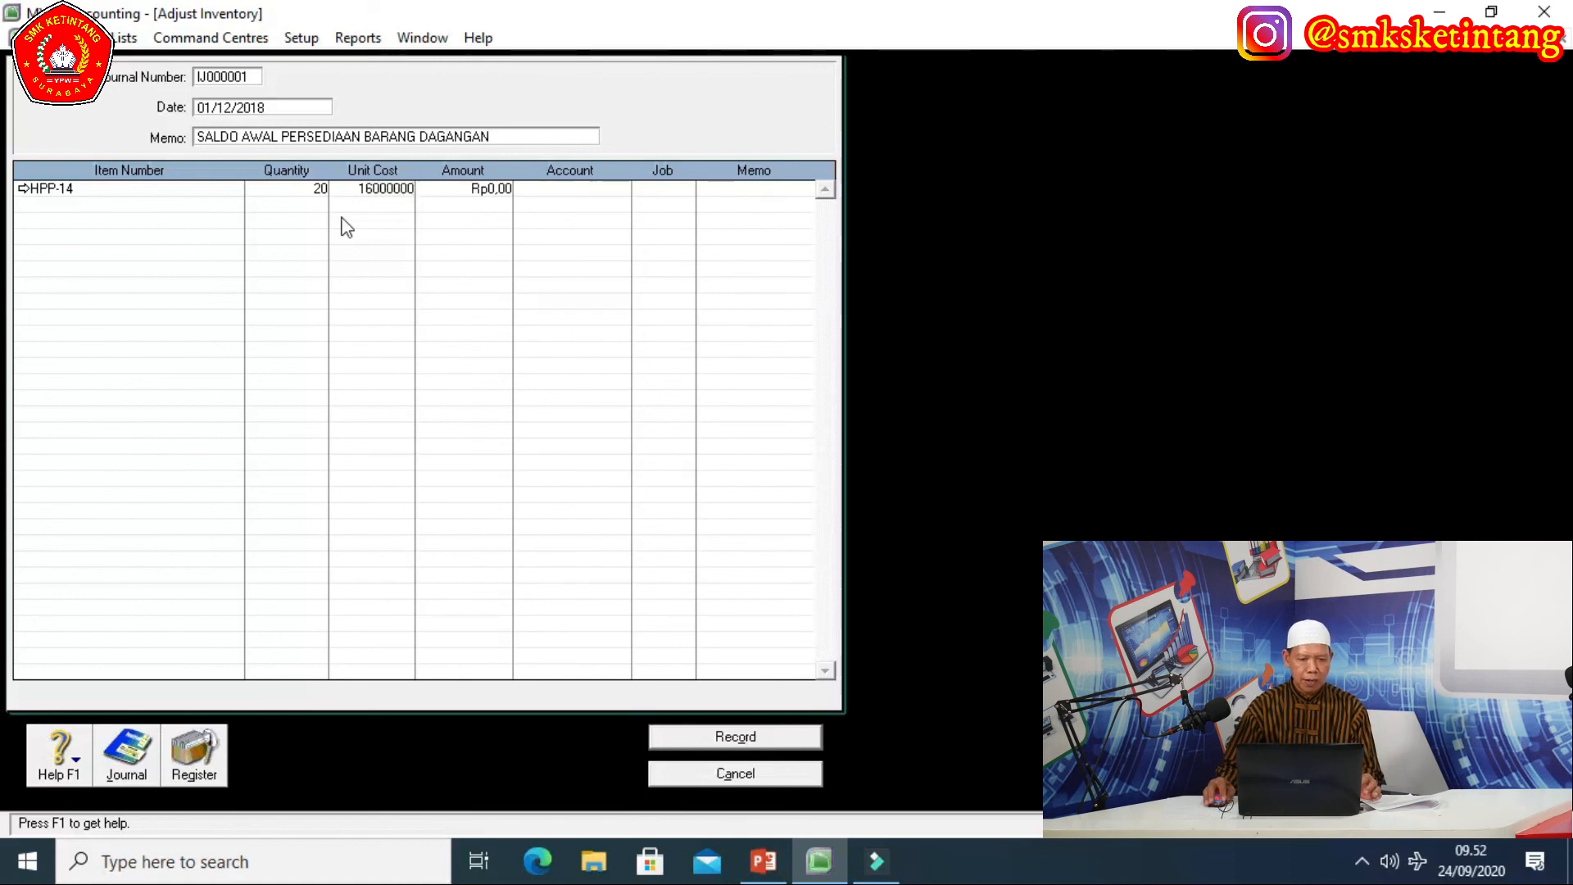
key(Tab)
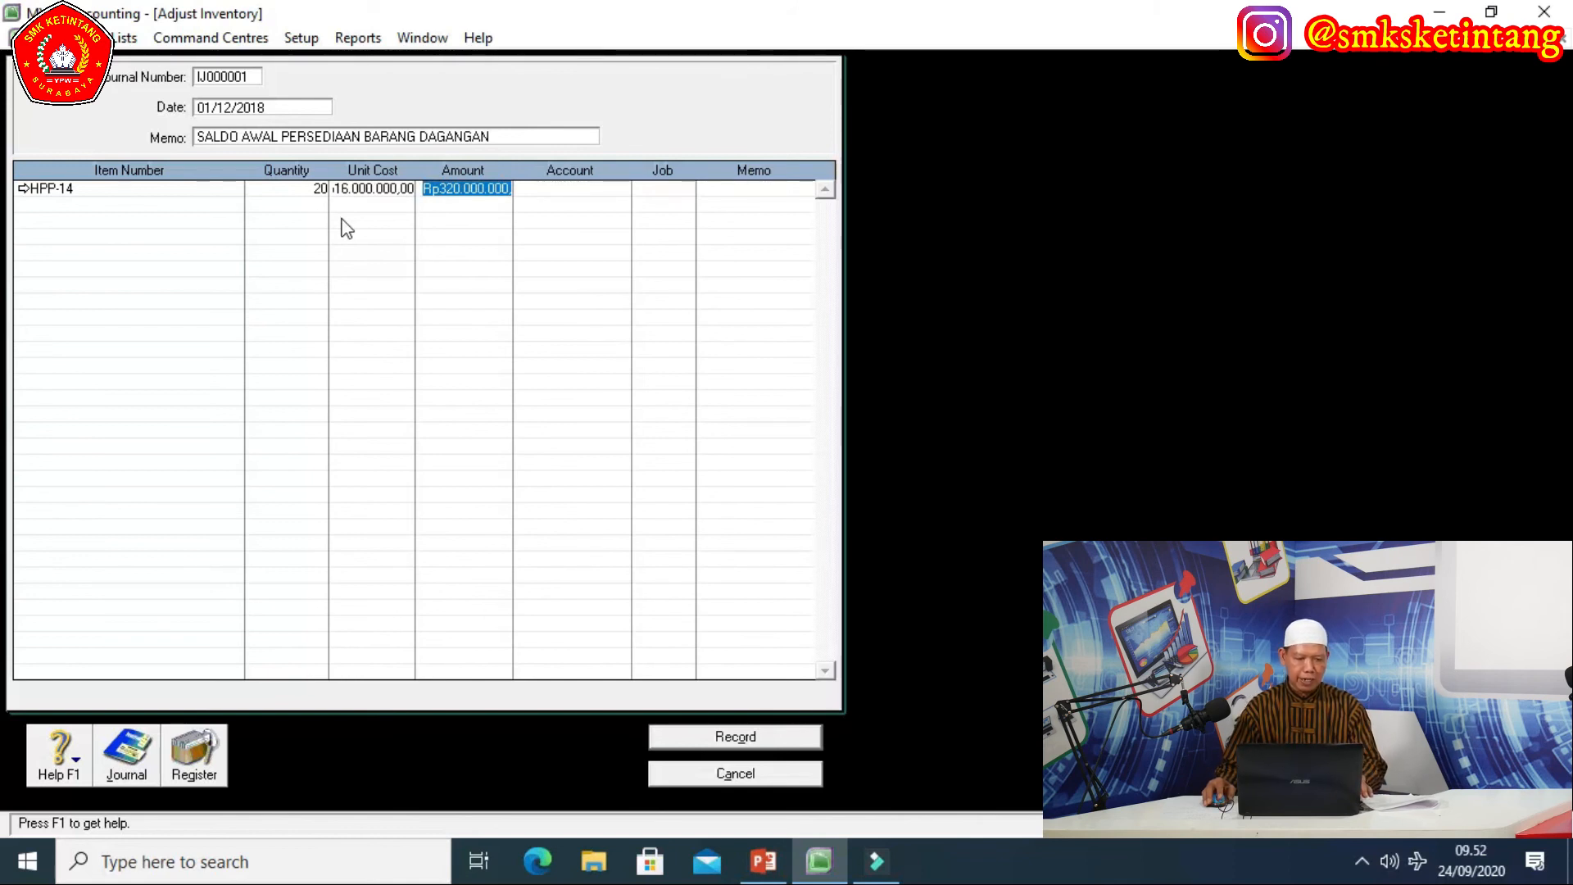
click(737, 773)
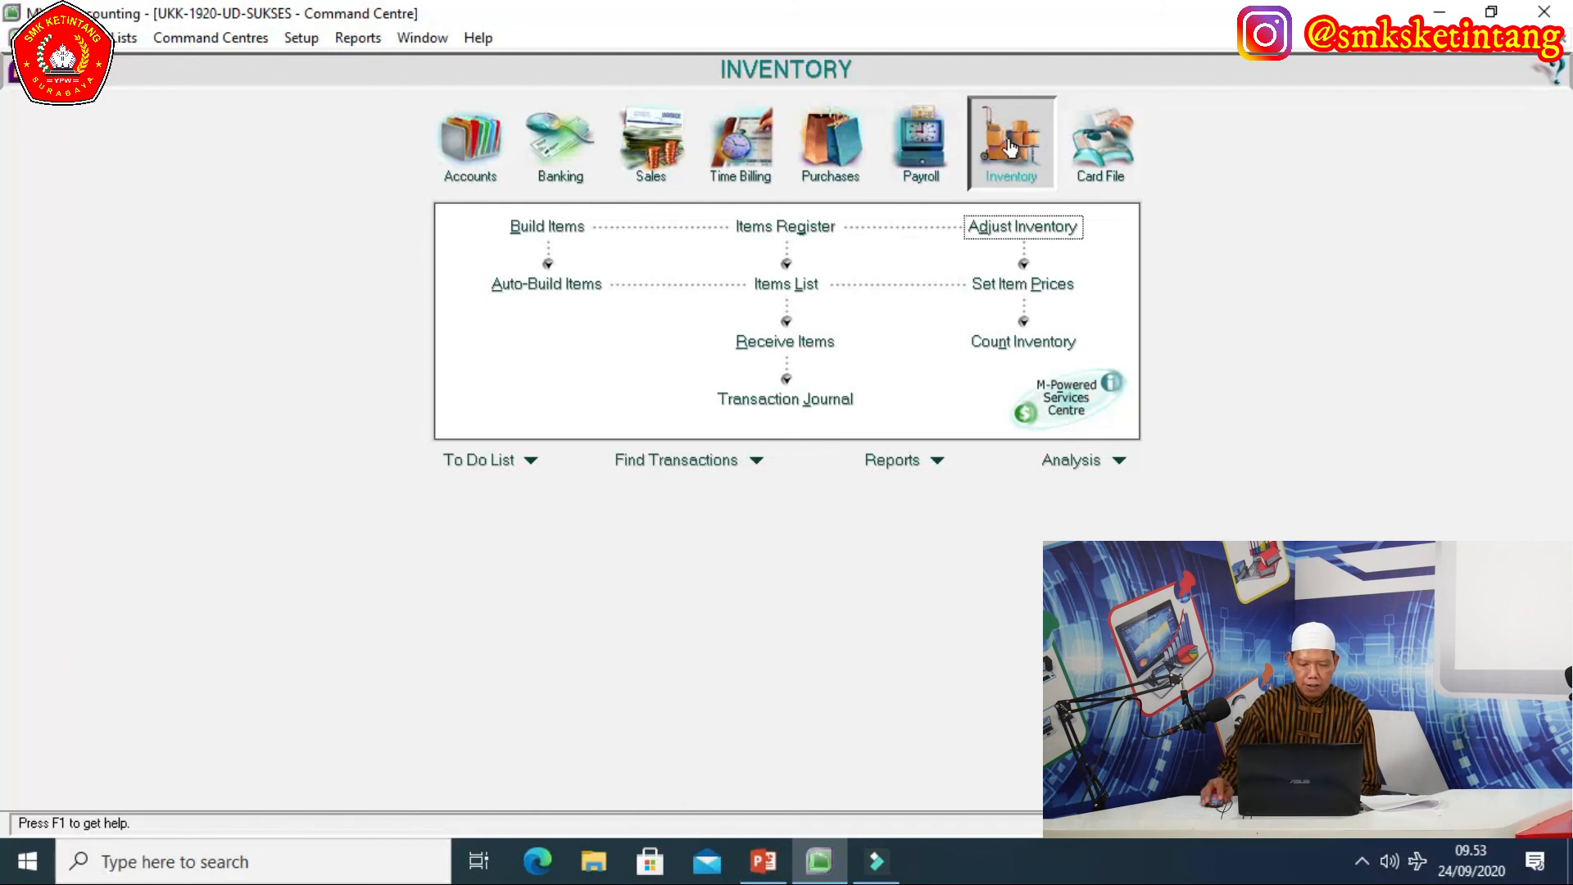
click(1031, 234)
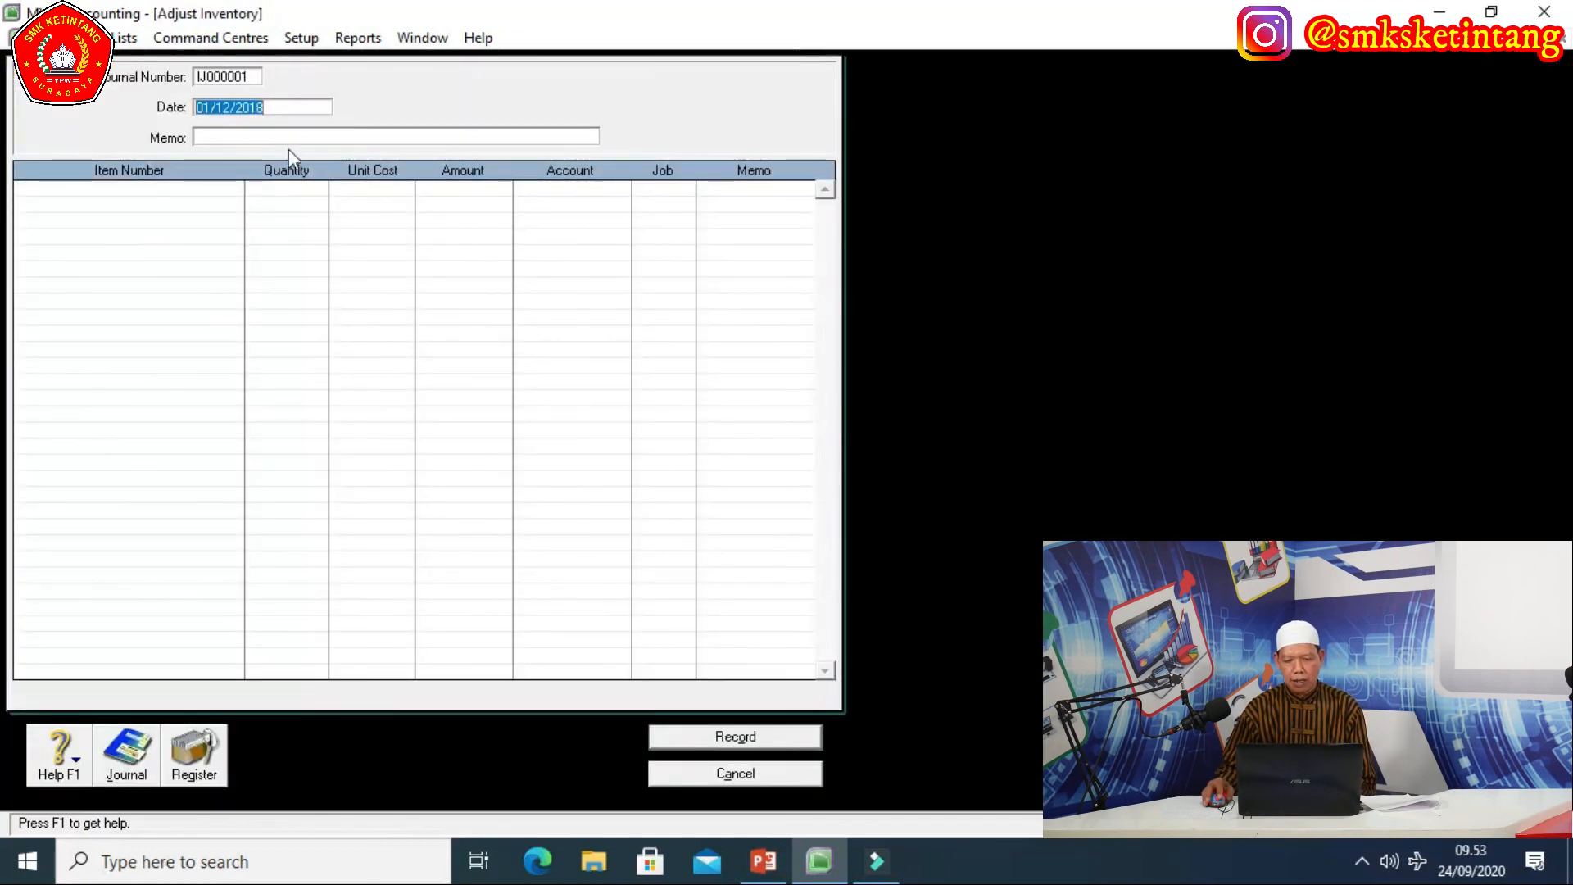
Date the new adjustment 01/12/2018 with the memo 'SALDO AWAL PERSEDIAAN BARANG DAGANGAN'.
click(271, 107)
key(BackSpace)
key(BackSpace)
key(BackSpace)
key(BackSpace)
key(BackSpace)
key(BackSpace)
key(BackSpace)
key(BackSpace)
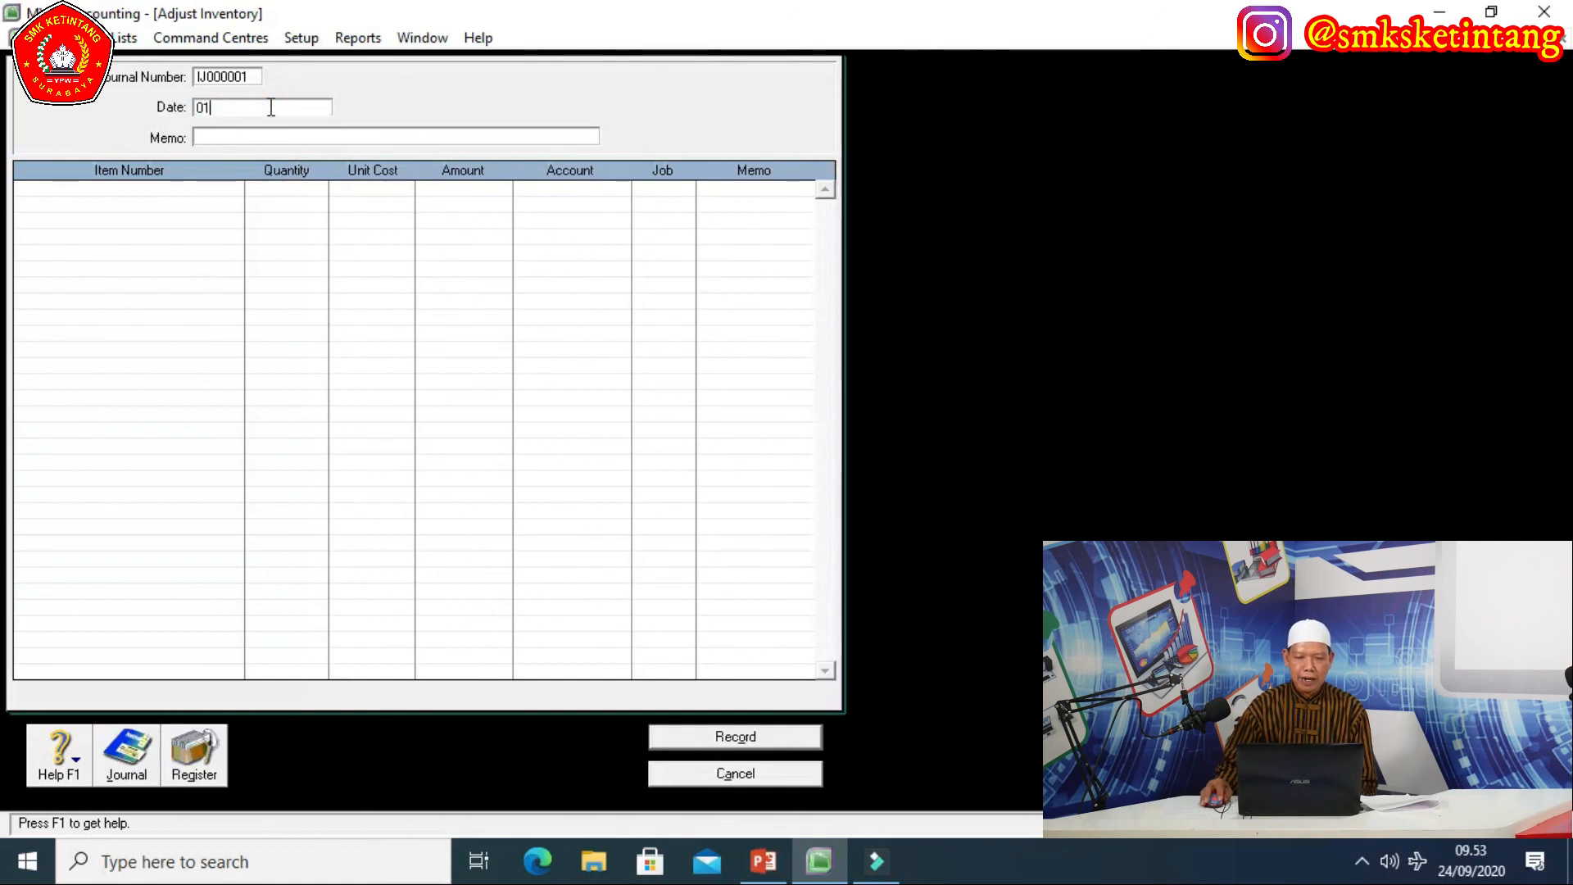
text(1)
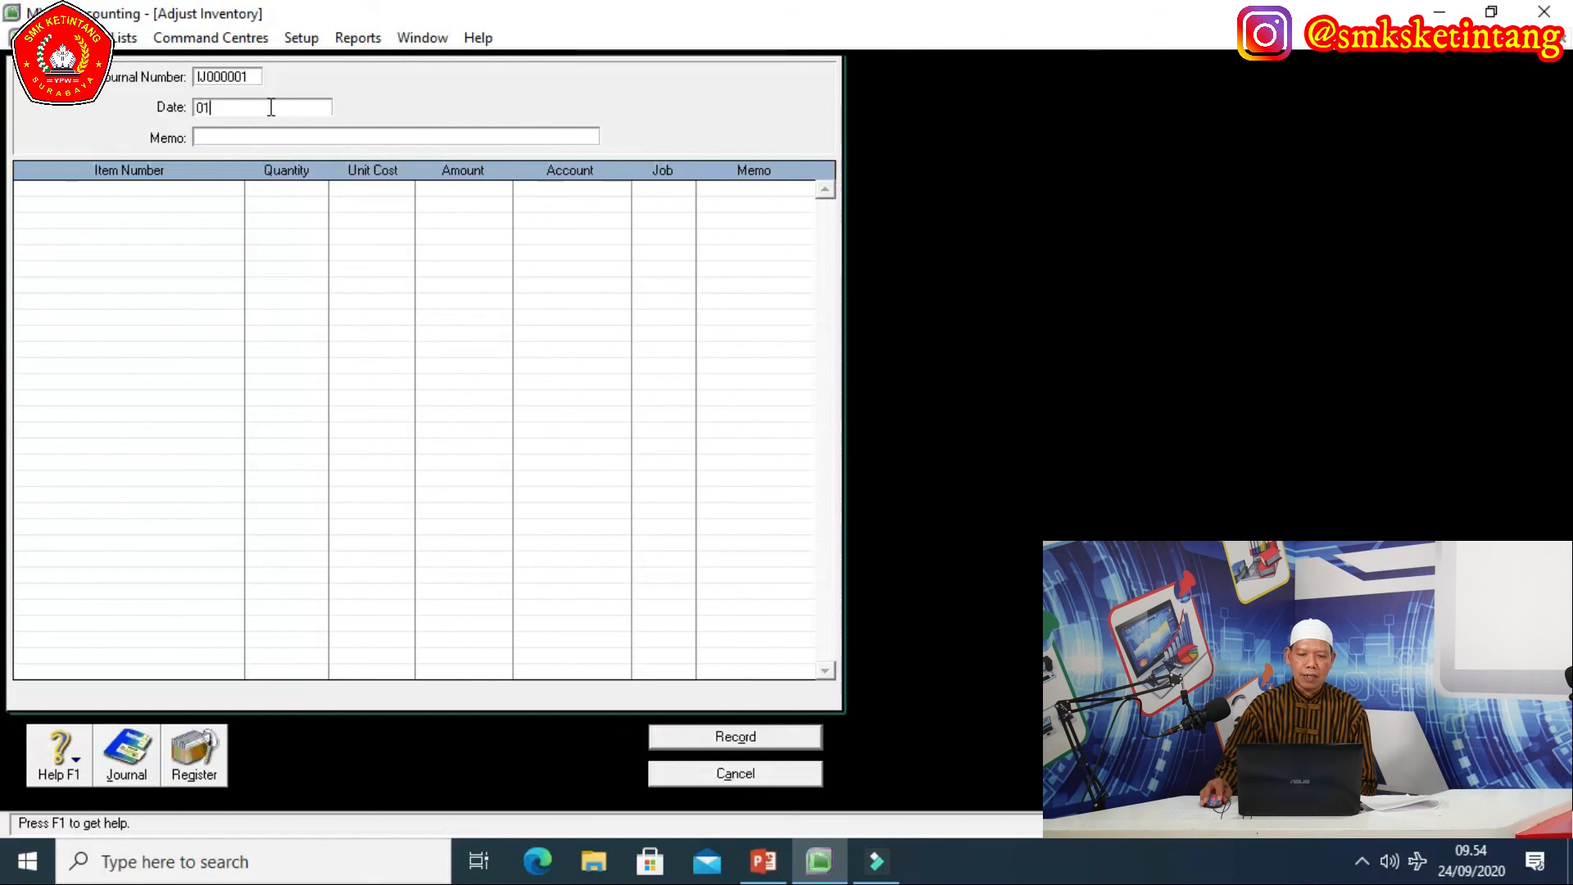
text(/12/2018)
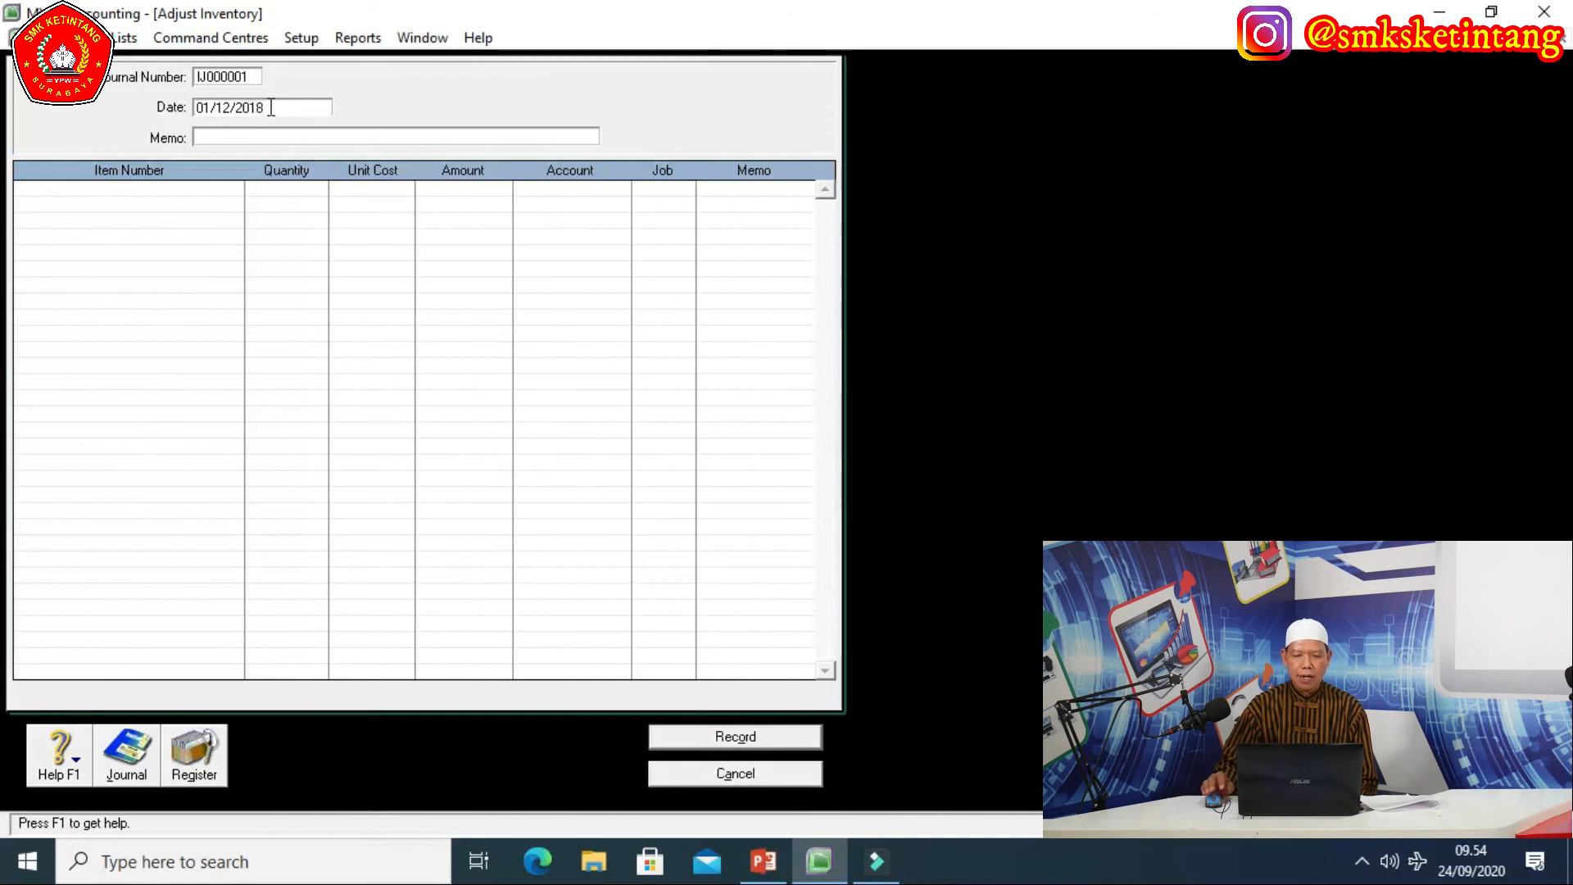
click(206, 135)
text(SALDO A)
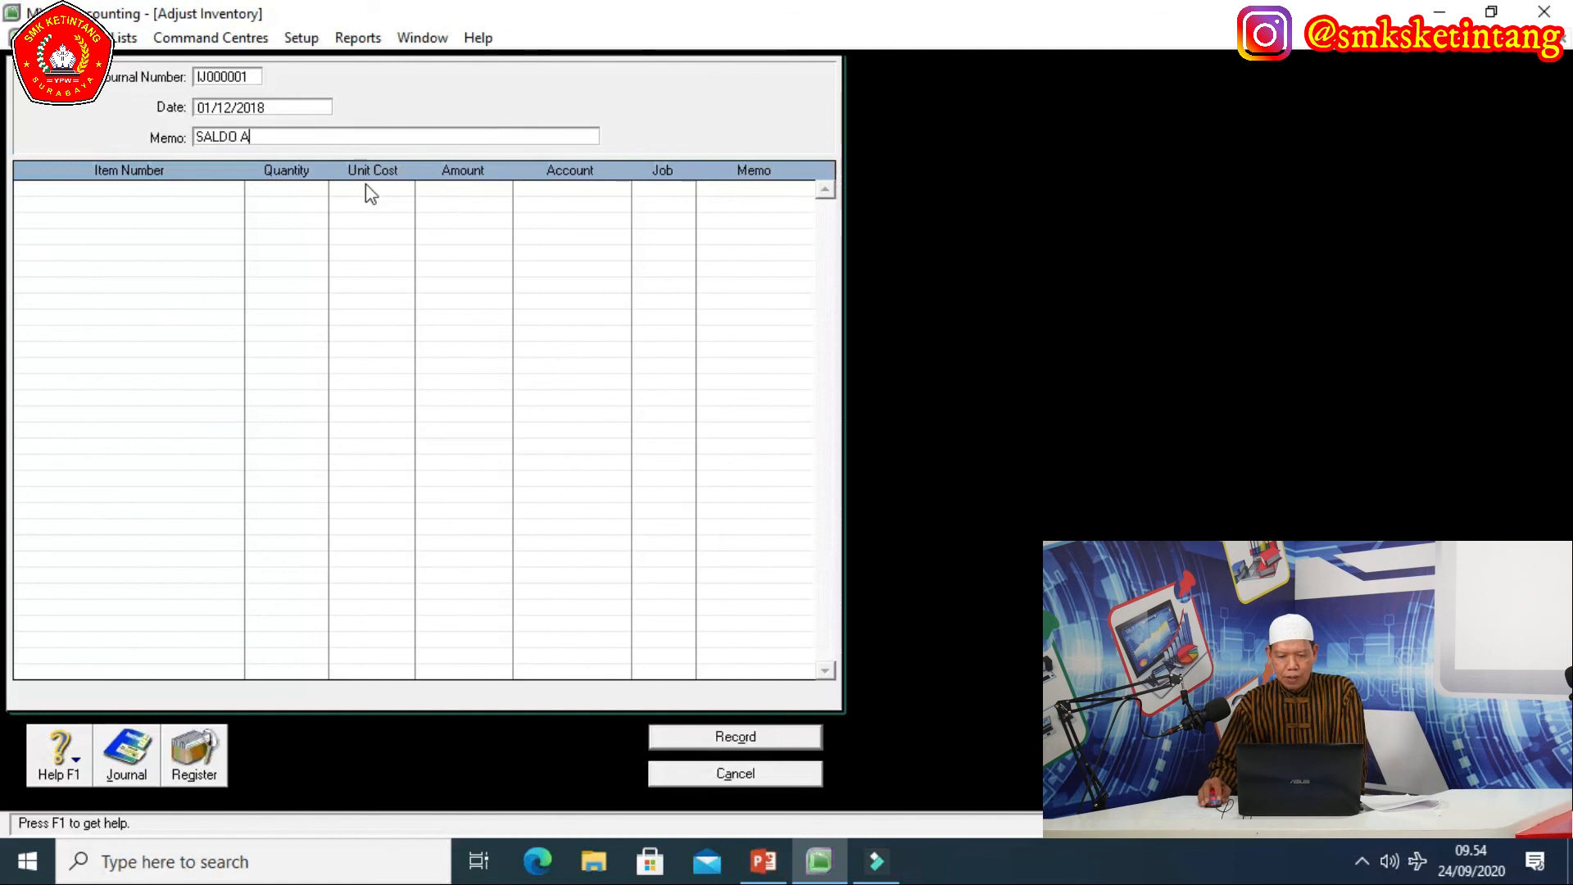
text(WAL PERSEDIAAN)
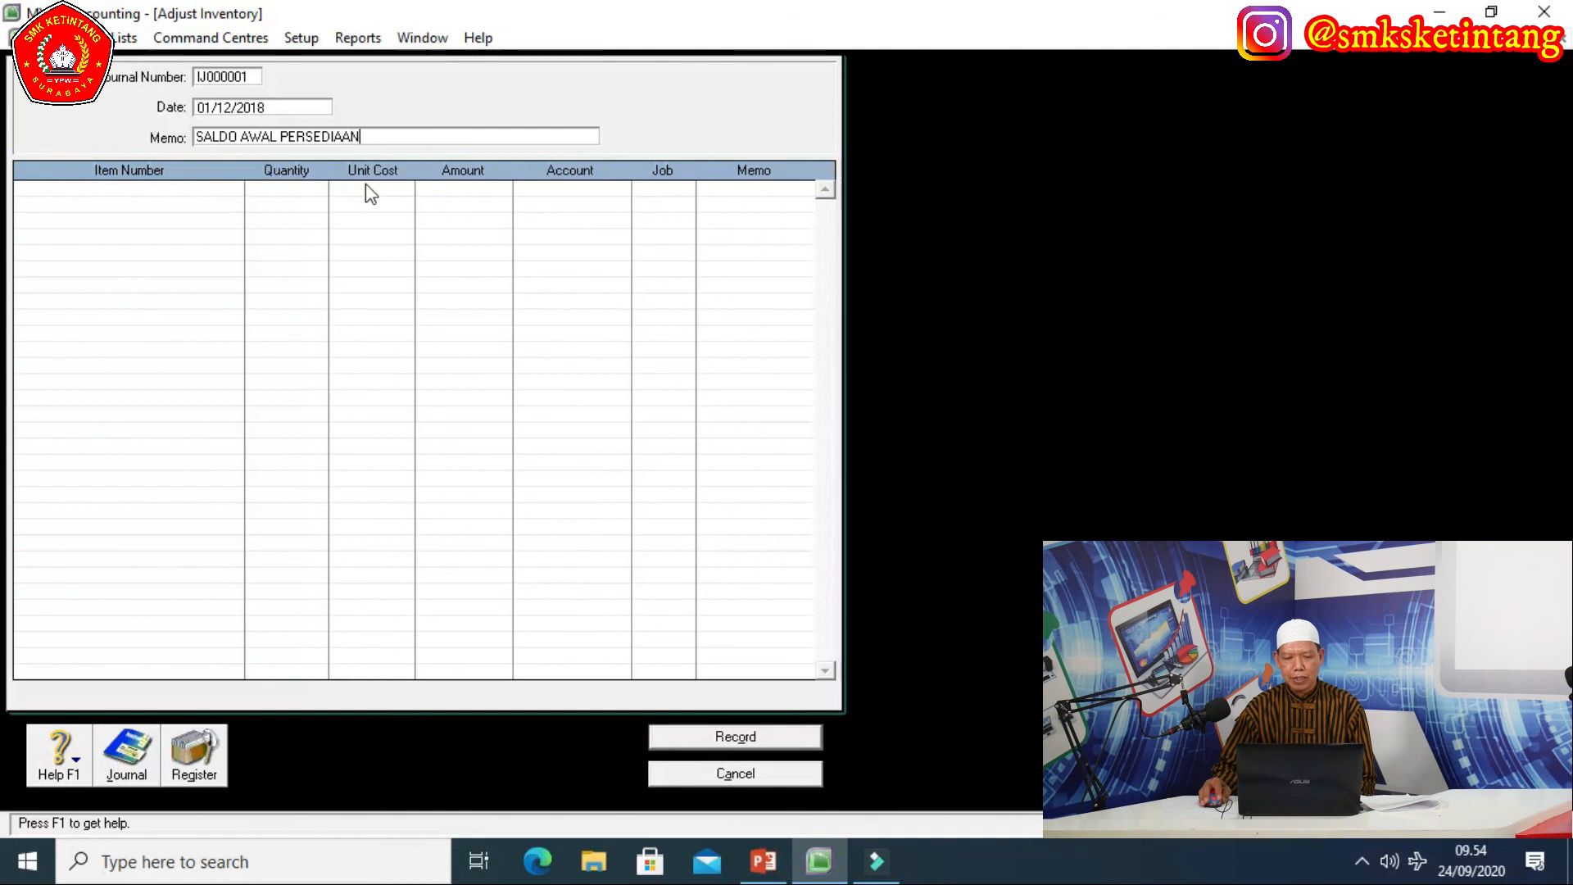
text( BARANG)
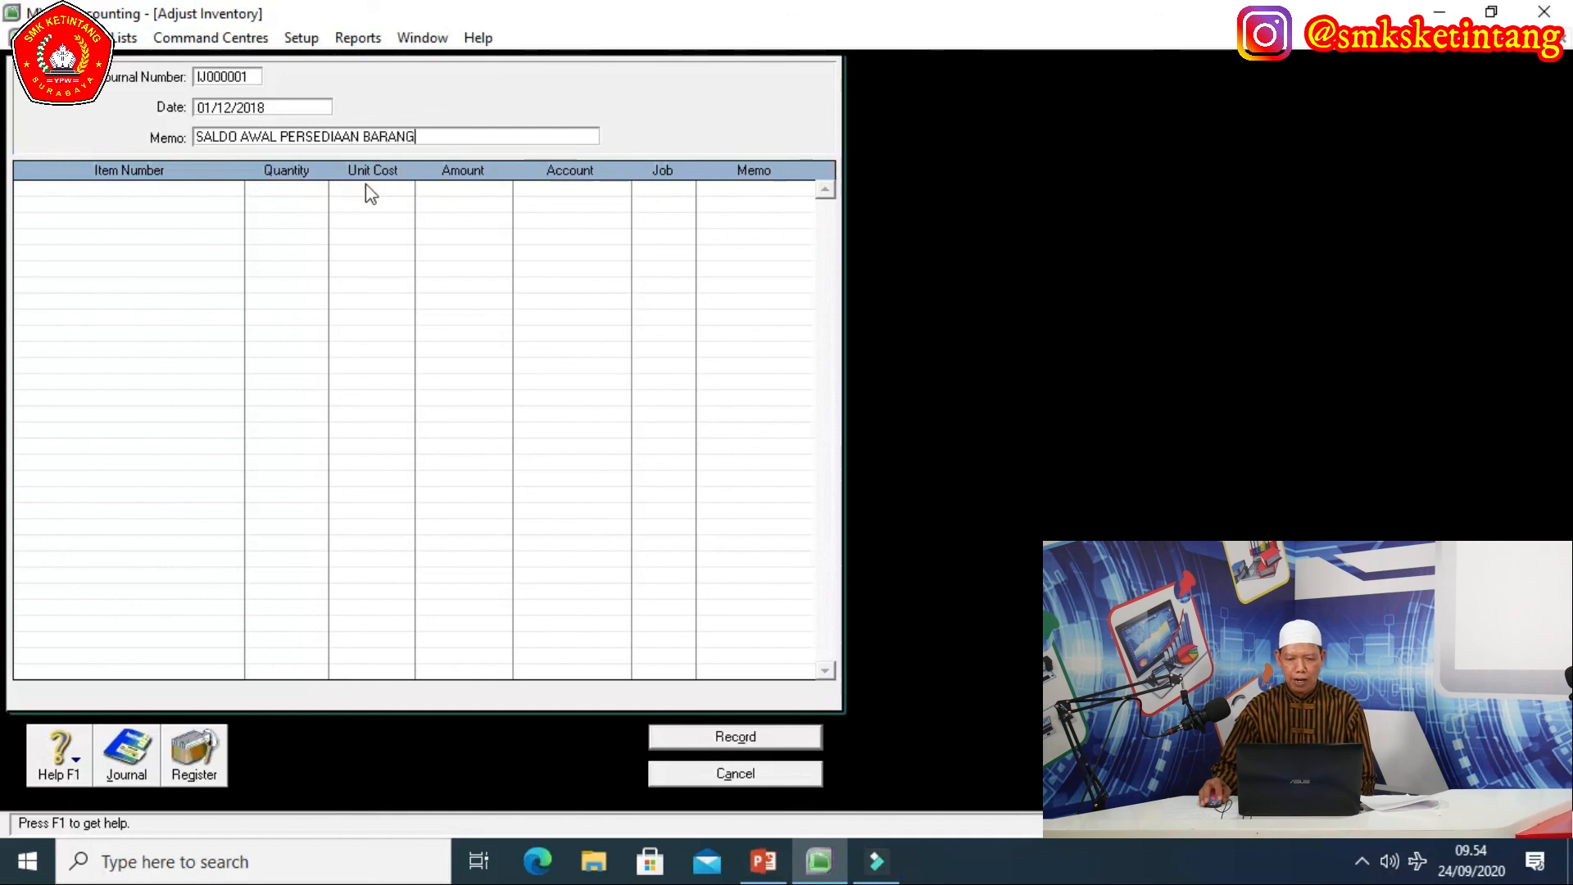
text( DAGANGAN)
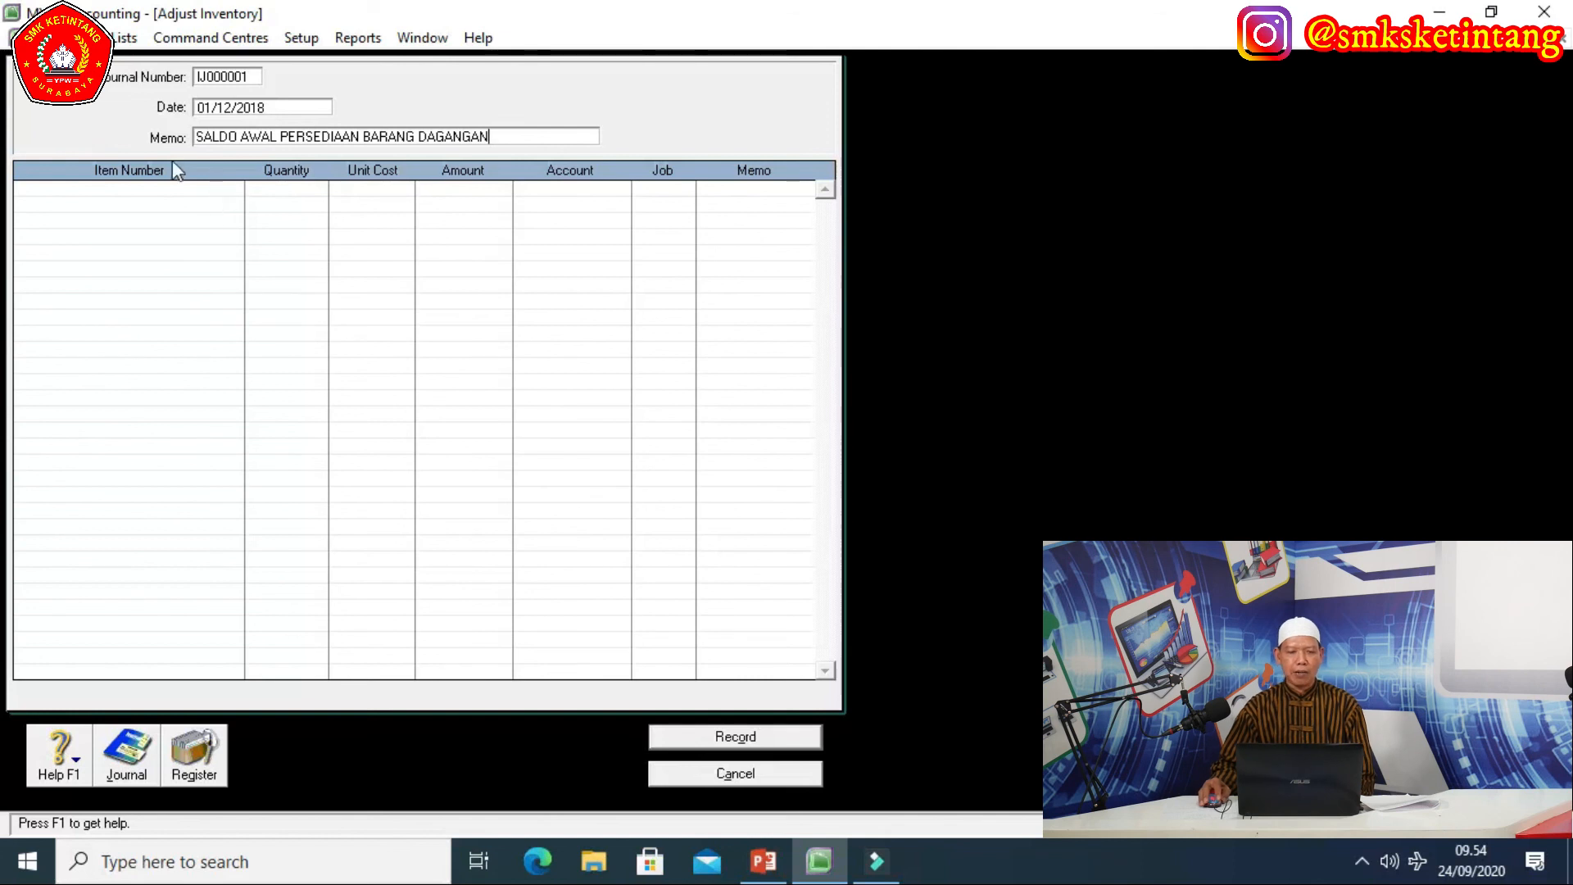
click(220, 189)
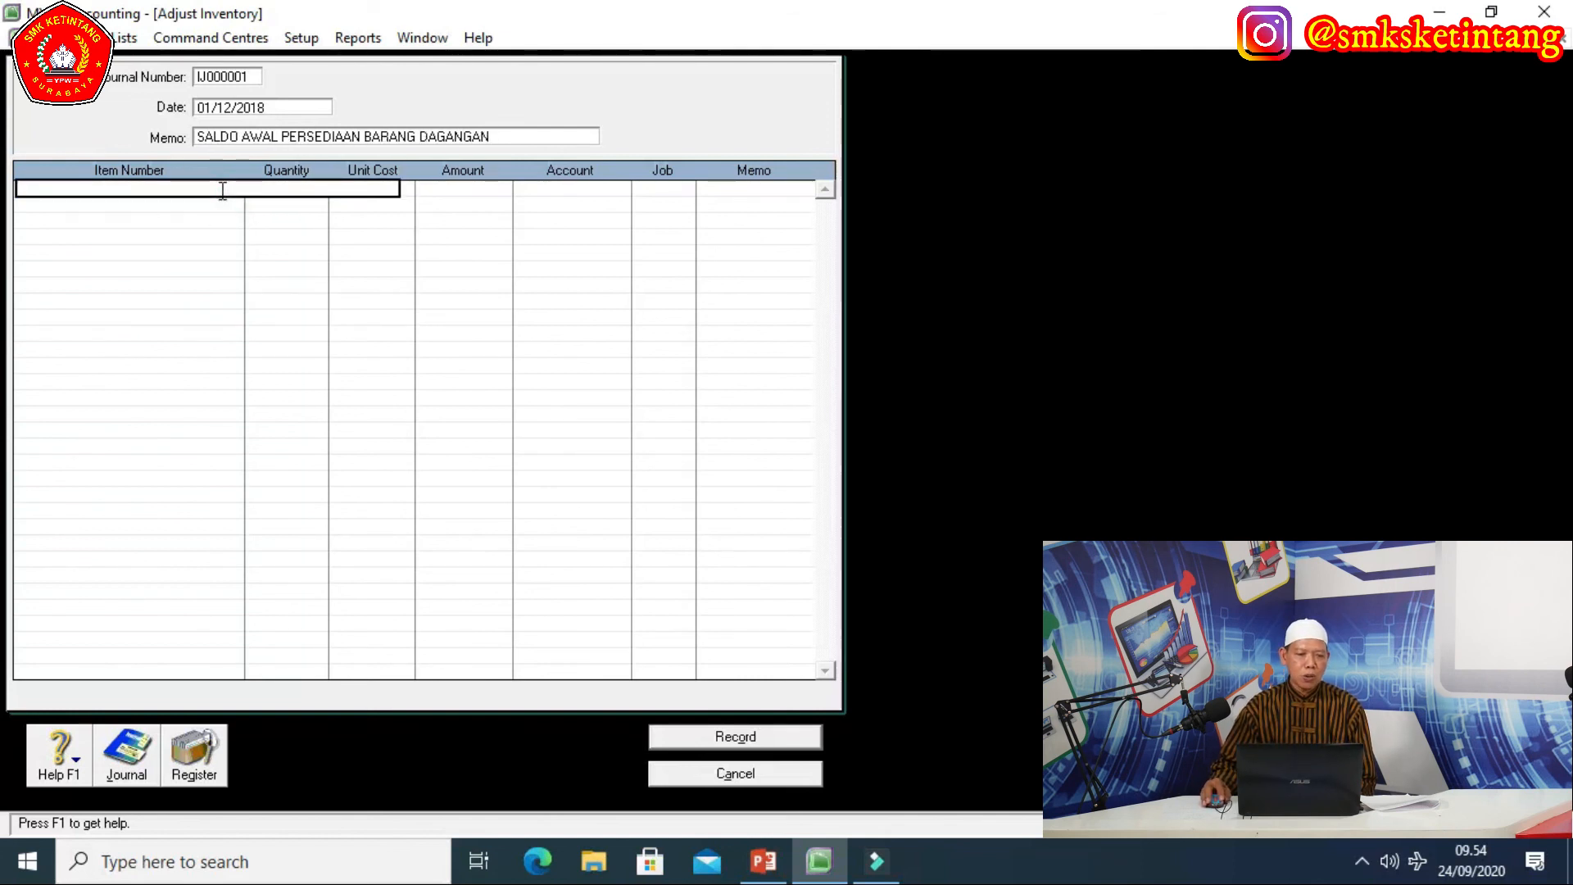
Add HPP-14 on the first line with quantity 20 and unit cost 16.000.000.
text(HPP-14)
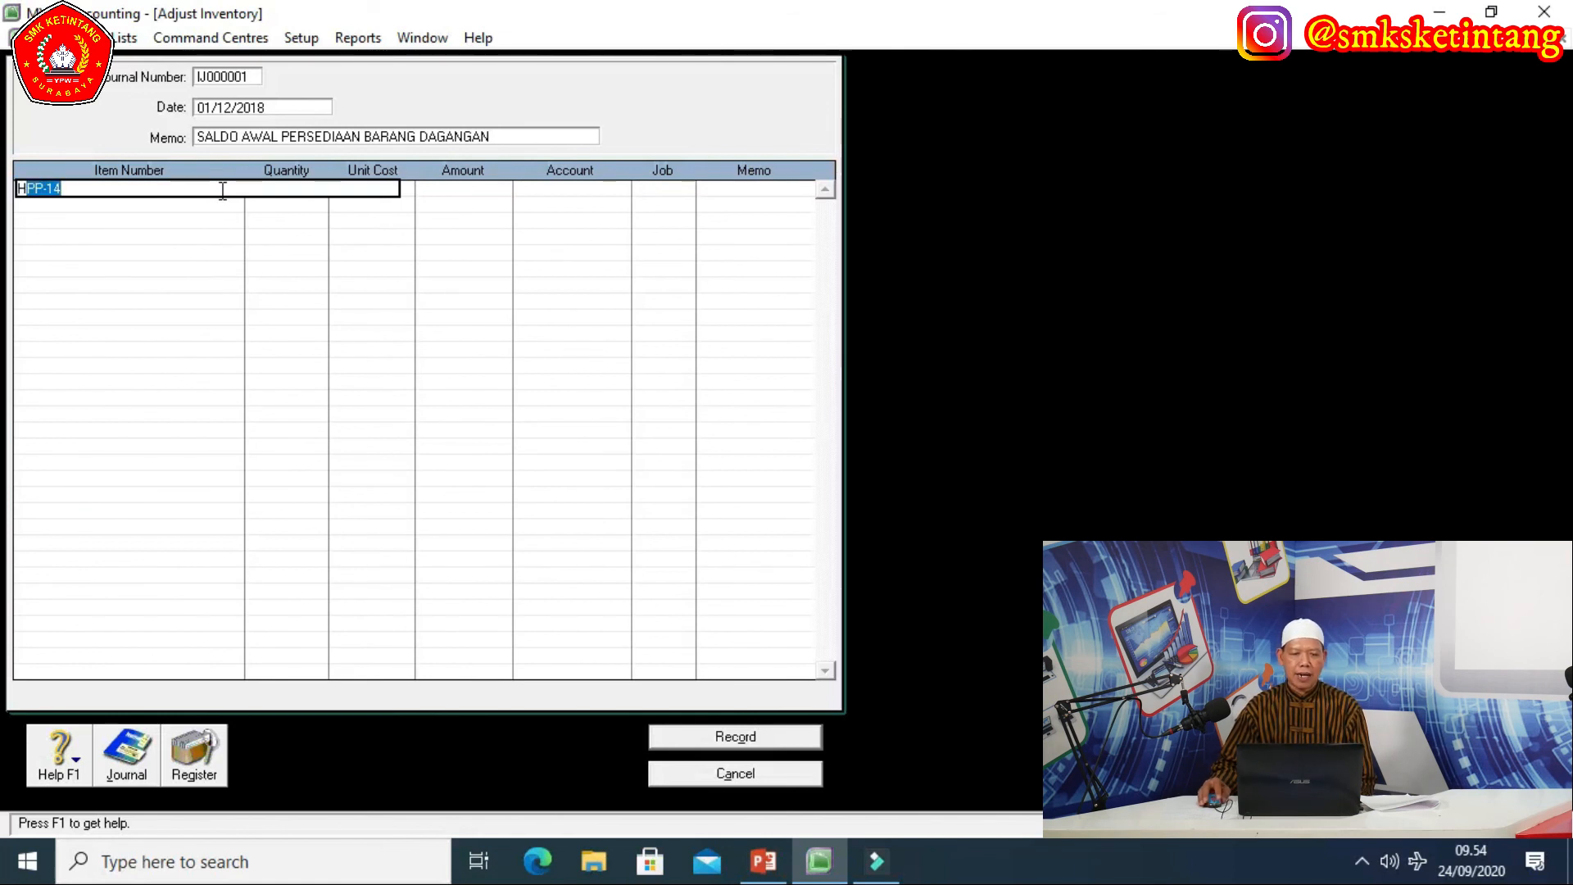
key(Tab)
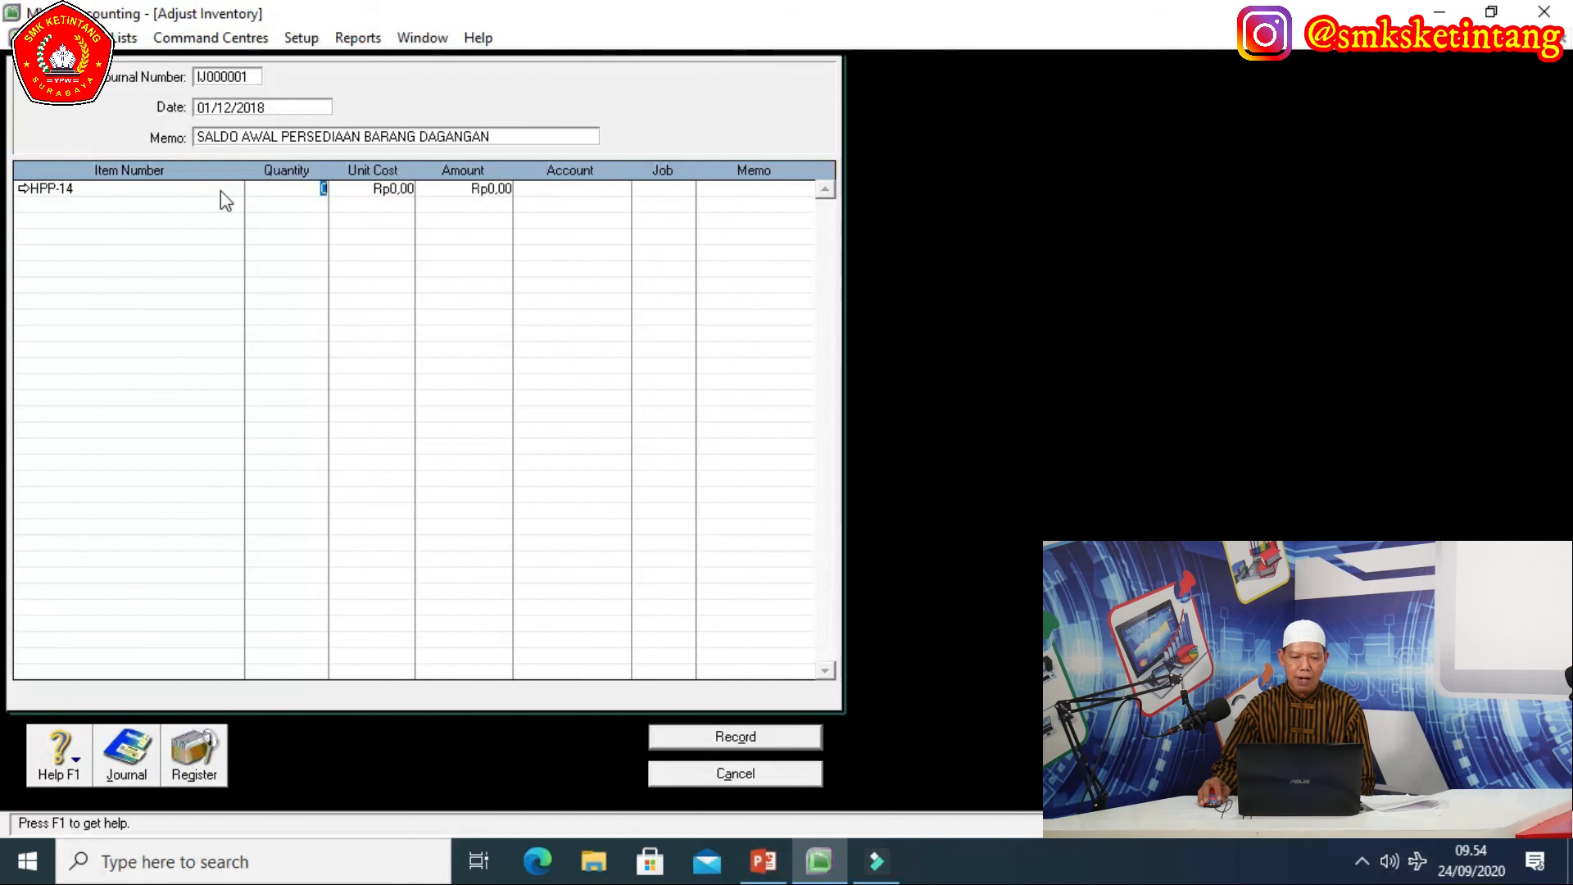
text(20)
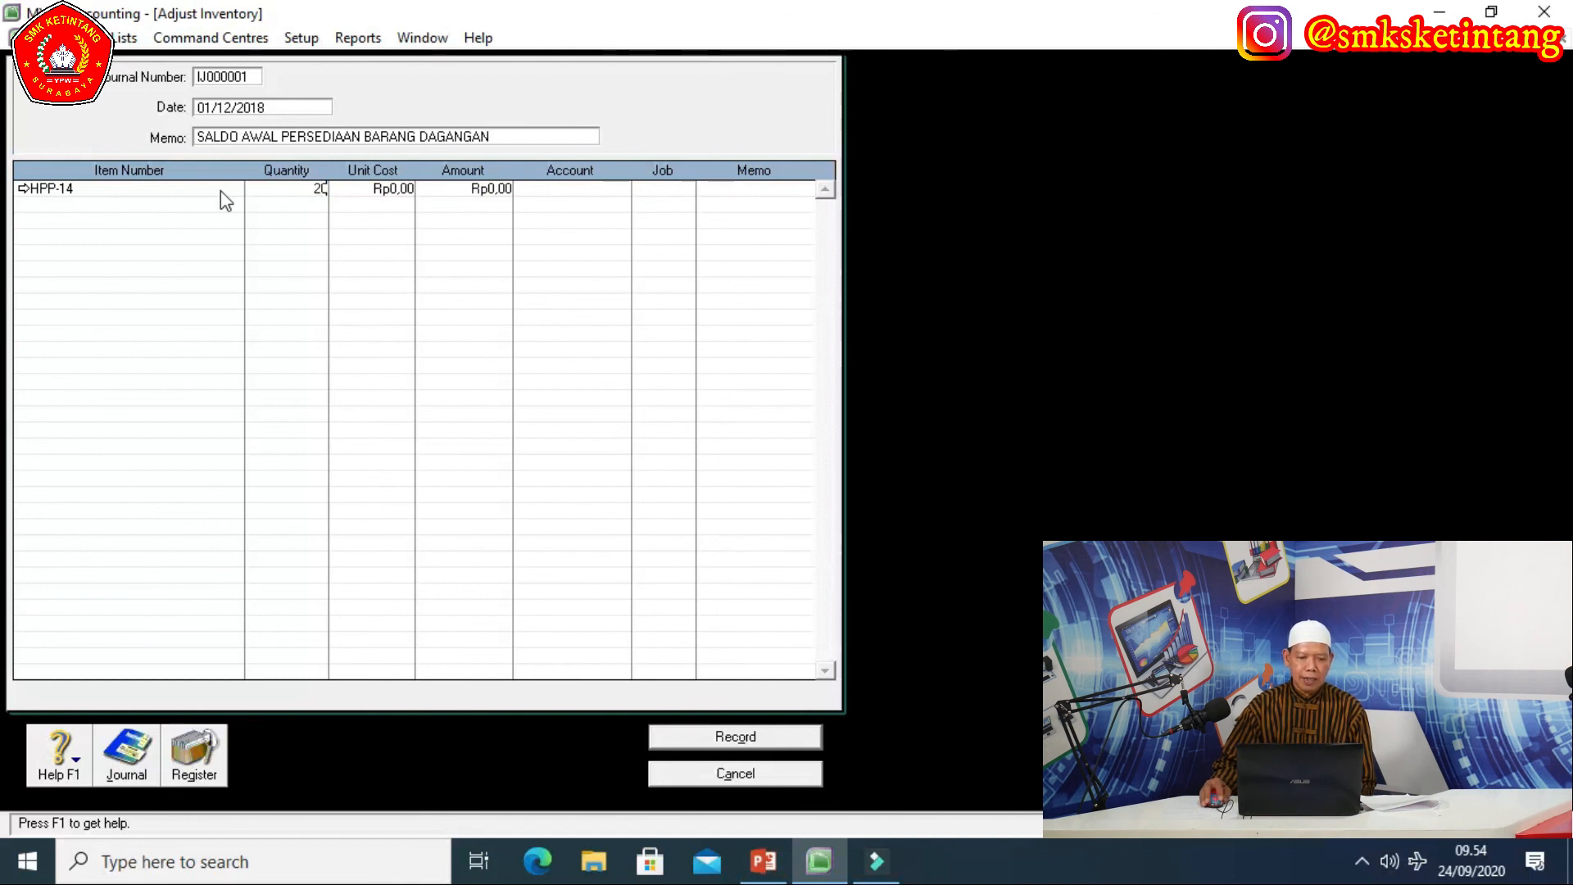
key(Tab)
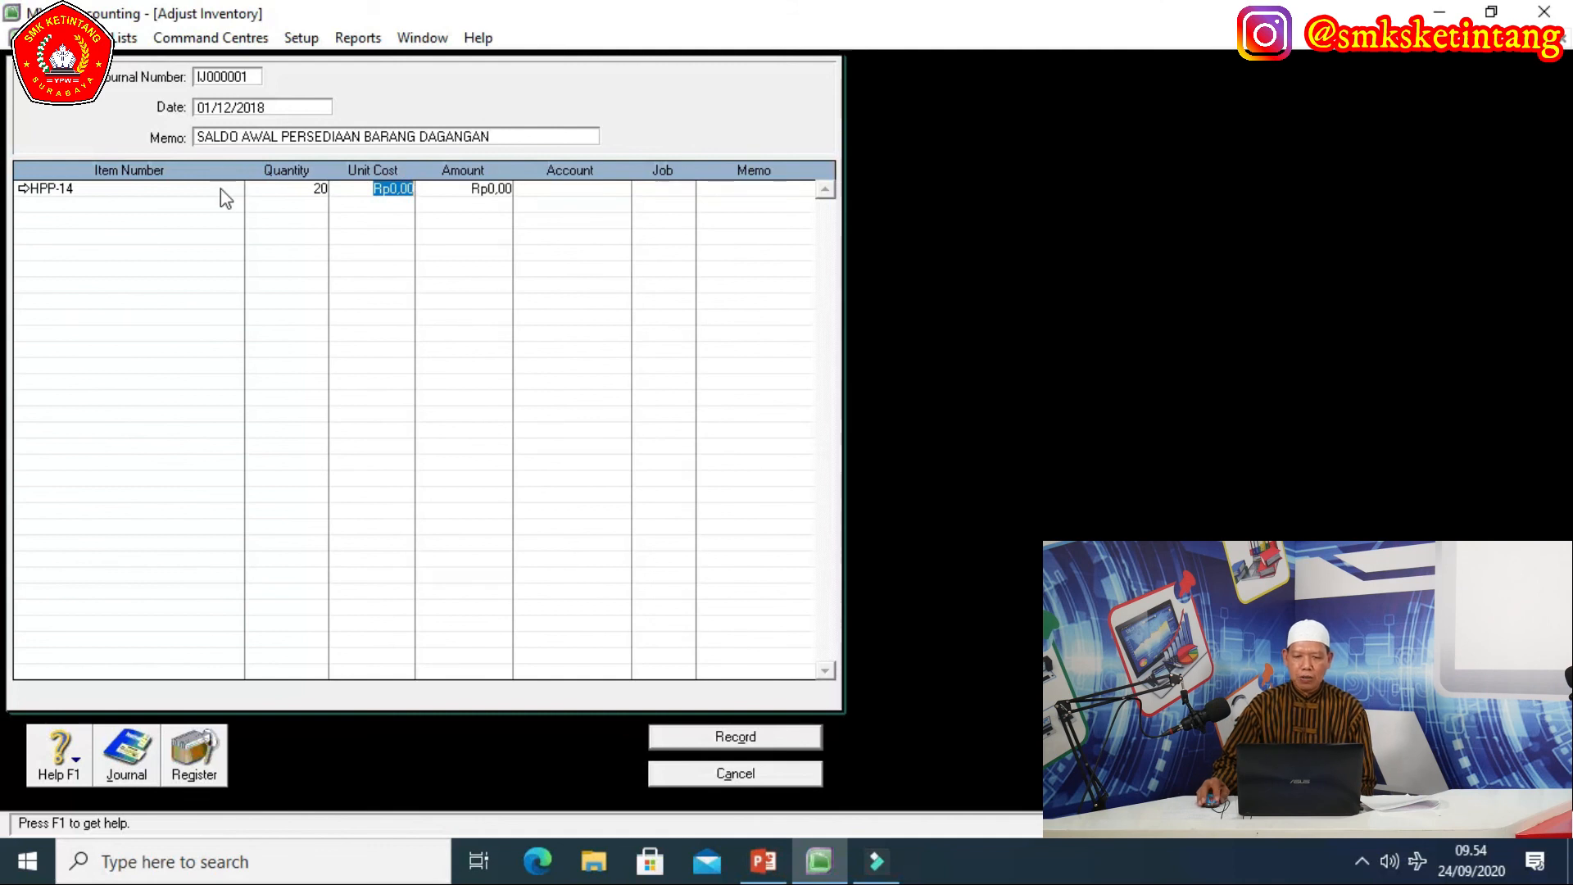
text(16)
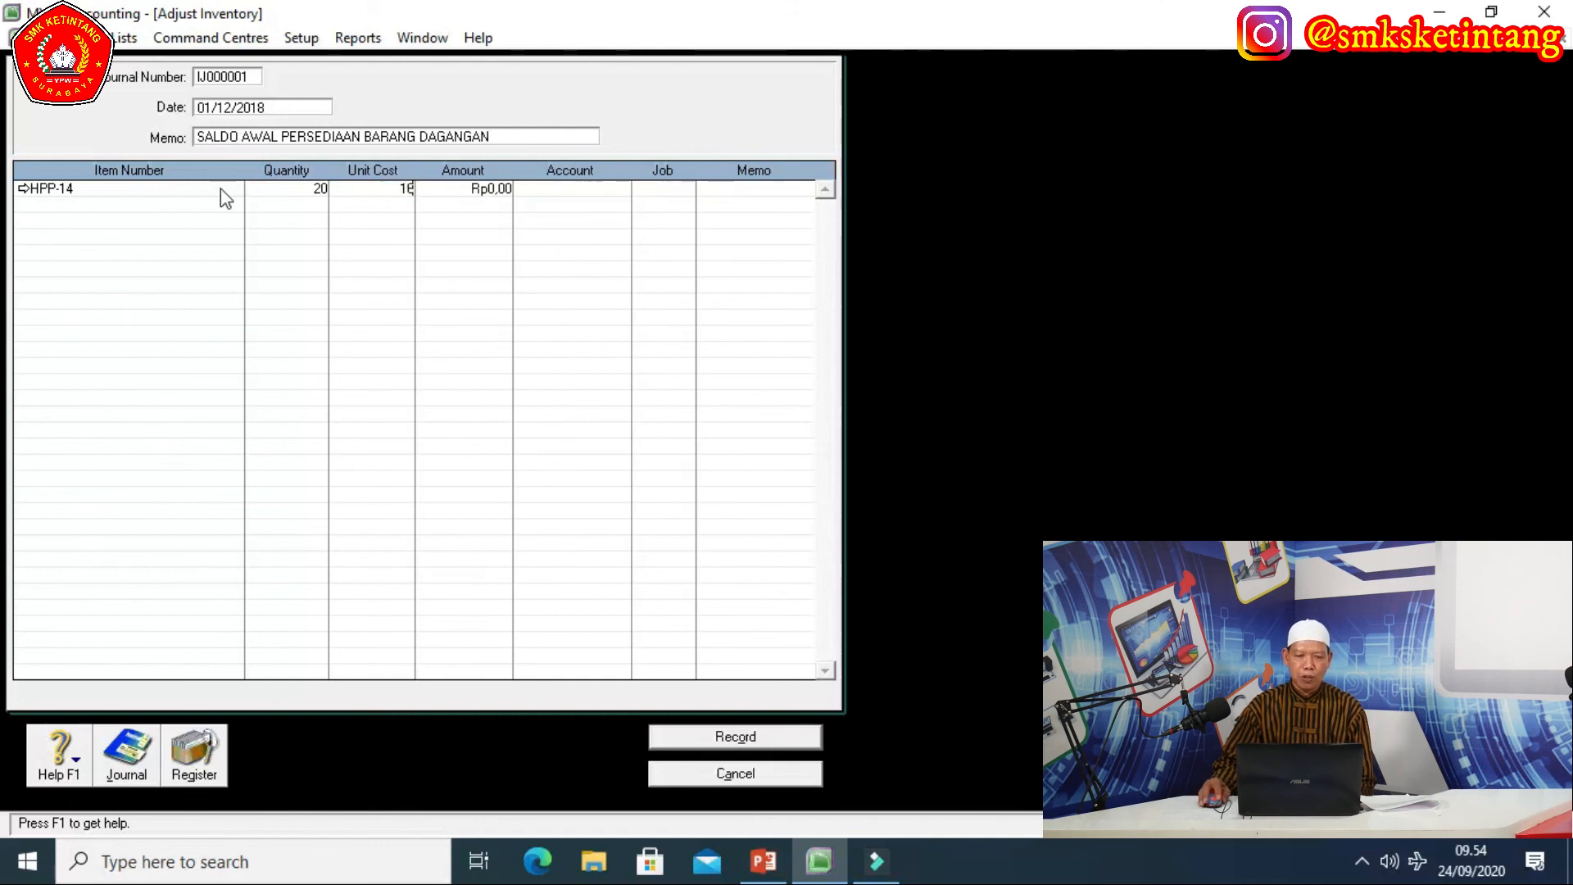
text(000000)
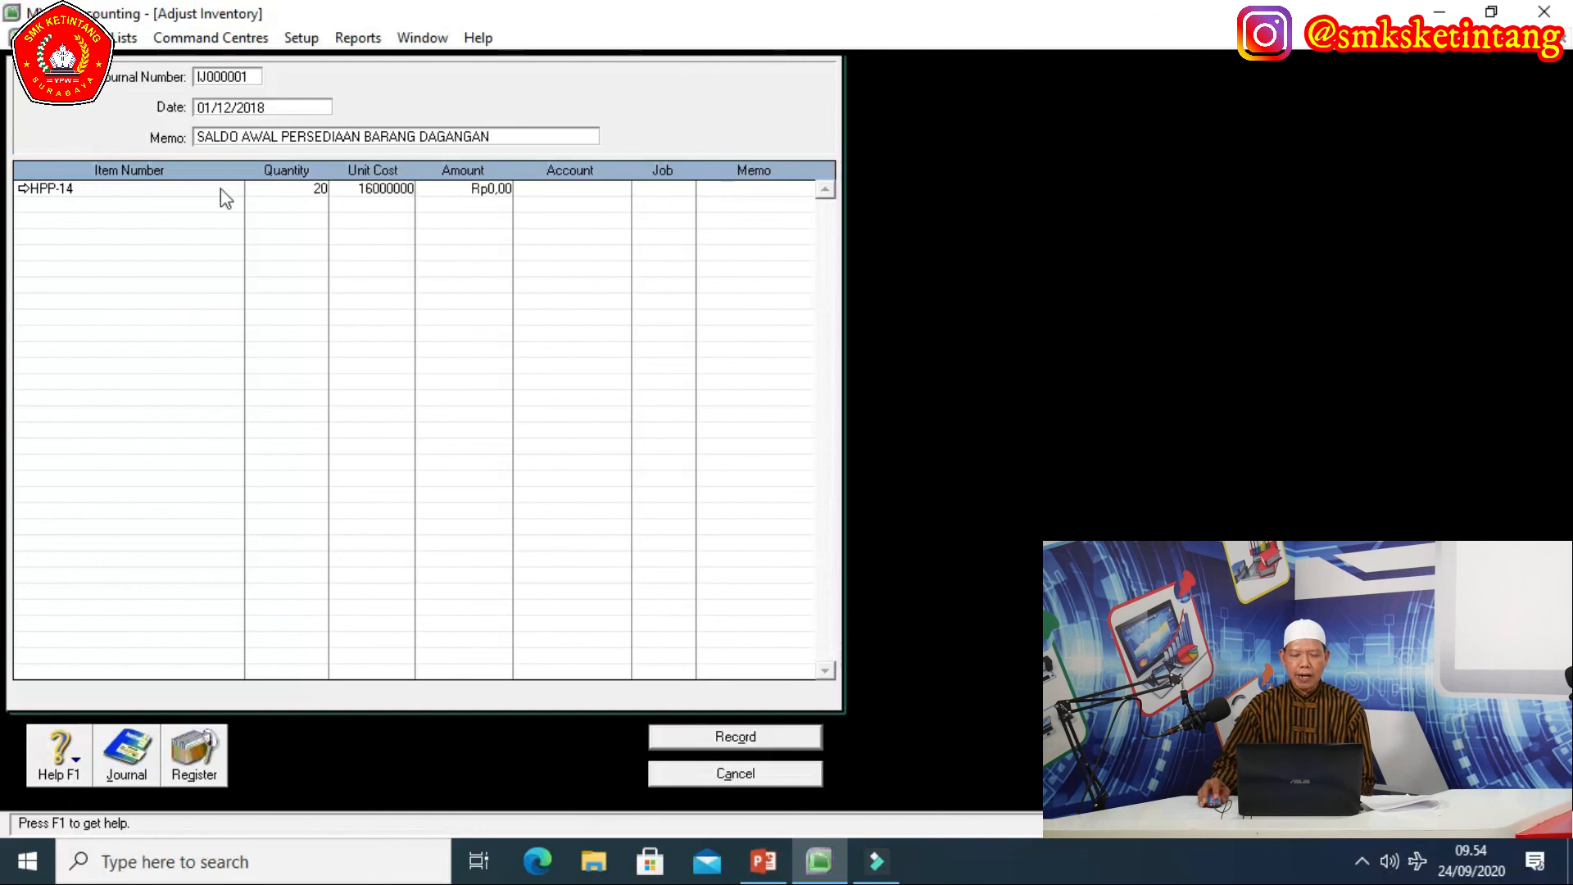
key(Tab)
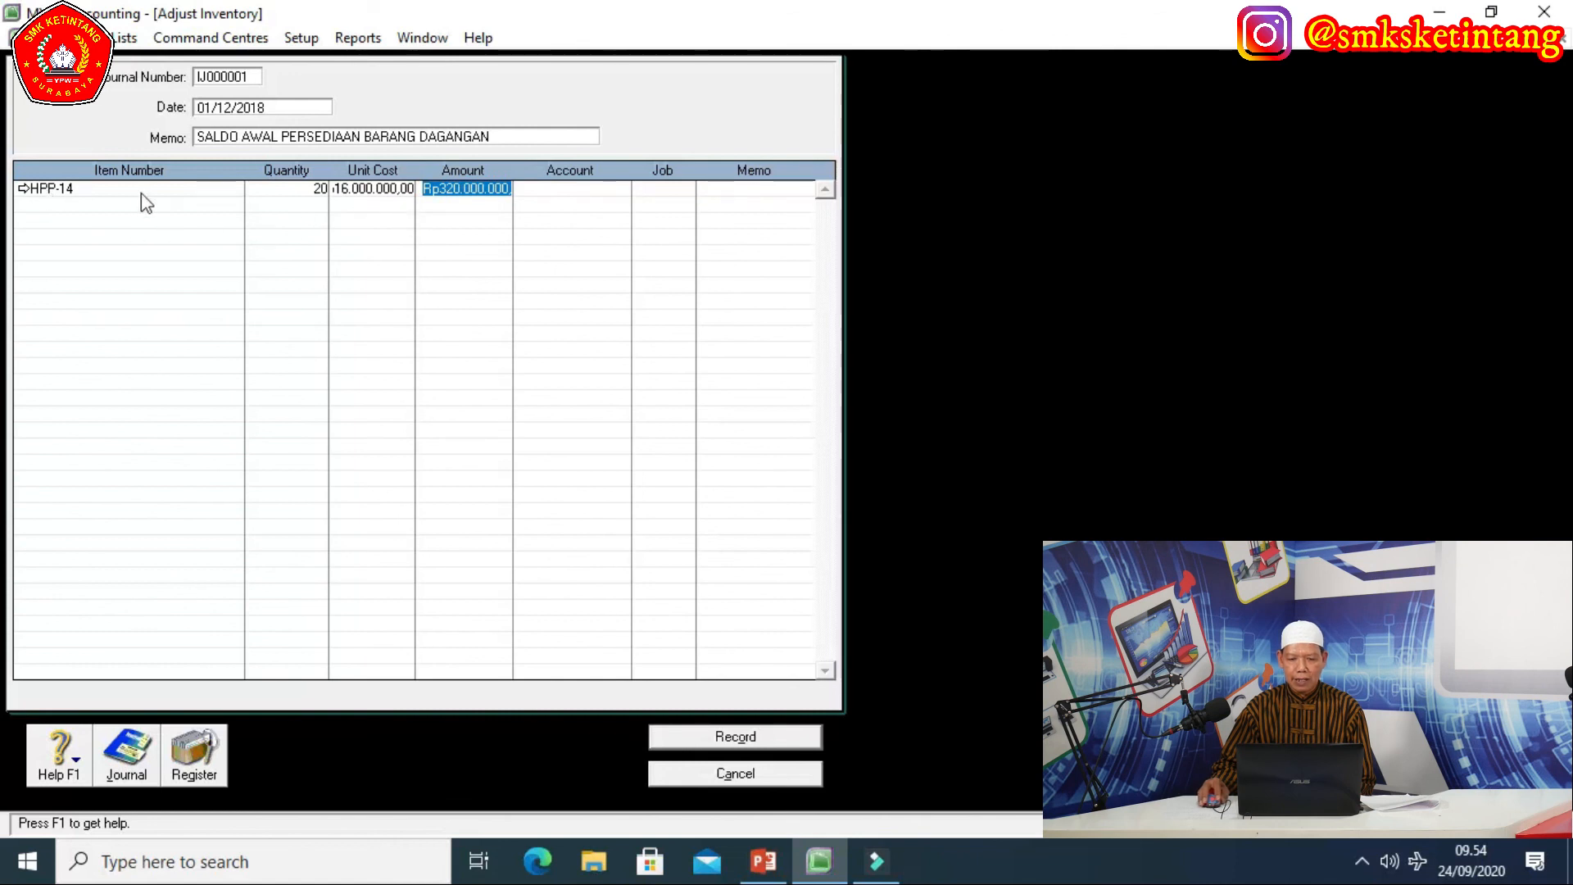
Add DI-15 on the second line with quantity 16 and unit cost 12.500.000.
click(178, 200)
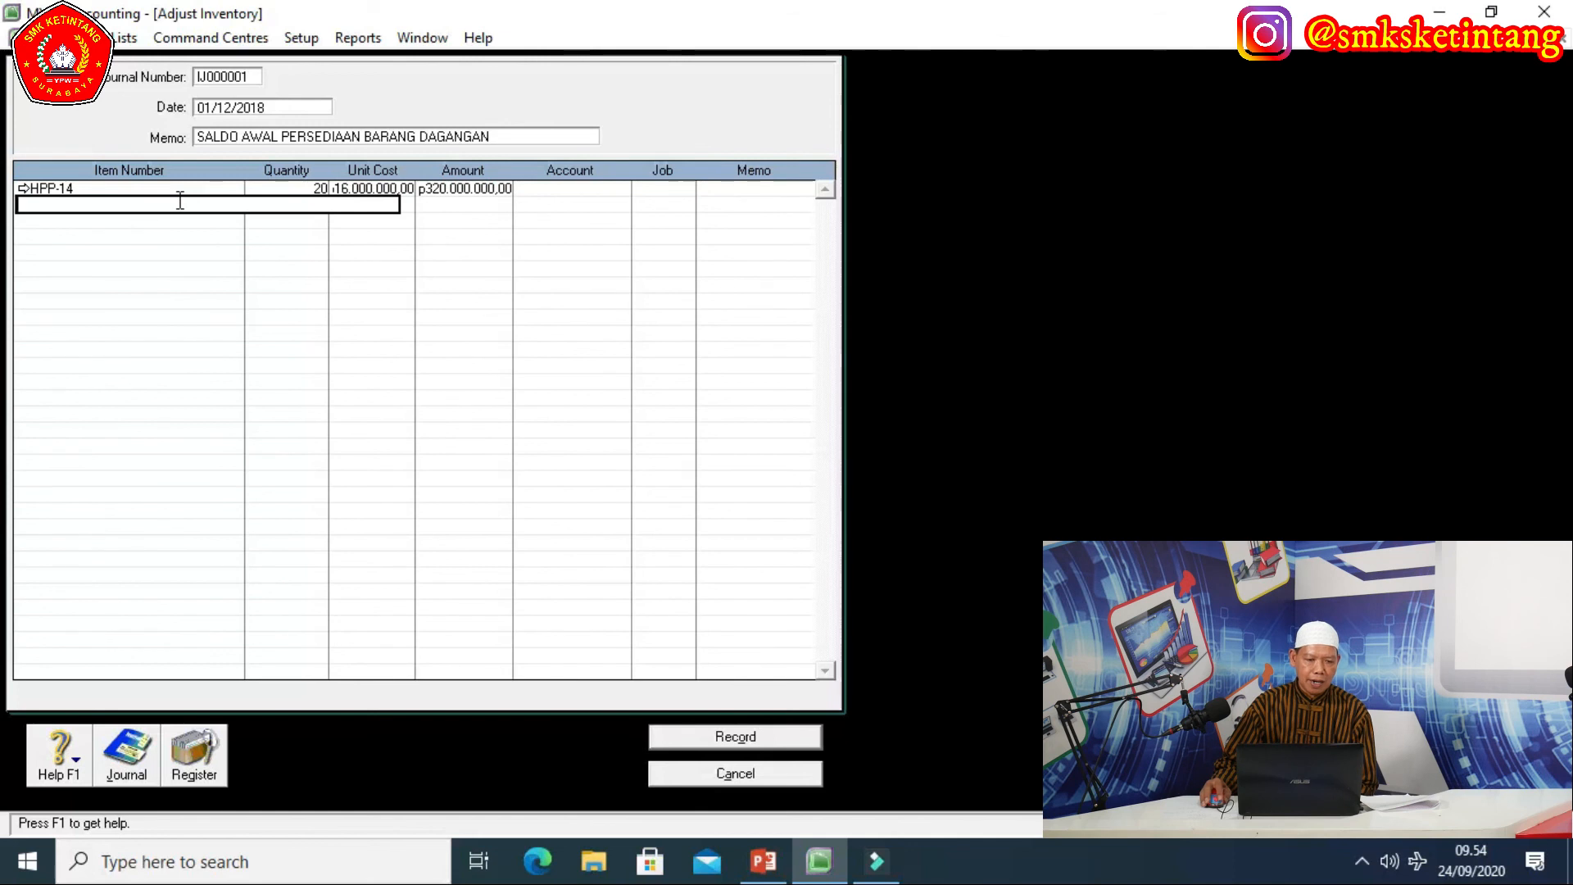
text(DI-15)
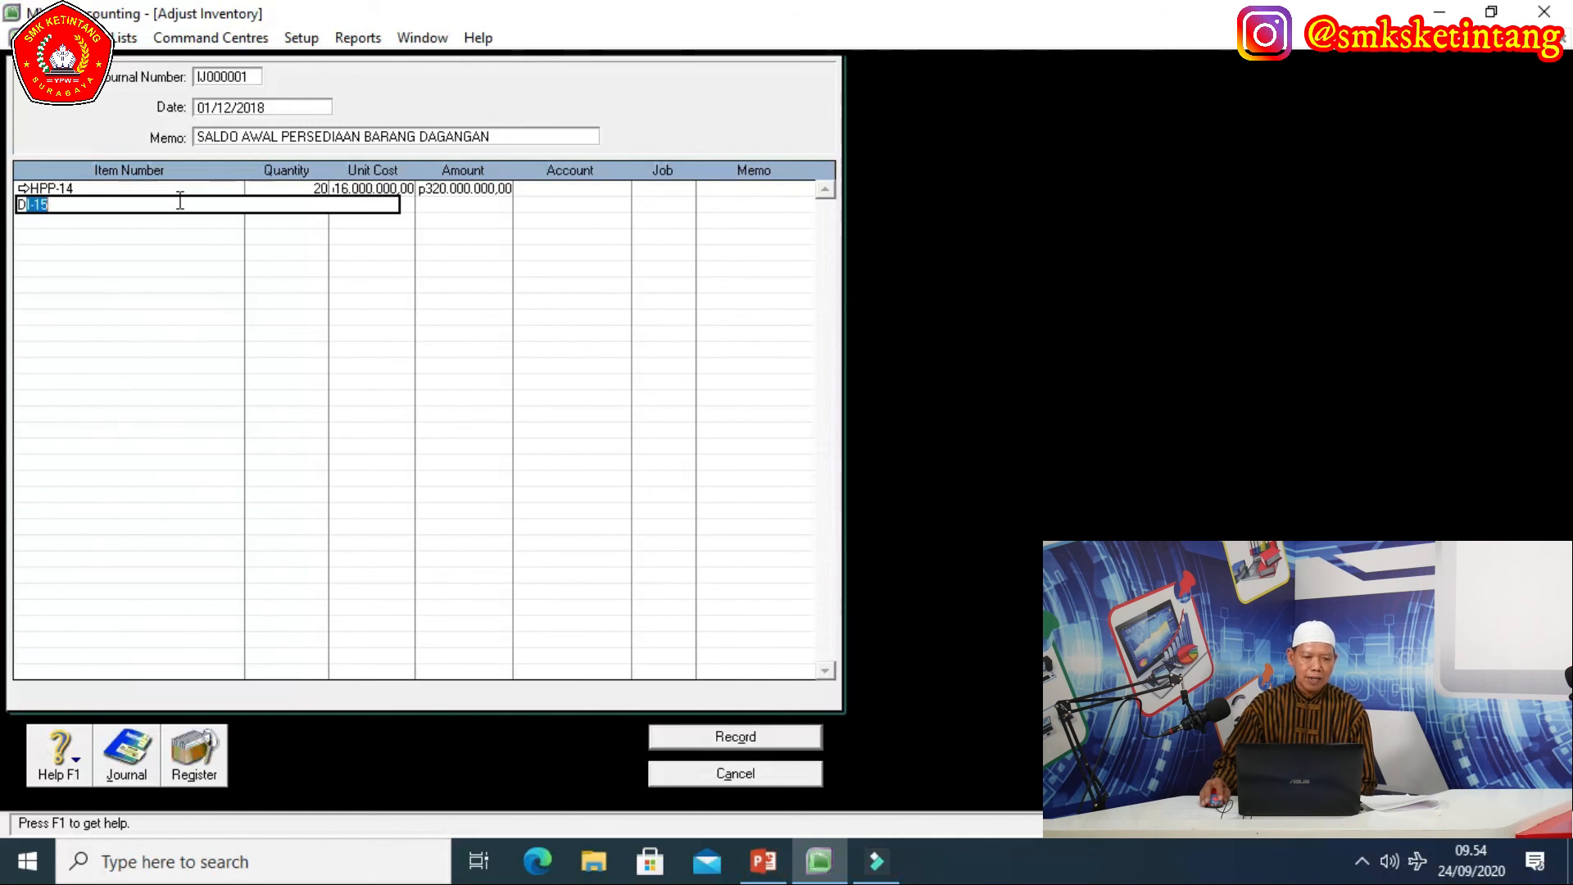
key(Tab)
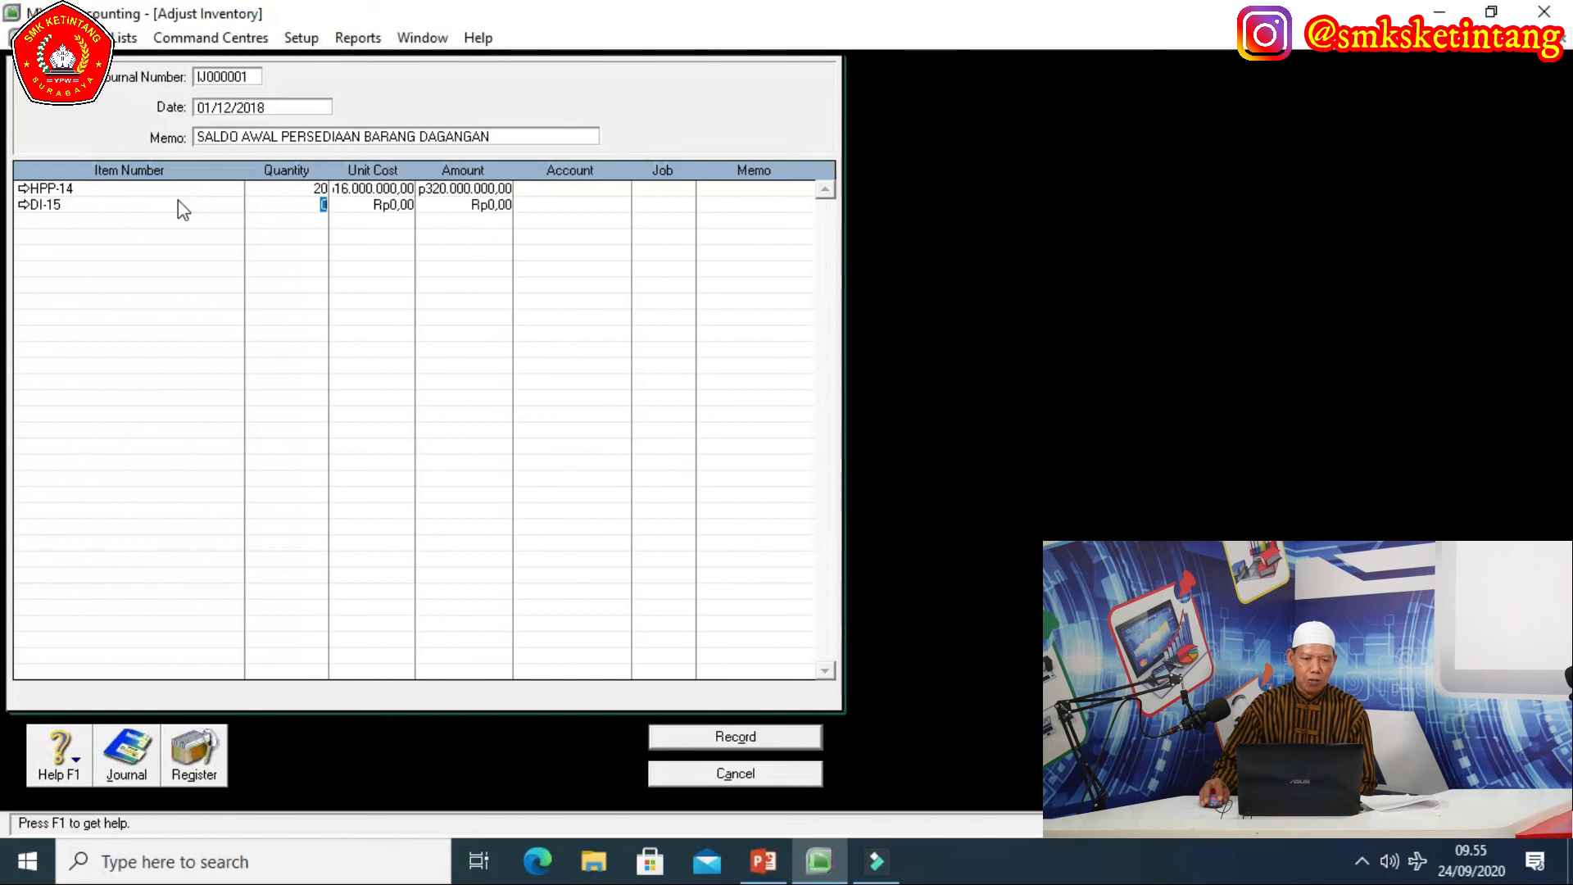
text(16)
key(Tab)
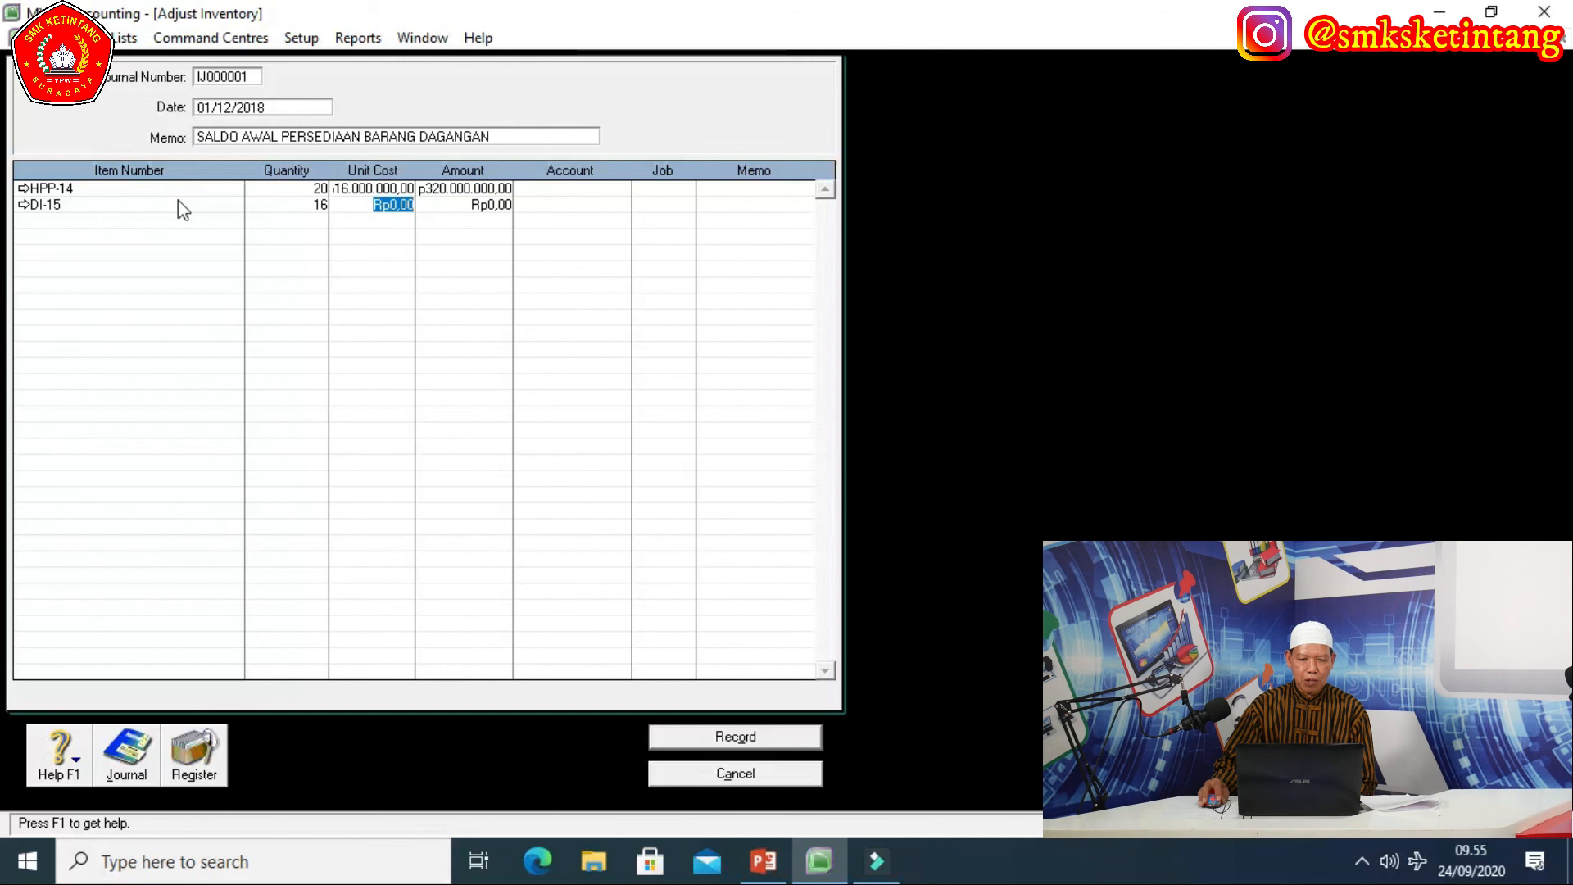
text(125)
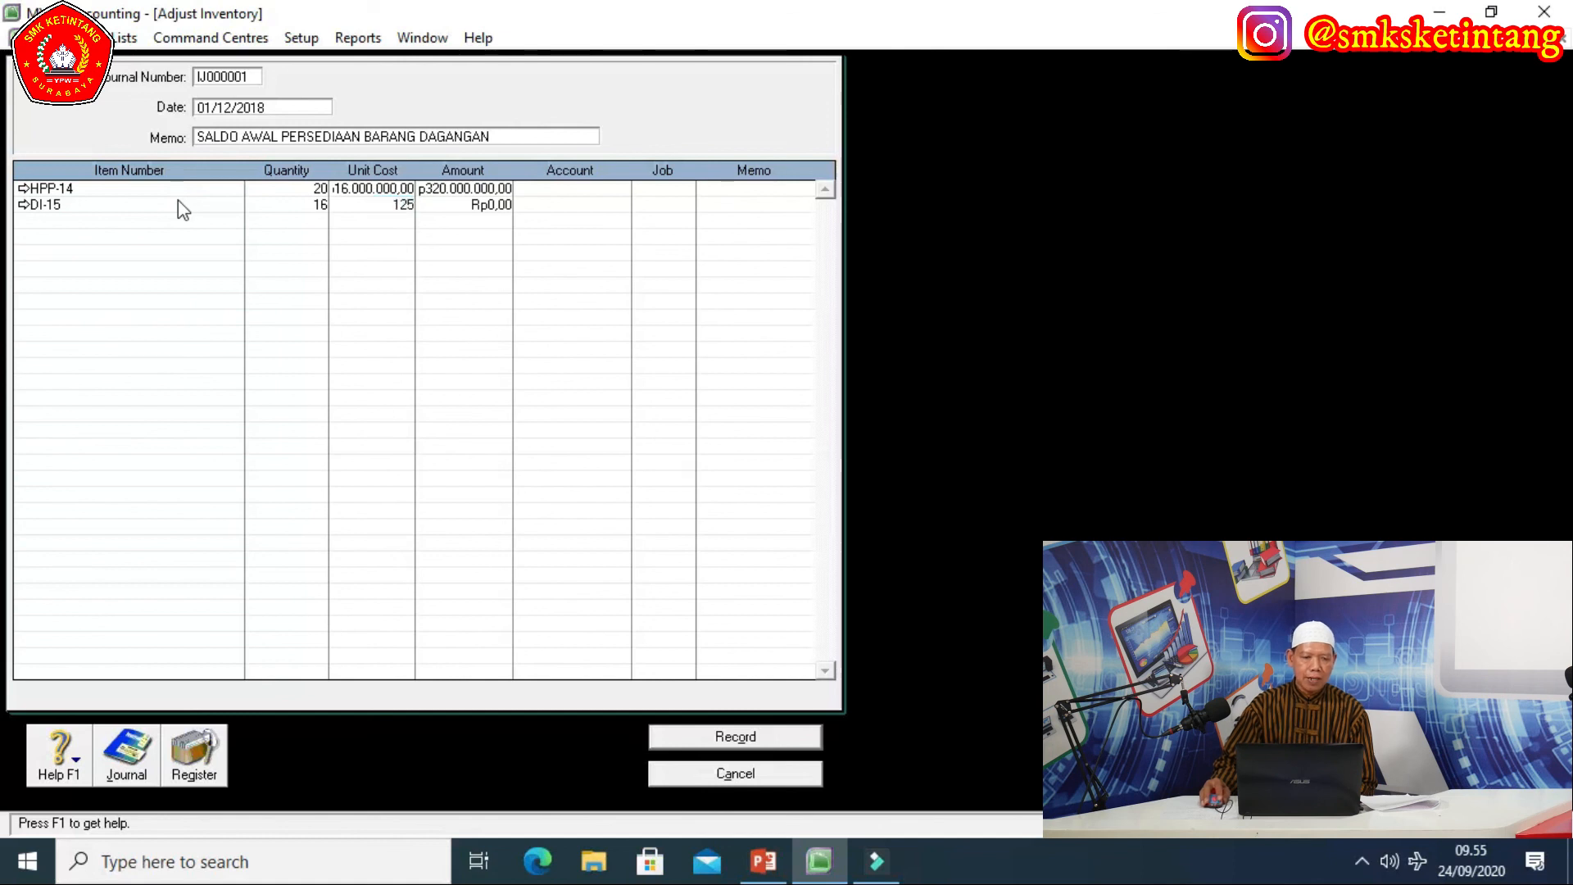
text(00000)
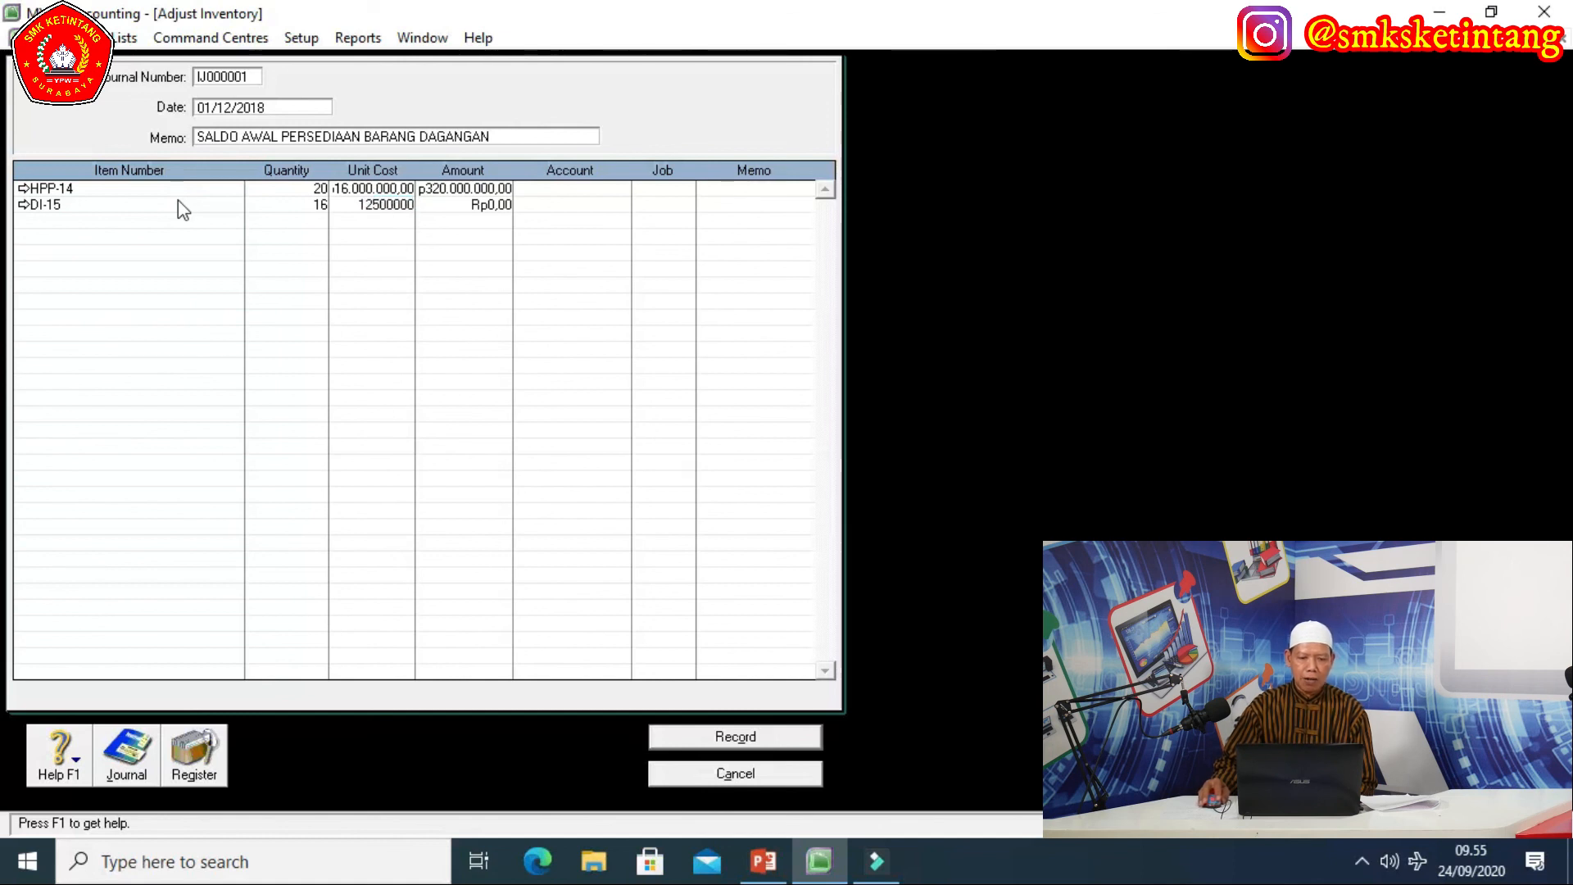
key(Tab)
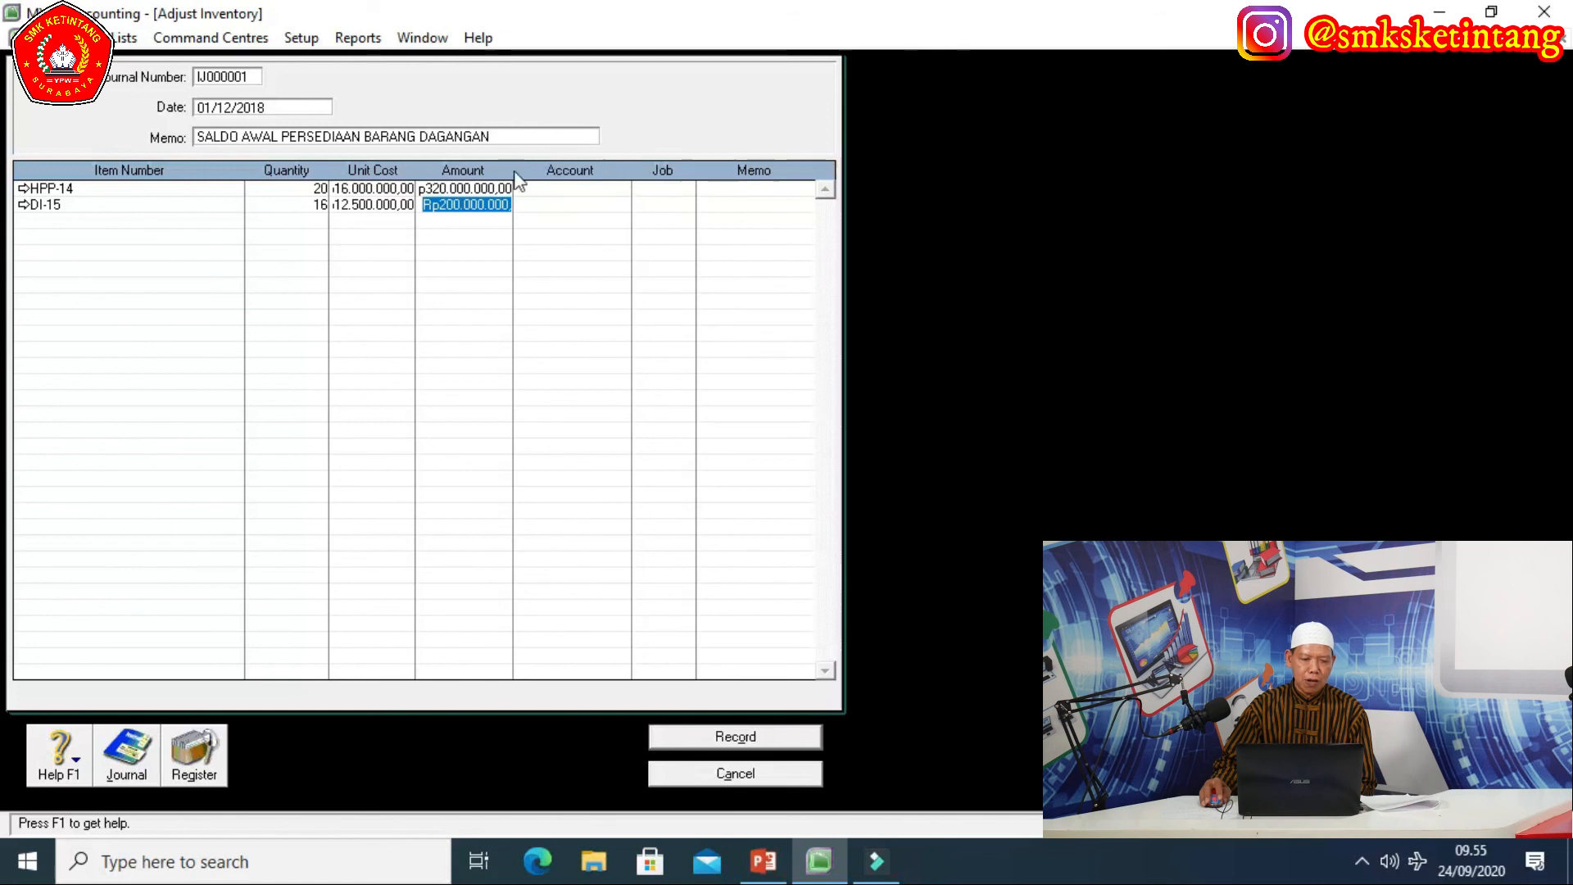
Charge the HPP-14 line to Merchandise Inventory account 1-1500.
click(622, 190)
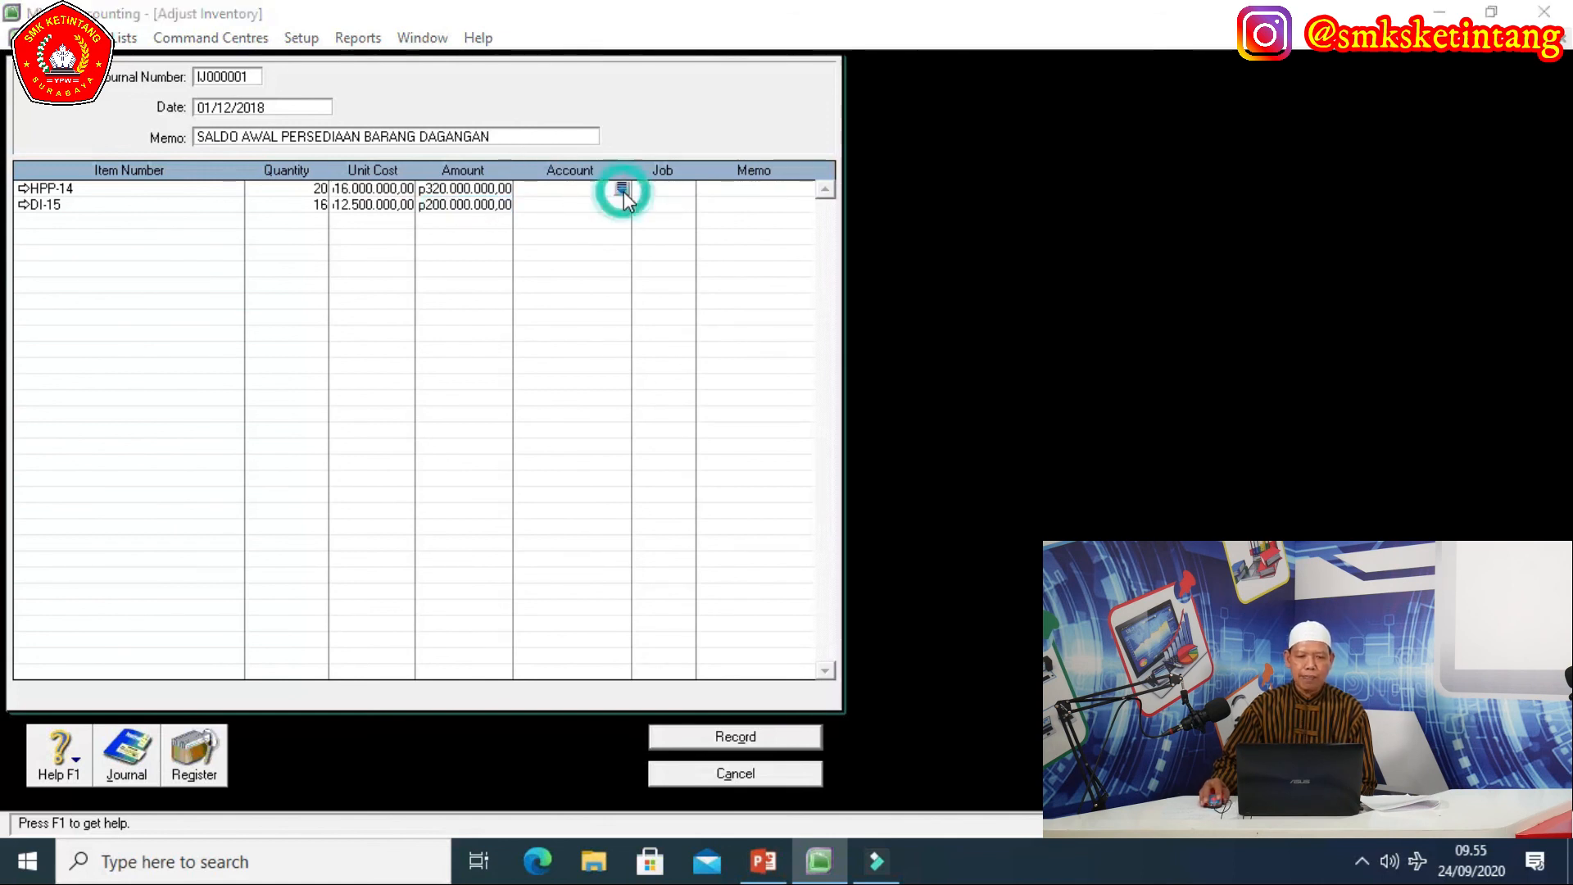
text(6)
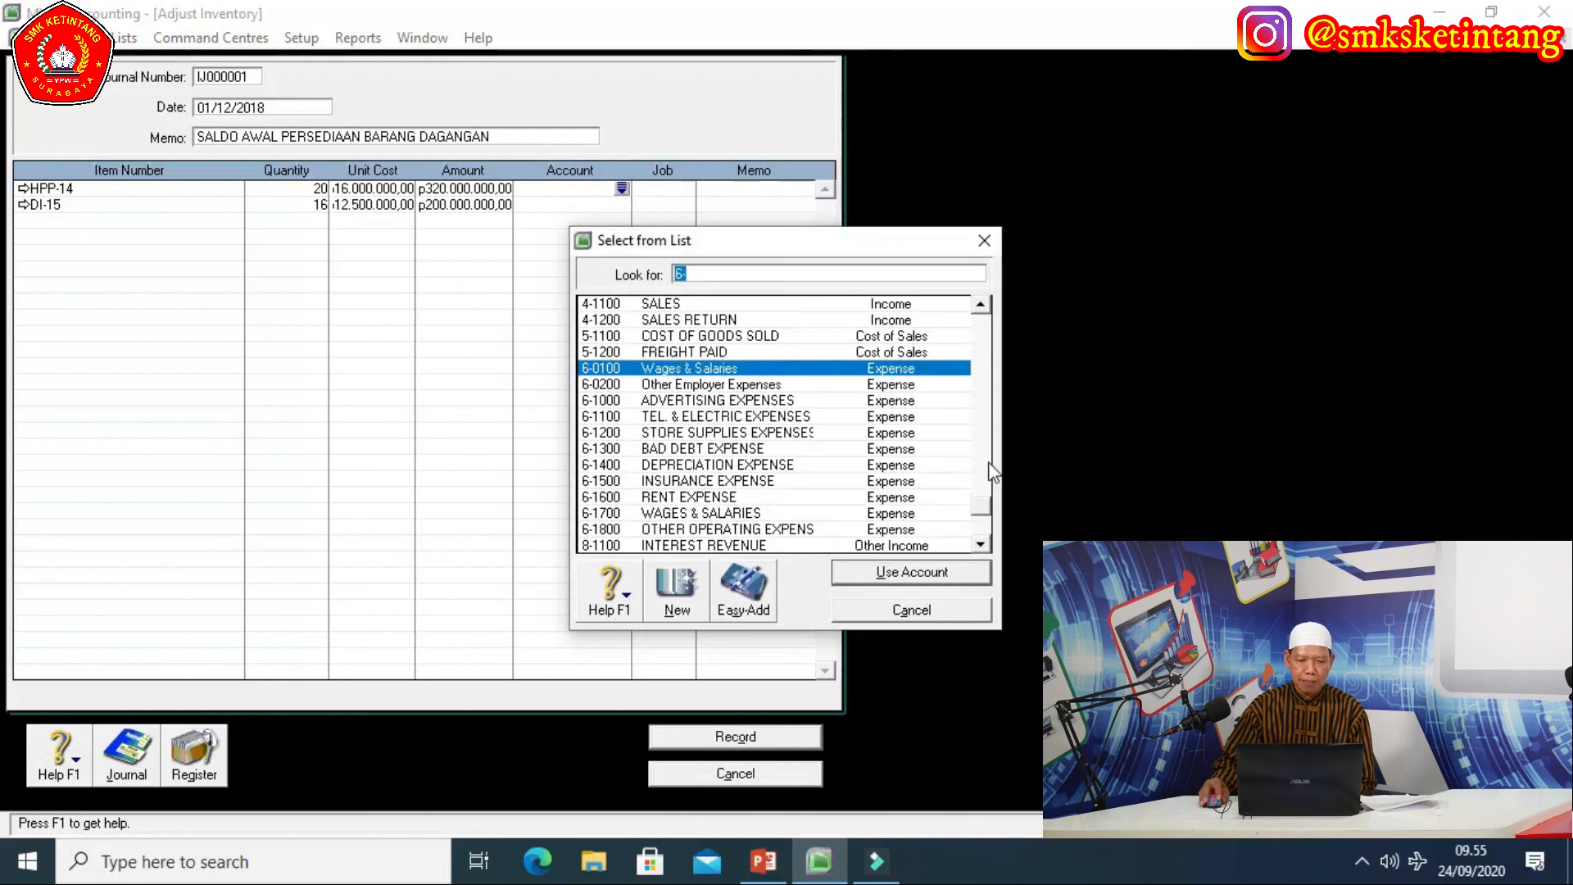
drag(980, 503, 972, 382)
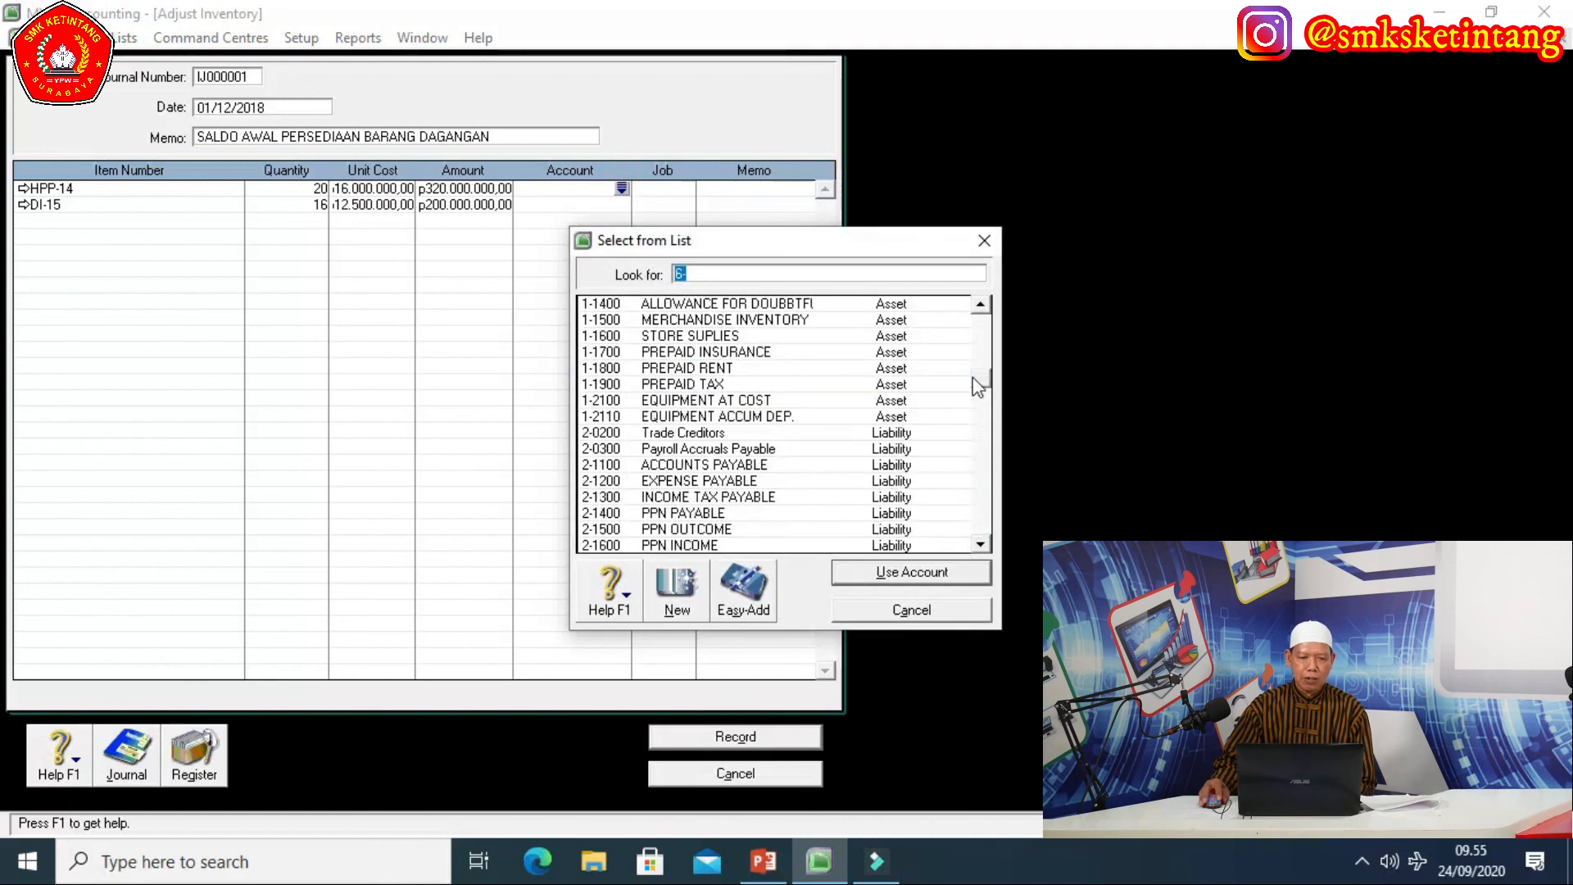
click(749, 321)
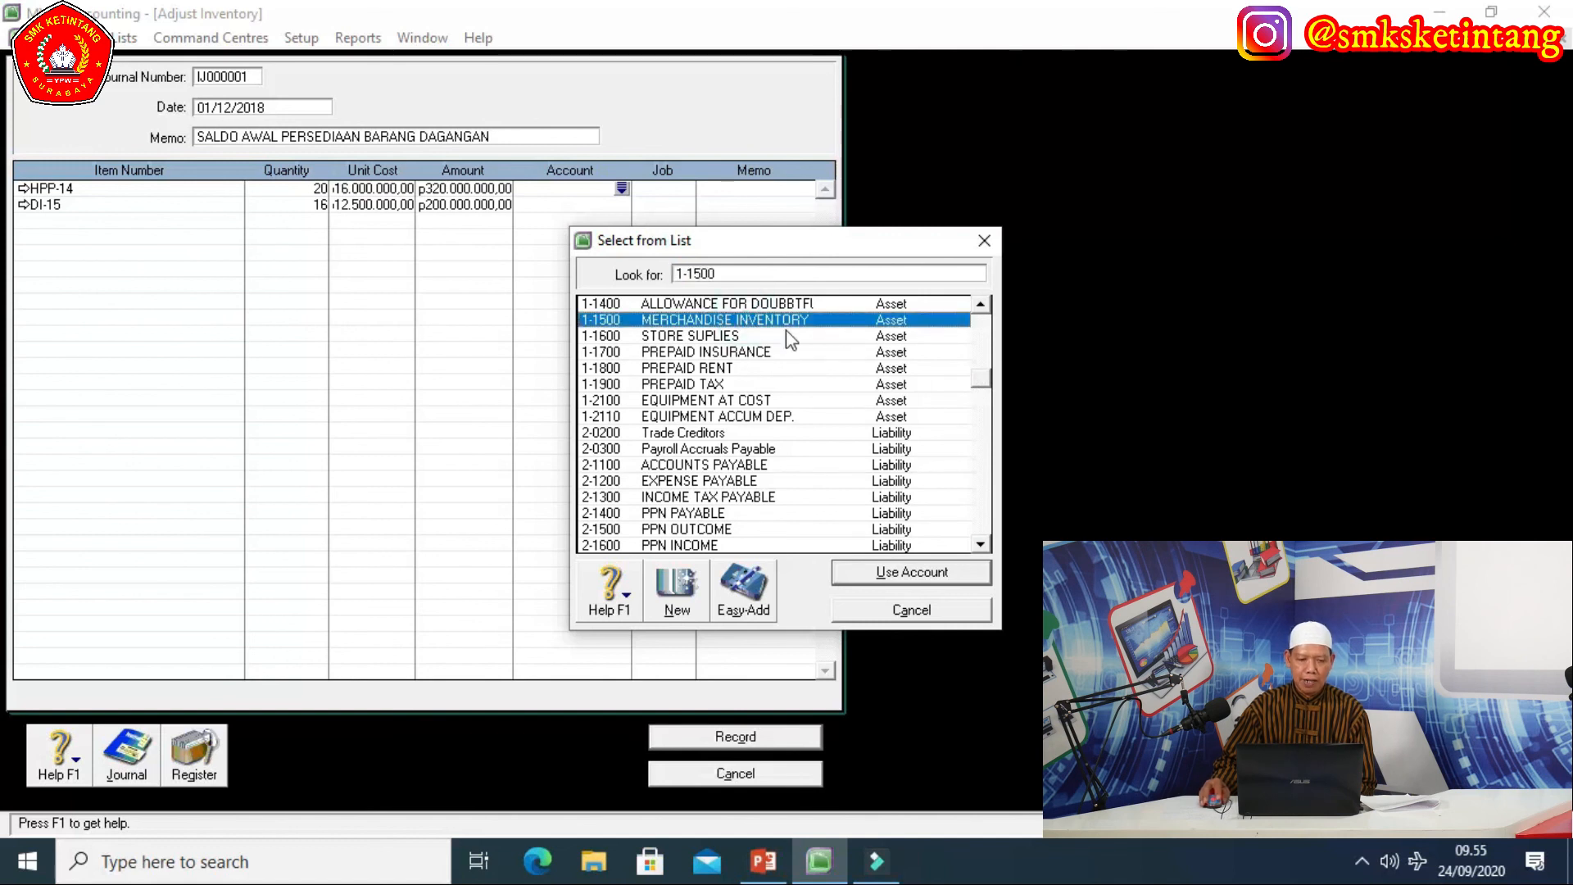
click(891, 571)
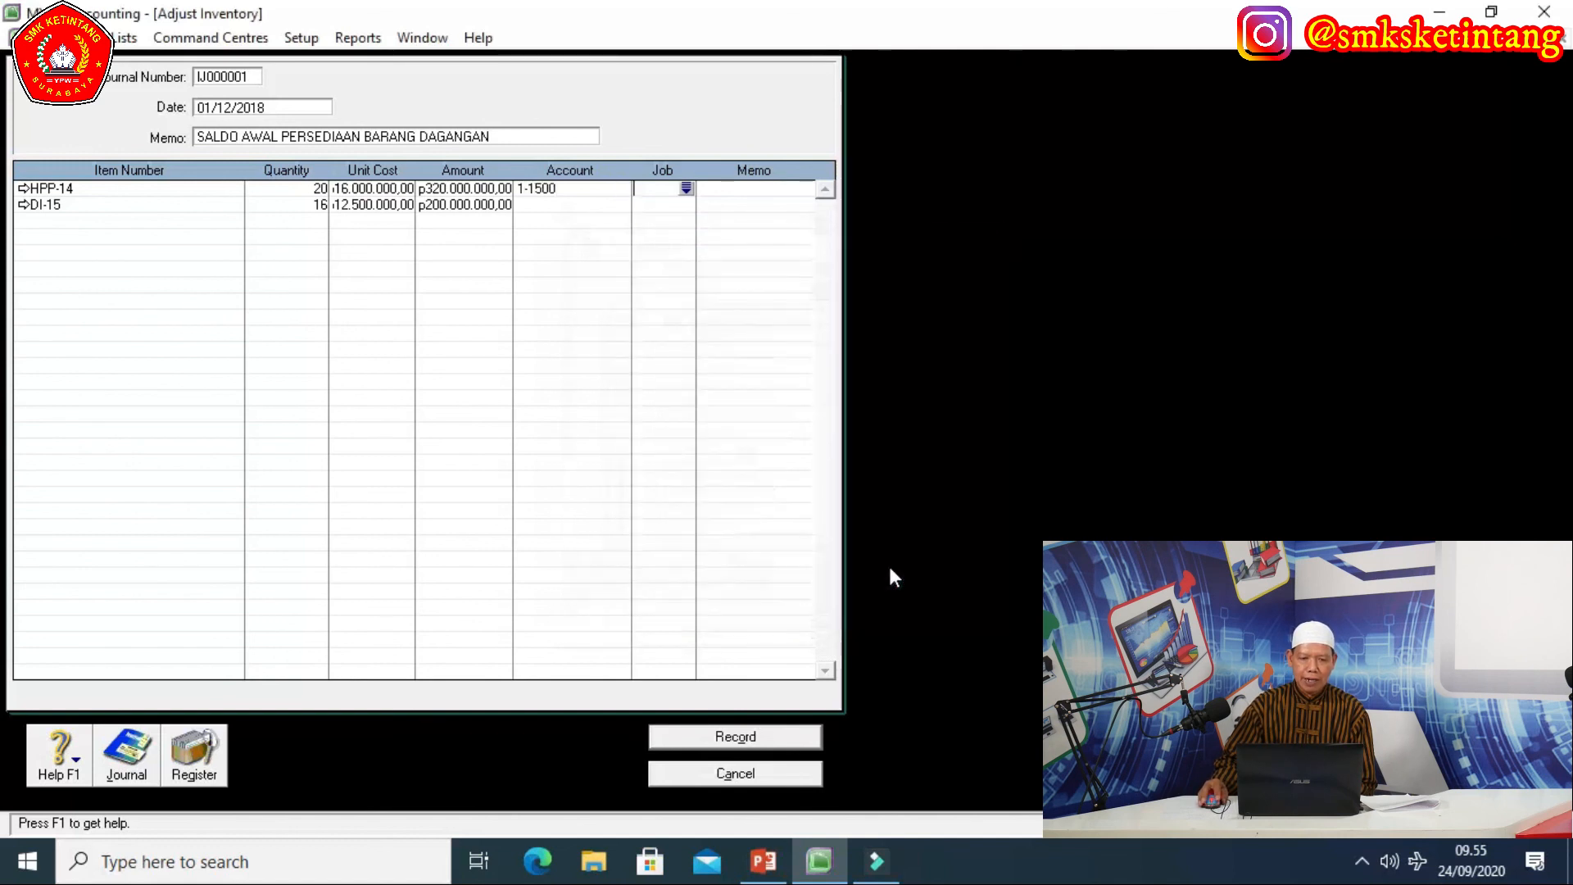
Charge the DI-15 line to account 1-1500, record the adjustment, and close the form.
click(617, 207)
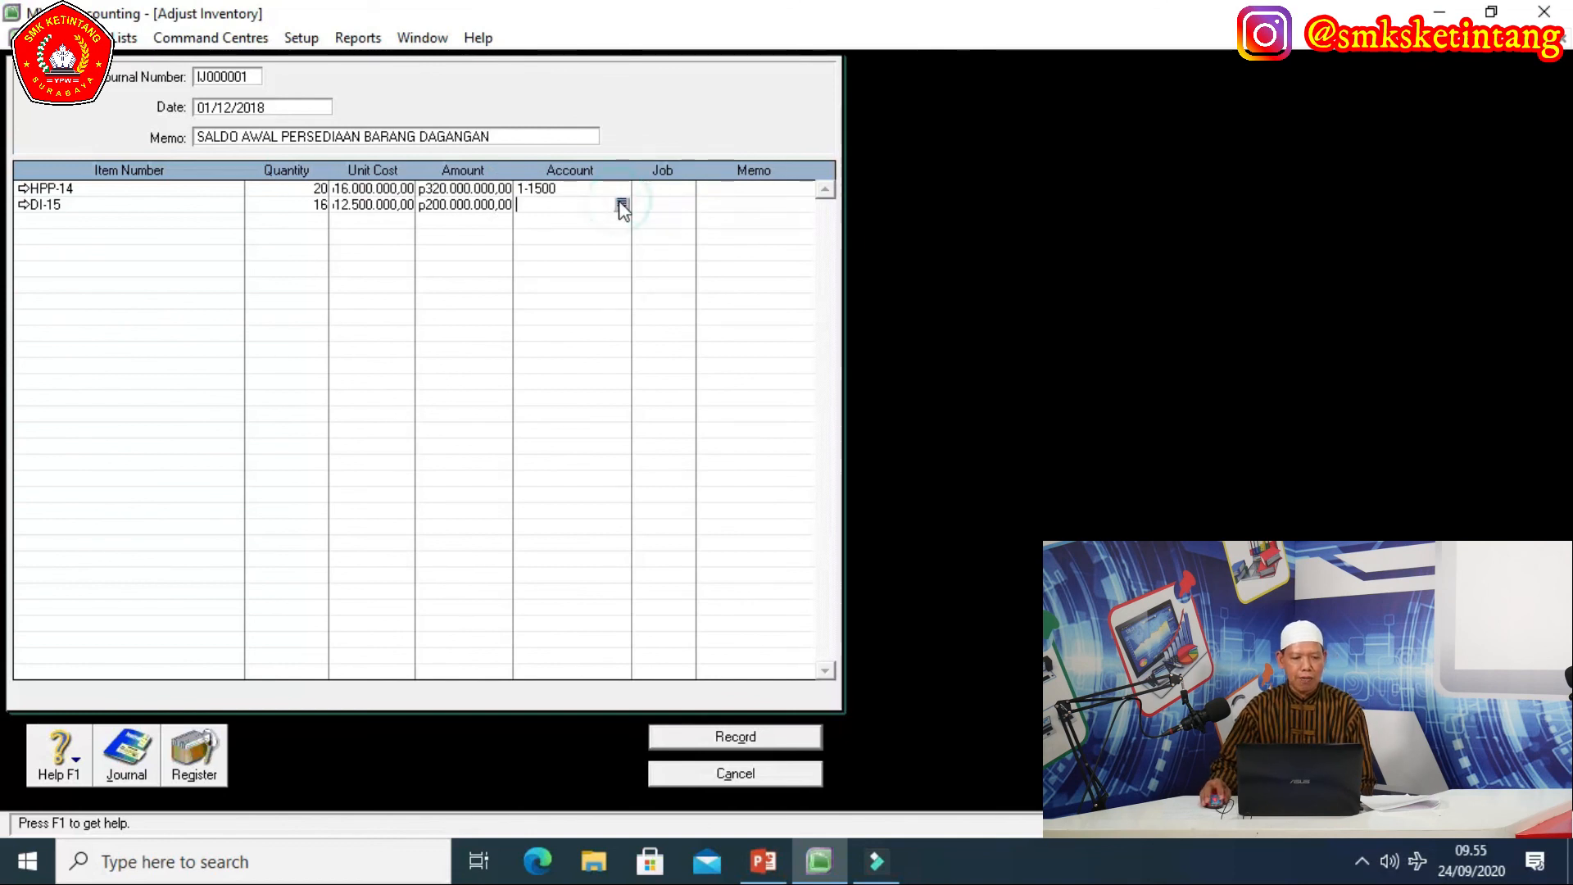
click(621, 205)
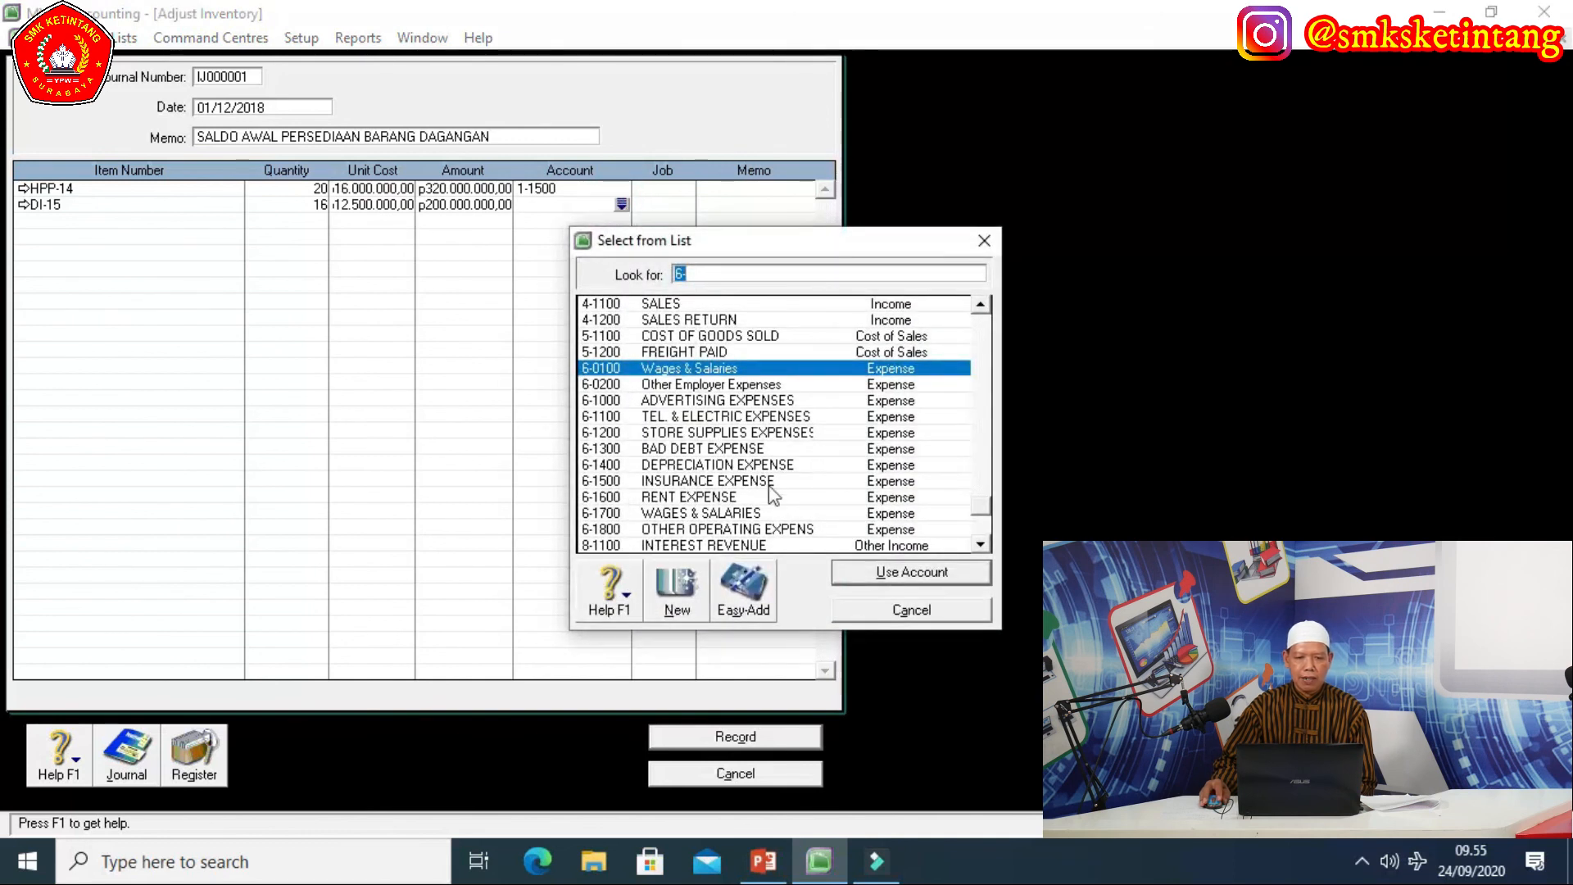
drag(978, 506, 980, 374)
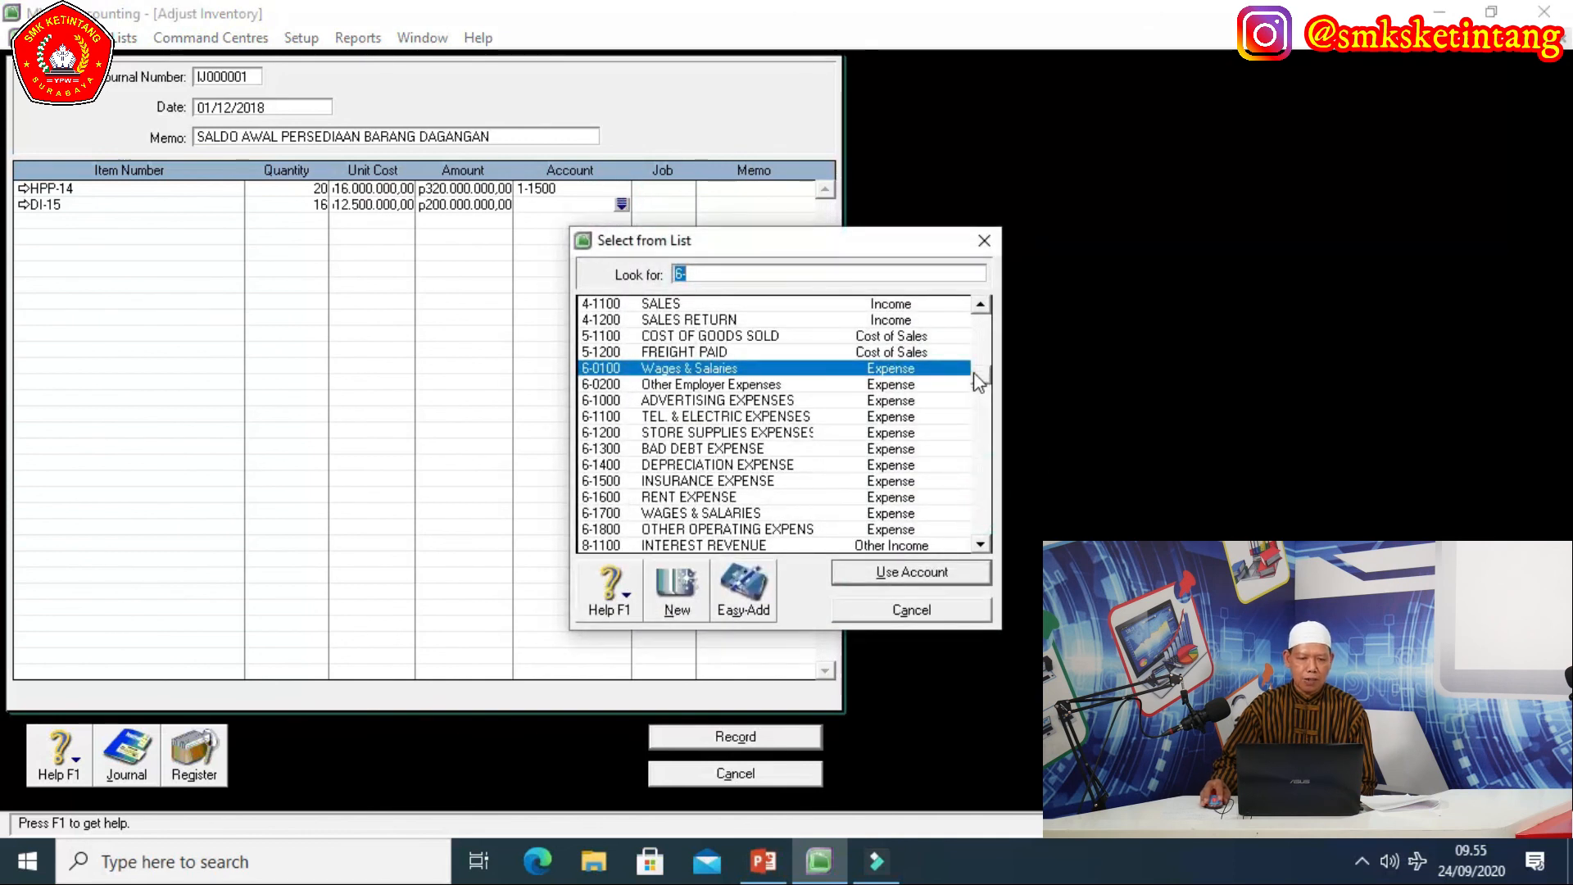
click(715, 339)
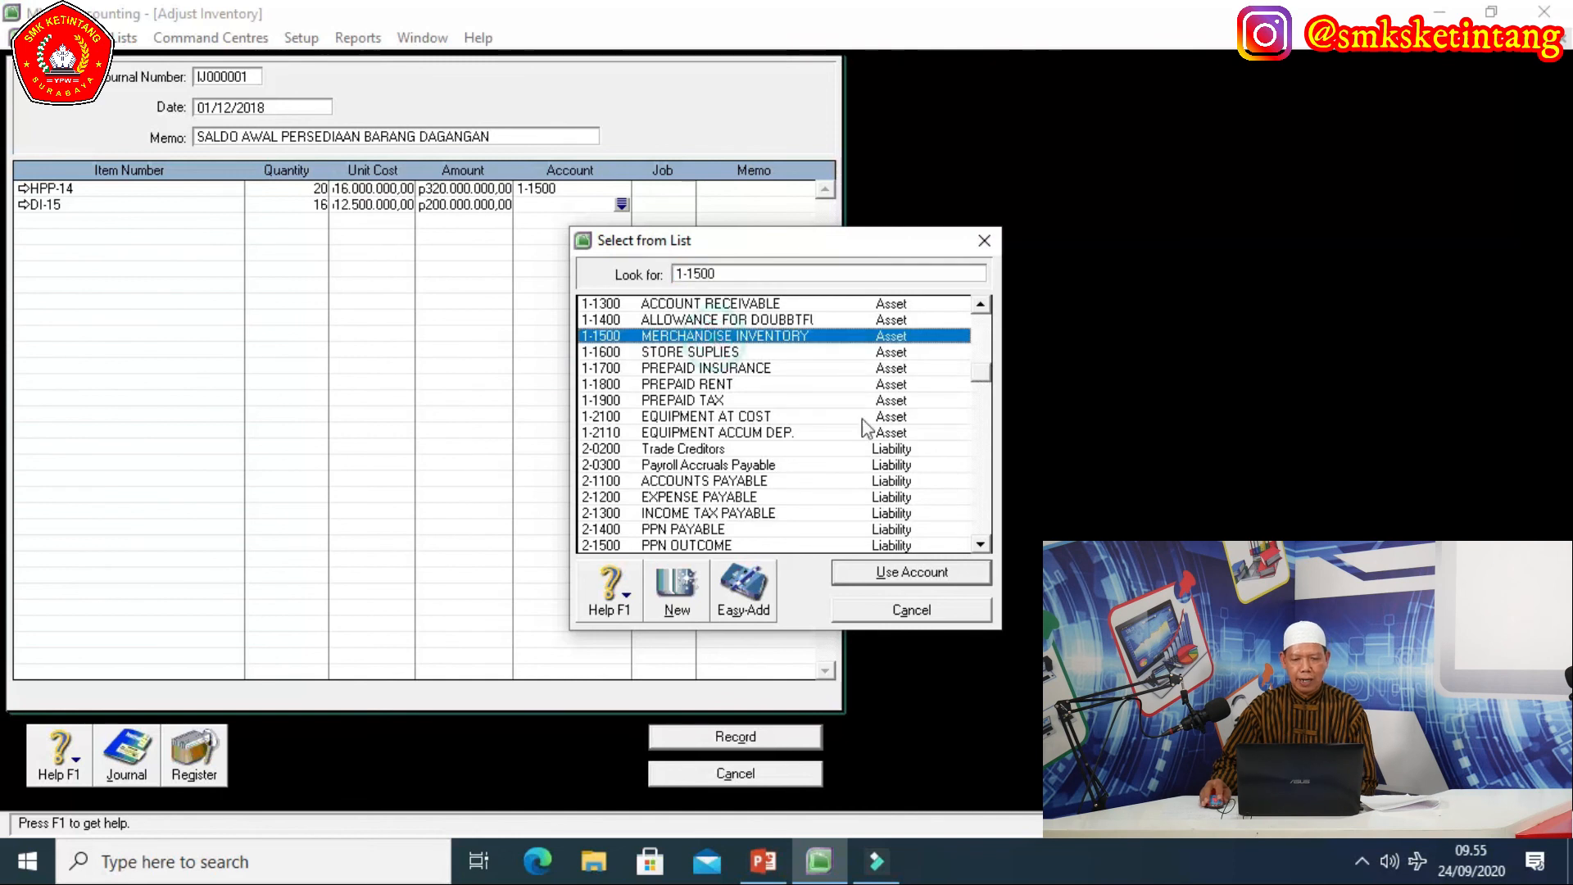
click(880, 578)
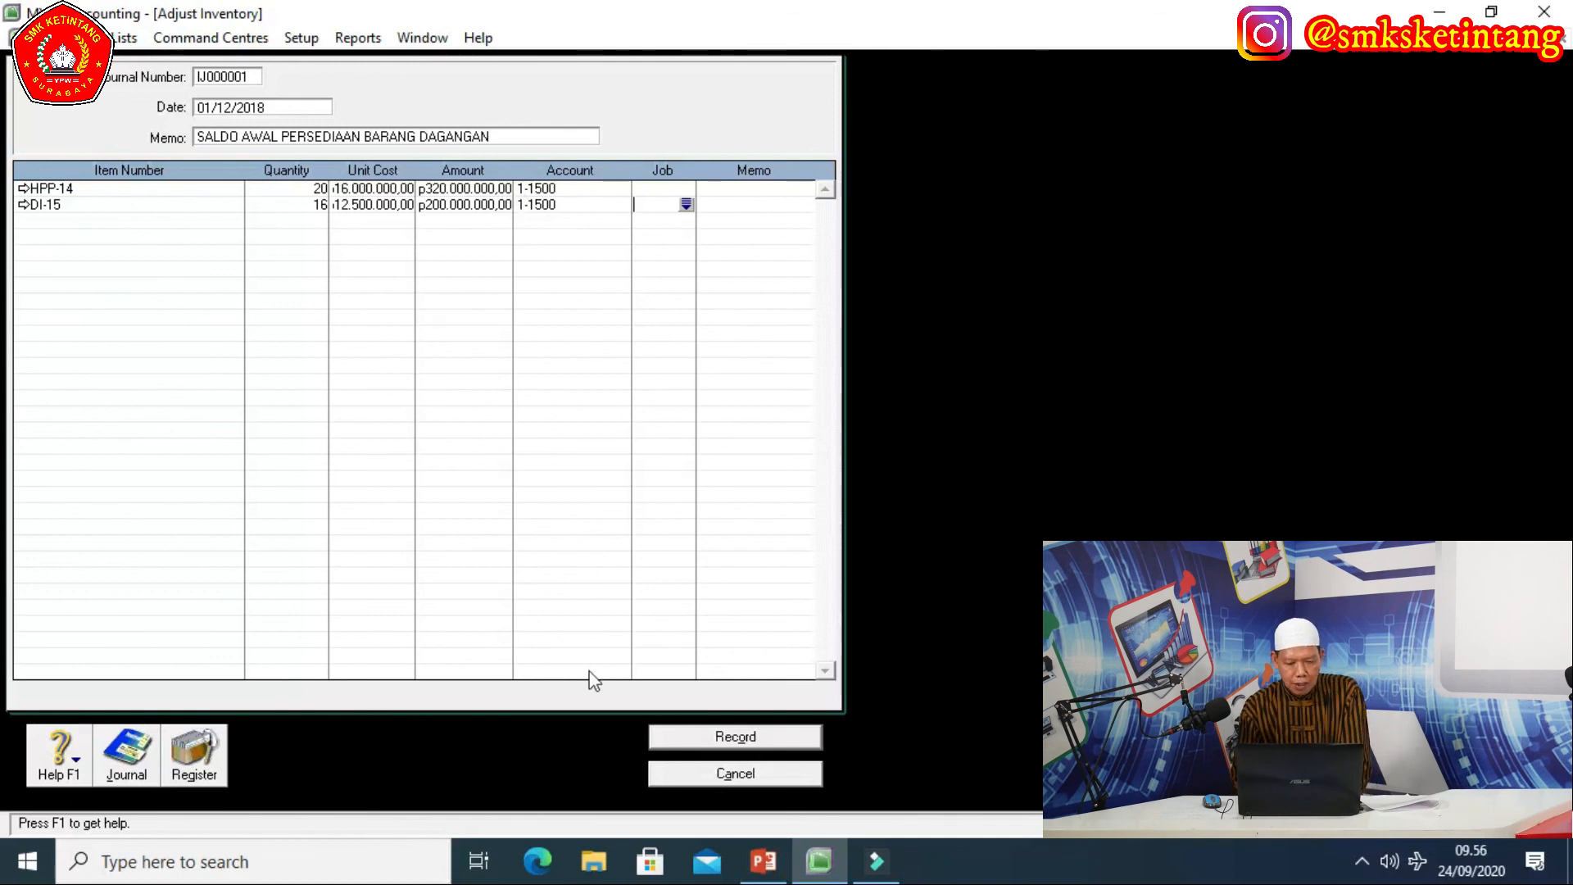
click(742, 739)
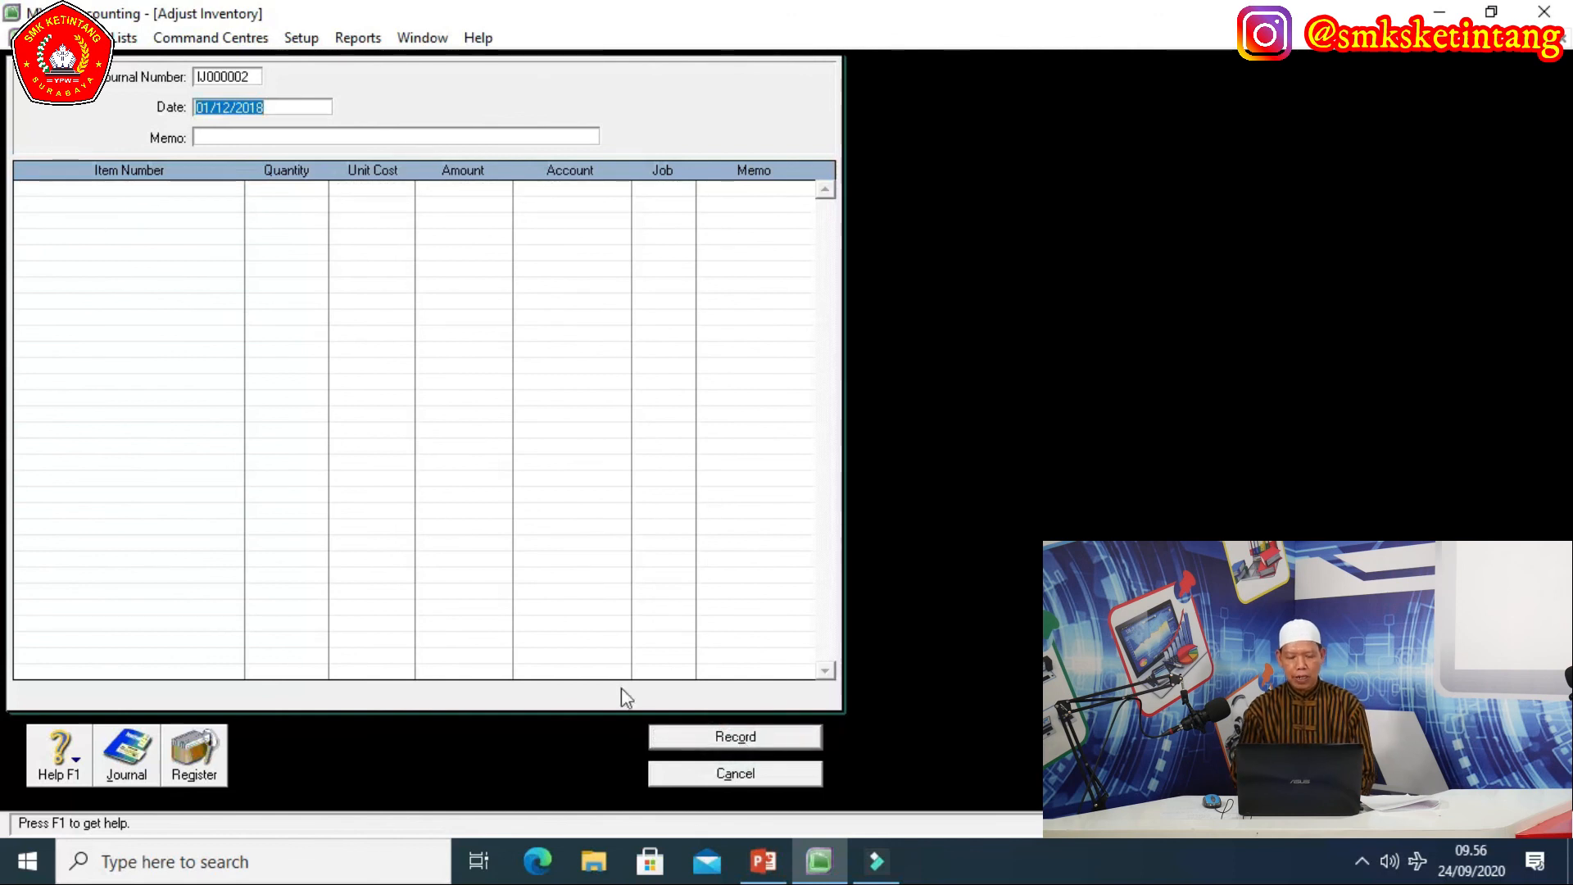
click(748, 774)
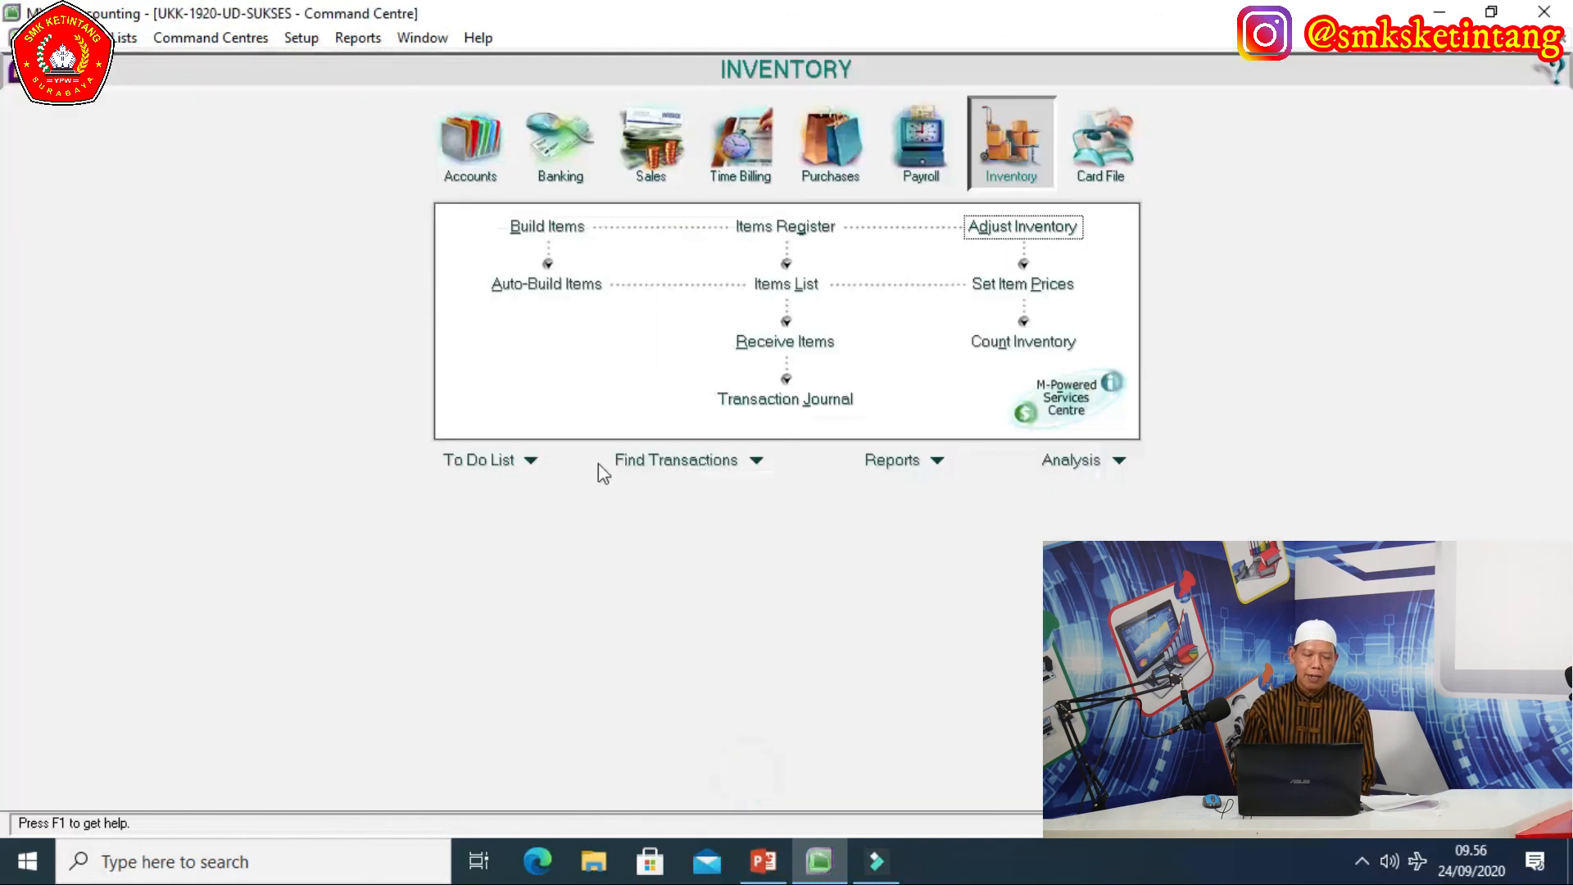